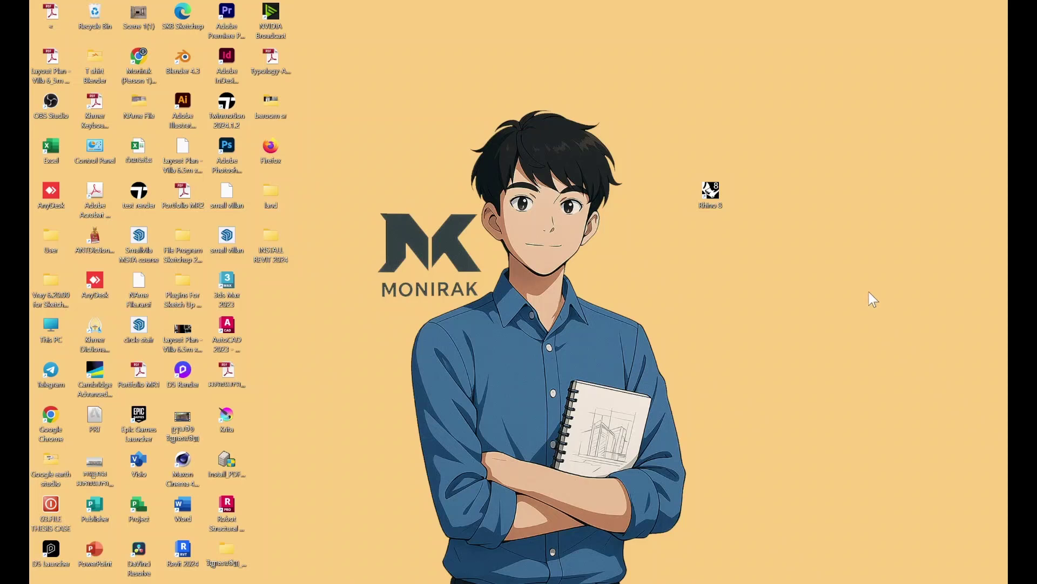
Move the Rhino 8 shortcut slightly aside on the desktop and launch Rhino 8.
left_click_drag(868, 291, 688, 154)
left_click_drag(711, 190, 755, 181)
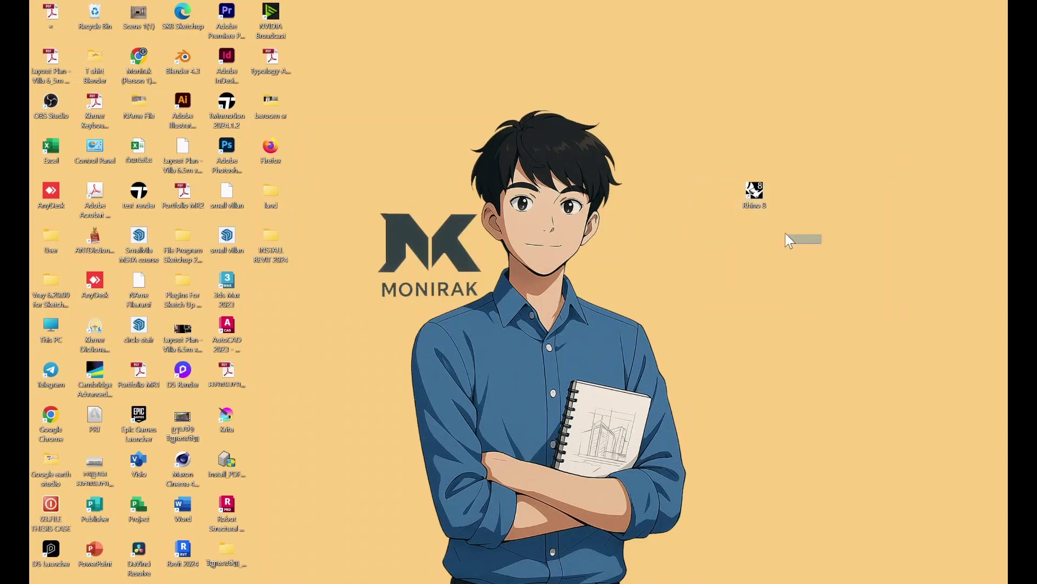
mouse_move(795, 240)
left_mouse_down()
mouse_move(721, 158)
mouse_move(792, 233)
left_mouse_up()
double_click(759, 195)
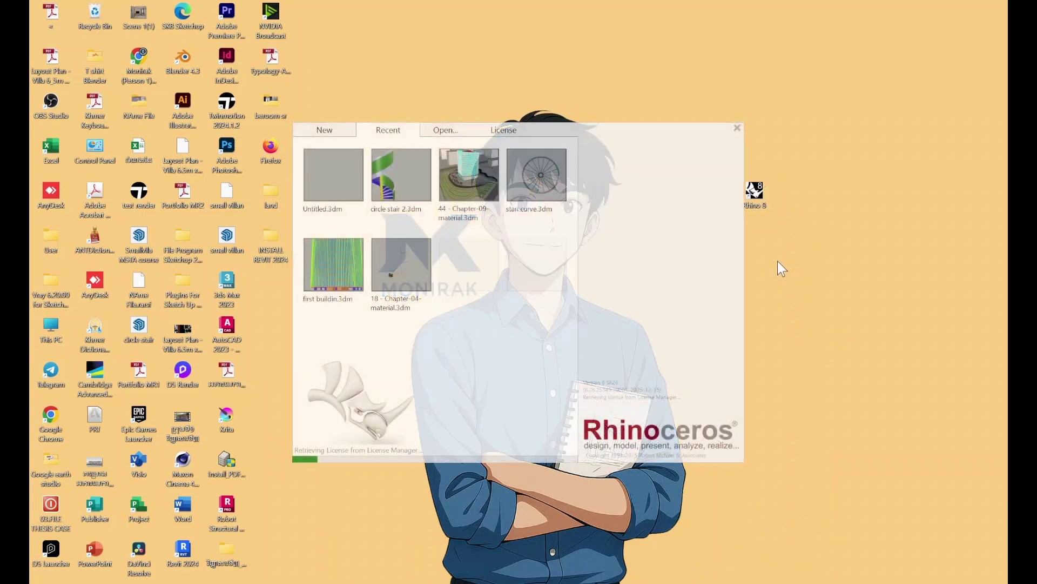
Examine the new-document templates in the startup window, and dismiss the window.
left_click_drag(648, 131, 780, 139)
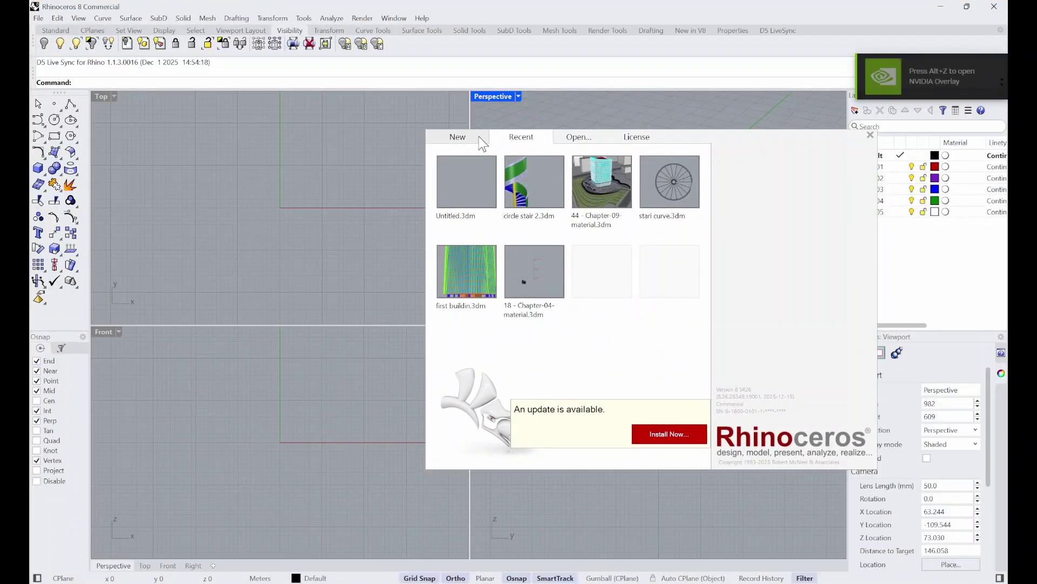
left_click(475, 136)
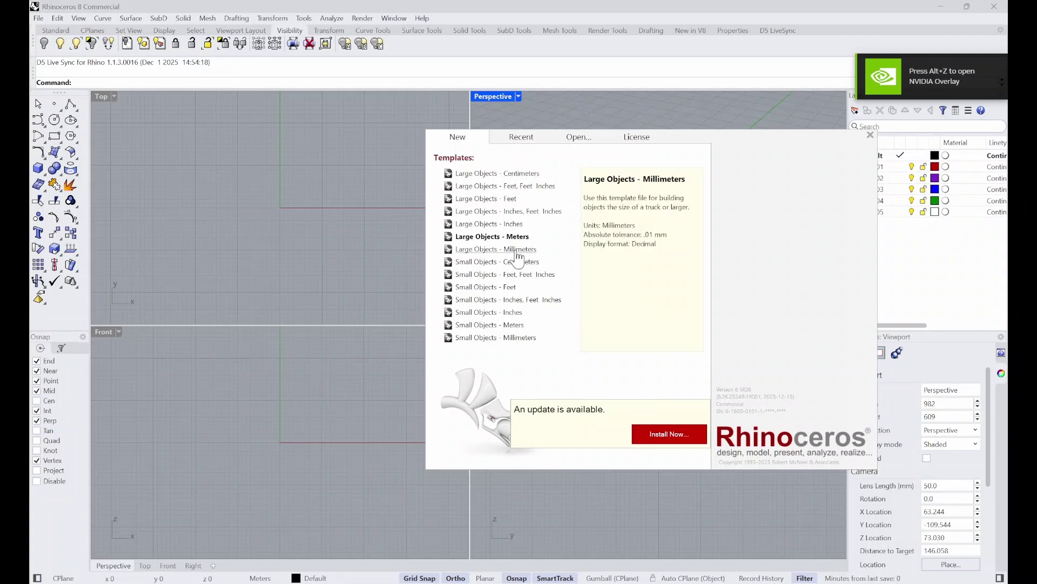
left_click_drag(765, 137, 607, 131)
left_click(711, 129)
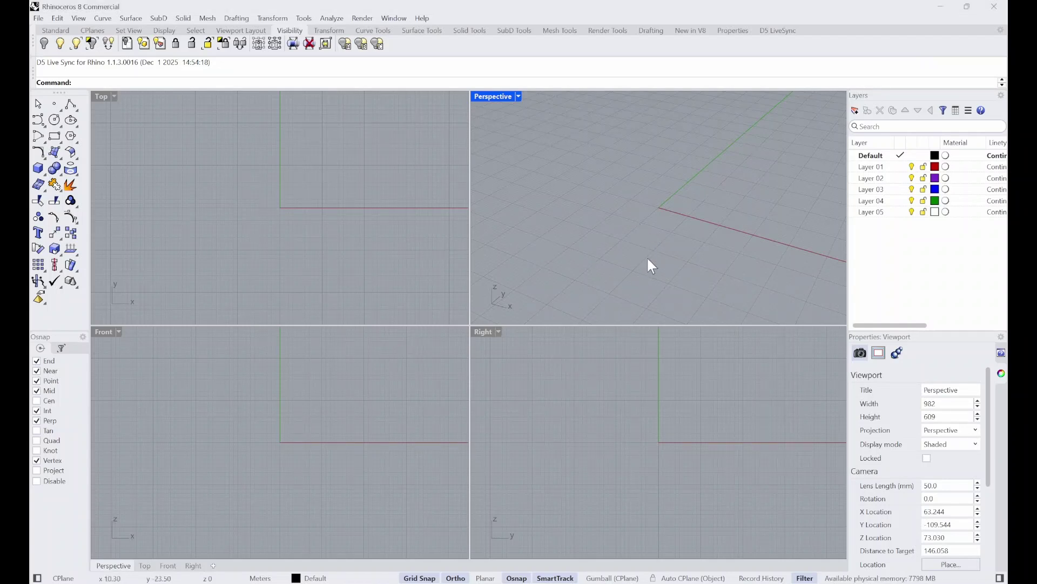
left_click(39, 18)
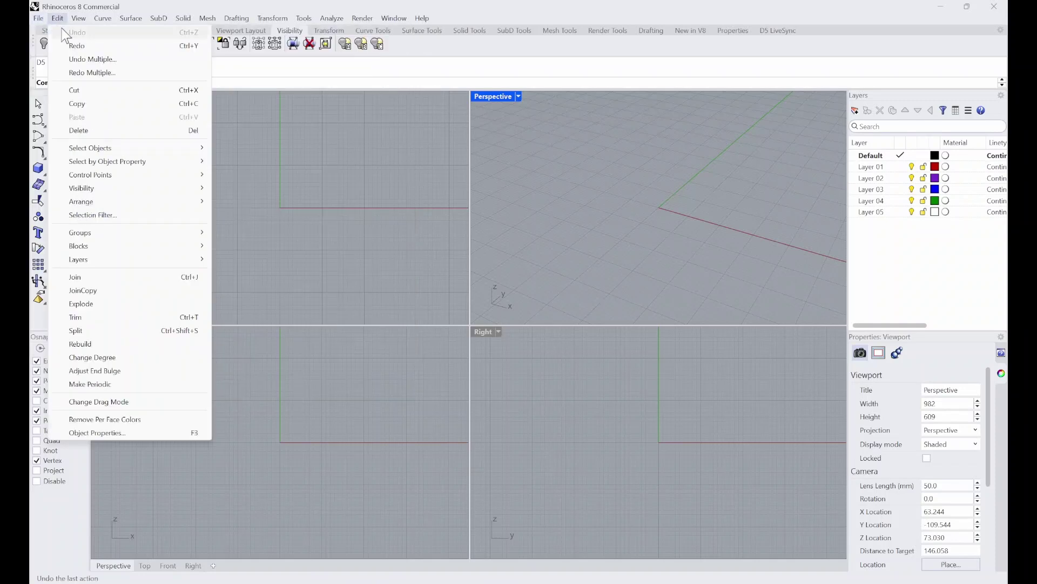
mouse_move(58, 18)
left_click(456, 216)
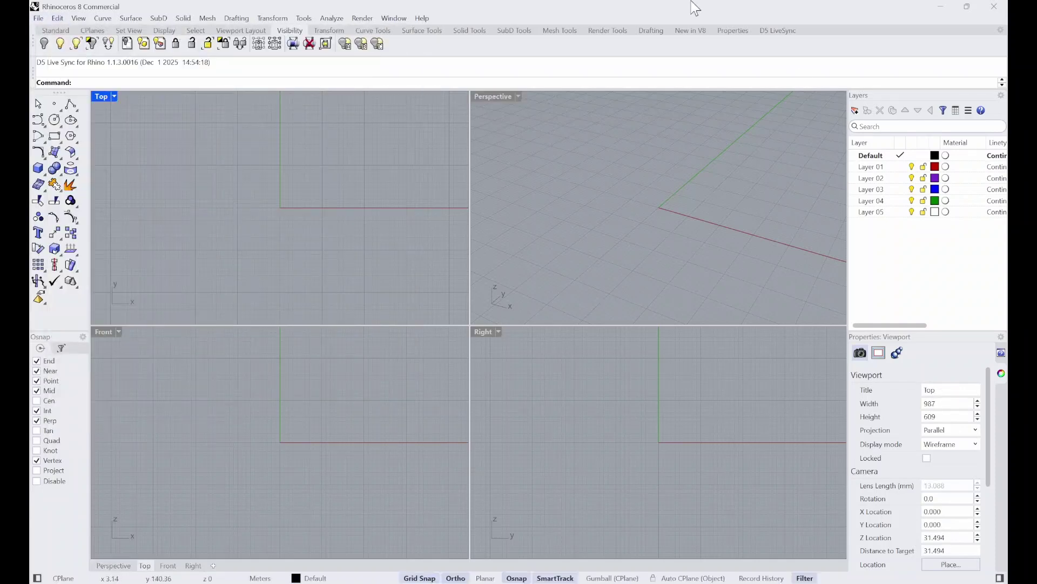
left_click(936, 212)
left_click(935, 243)
Create a new document from the Large Objects - Millimeters template.
left_click(37, 19)
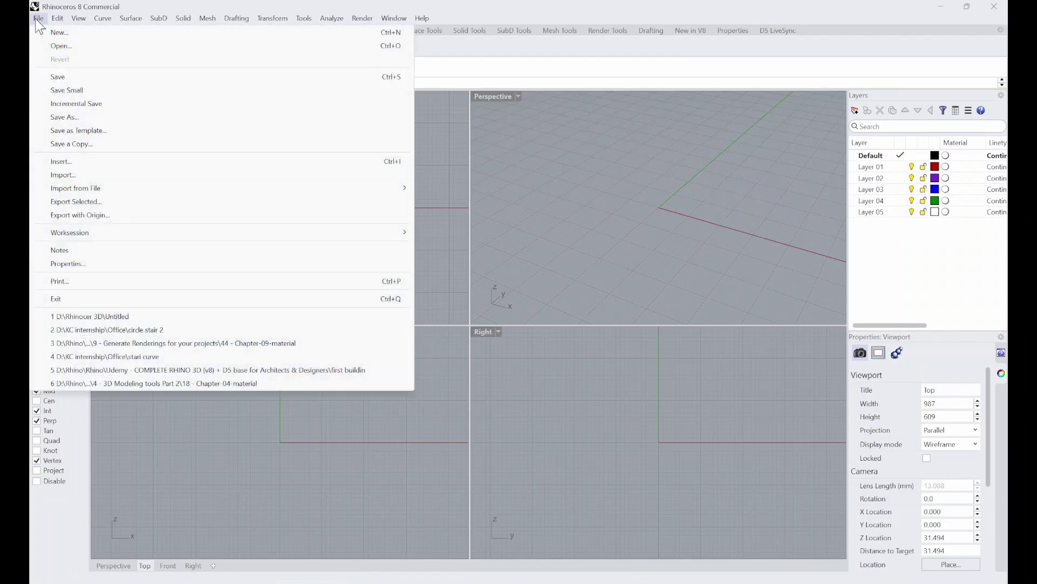
left_click(60, 33)
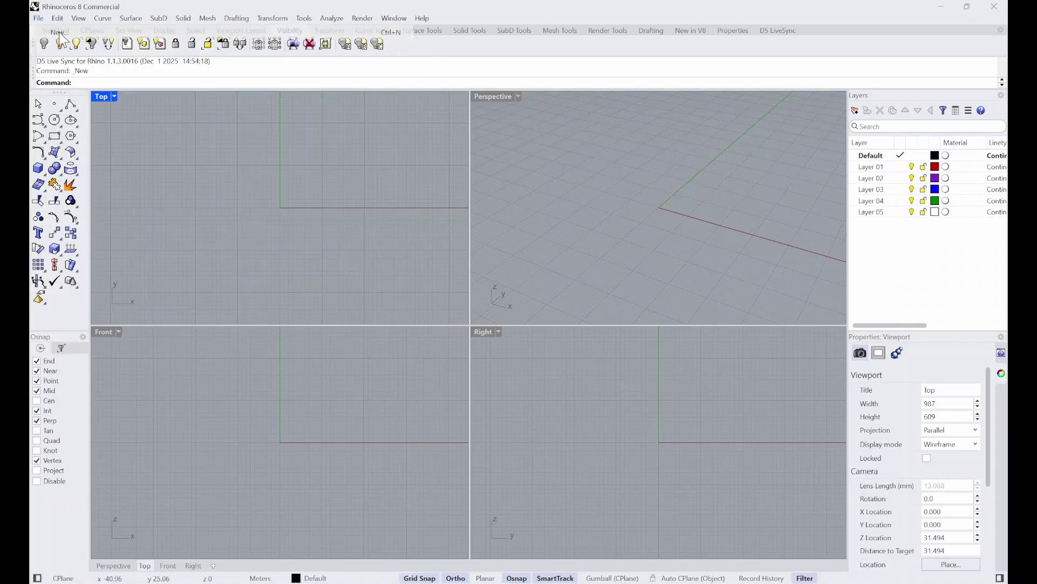
scroll(547, 283, "up", 1)
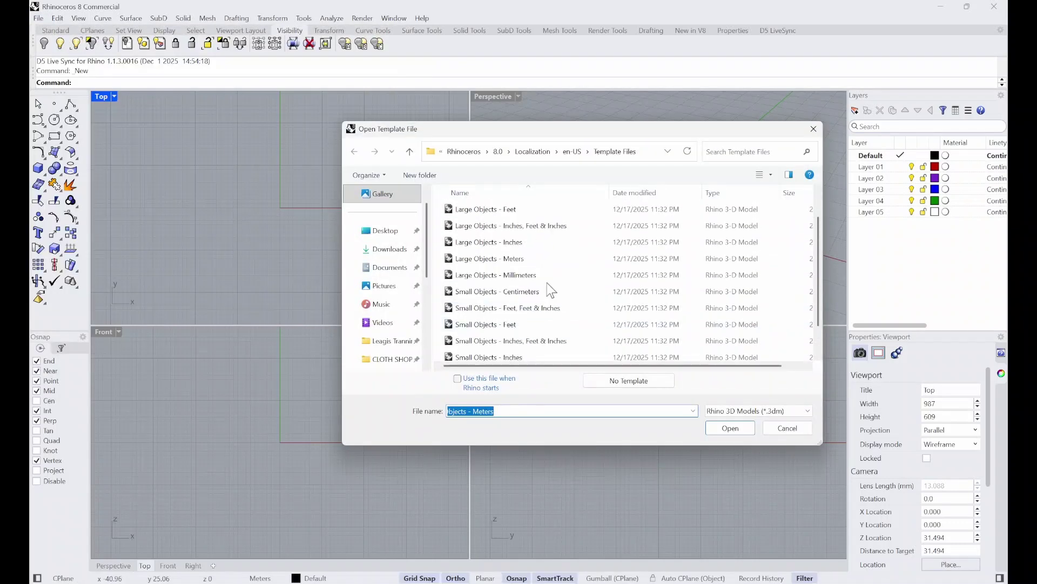
left_click(509, 280)
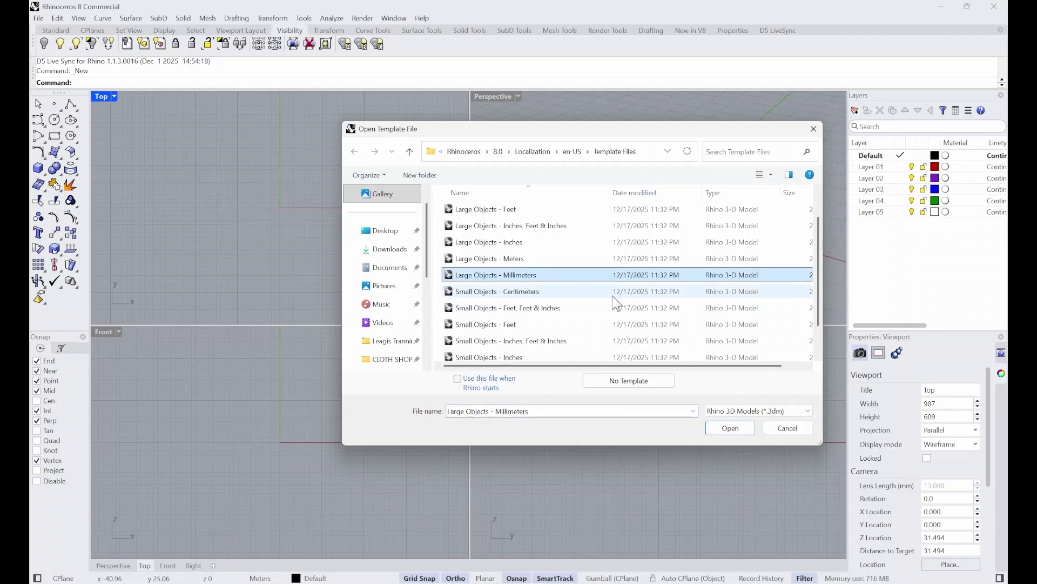
left_click(712, 430)
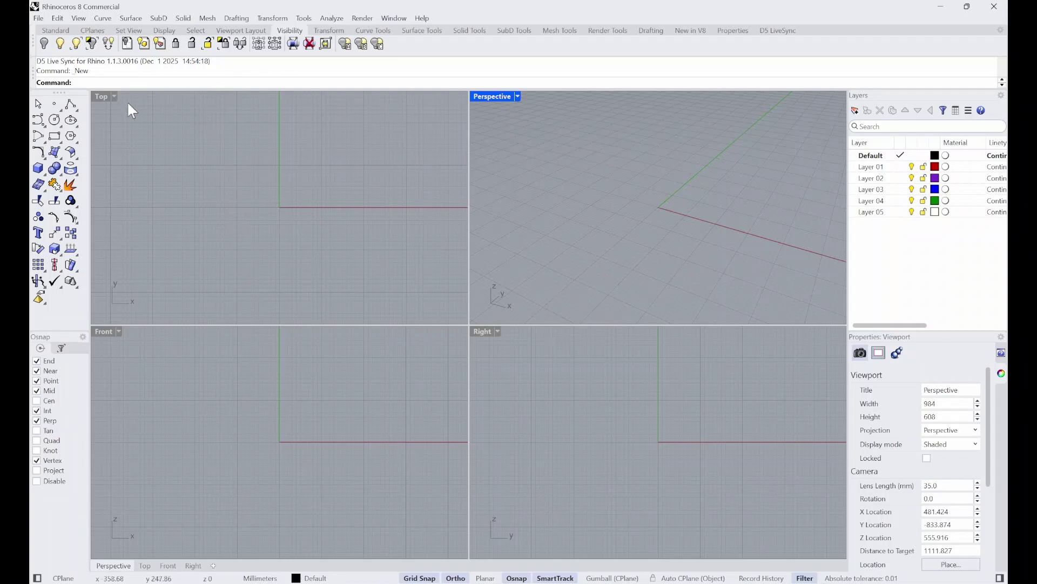
Activate the Top, Front and Right viewports in turn to inspect the four-view layout.
left_click(114, 317)
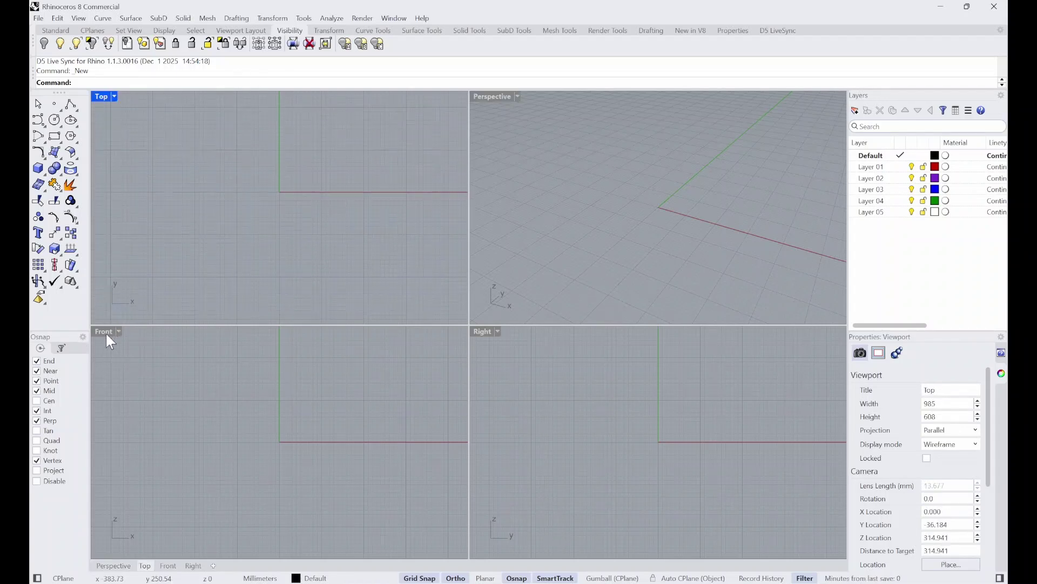
left_click(105, 332)
left_click(481, 332)
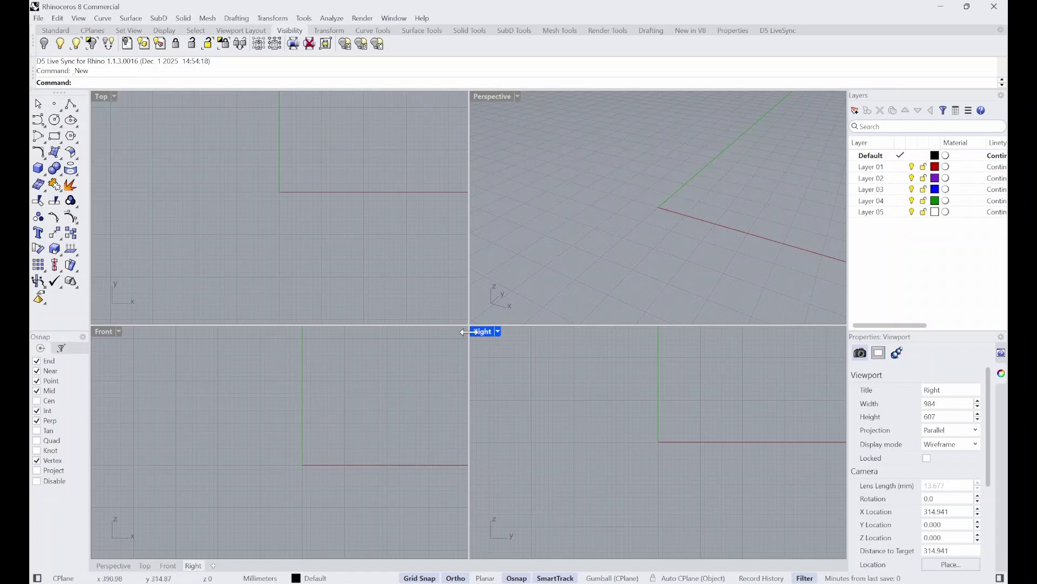
left_click(218, 146)
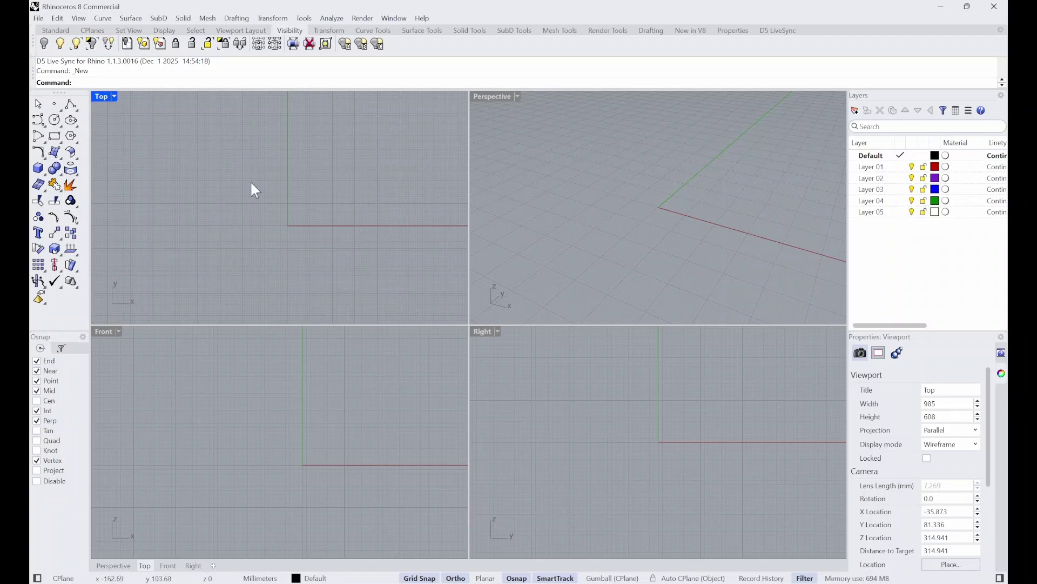
Zoom in and out around the origin in the Top viewport to examine the grid.
scroll(283, 204, "up", 2)
scroll(336, 203, "down", 5)
scroll(325, 161, "up", 4)
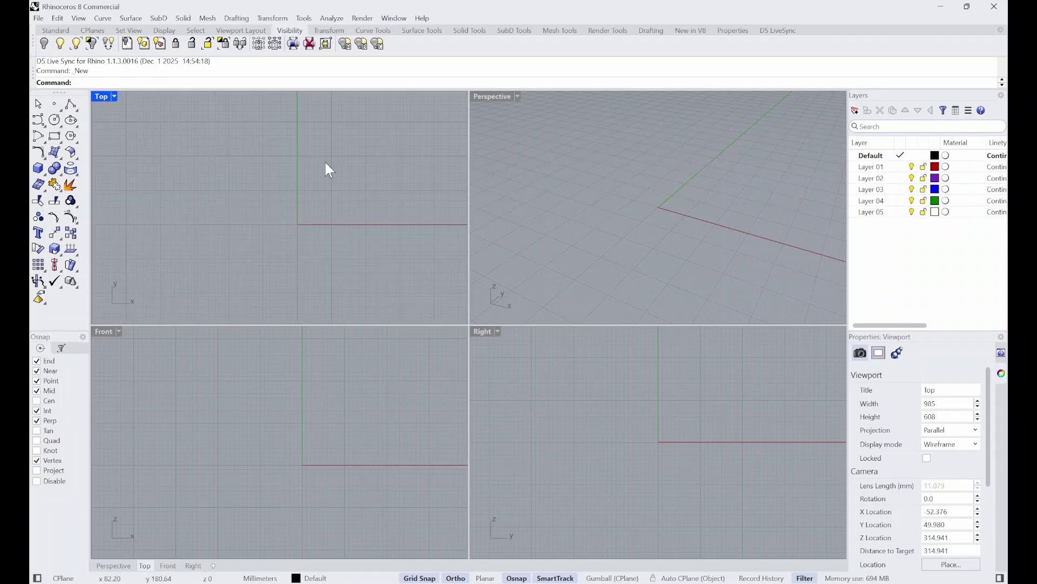
scroll(294, 118, "down", 5)
scroll(317, 164, "up", 5)
scroll(324, 162, "down", 6)
scroll(355, 139, "up", 4)
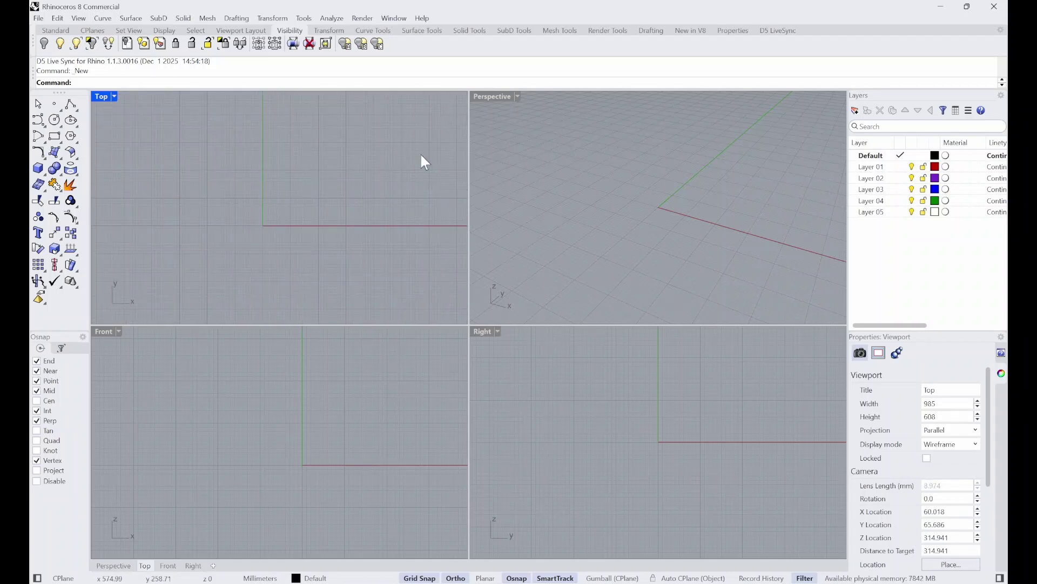
Examine the ground grid and axes in the Perspective viewport from different angles, comparing them with the Top view.
right_click_drag(605, 146, 554, 178)
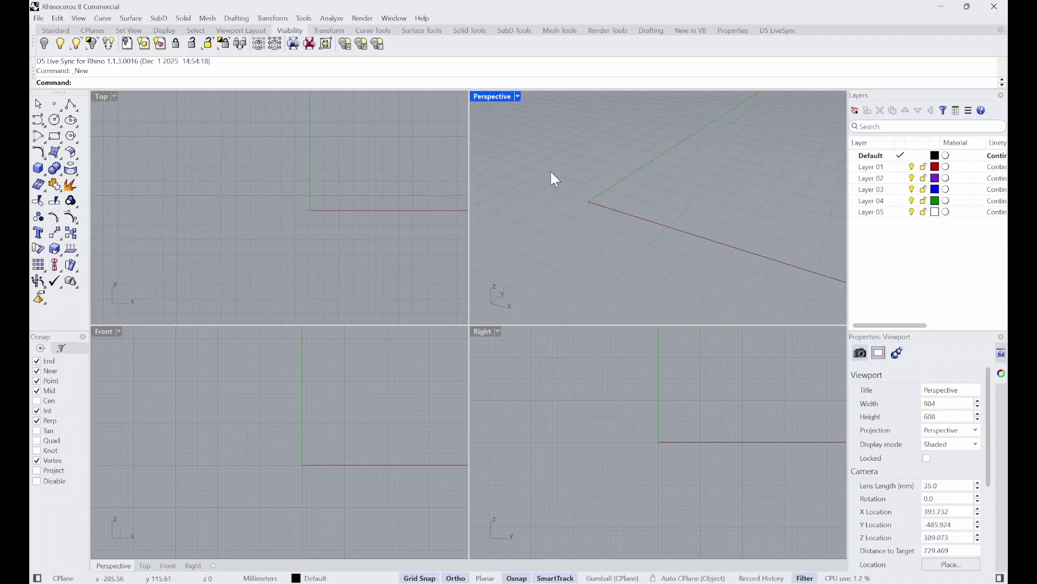
scroll(303, 220, "down", 4)
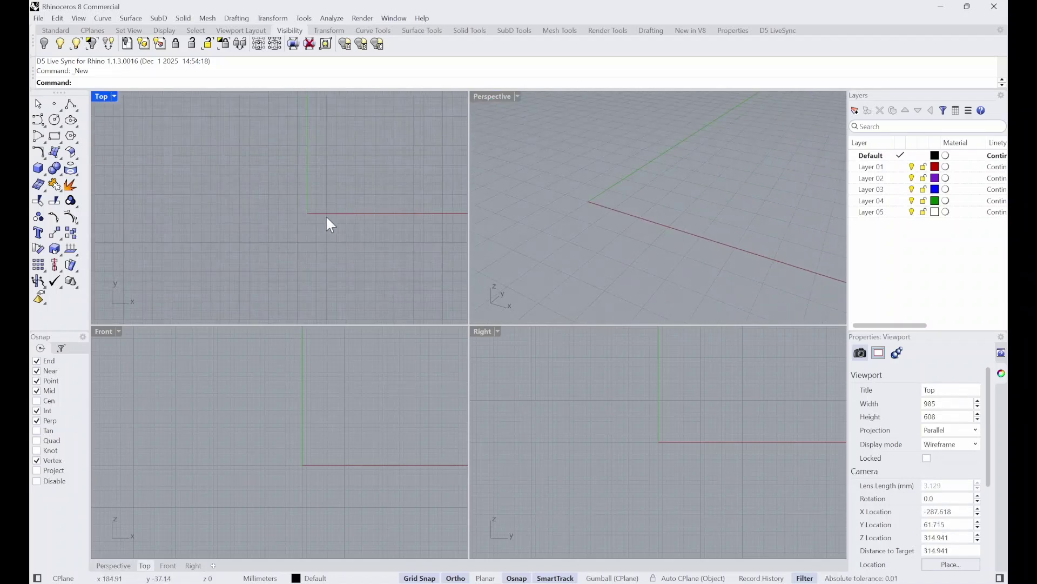
mouse_move(532, 161)
right_mouse_down()
mouse_move(672, 166)
mouse_move(616, 172)
right_mouse_up()
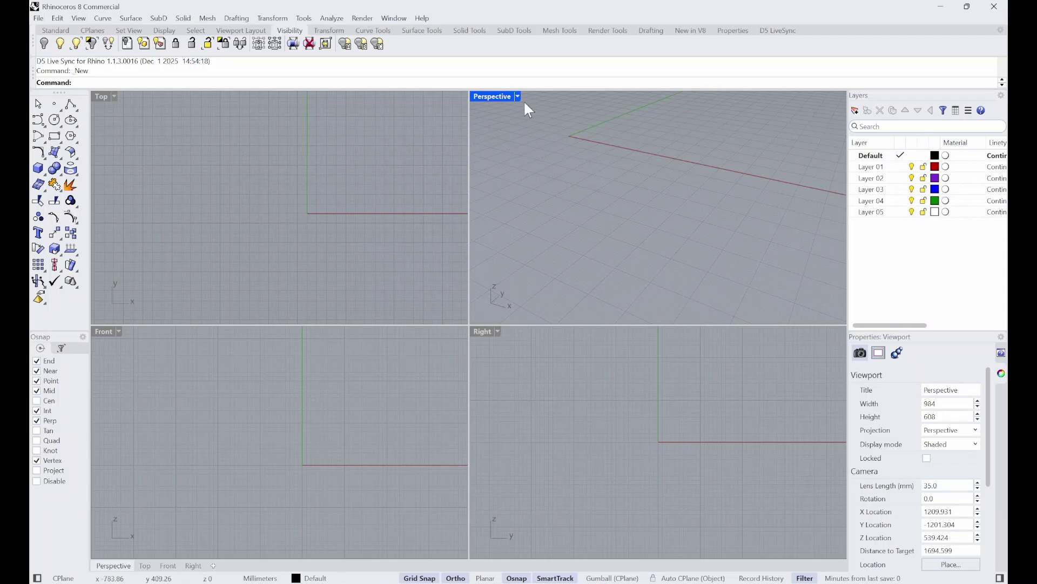
scroll(383, 116, "up", 1)
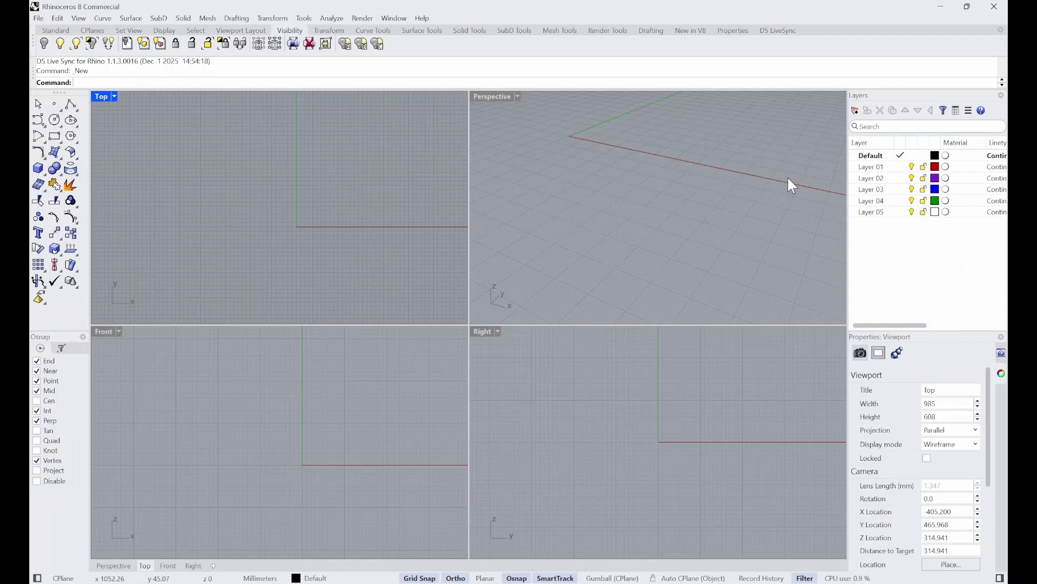
Examine the grid's full extent and edges in the Top viewport at different zoom levels.
scroll(349, 216, "down", 8)
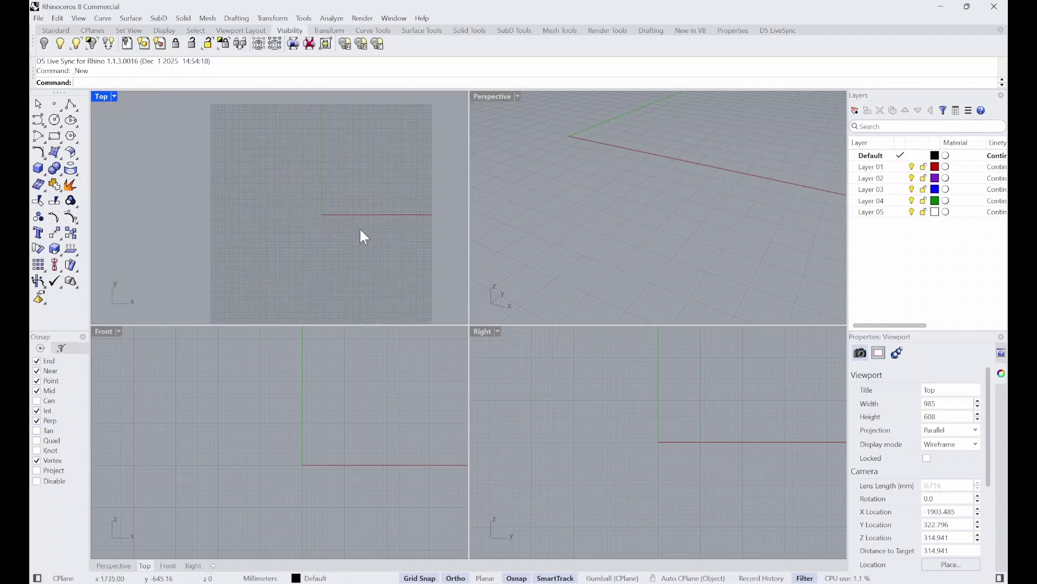
scroll(347, 227, "up", 4)
scroll(346, 227, "up", 4)
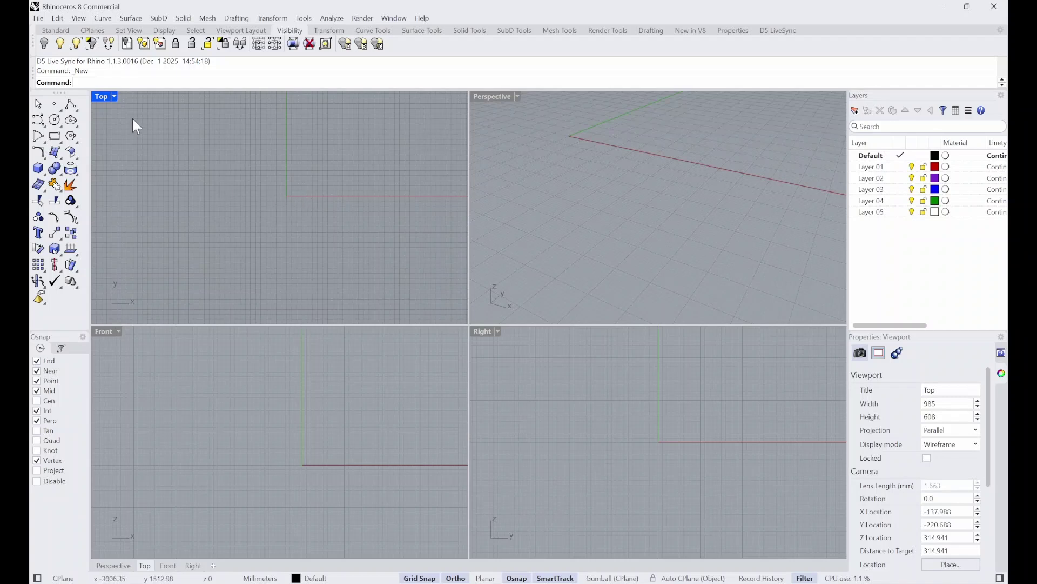
scroll(303, 169, "down", 4)
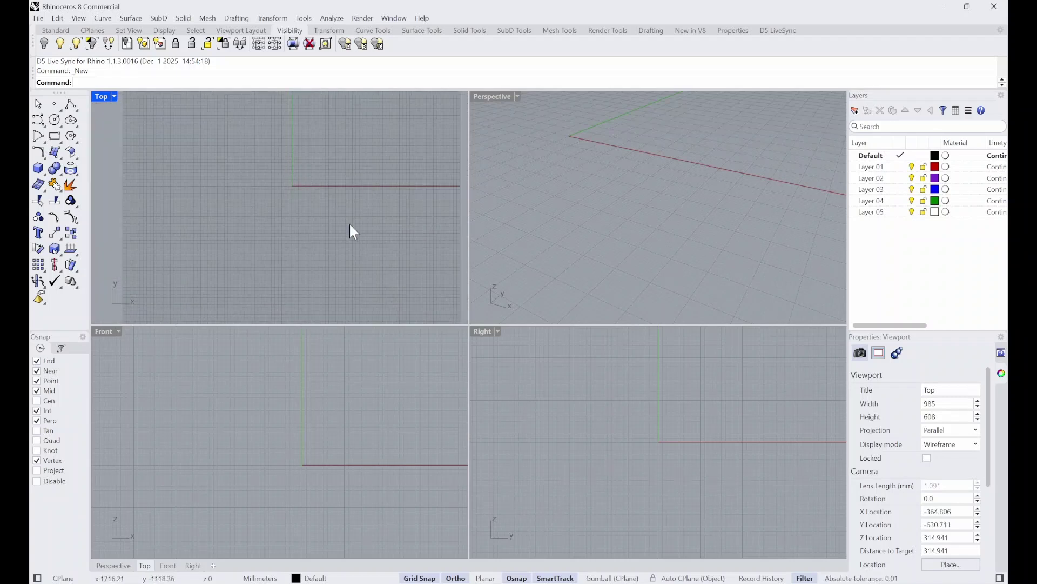
scroll(290, 184, "down", 2)
scroll(292, 185, "up", 4)
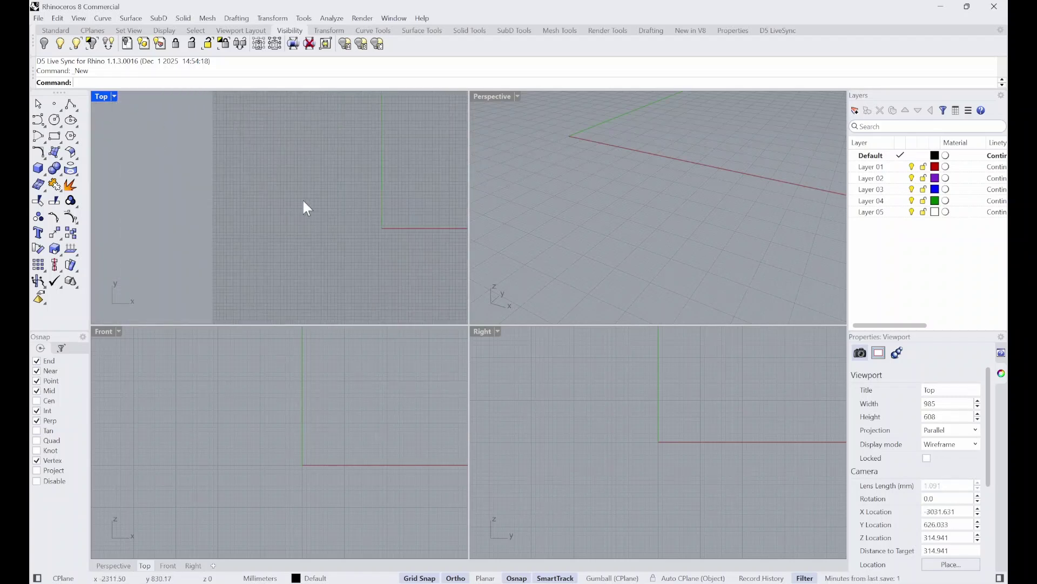
scroll(225, 180, "up", 2)
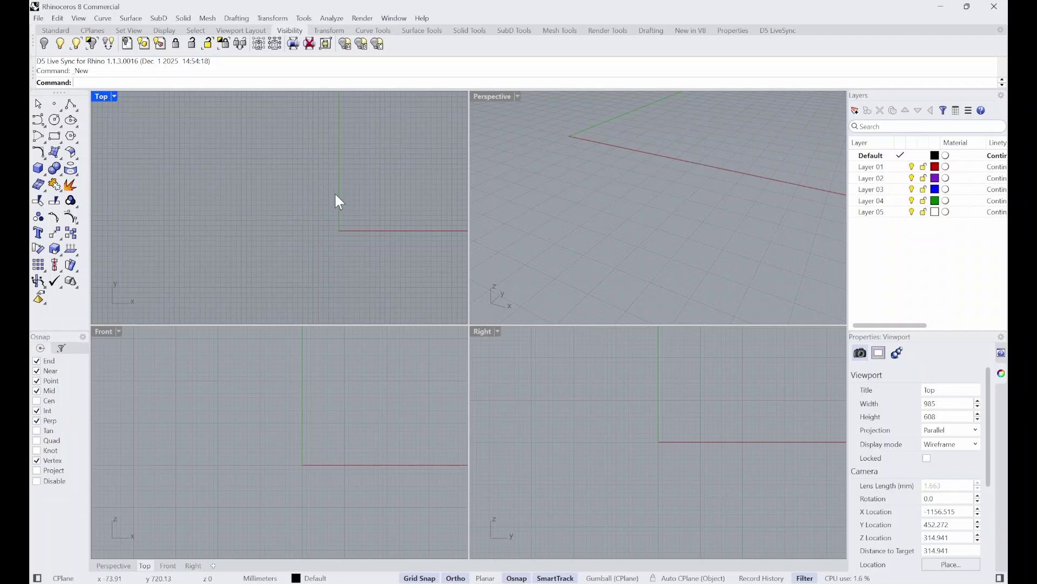
Pan the Top, Front and Right viewports and orbit the Perspective viewport around the origin.
right_click_drag(335, 195, 211, 203)
right_click_drag(232, 417, 189, 410)
right_click_drag(713, 456, 583, 436)
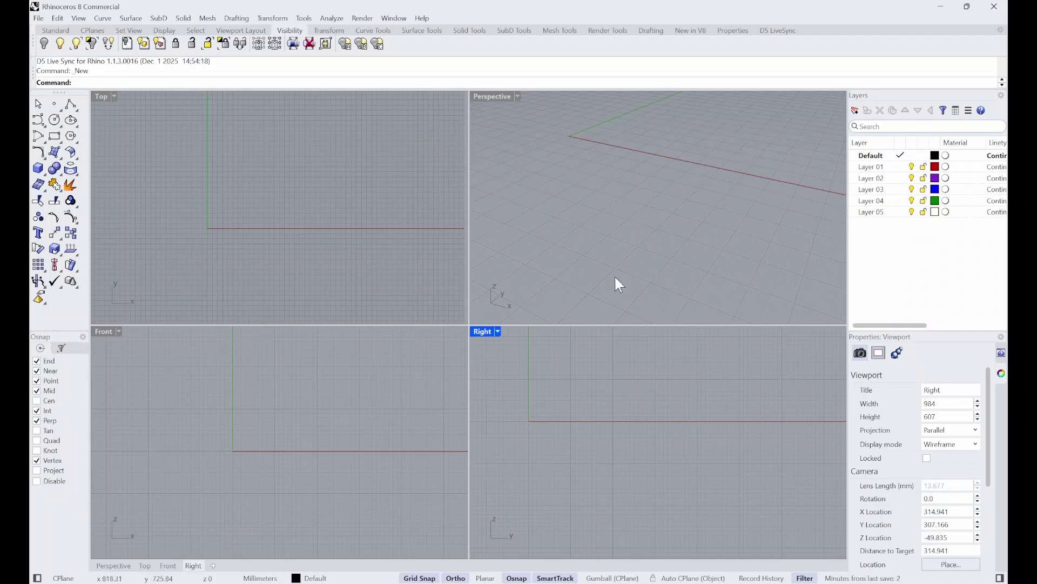
right_click_drag(615, 275, 608, 207)
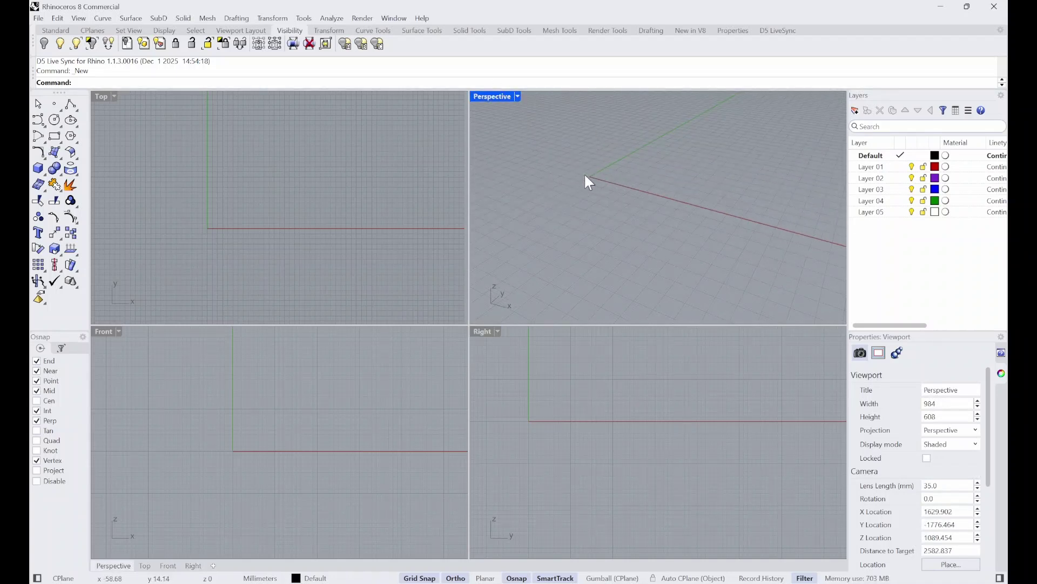
mouse_move(589, 174)
right_mouse_down()
mouse_move(676, 193)
mouse_move(553, 155)
mouse_move(556, 180)
mouse_move(562, 165)
mouse_move(616, 193)
mouse_move(657, 194)
mouse_move(586, 181)
right_mouse_up()
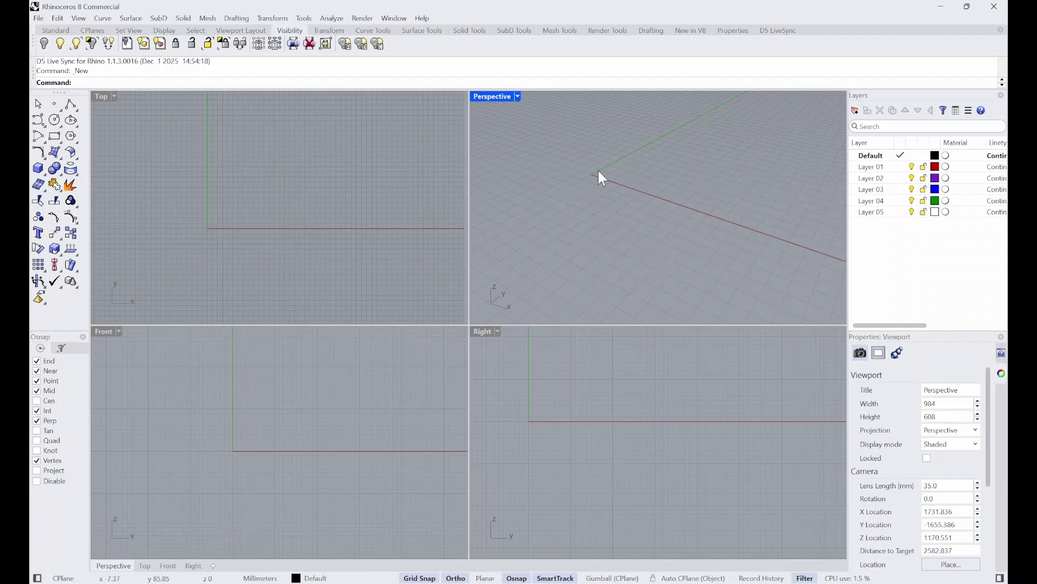
mouse_move(598, 169)
right_mouse_down()
mouse_move(808, 202)
mouse_move(546, 185)
mouse_move(594, 177)
mouse_move(549, 160)
mouse_move(632, 160)
mouse_move(605, 148)
mouse_move(645, 145)
mouse_move(627, 169)
mouse_move(649, 157)
mouse_move(599, 163)
right_mouse_up()
scroll(596, 155, "down", 4)
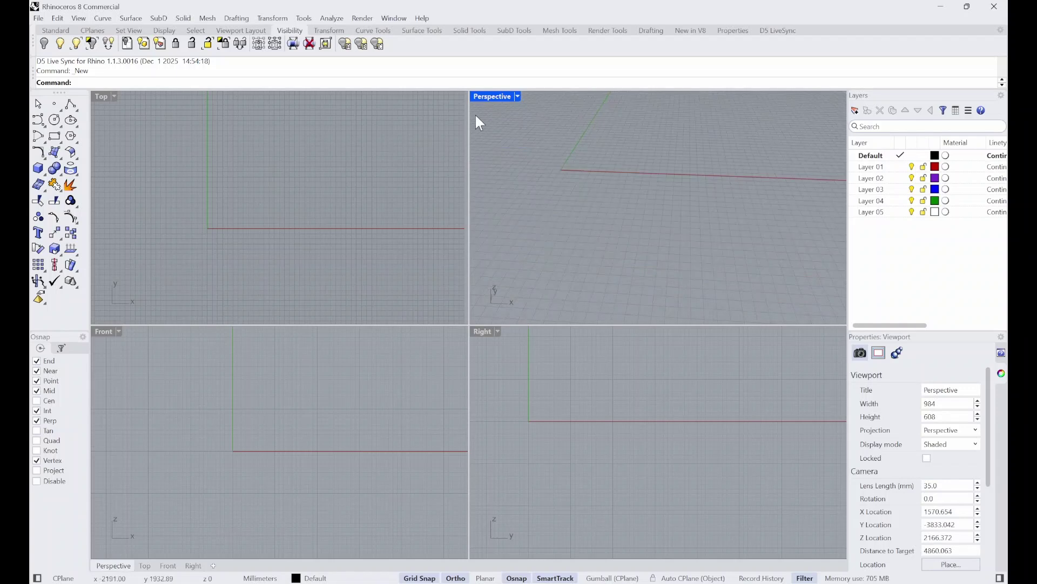
Enlarge the Perspective viewport by shifting its borders with the Top and Right viewports, and orbit its view around the origin.
left_click_drag(469, 129, 417, 156)
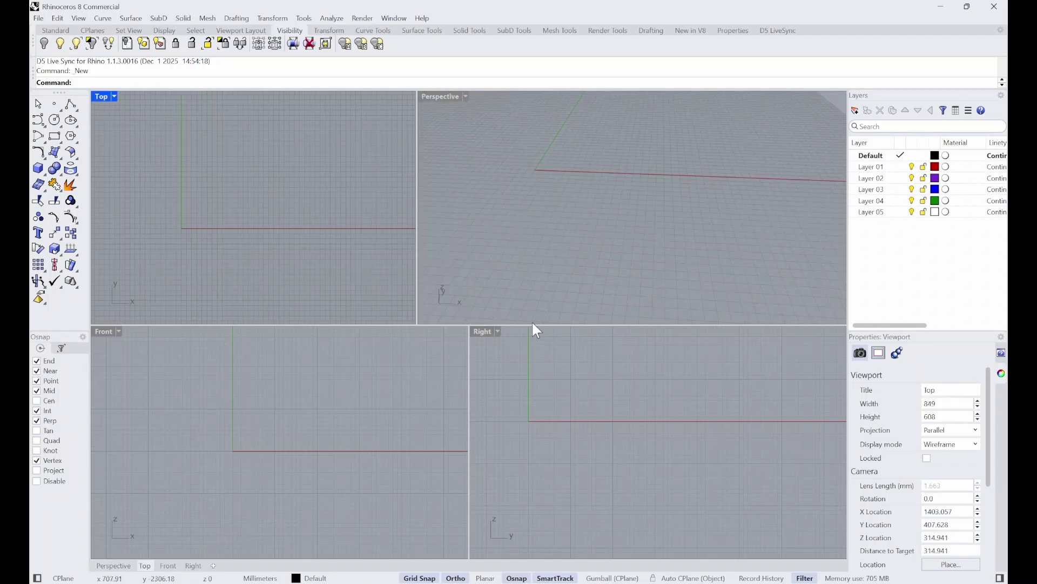
left_click_drag(534, 328, 543, 390)
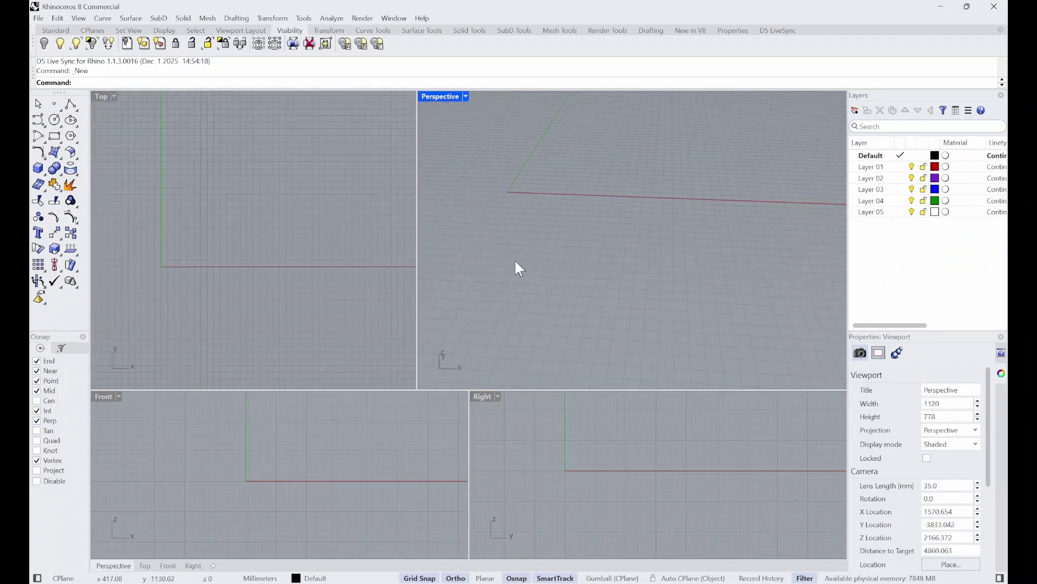
scroll(576, 206, "up", 3)
right_click_drag(574, 213, 635, 244)
right_click_drag(511, 223, 606, 203)
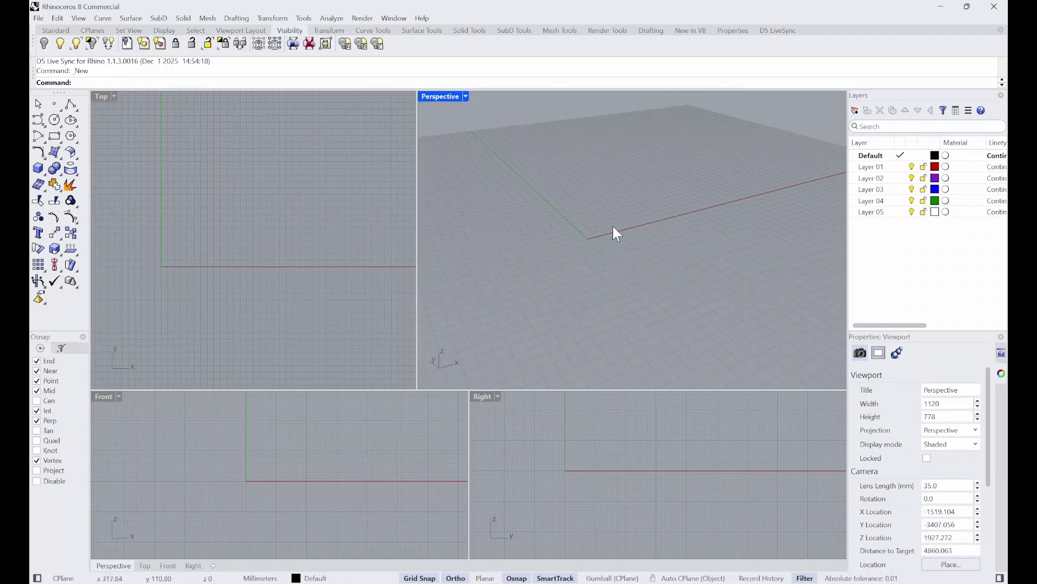
scroll(585, 217, "down", 2)
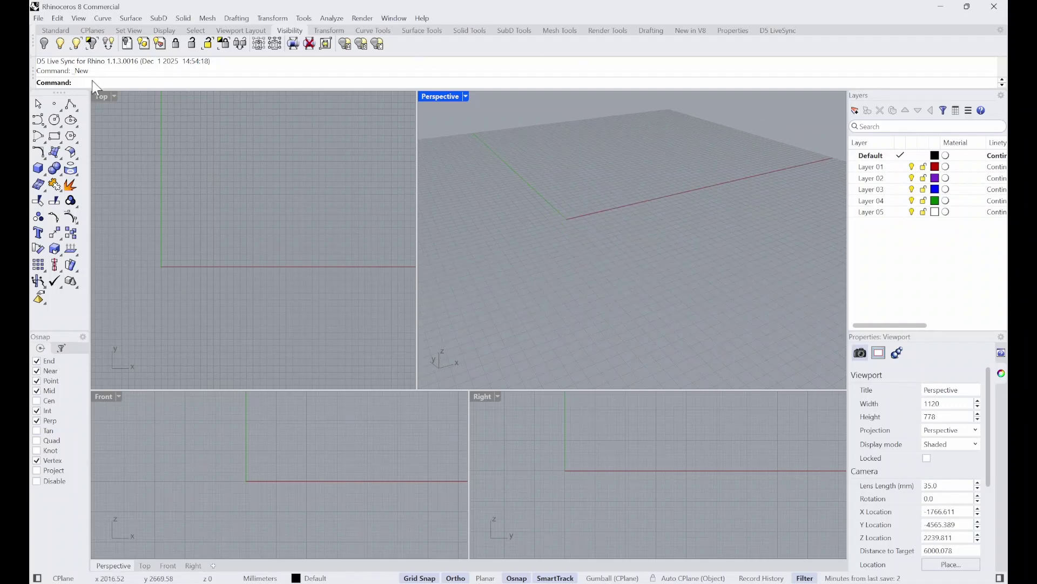
Reset the layout to four equal viewports with the 4View command, using the ThirdAngle projection.
type("4Vu")
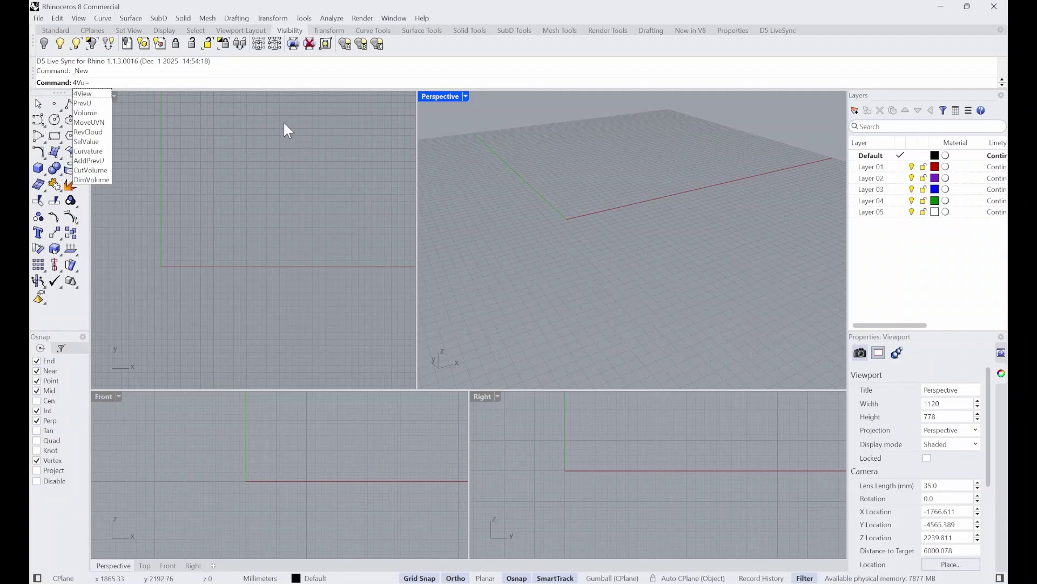
key("BackSpace")
type("View")
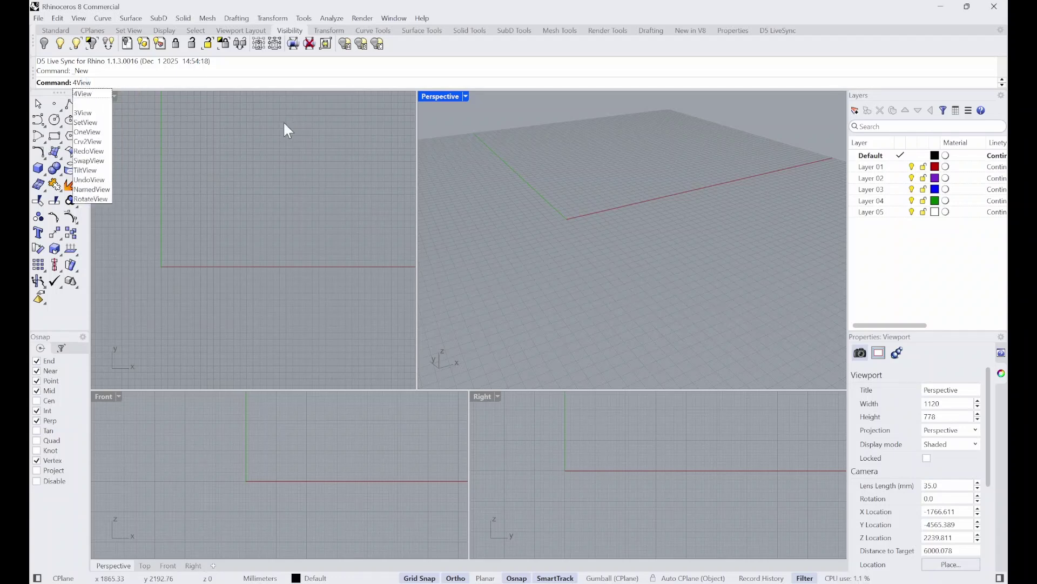
key("Return")
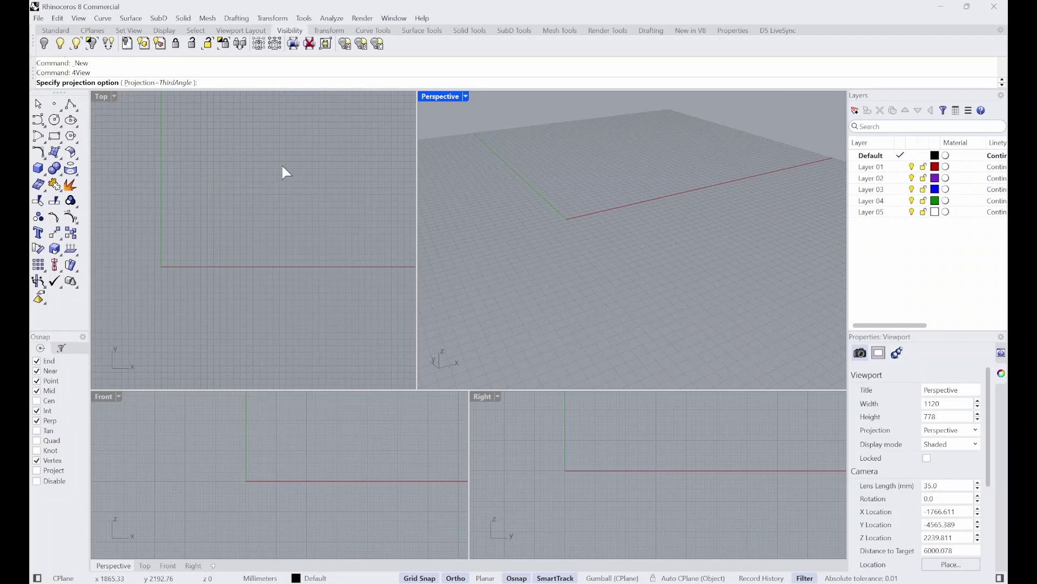
key("Return")
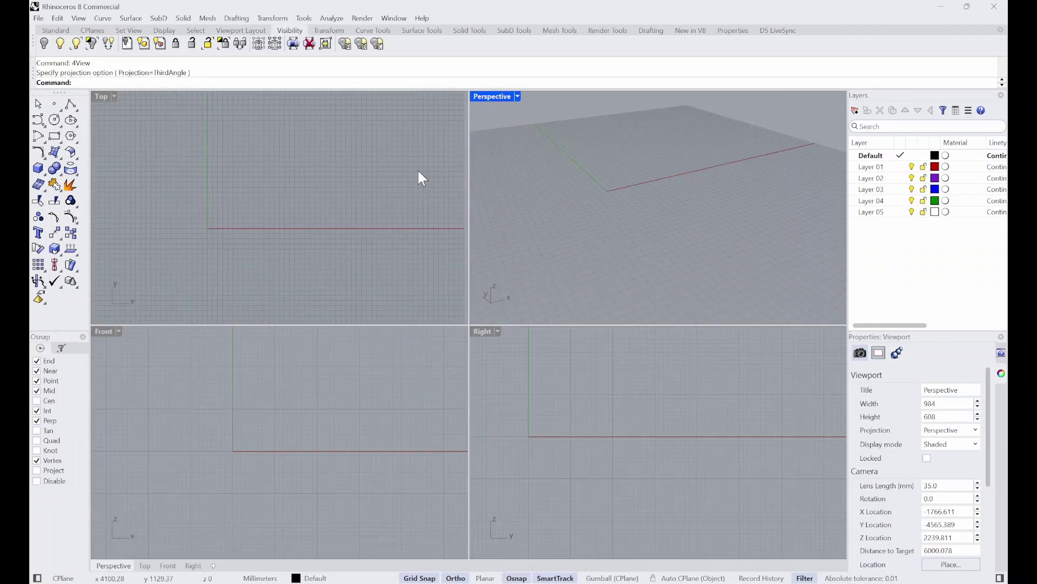
scroll(572, 200, "down", 2)
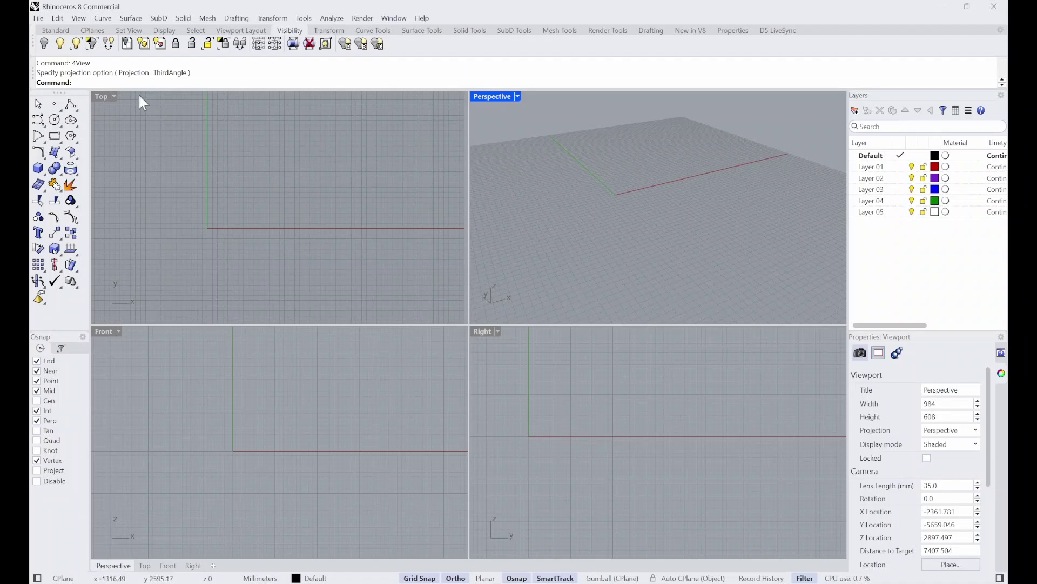
Maximize and restore the Top and Front viewports in turn, ending with the Top viewport maximized.
left_click(103, 95)
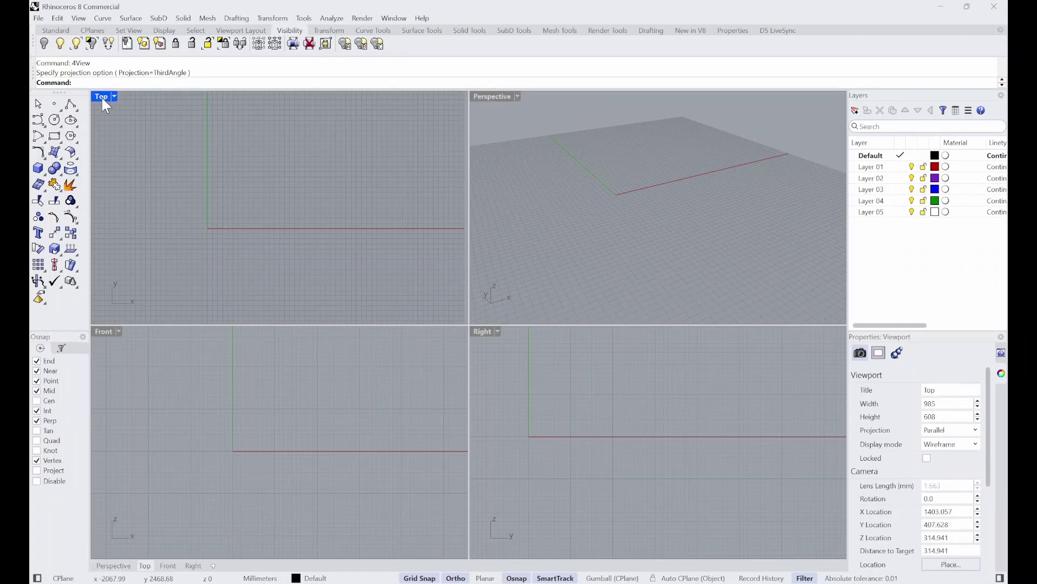
double_click(102, 96)
scroll(487, 236, "down", 2)
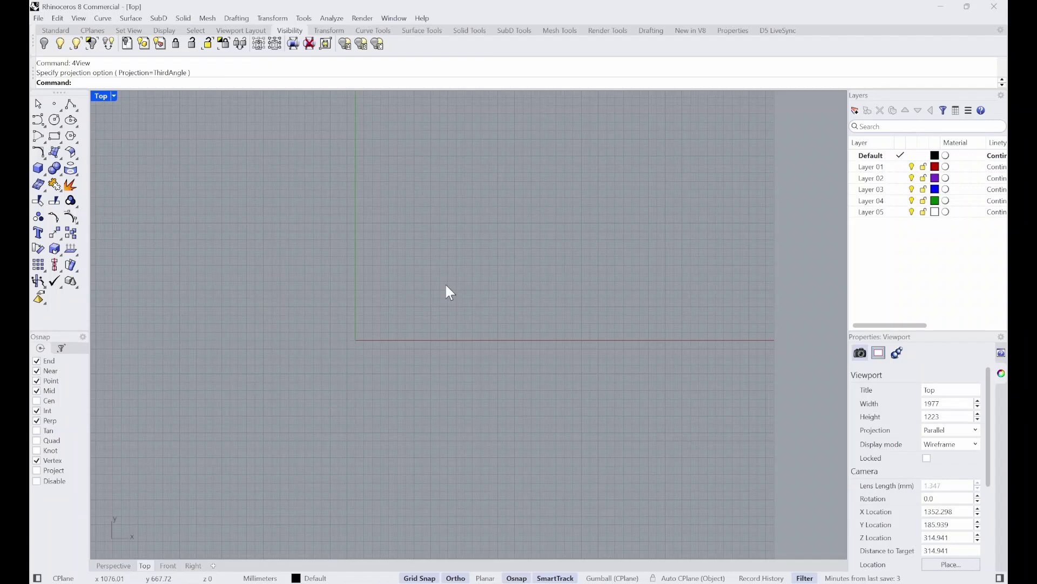
double_click(102, 98)
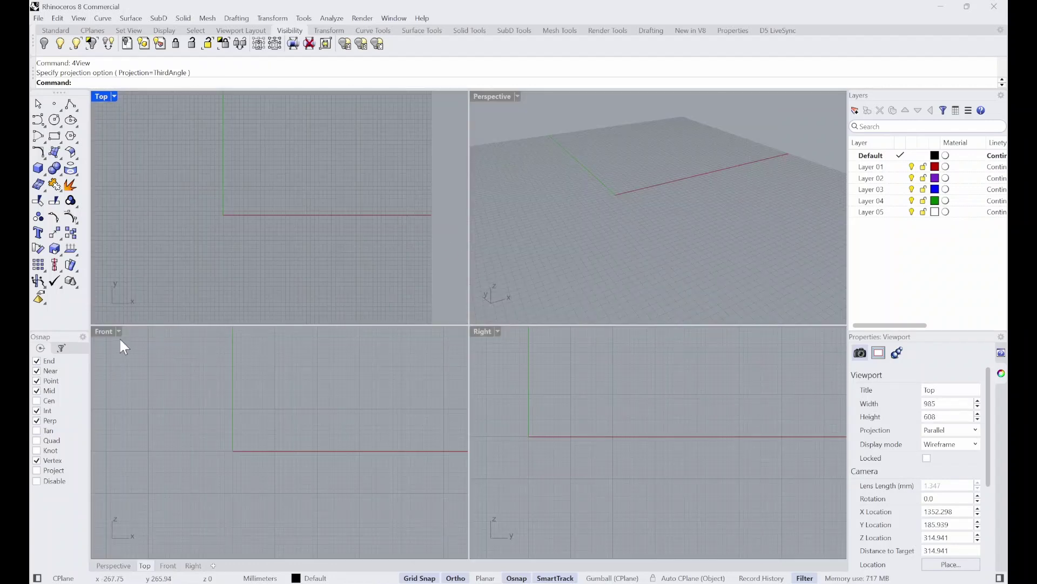
double_click(104, 331)
double_click(108, 99)
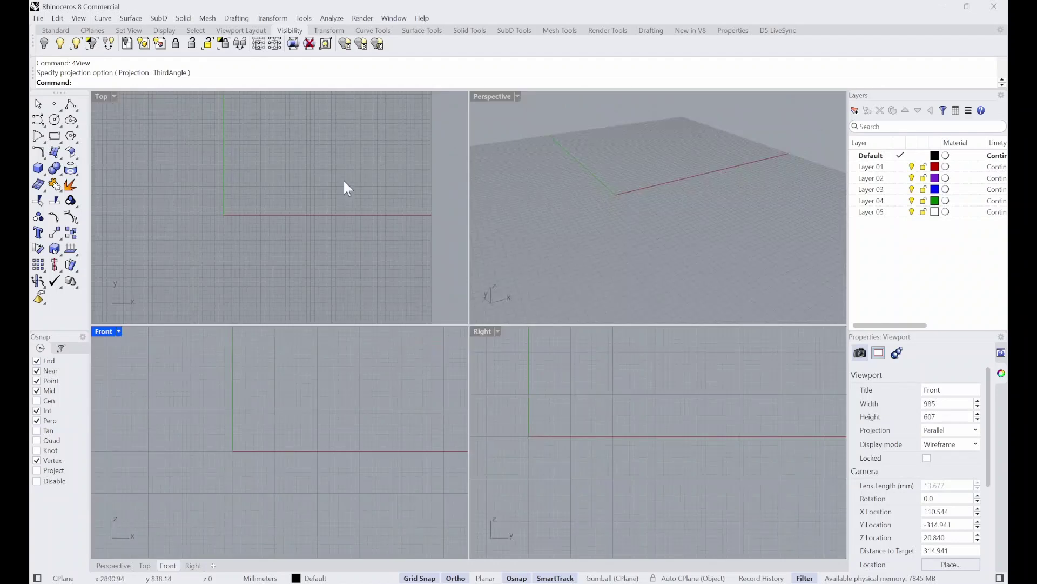
double_click(106, 97)
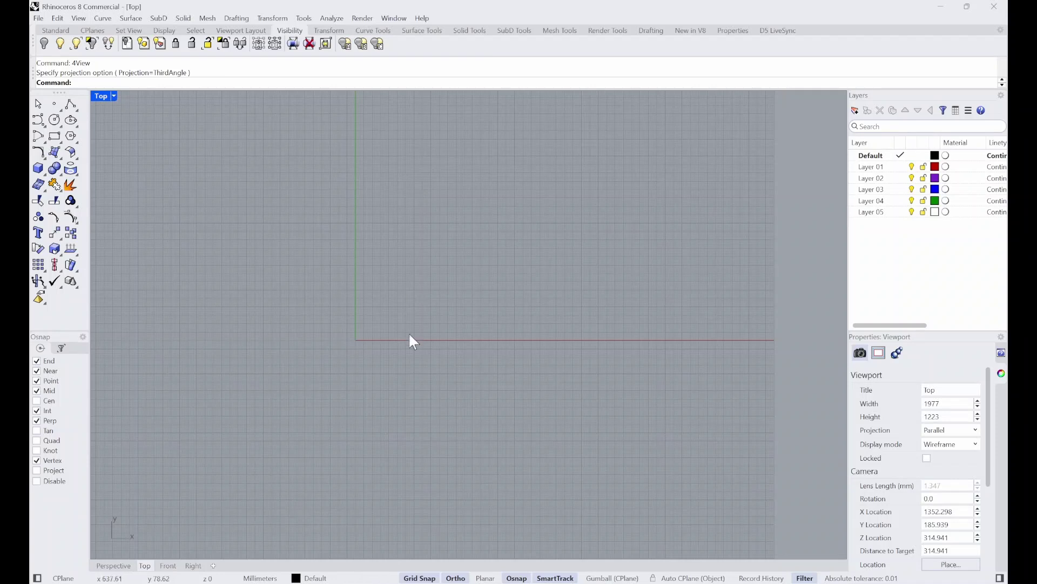
Draw a circle centred on the origin (0) with a radius of 1200 mm in the Top viewport.
type("Circle")
key("Return")
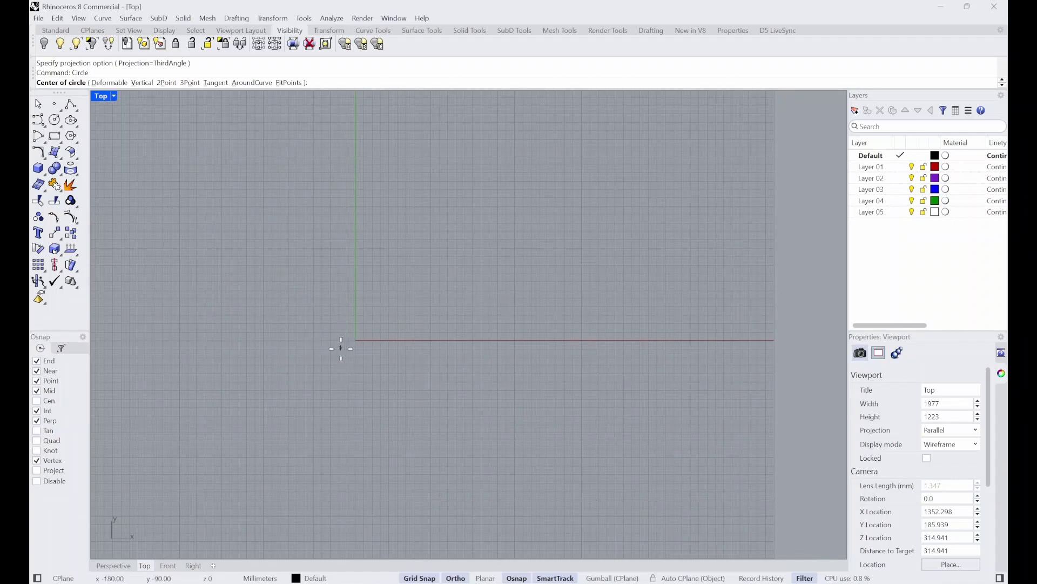
type("0")
key("Return")
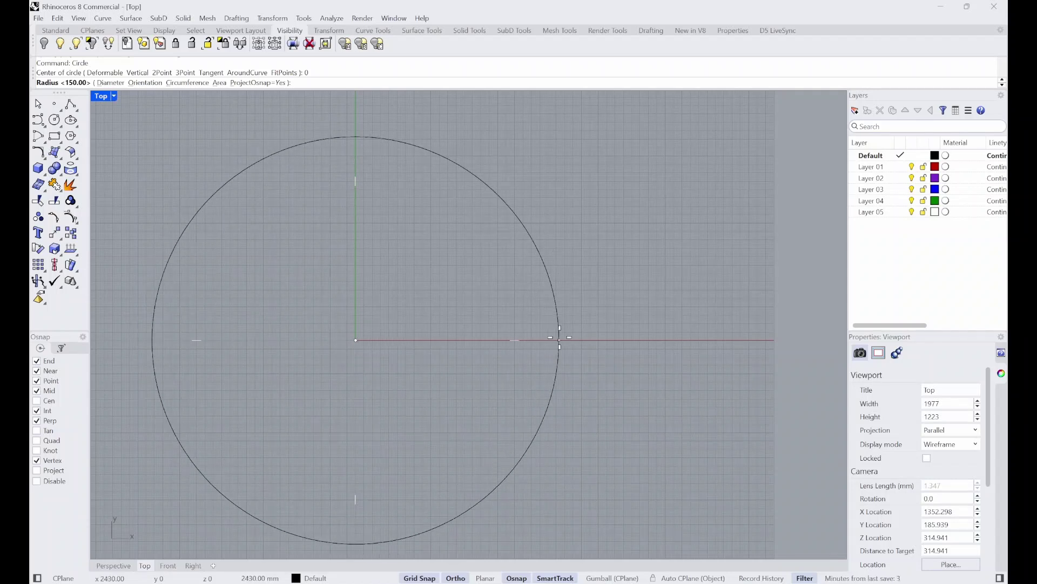
type("1200")
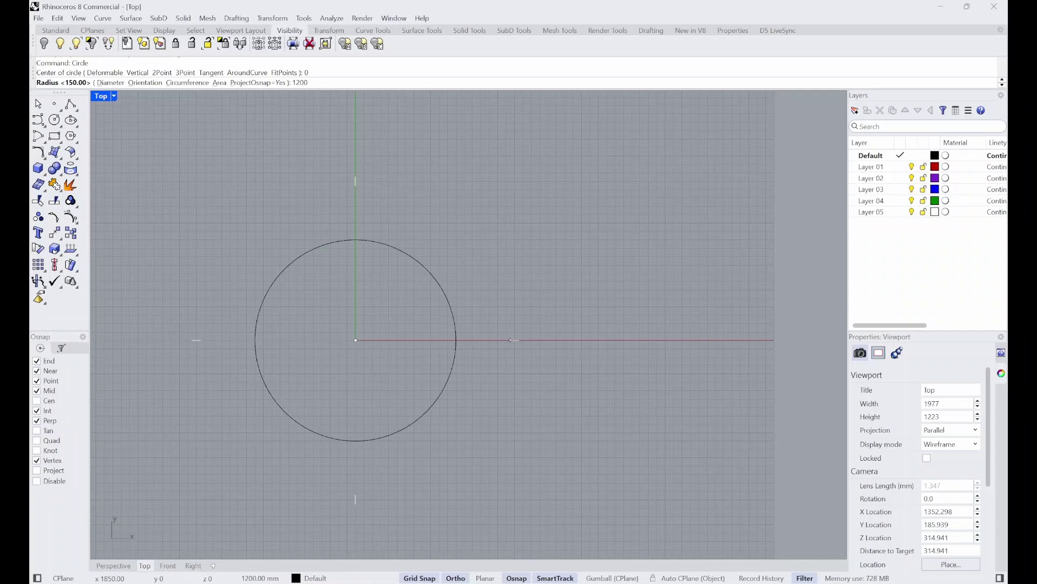
key("Return")
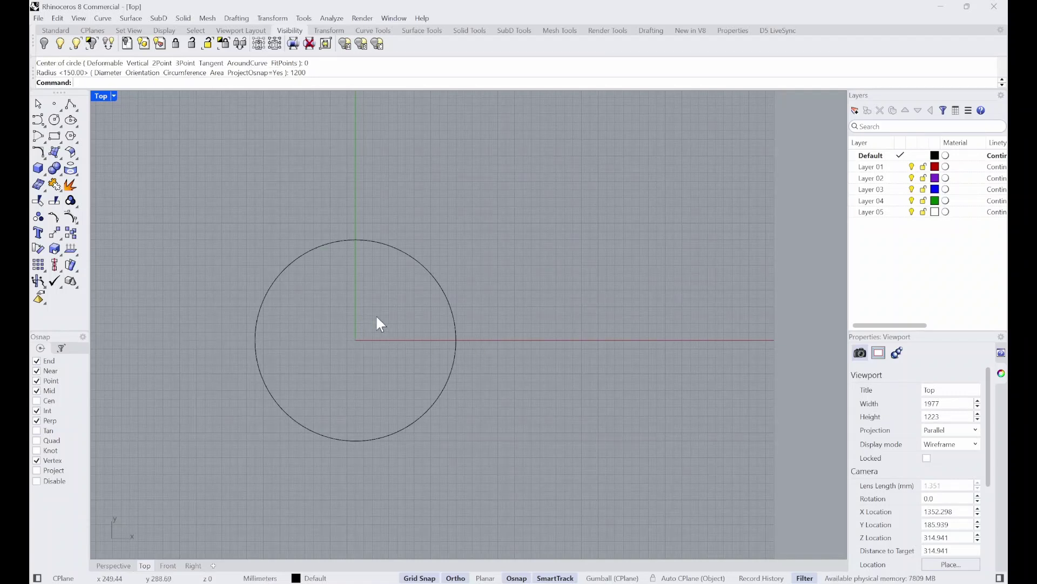
Inspect the circle against the full grid extent and delete it.
scroll(516, 303, "down", 5)
scroll(453, 309, "up", 5)
scroll(447, 303, "down", 5)
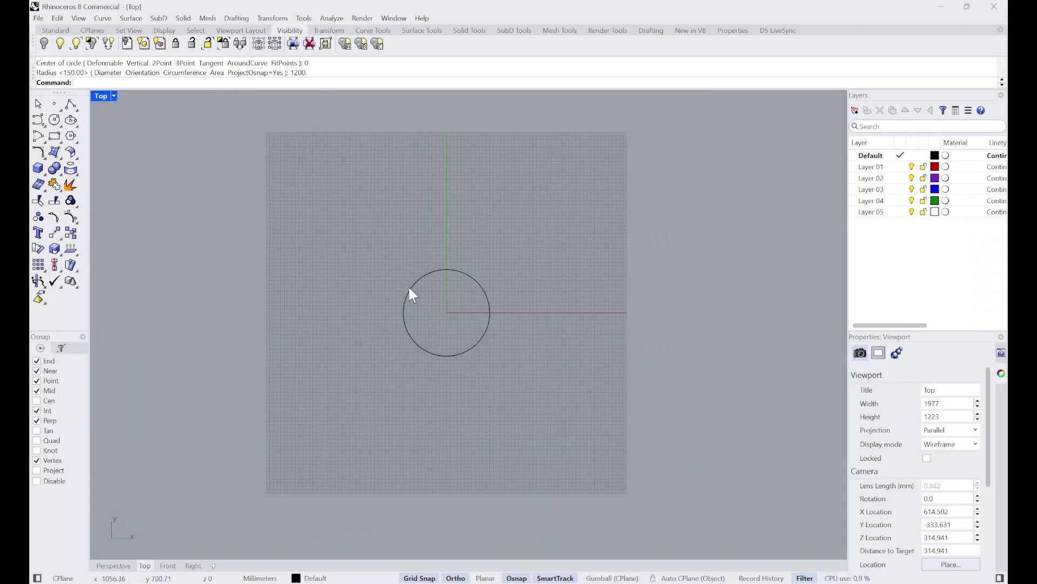
scroll(449, 297, "up", 4)
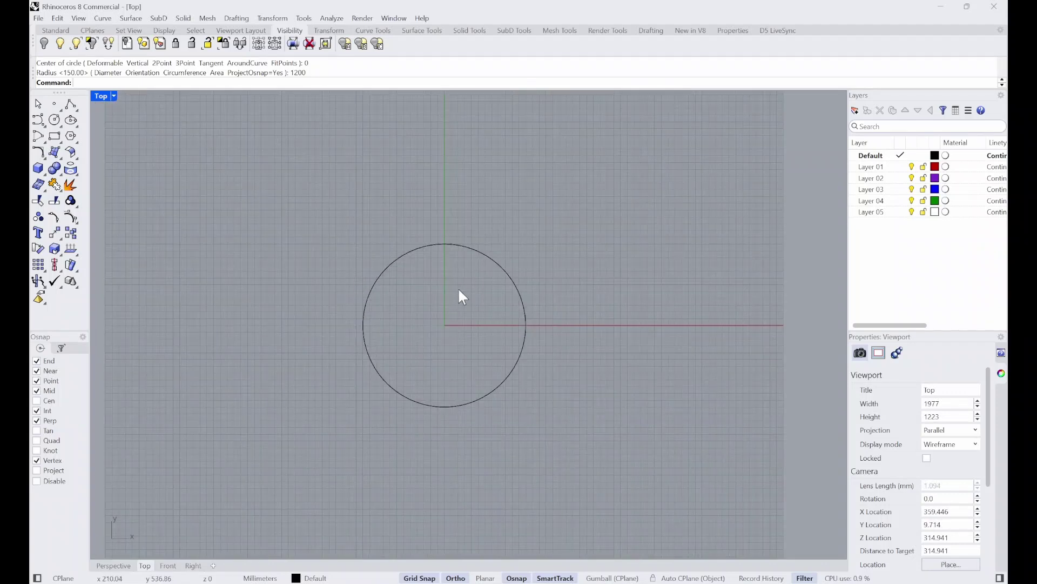
scroll(442, 310, "up", 1)
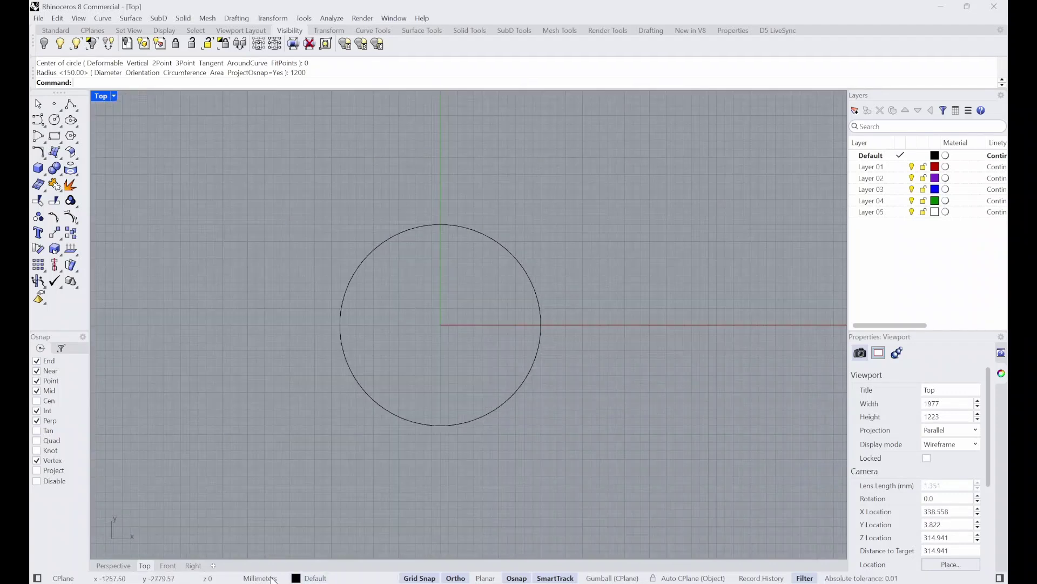
left_click_drag(603, 514, 372, 305)
key("Delete")
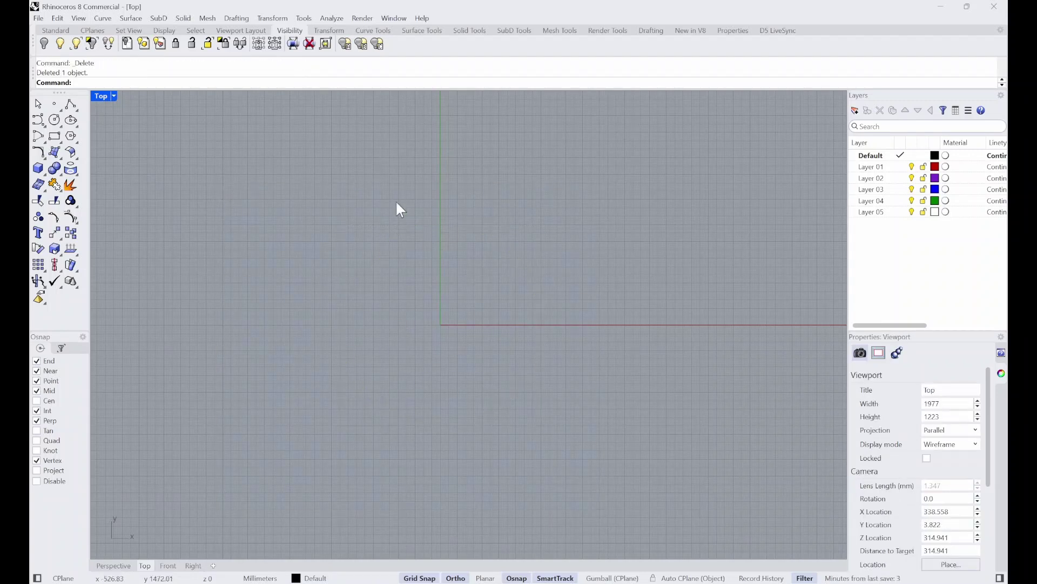
Redraw the circle of radius 1200 mm centred on the origin (0), and select and deselect it.
type("cle")
key("Return")
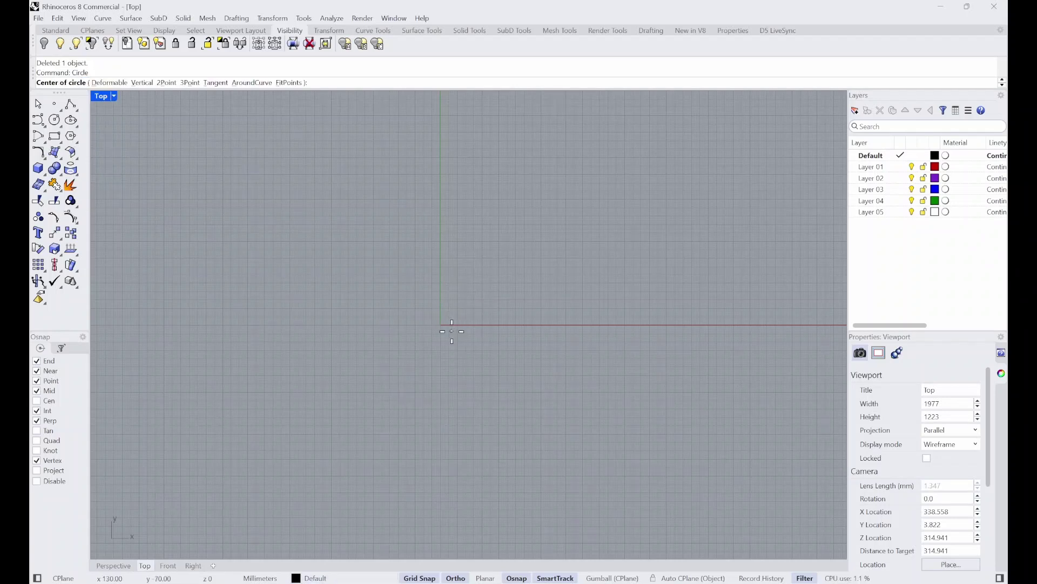
type("0")
key("Return")
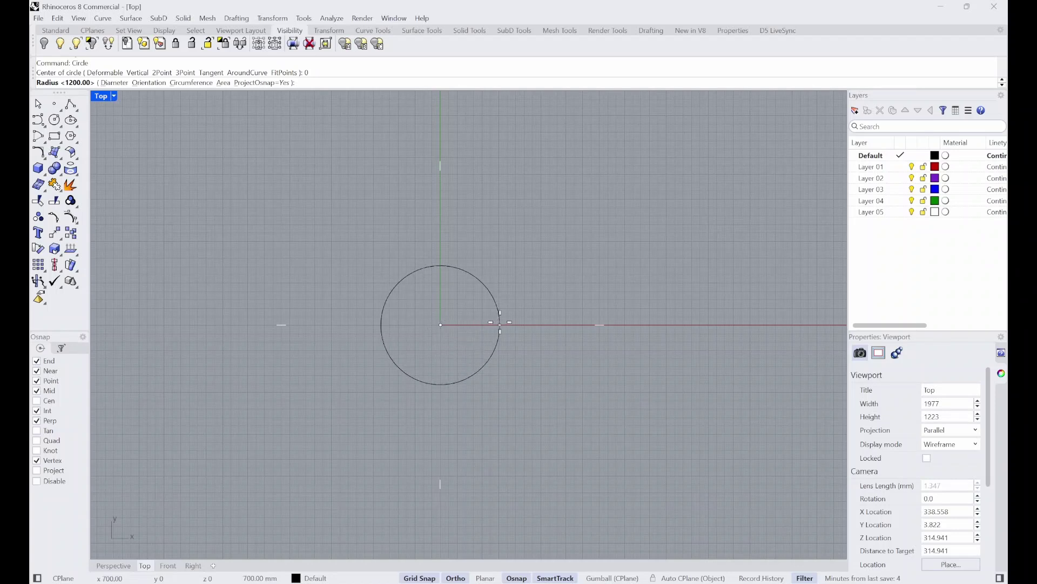
type("1200")
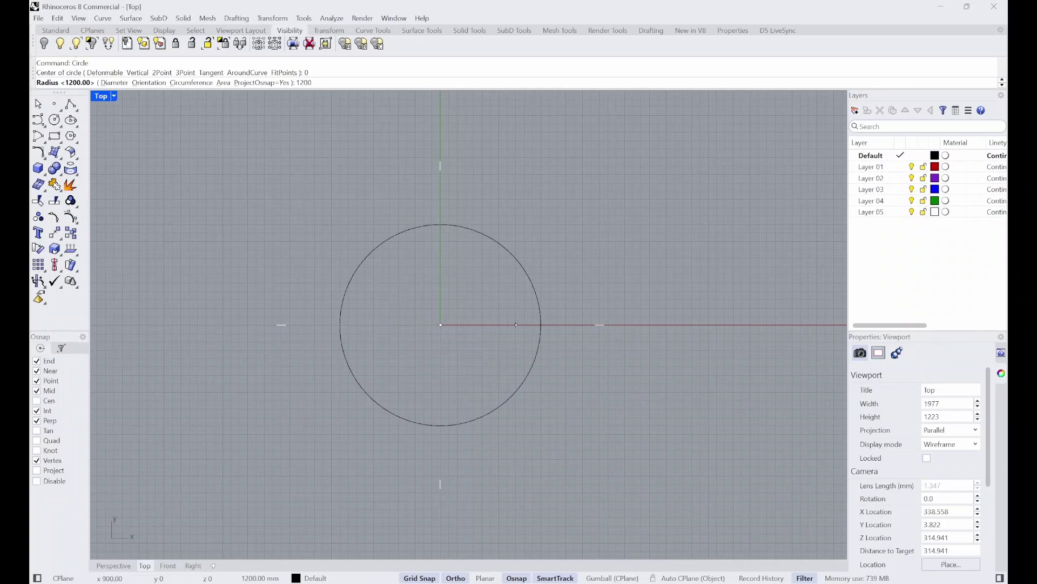
key("Return")
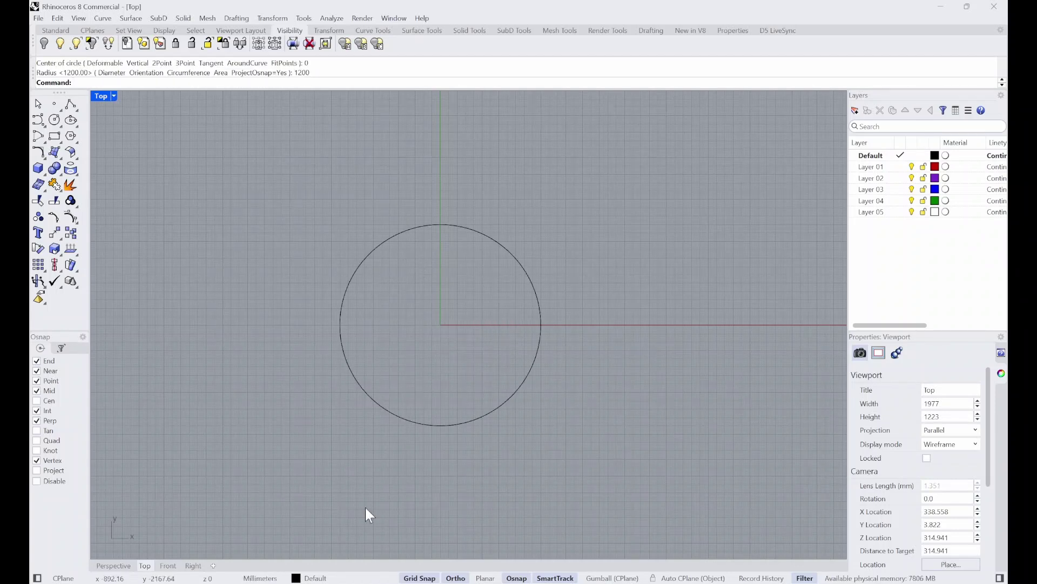
left_click(525, 270)
left_click(589, 219)
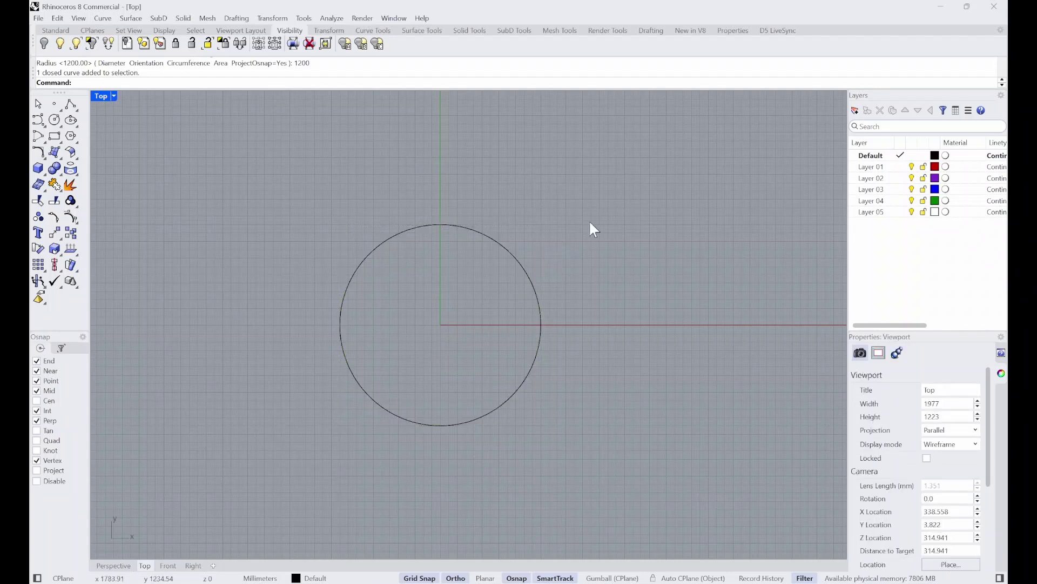
Draw a smaller concentric circle of radius 150 mm centred on the origin (0).
scroll(464, 309, "up", 5)
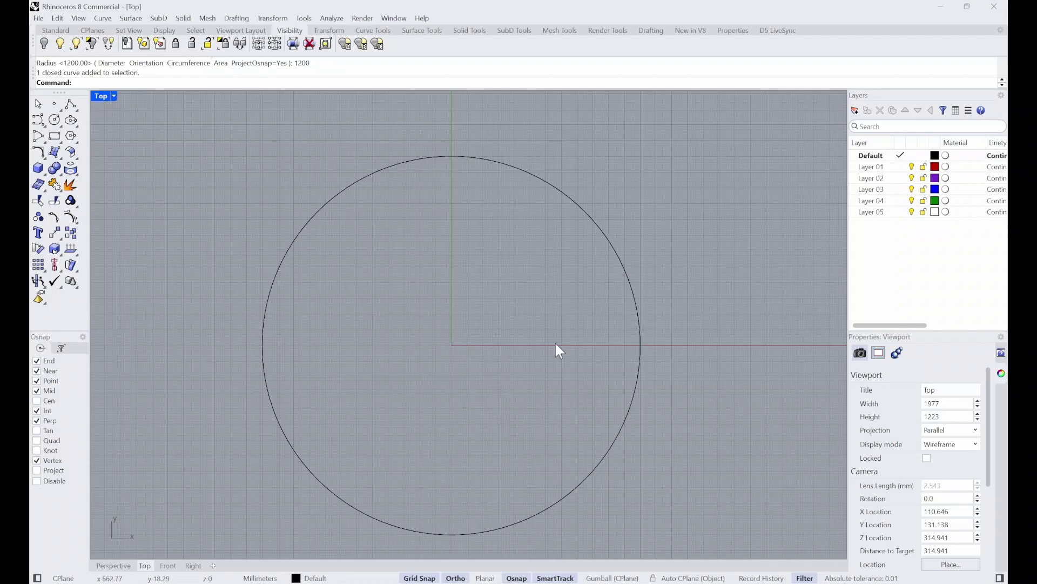
scroll(452, 337, "up", 4)
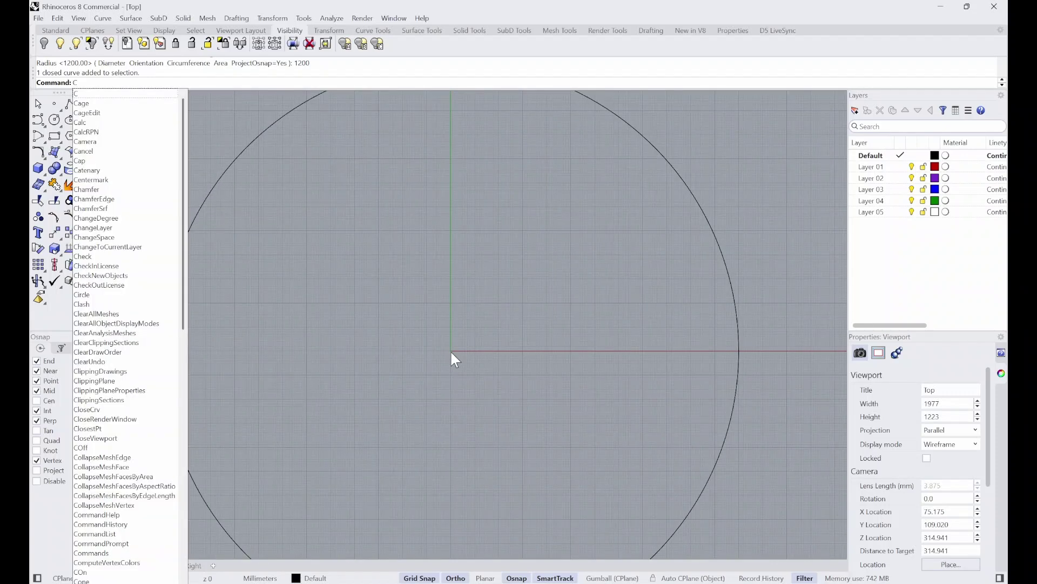
type("ircle")
key("Return")
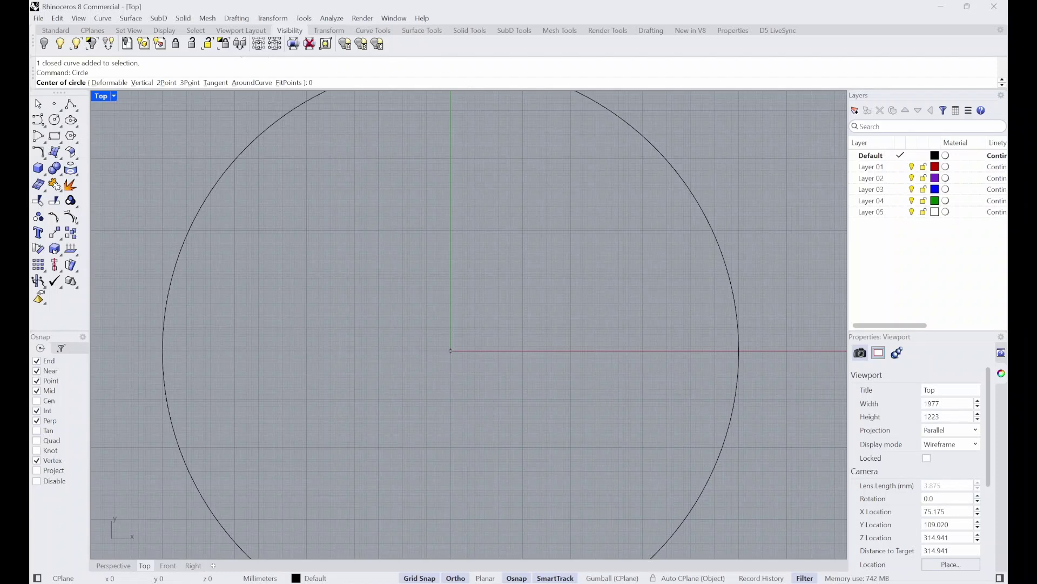
type("0")
key("Return")
type("150")
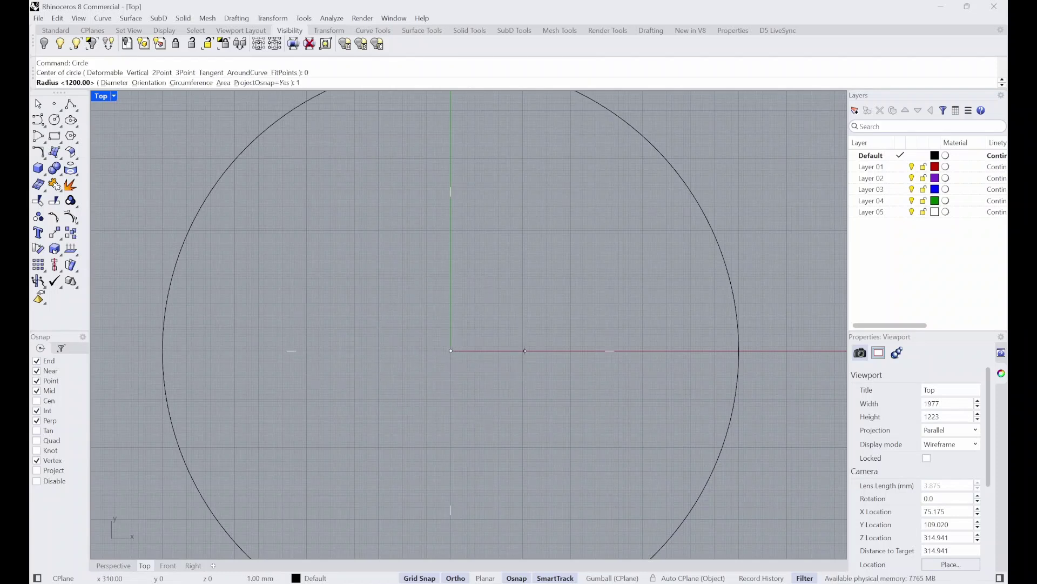
key("Return")
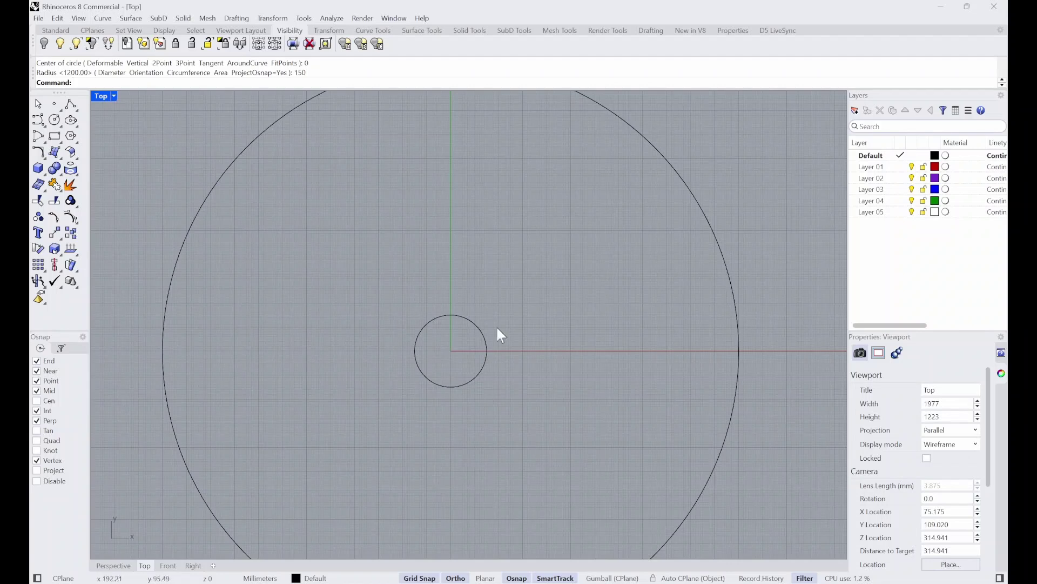
Select the large and small circles together and clear the selection.
scroll(497, 329, "down", 2)
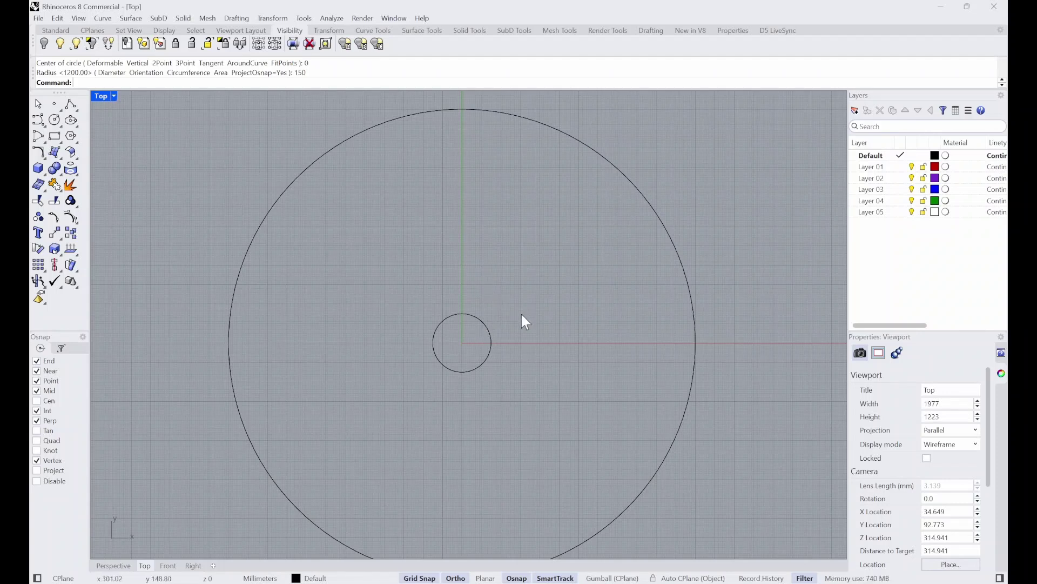
scroll(605, 265, "down", 3)
left_click_drag(738, 427, 763, 511)
left_click(330, 145)
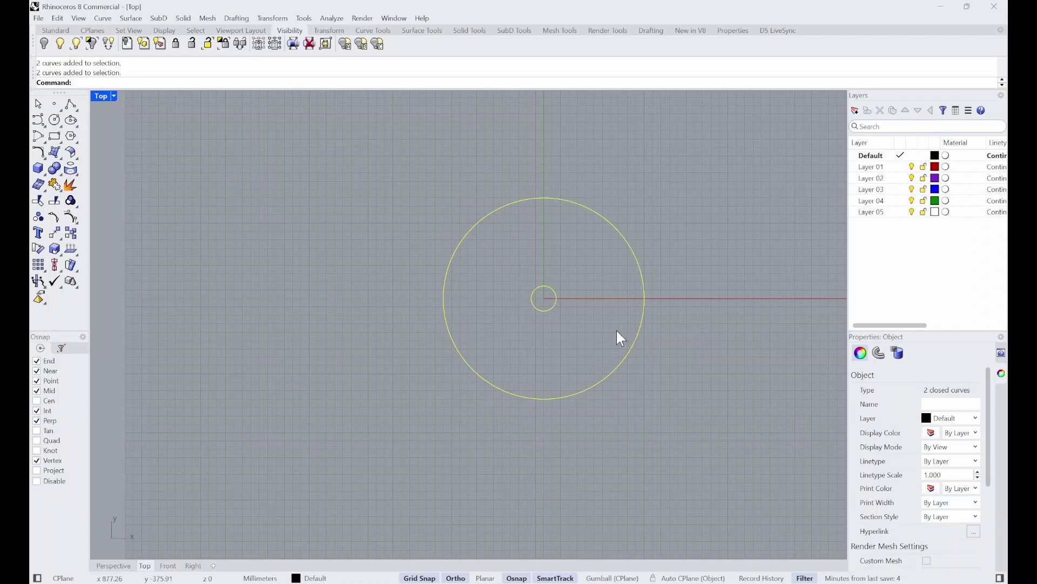
left_click(563, 300)
scroll(573, 281, "up", 5)
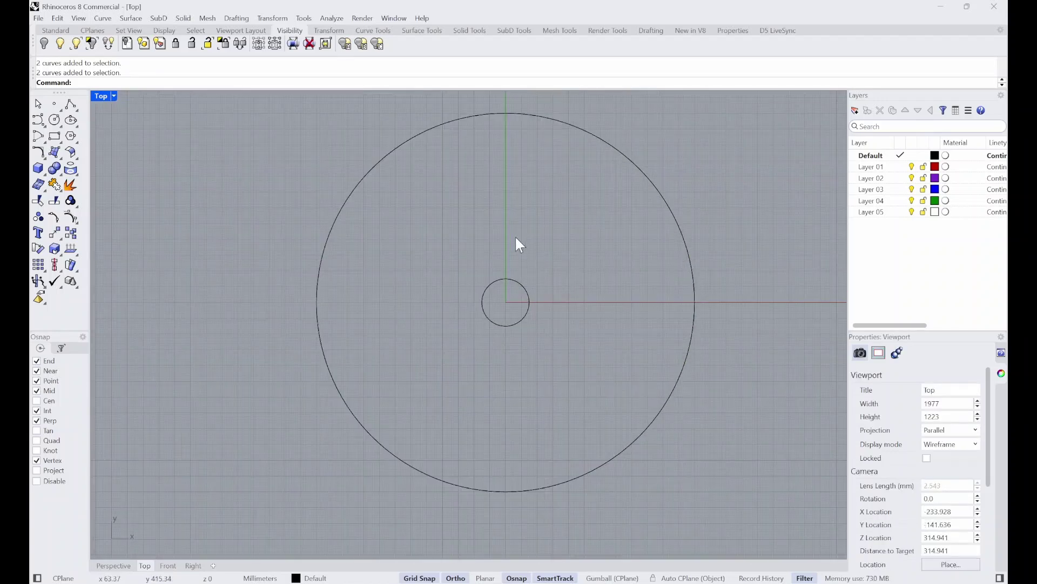
Enclose both circles in a window selection, clear it, and reselect them with a crossing selection.
scroll(508, 302, "down", 2)
left_click_drag(321, 166, 731, 498)
scroll(647, 428, "up", 2)
scroll(647, 428, "down", 4)
scroll(472, 239, "up", 4)
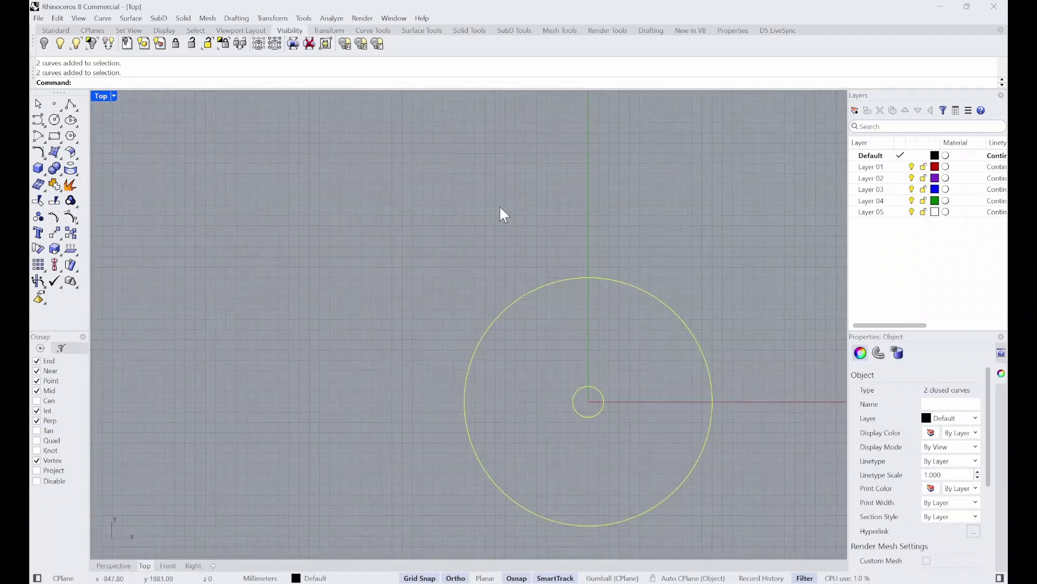
scroll(499, 205, "down", 6)
scroll(600, 310, "up", 6)
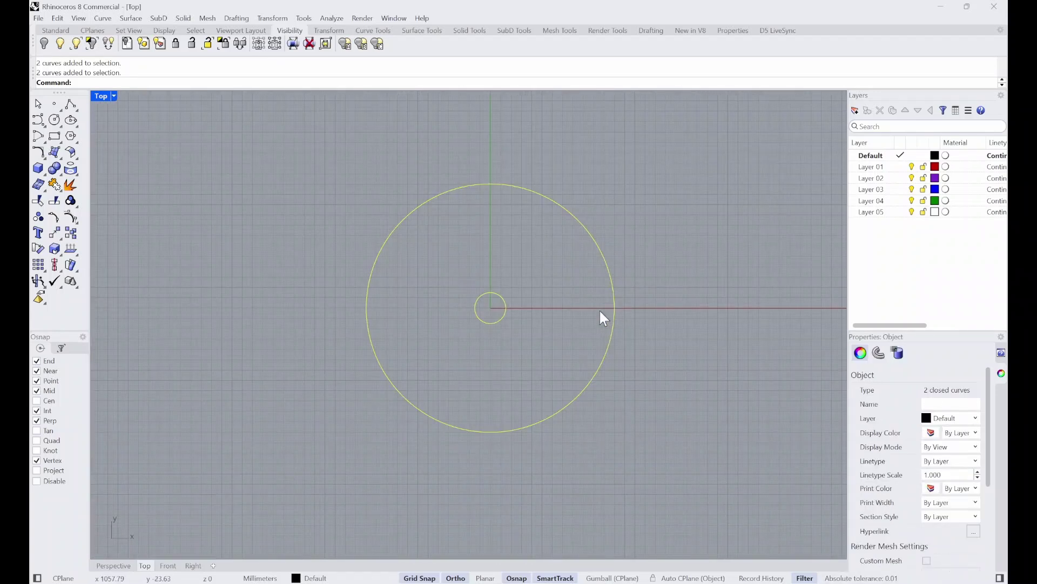
left_click(634, 229)
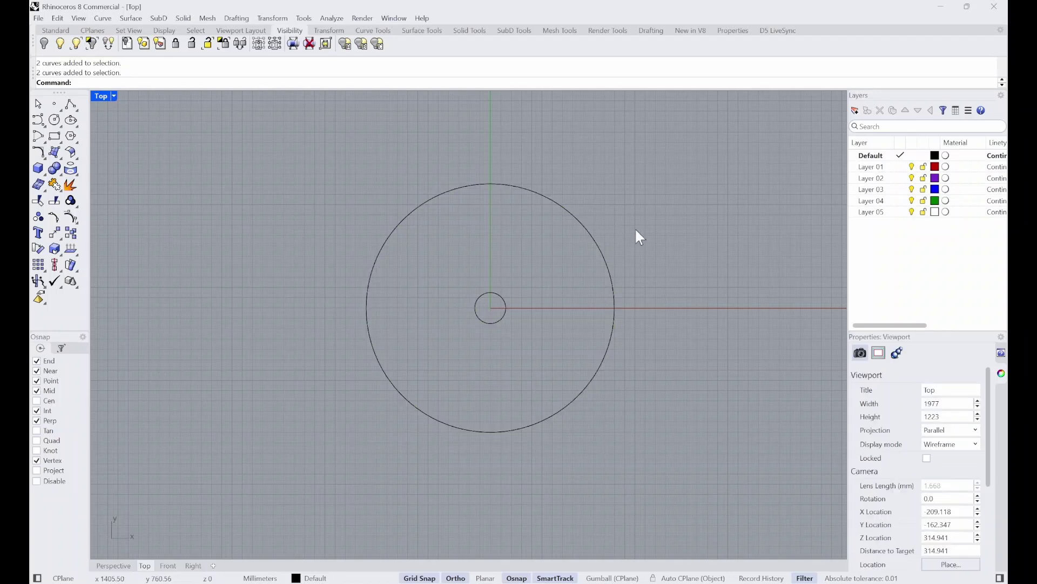
left_click_drag(736, 486, 234, 115)
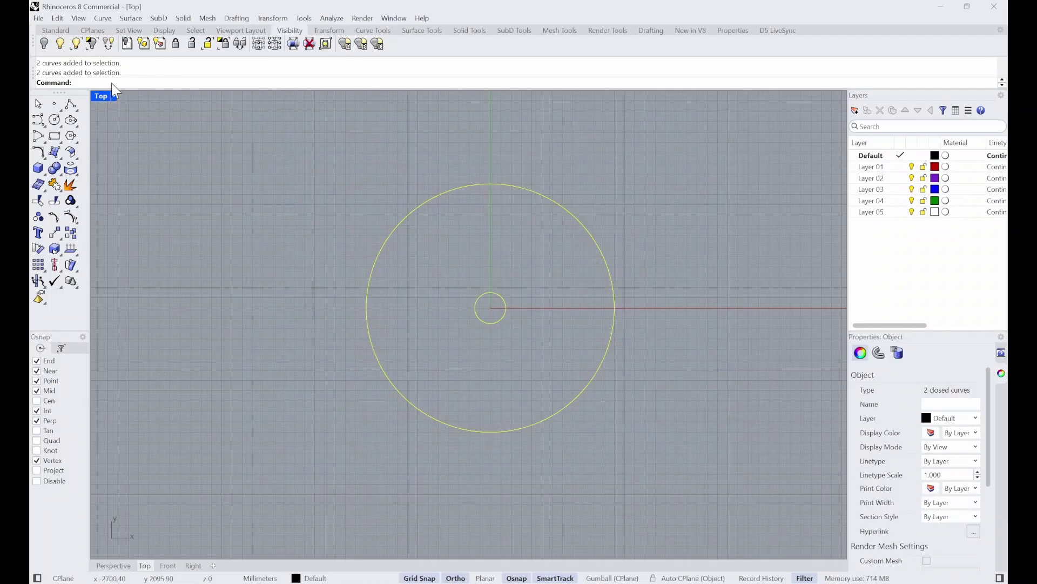
Divide both selected circles into 18 segments each, with points marking the divisions.
type("Divi")
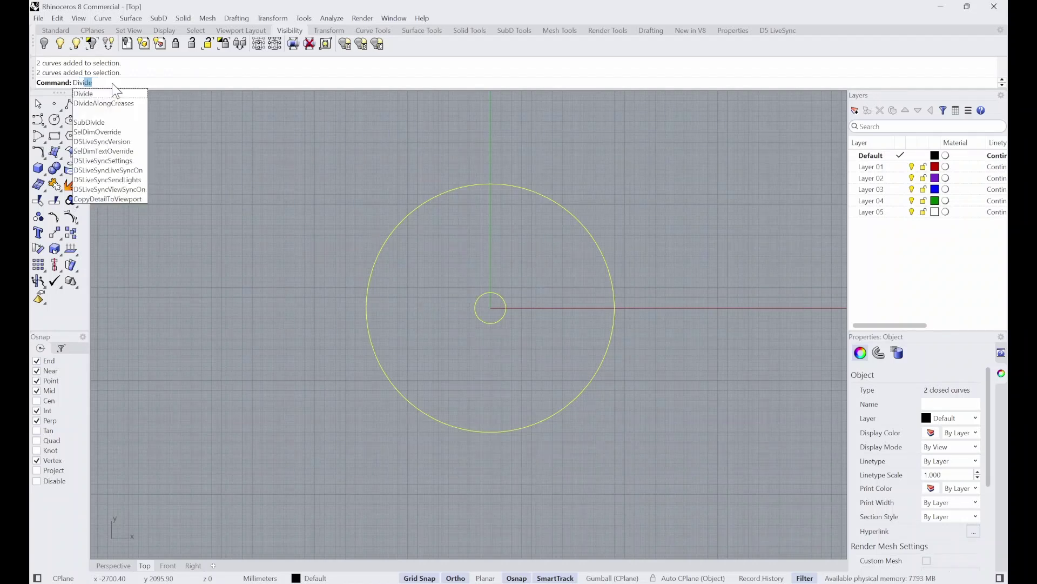
type("de")
key("Return")
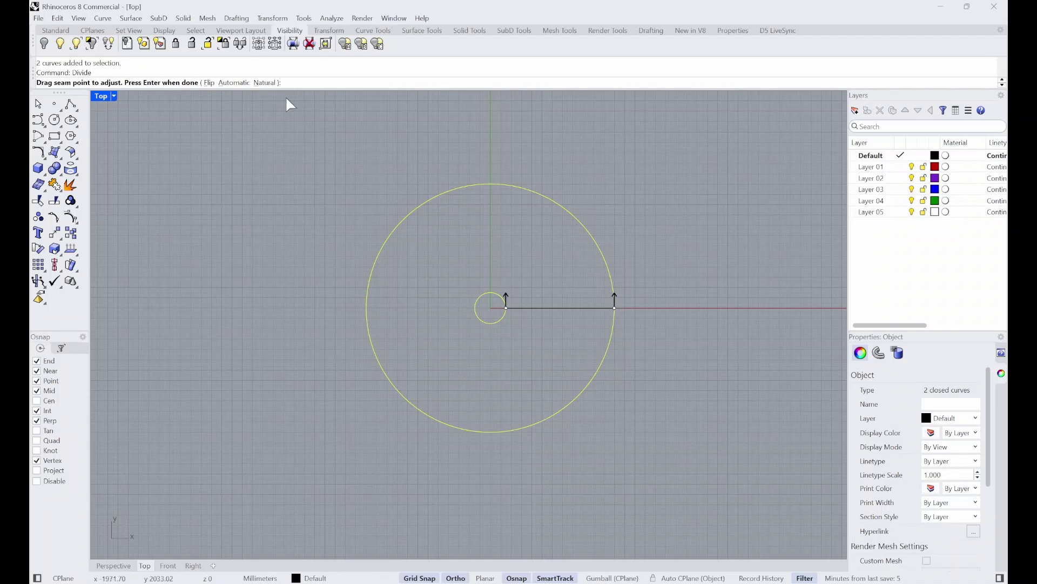
type("18")
key("Return")
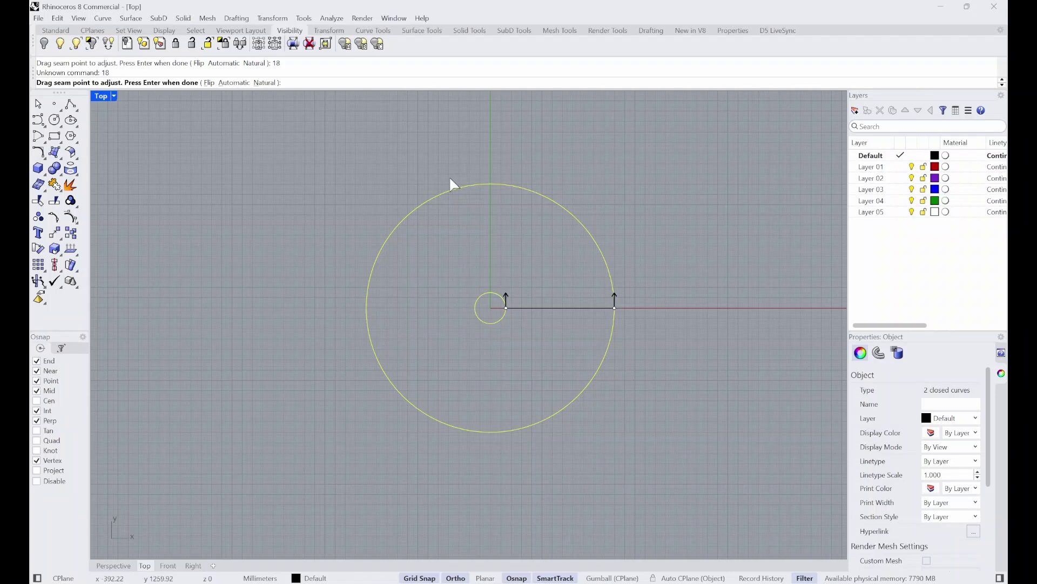
key("Return")
scroll(544, 223, "up", 3)
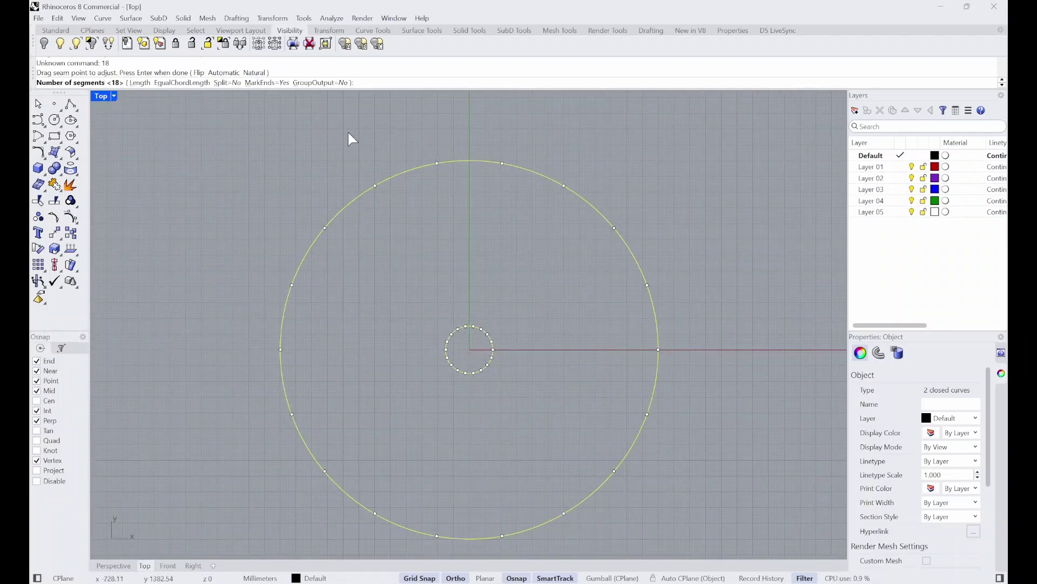
key("Return")
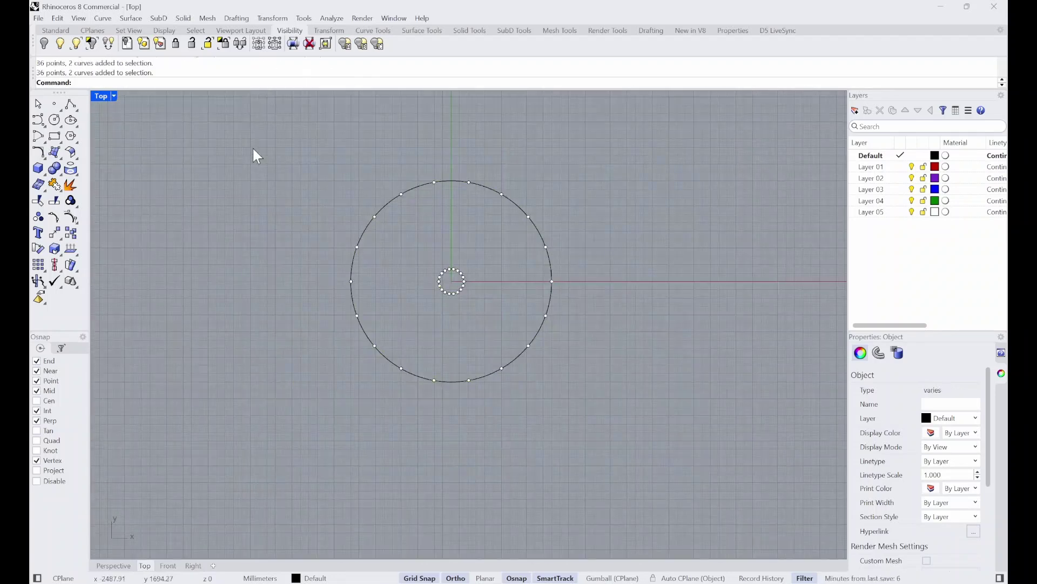
Select both circles with all their division points and examine how the points are spaced.
left_click_drag(255, 152, 572, 387)
scroll(512, 324, "up", 9)
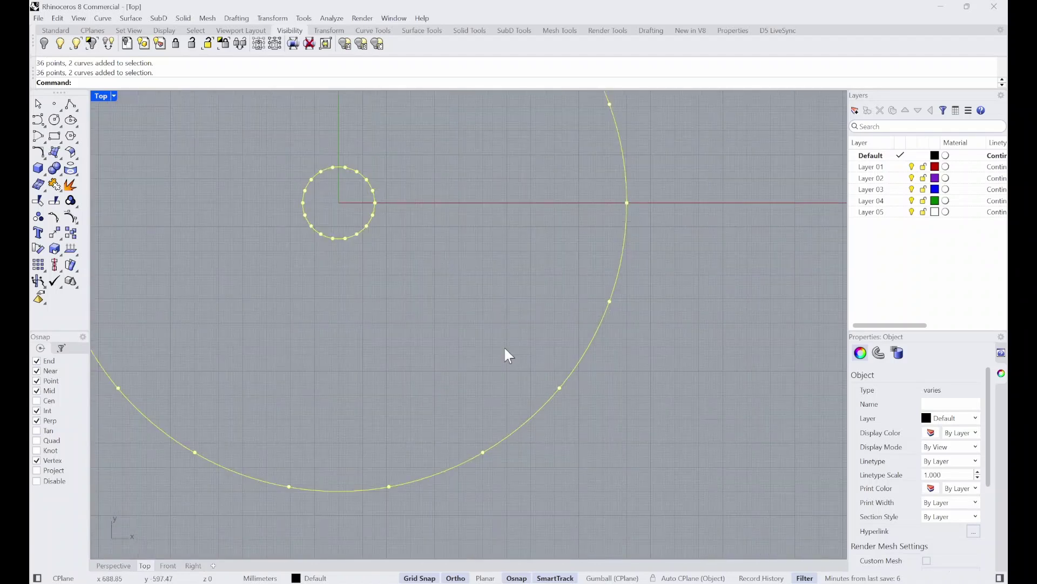
scroll(488, 224, "down", 5)
scroll(332, 121, "up", 4)
scroll(340, 139, "down", 4)
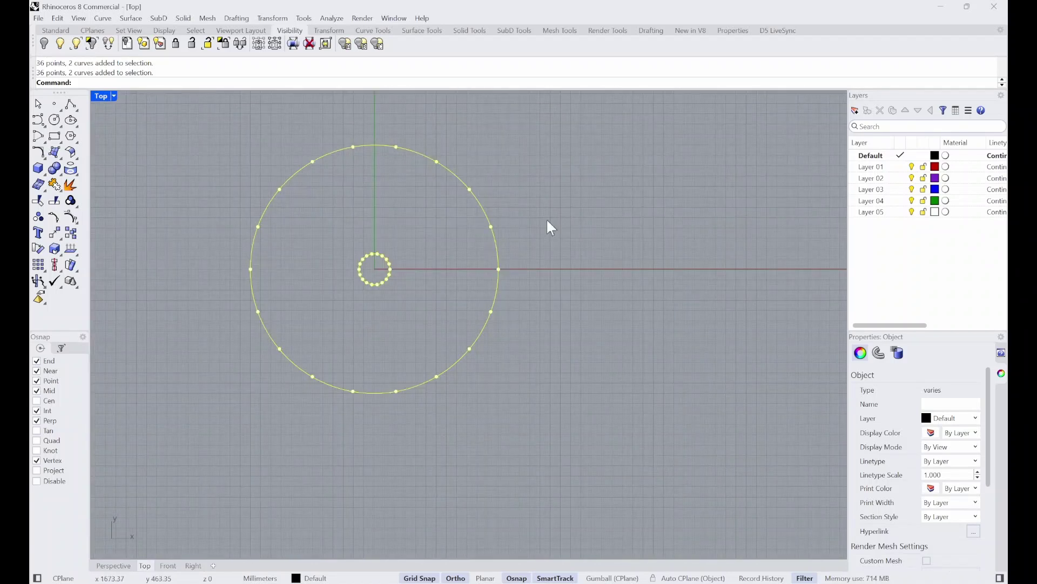
scroll(440, 278, "up", 4)
scroll(335, 255, "down", 3)
Draw a line along the positive X axis from the small circle's division point to the large circle's division point.
type("l")
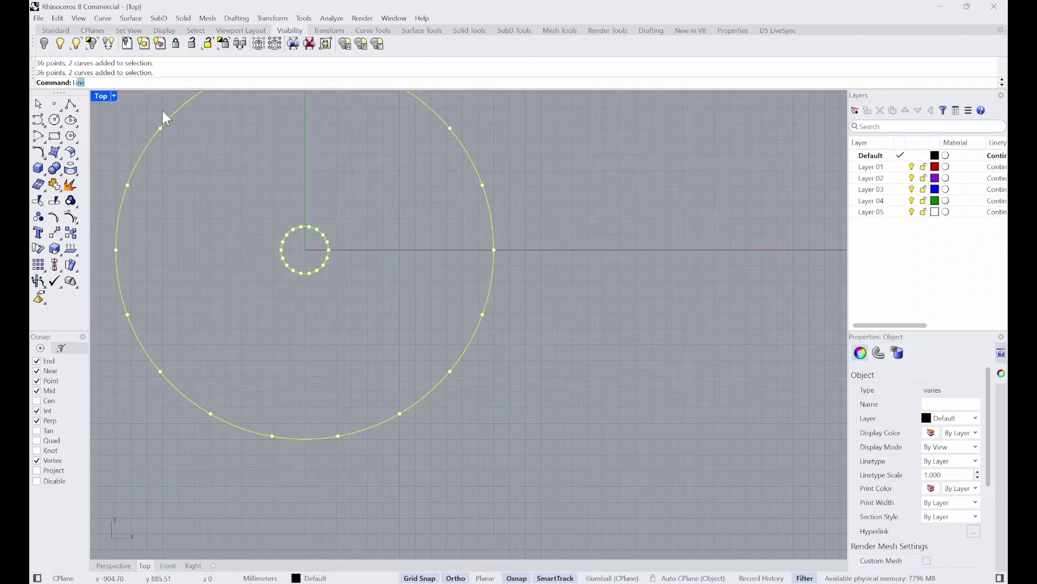
key("Return")
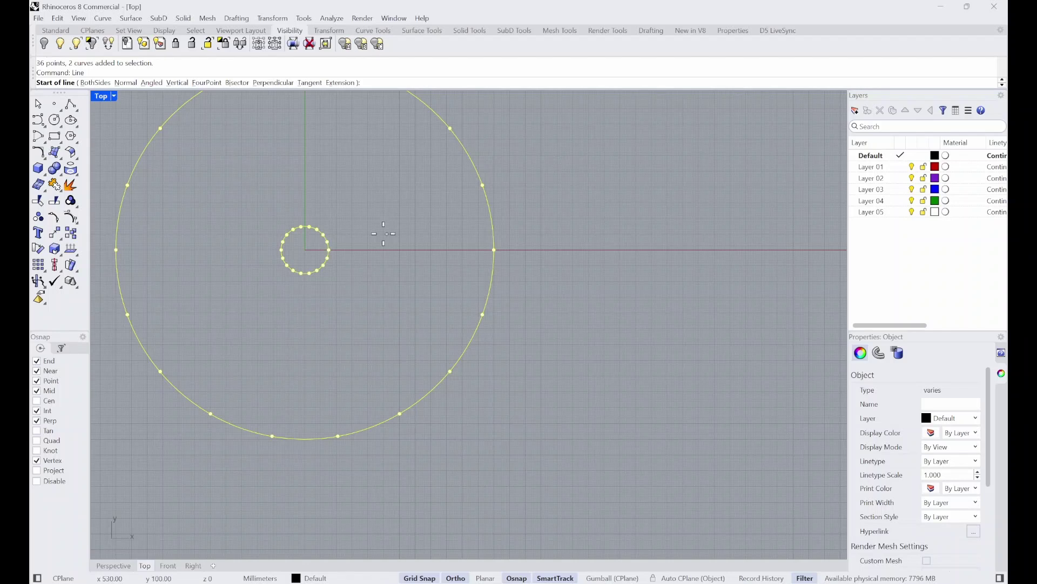
scroll(328, 245, "up", 3)
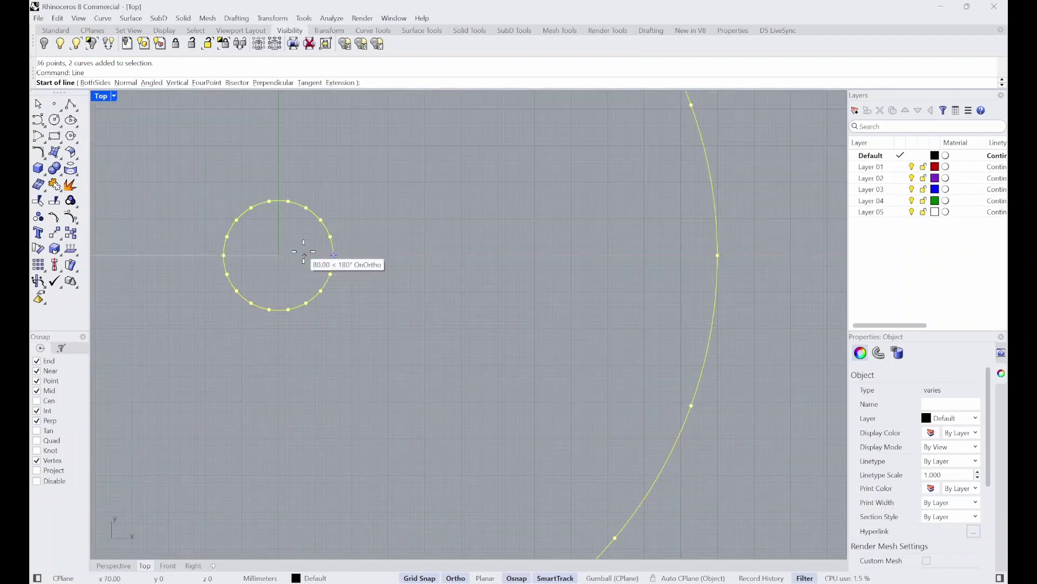
scroll(331, 255, "up", 2)
left_click(331, 255)
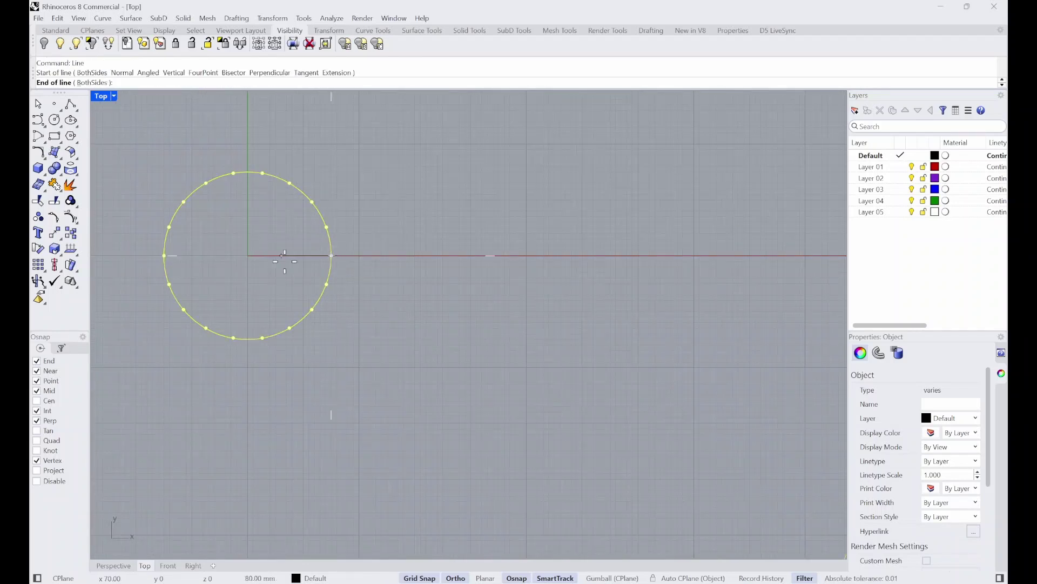
scroll(270, 259, "down", 3)
scroll(607, 256, "up", 2)
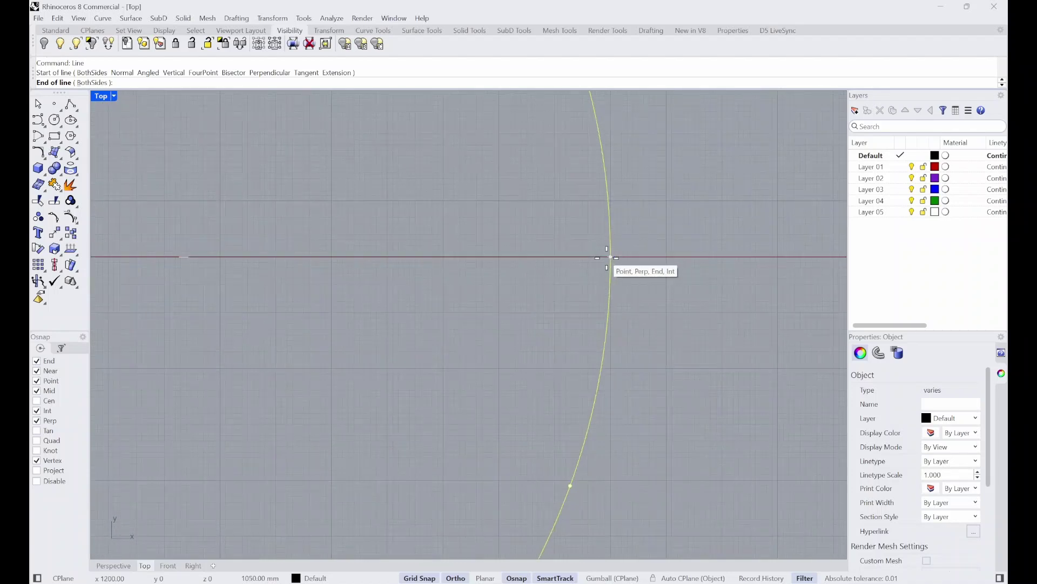
left_click(607, 256)
scroll(528, 278, "down", 4)
Draw a second line joining the next counterclockwise division points above the X axis on the small and large circles.
key("Return")
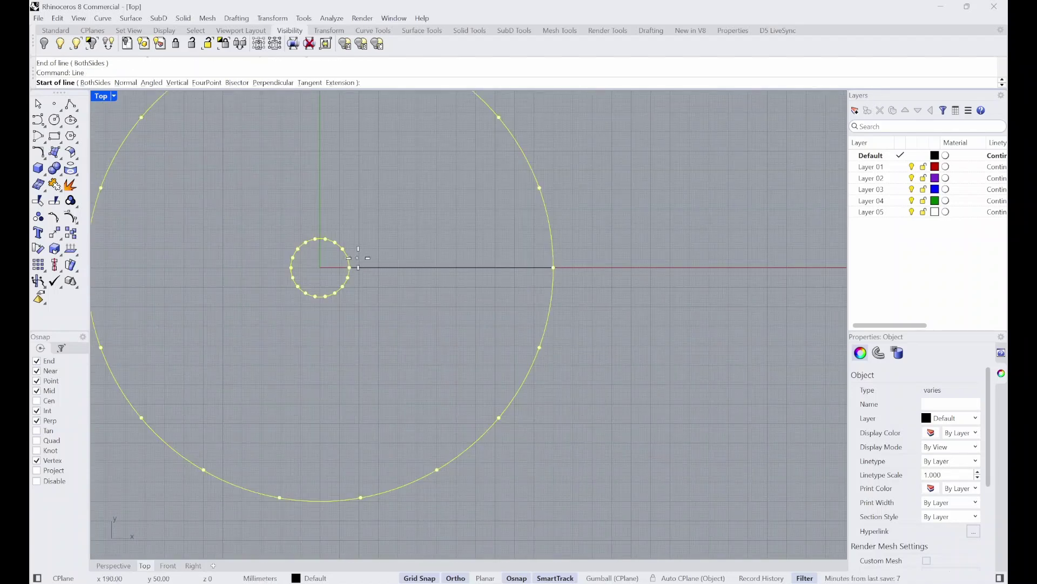
scroll(356, 267, "up", 3)
left_click(351, 260)
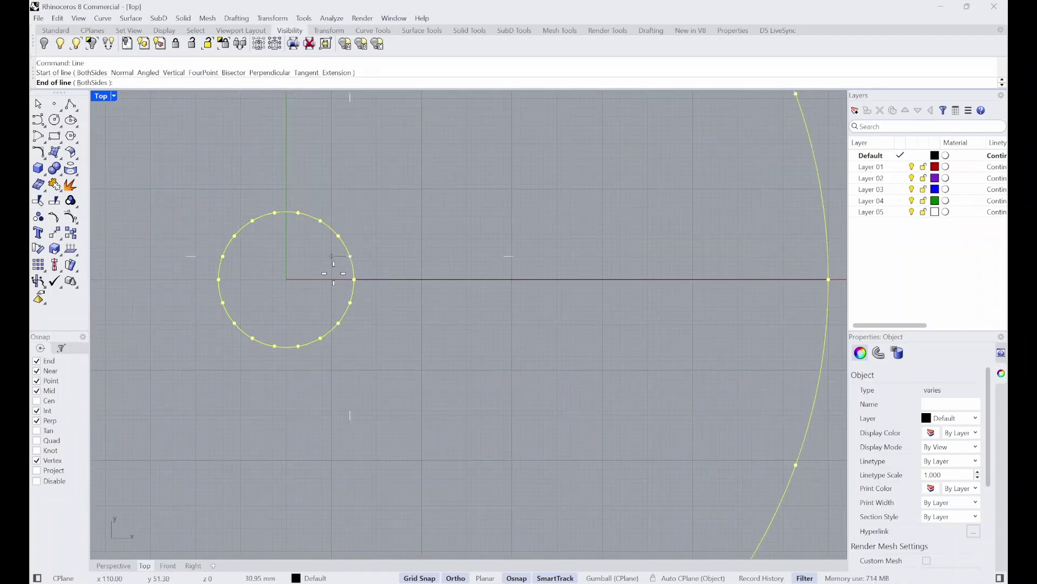
scroll(351, 259, "down", 3)
scroll(490, 216, "up", 3)
left_click(489, 217)
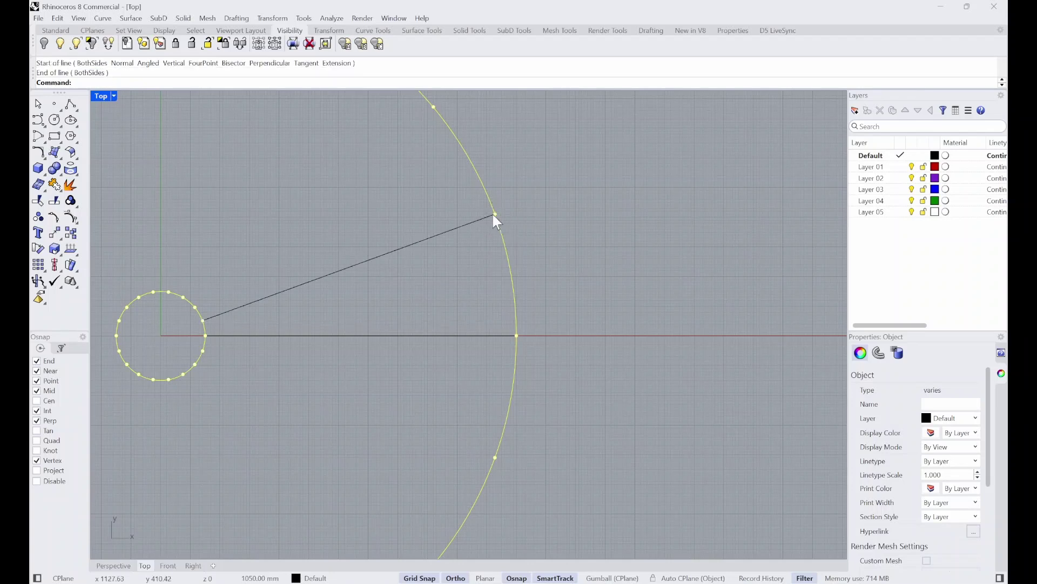
scroll(593, 254, "down", 4)
scroll(463, 258, "up", 2)
scroll(463, 258, "up", 1)
Select the large circle on its own, then select the two radial lines with a crossing selection.
left_click_drag(378, 160, 715, 398)
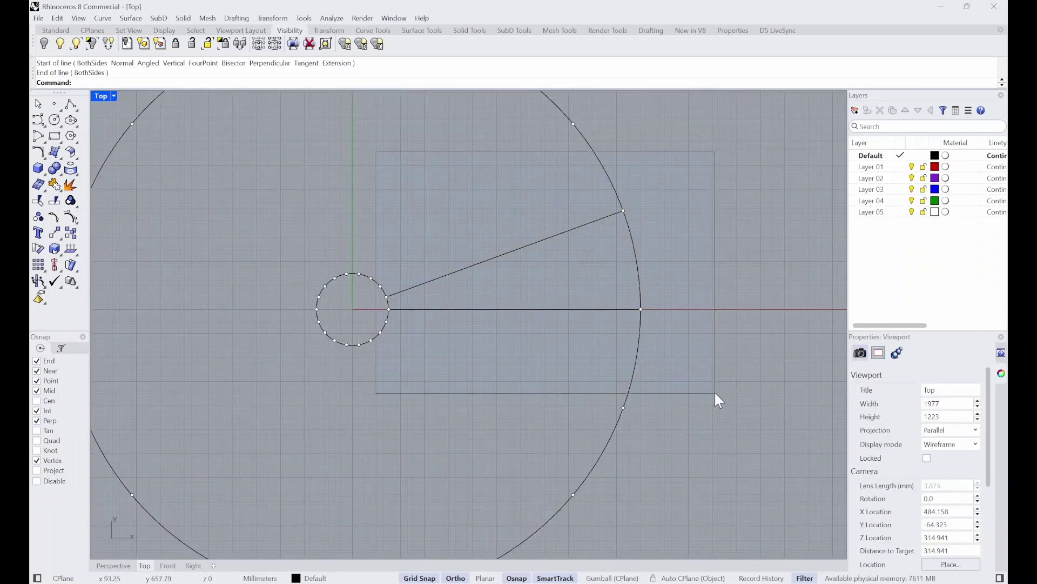
left_click(606, 256)
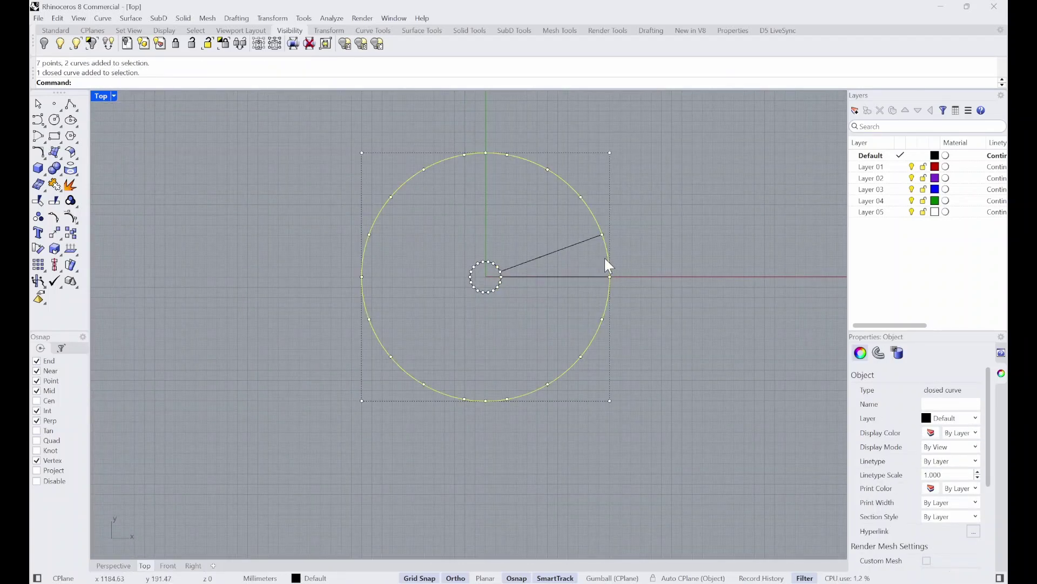
scroll(605, 256, "up", 1)
scroll(625, 248, "up", 4)
left_click_drag(626, 248, 583, 264)
scroll(397, 296, "up", 8)
left_click_drag(415, 289, 460, 294)
scroll(459, 294, "down", 4)
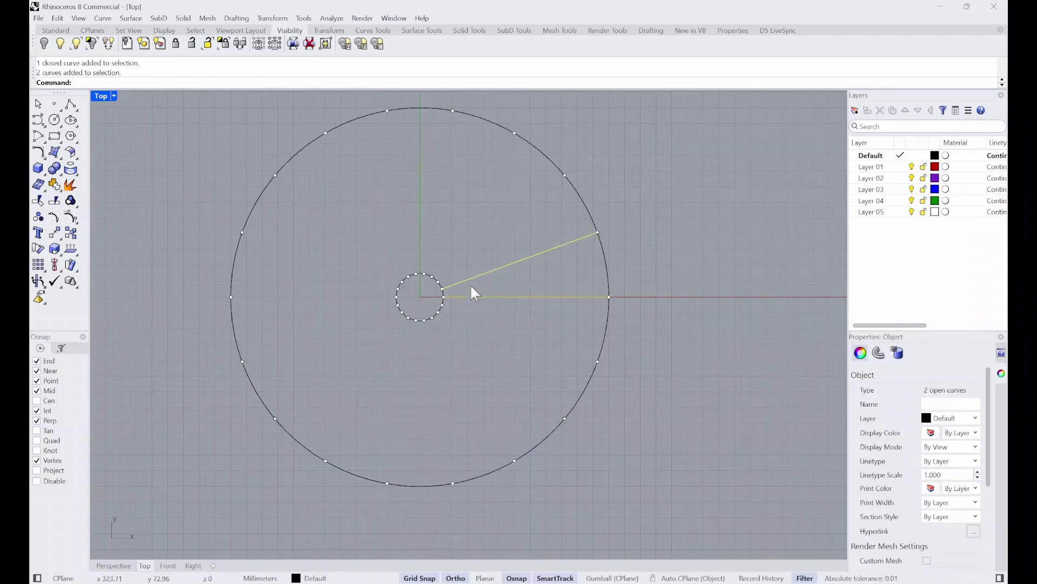
Select the small circle together with its division points.
scroll(572, 235, "down", 4)
left_click_drag(587, 172, 548, 204)
left_click(472, 243)
left_click_drag(472, 244, 472, 289)
scroll(471, 288, "up", 3)
scroll(504, 277, "down", 6)
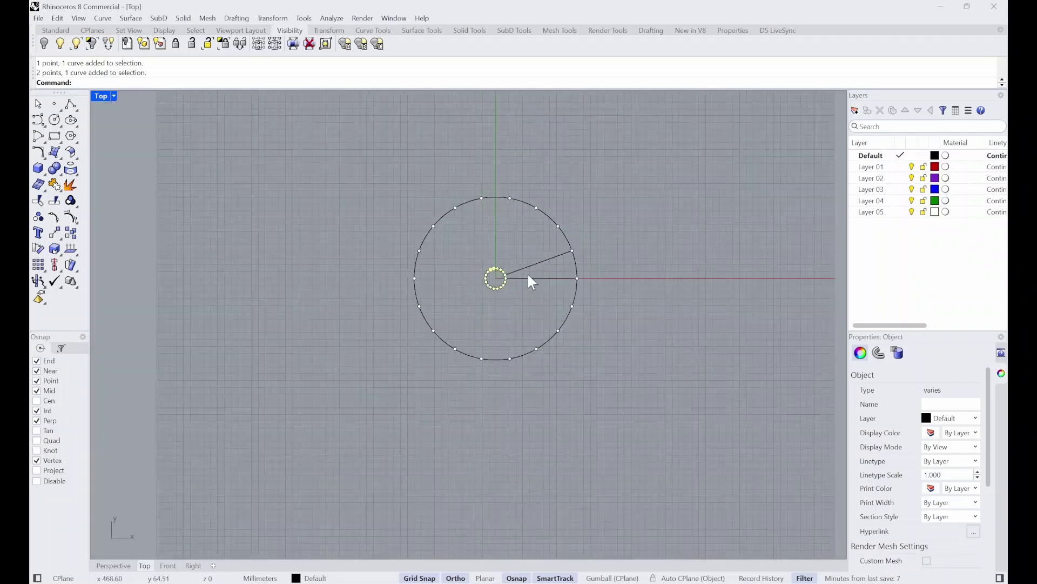
Split the large and small circles using the two radial lines as cutting objects.
scroll(540, 260, "up", 2)
scroll(498, 274, "up", 5)
left_click(708, 221)
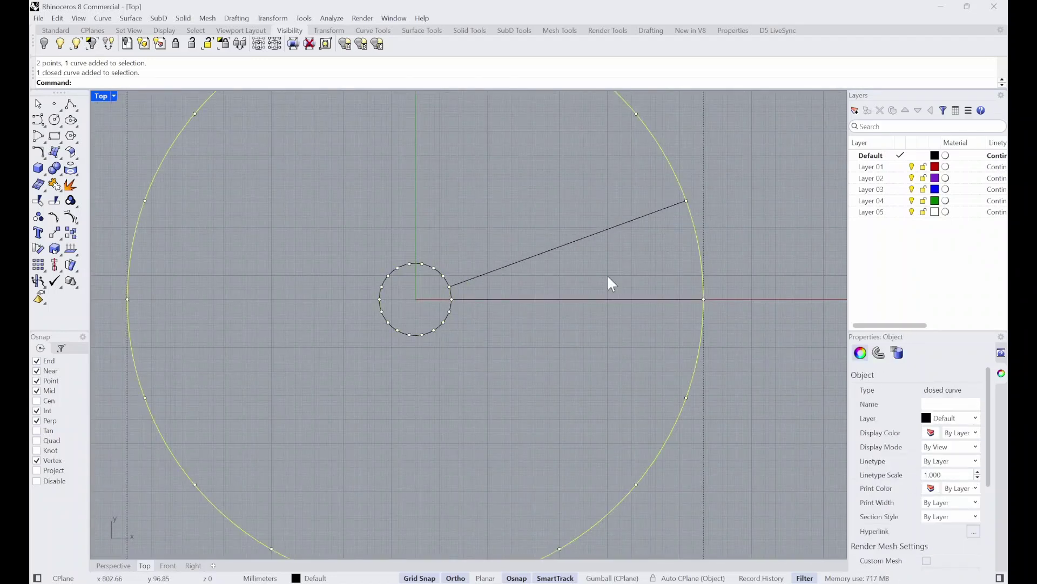
scroll(579, 295, "down", 4)
scroll(605, 232, "up", 3)
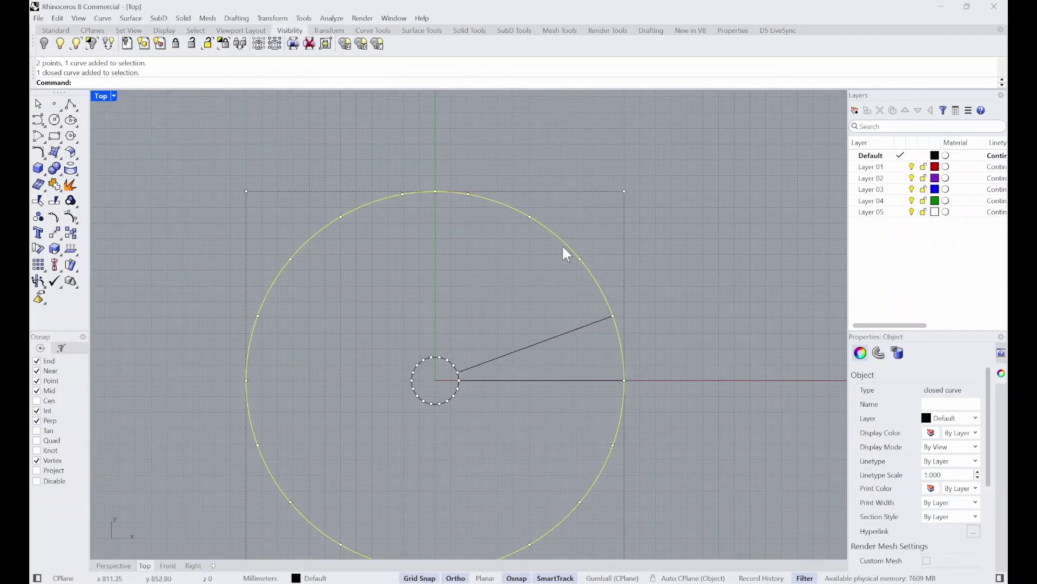
scroll(440, 372, "up", 5)
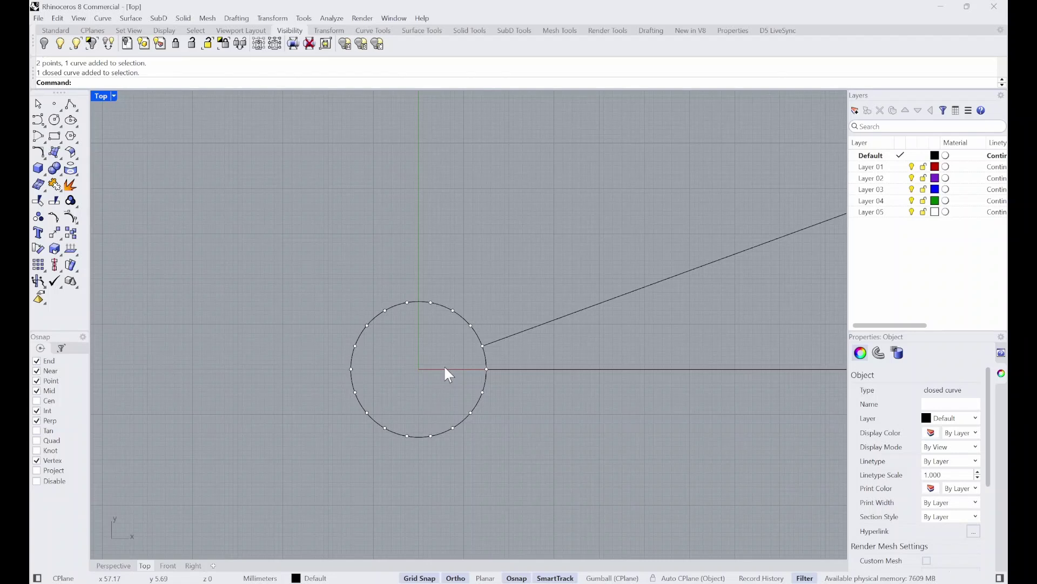
scroll(461, 319, "up", 2)
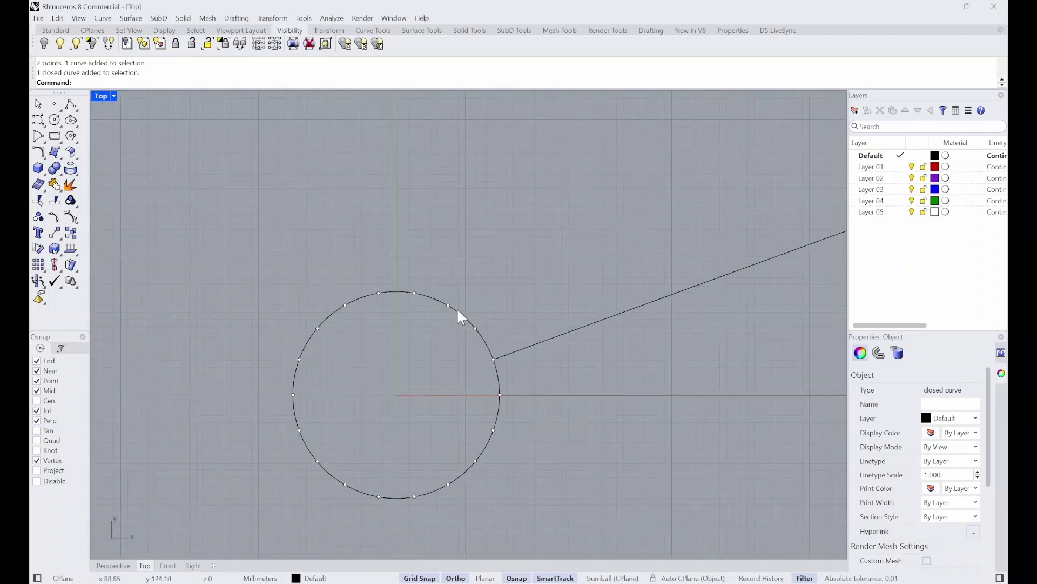
left_click(458, 311, "shift")
scroll(459, 313, "down", 7)
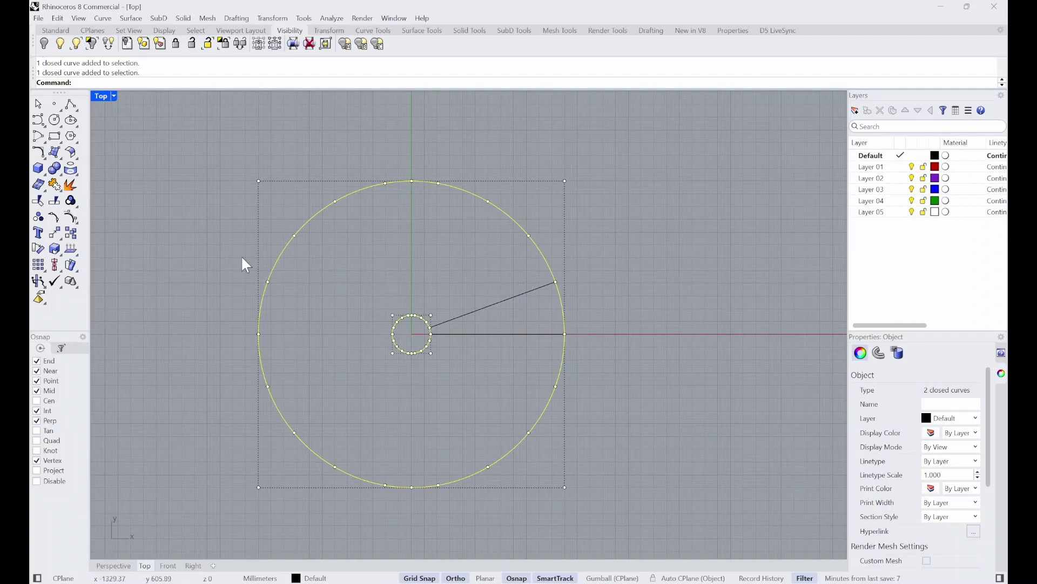
type("Split")
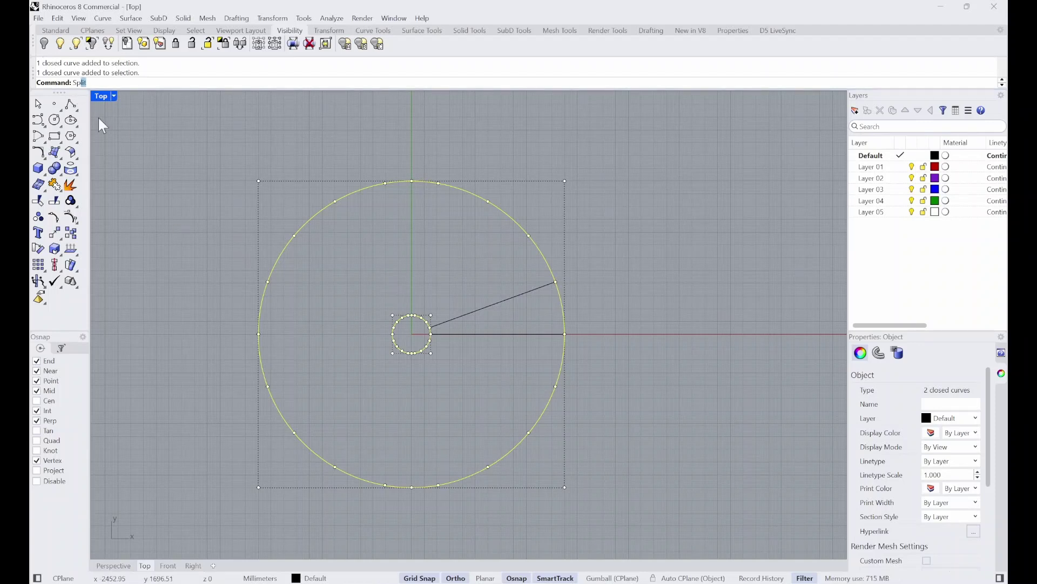
key("Return")
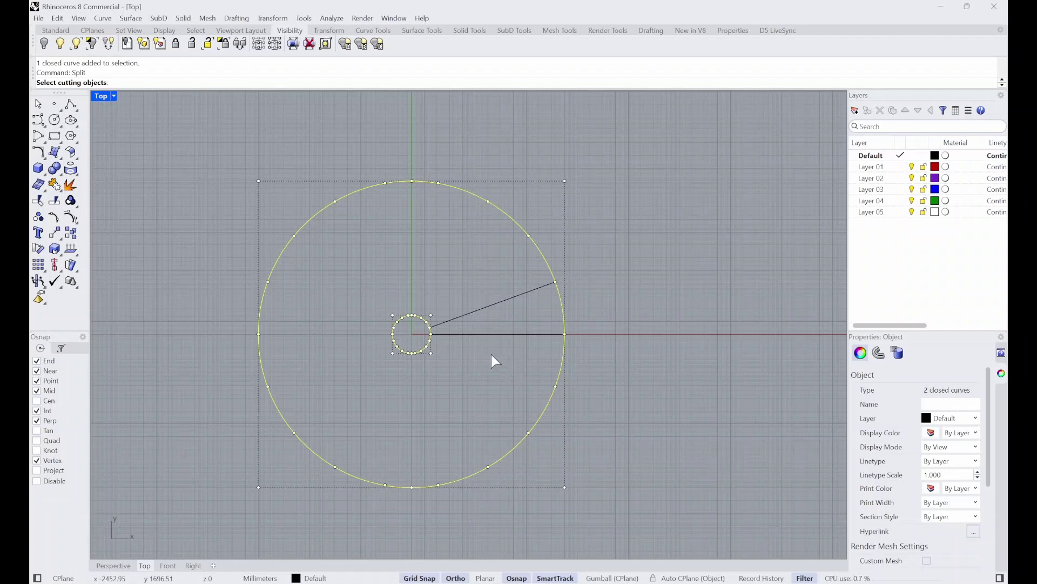
left_click(491, 334)
left_click(490, 305)
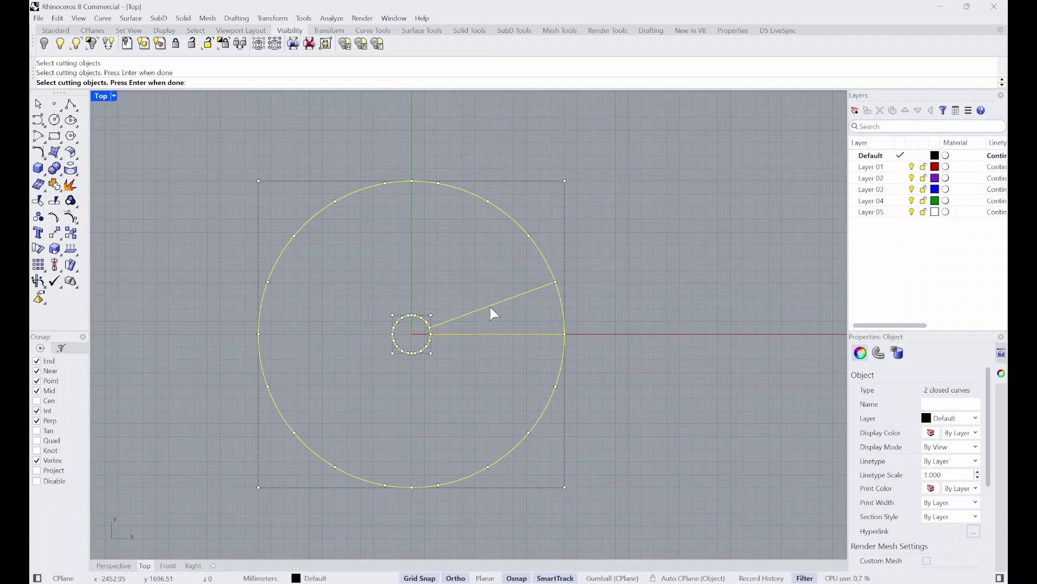
key("Return")
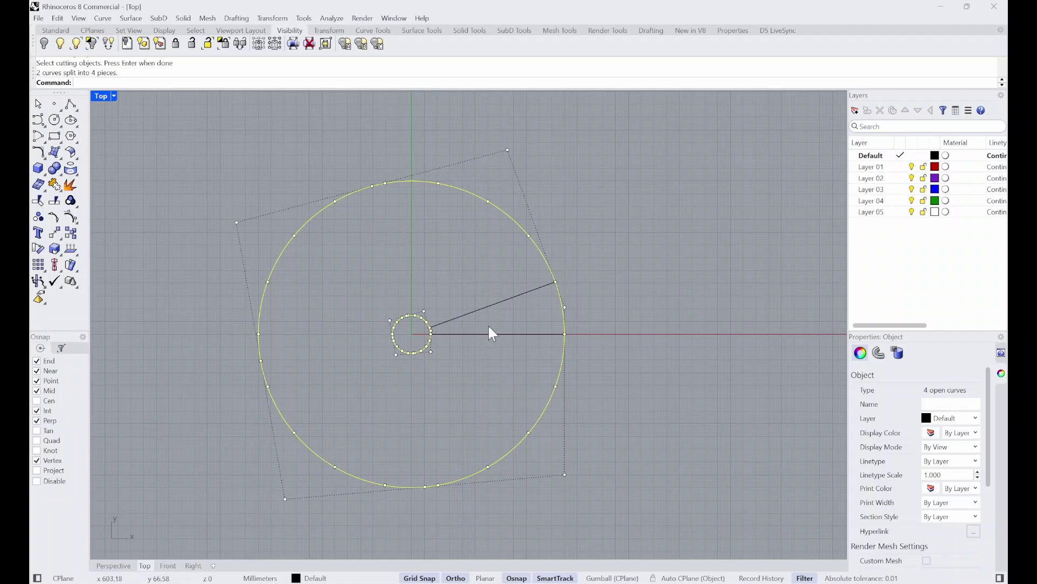
Select the radial lines and the arcs between them one at a time to check the split pieces.
scroll(517, 351, "up", 2)
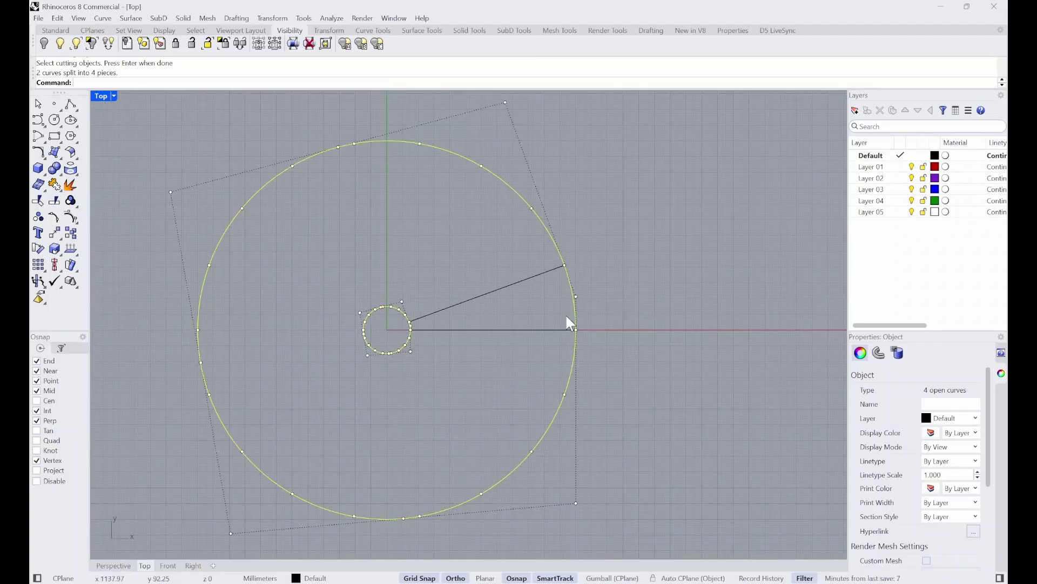
left_click(599, 208)
scroll(543, 261, "up", 1)
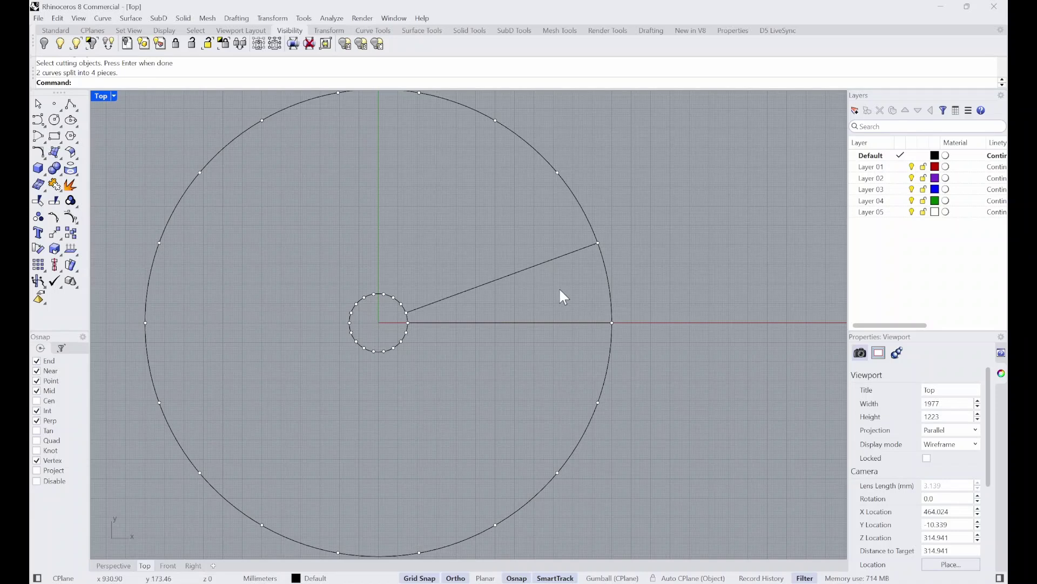
left_click(557, 258)
scroll(549, 322, "up", 3)
left_click_drag(562, 351, 502, 278)
scroll(522, 295, "down", 2)
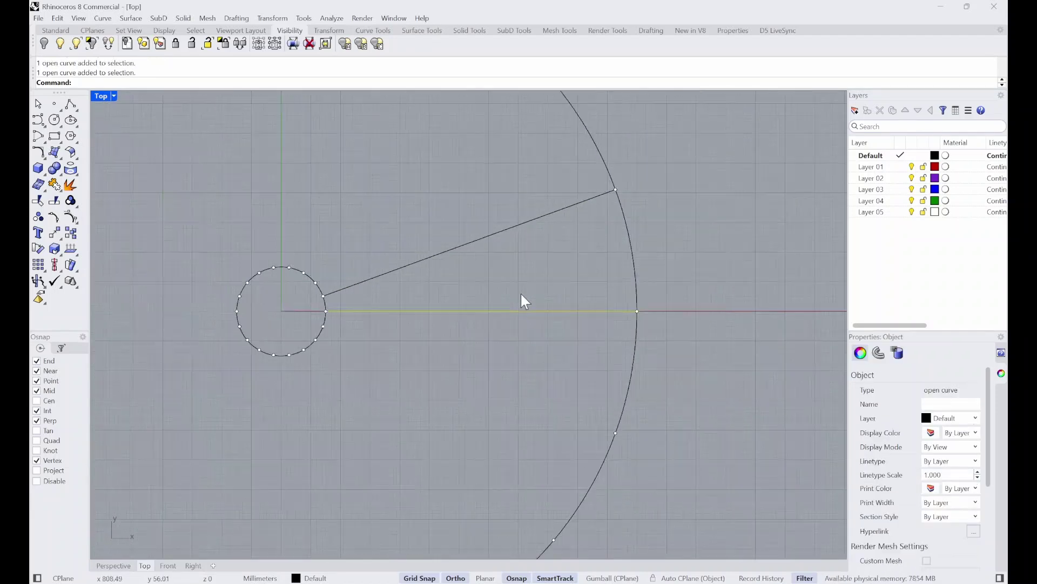
left_click(501, 232)
left_click(628, 251)
scroll(310, 306, "up", 6)
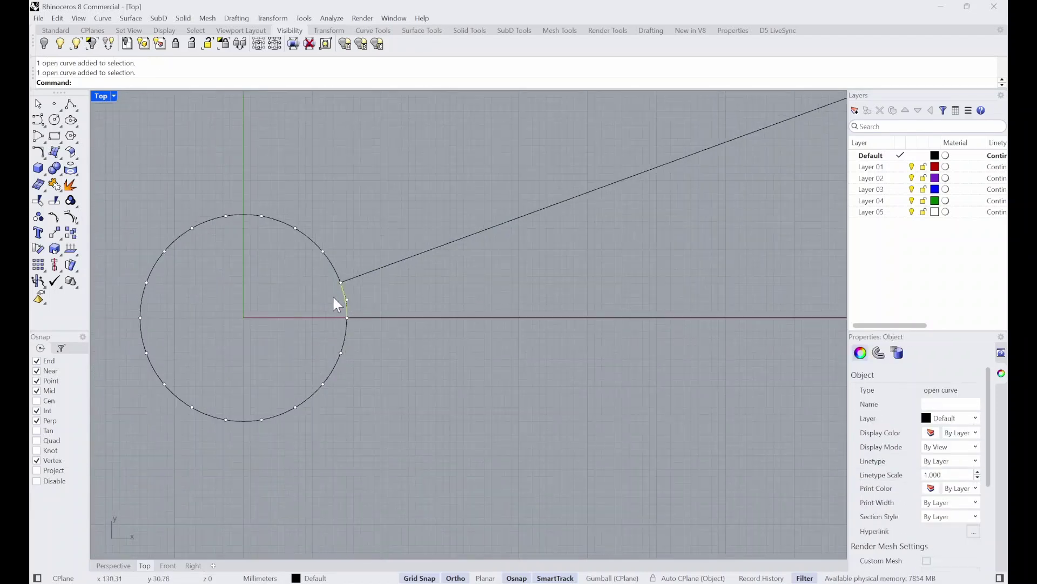
scroll(332, 295, "down", 5)
Select the two radial lines and add the outer and inner arcs between them to outline the wedge.
left_click_drag(537, 324, 508, 223)
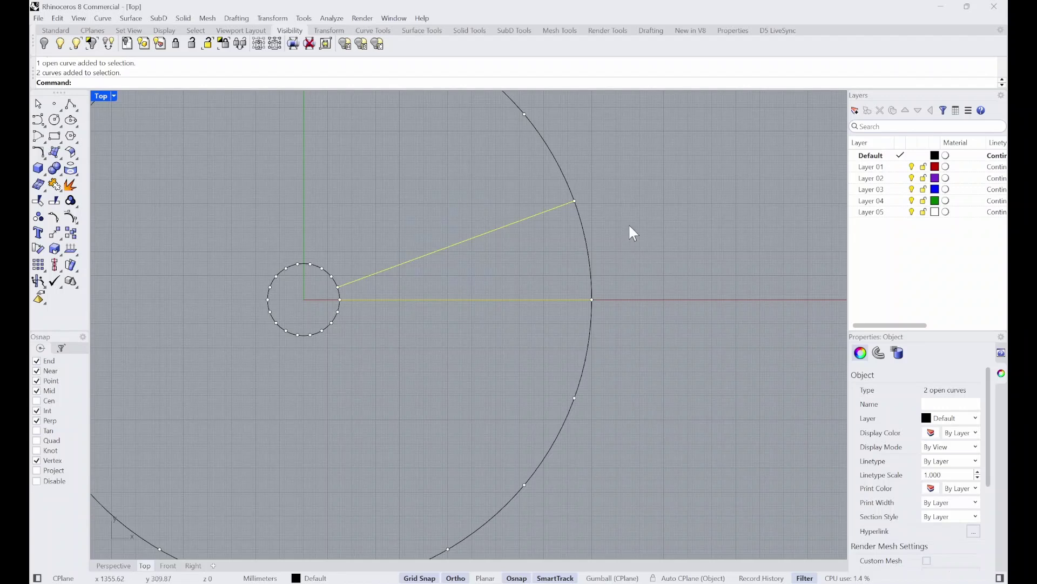
left_click(585, 249, "shift")
scroll(339, 294, "up", 4)
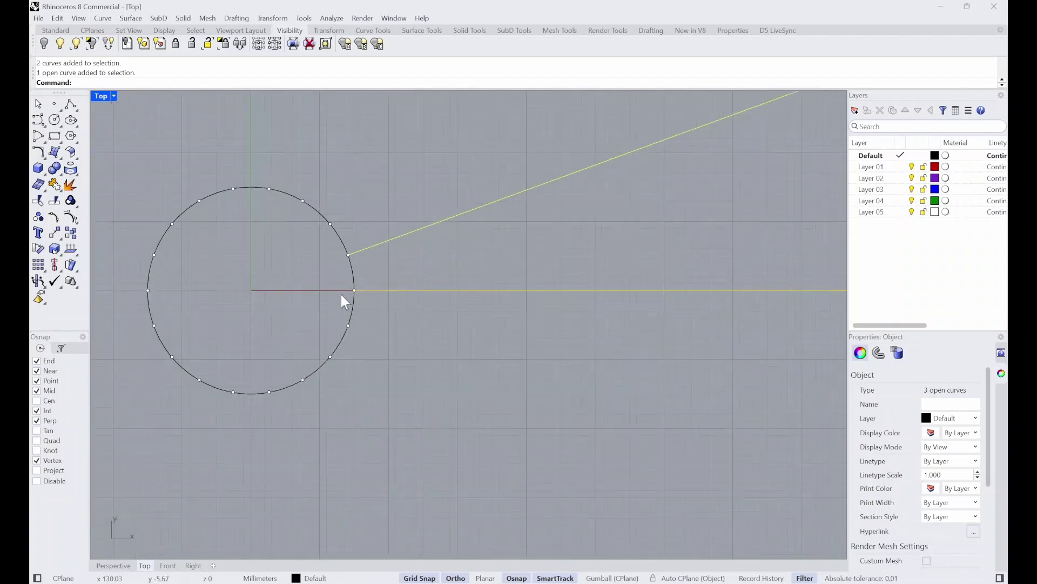
left_click(350, 275, "shift")
scroll(440, 252, "down", 6)
scroll(468, 248, "down", 2)
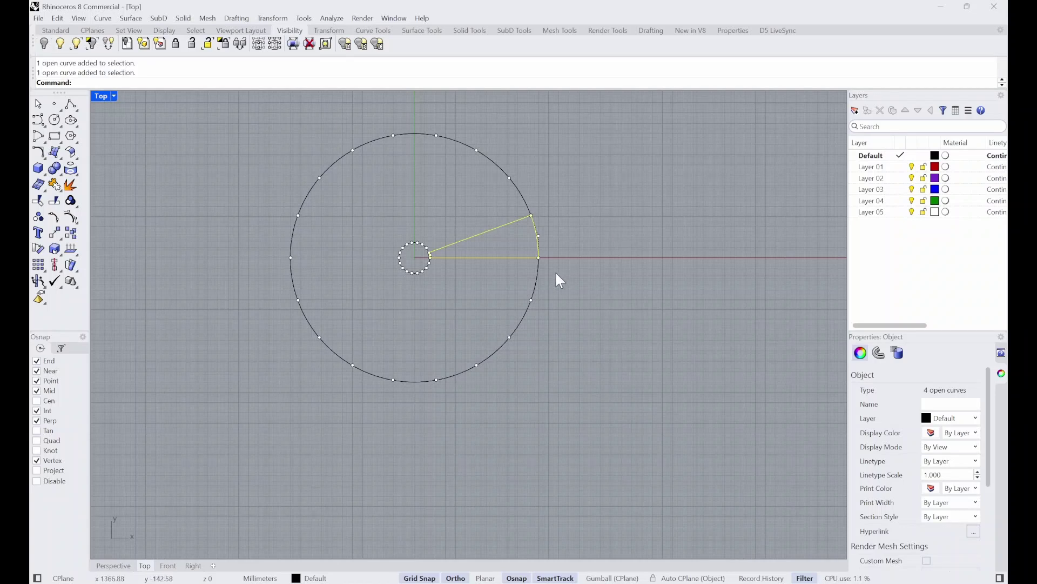
Hide the four wedge curves and delete the remaining circle arcs and division points.
key("ctrl+h")
scroll(531, 288, "down", 3)
left_click_drag(594, 408, 299, 150)
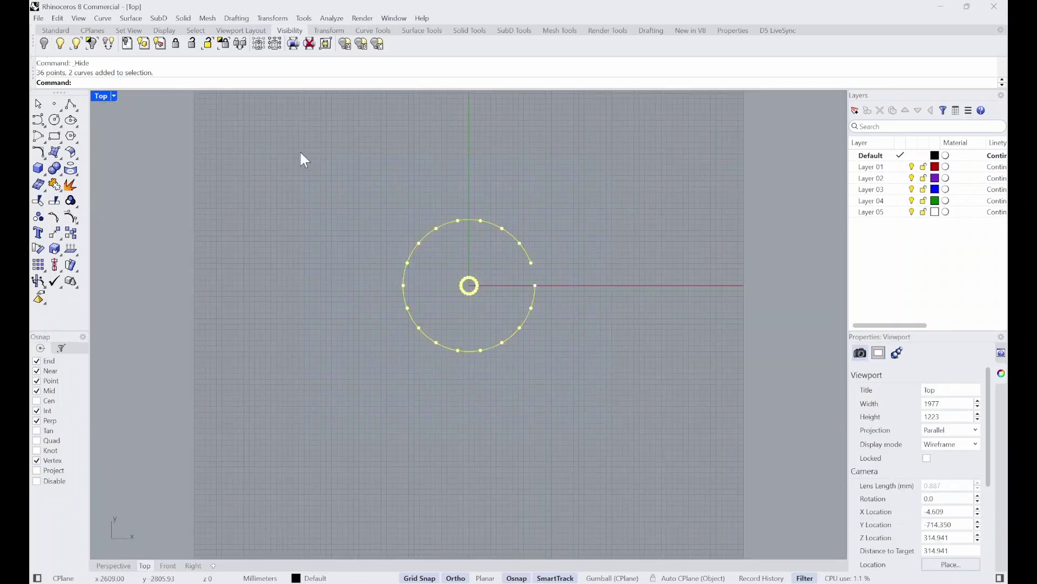
key("Delete")
scroll(557, 298, "up", 3)
scroll(555, 300, "up", 2)
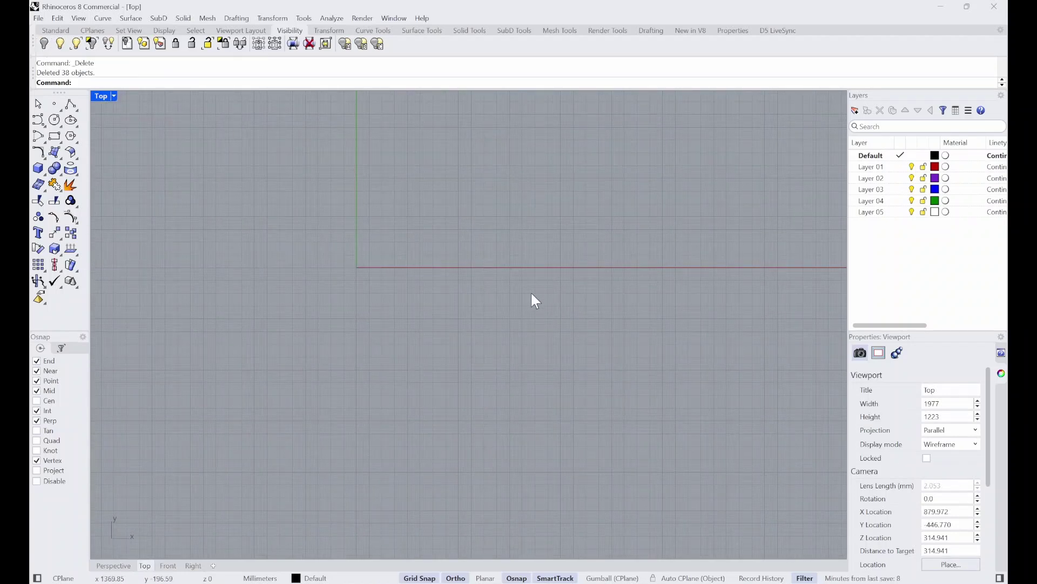
Show the hidden wedge curves again and select them to check that they are still separate pieces.
key("ctrl+alt+h")
scroll(470, 271, "up", 3)
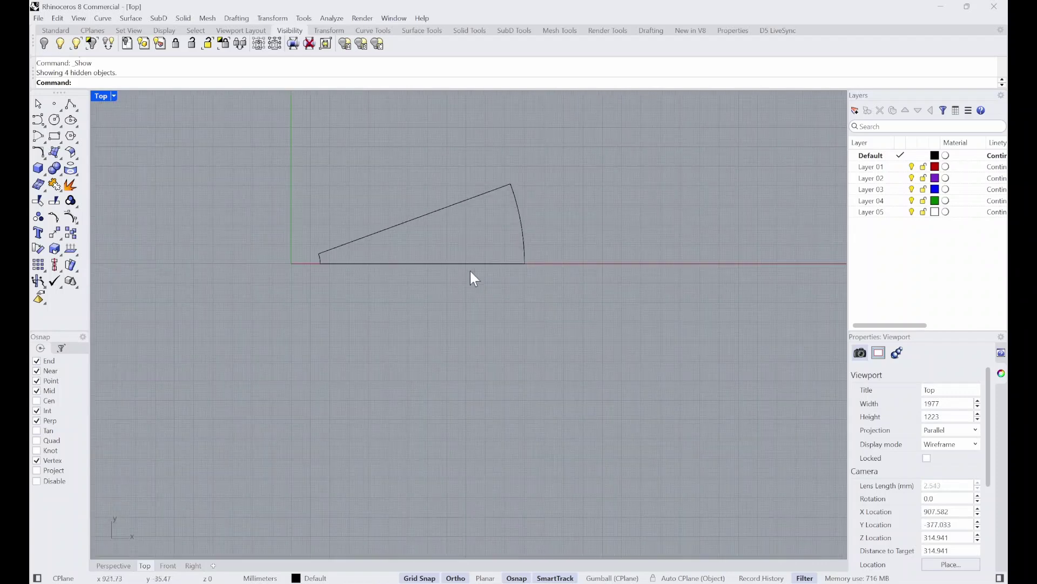
left_click_drag(280, 131, 546, 301)
left_click(568, 269)
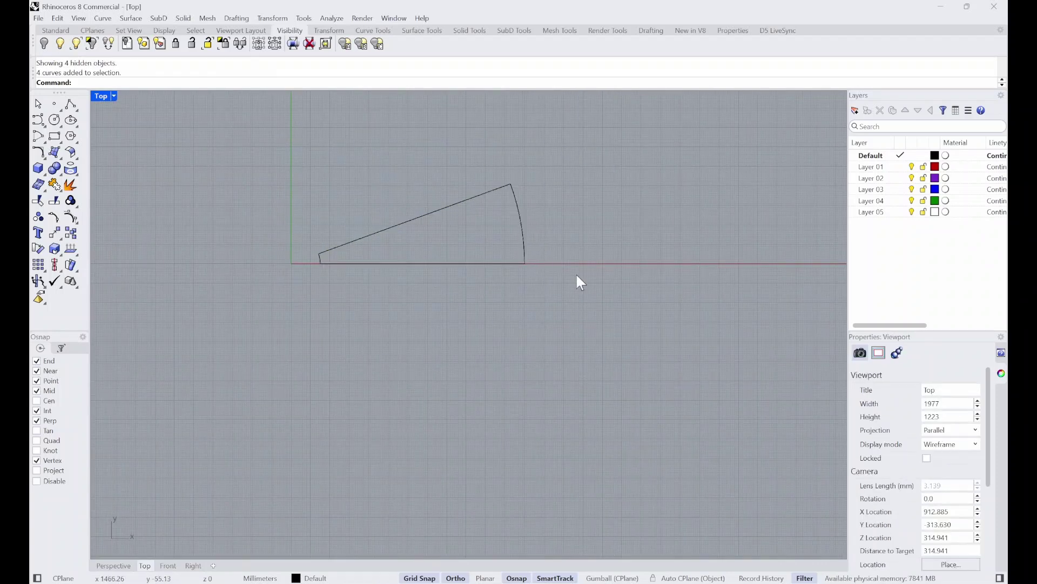
left_click_drag(238, 154, 592, 349)
left_click(508, 263)
left_click(544, 286)
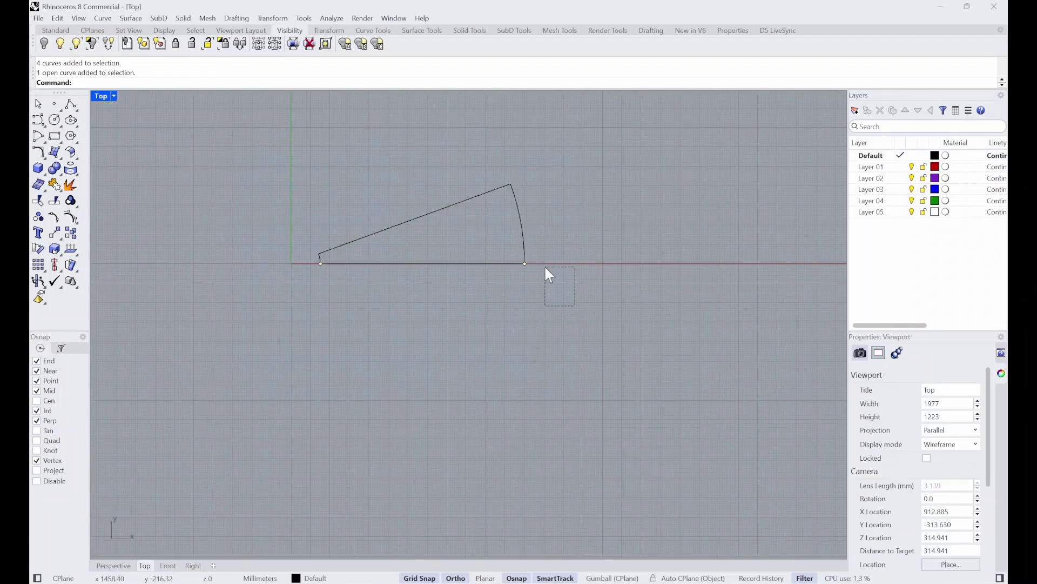
left_click_drag(627, 391, 215, 150)
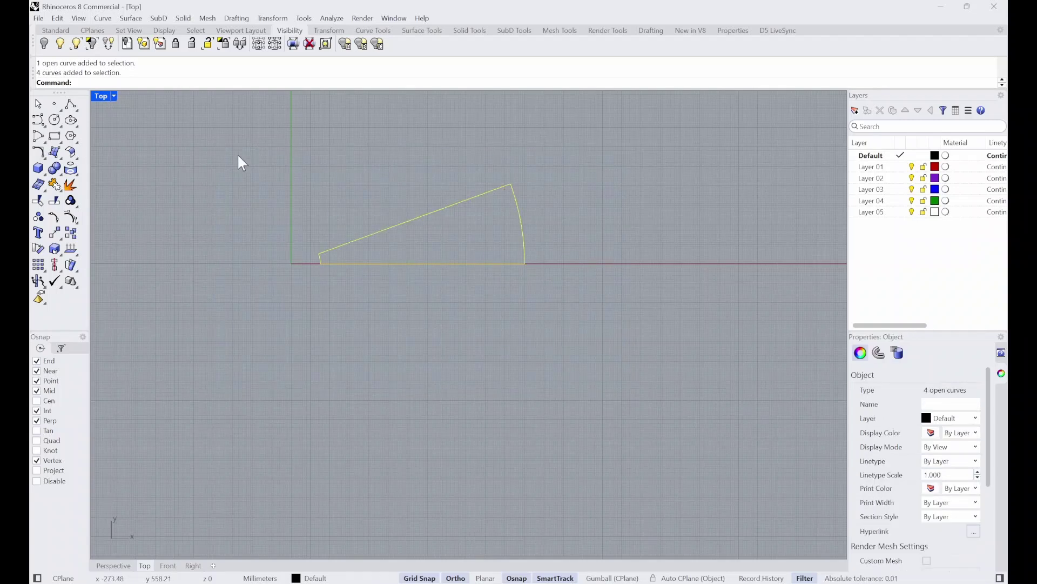
type("Jion")
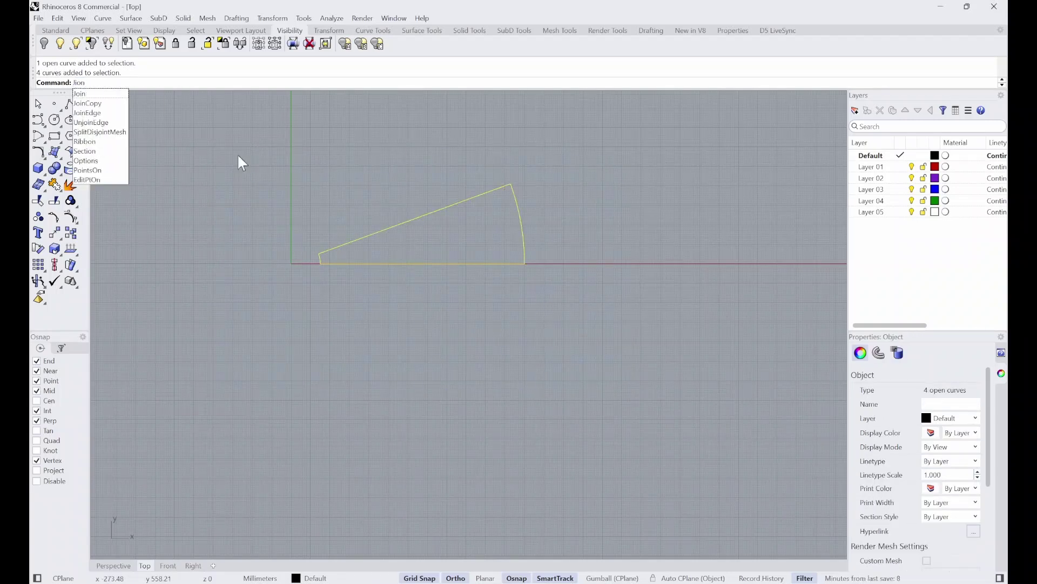
key("Return")
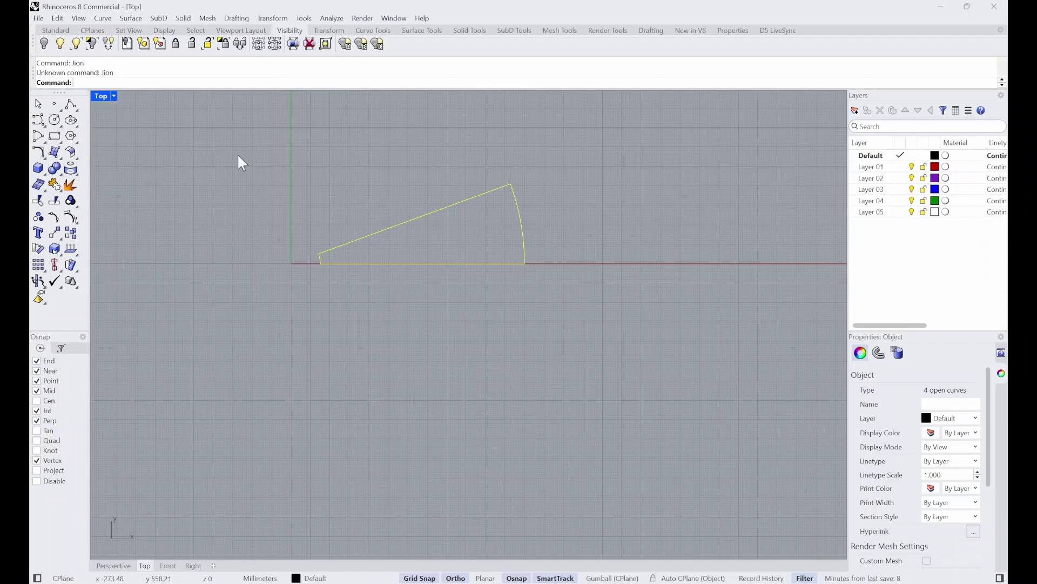
key("Escape")
left_click(482, 196)
key("Escape")
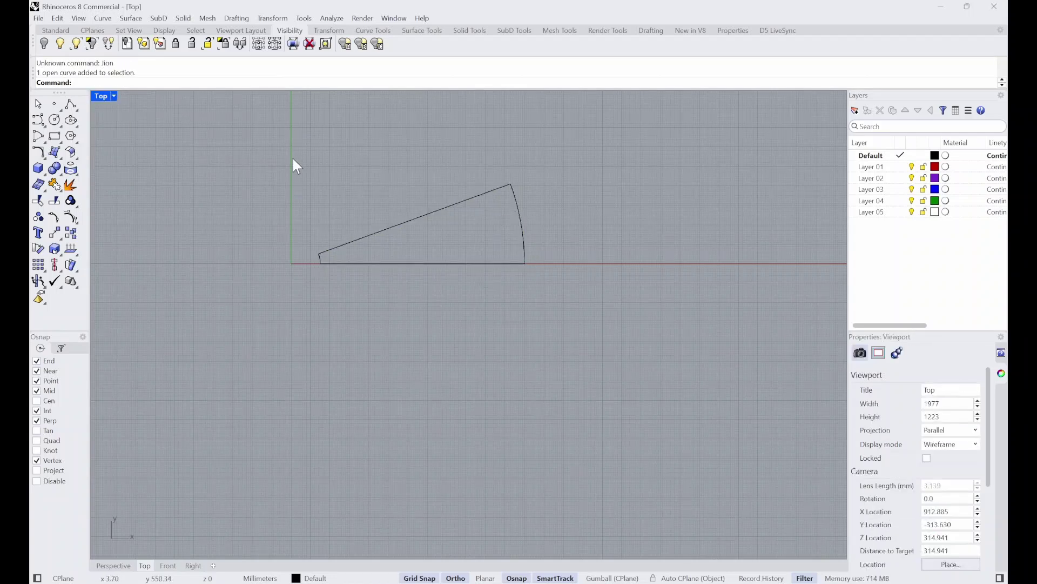
Join the four wedge curves into one closed curve and select it to check the result.
left_click_drag(294, 162, 665, 381)
type("Join")
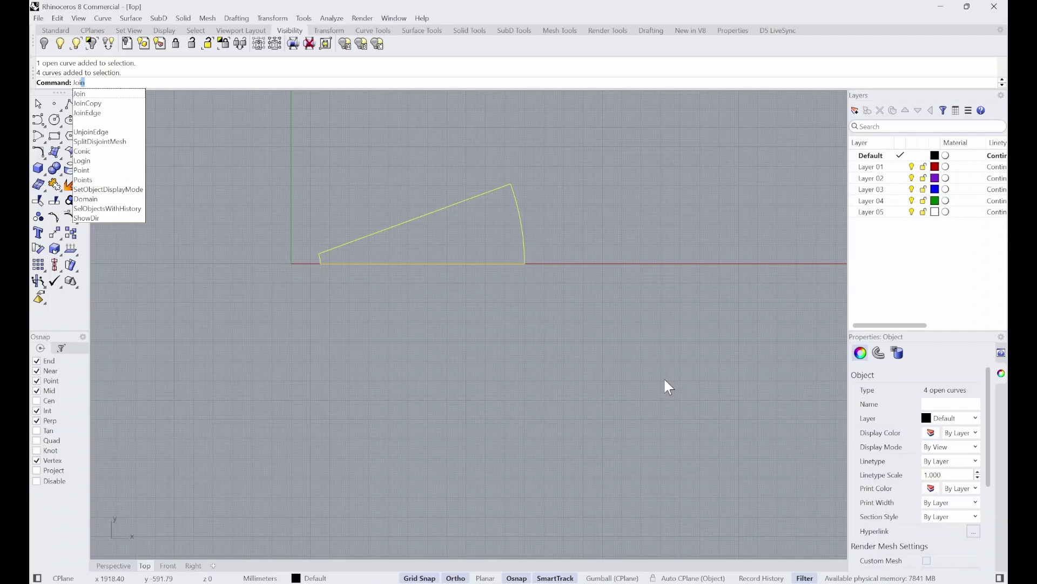
key("Return")
key("Escape")
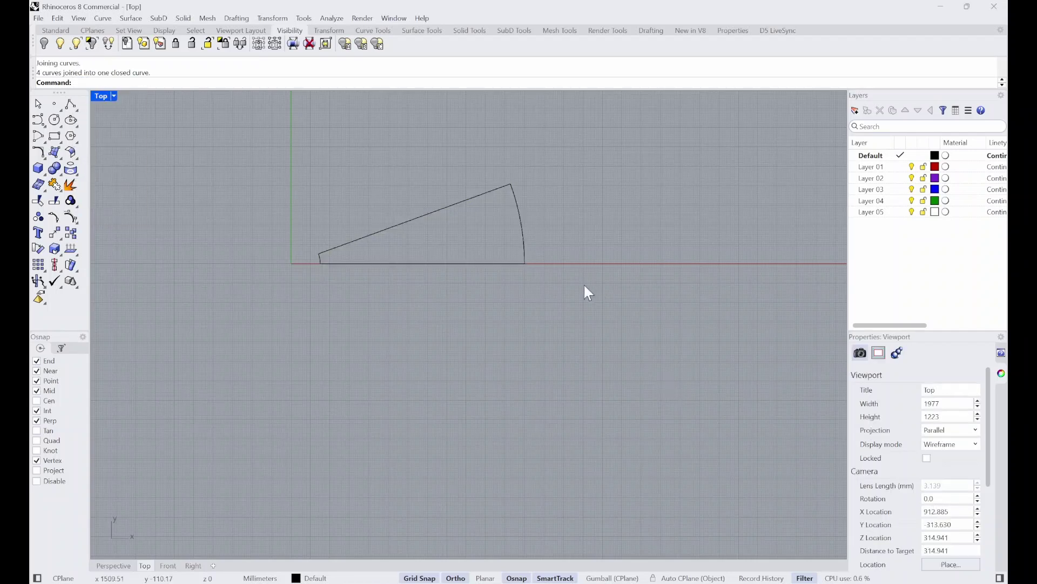
left_click(524, 247)
left_click(763, 299)
scroll(586, 265, "down", 3)
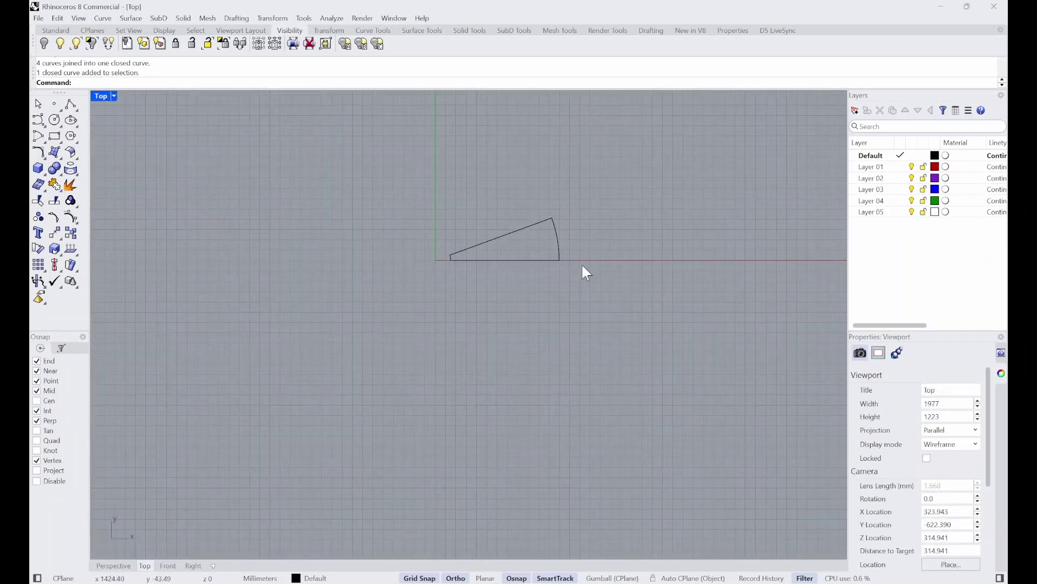
scroll(522, 230, "up", 3)
left_click(518, 222)
scroll(550, 242, "down", 2)
left_click(622, 248)
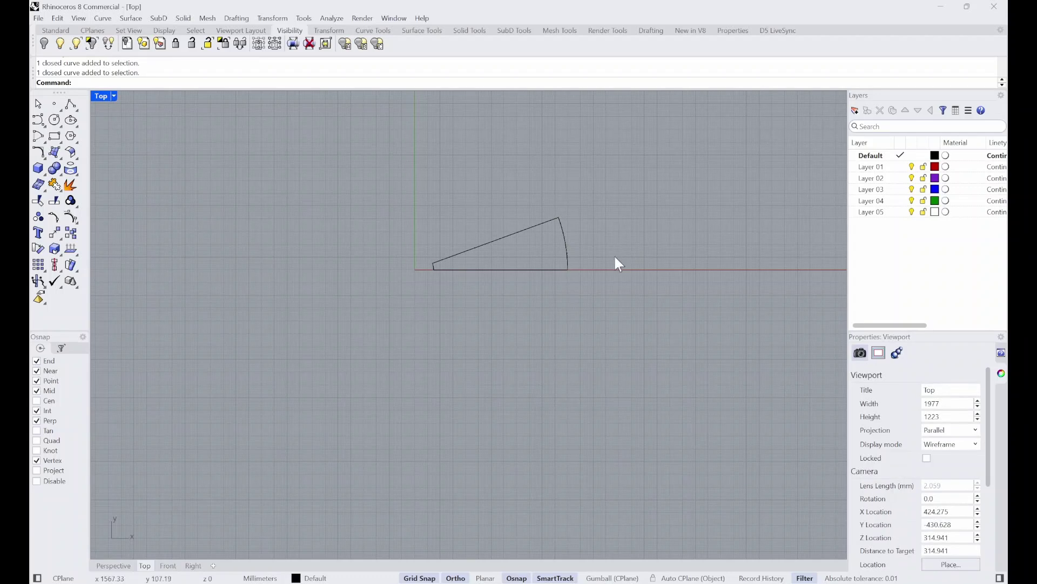
Maximize the Front viewport and select the wedge outline to view it edge-on.
double_click(102, 96)
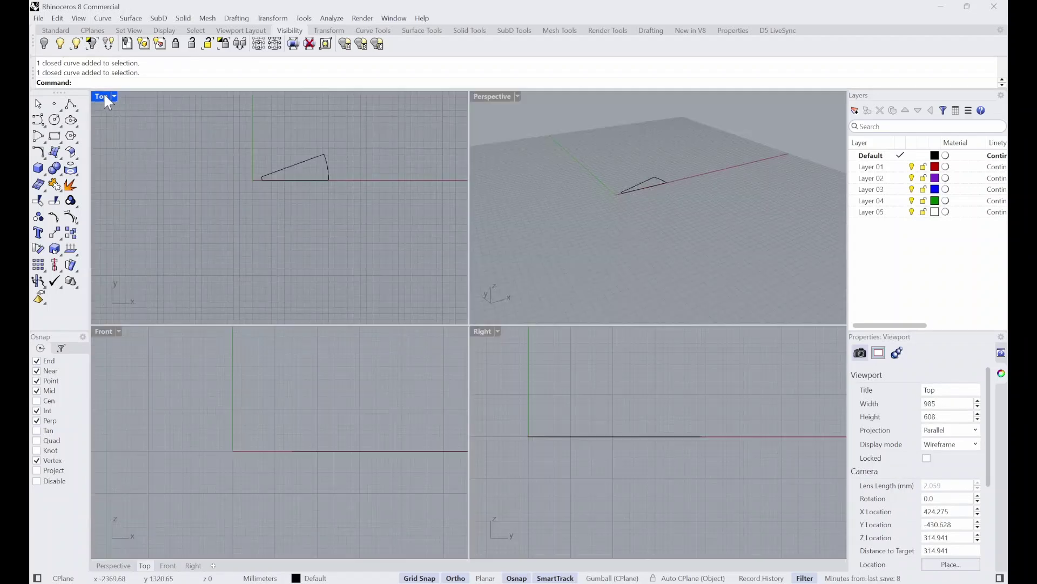
double_click(103, 331)
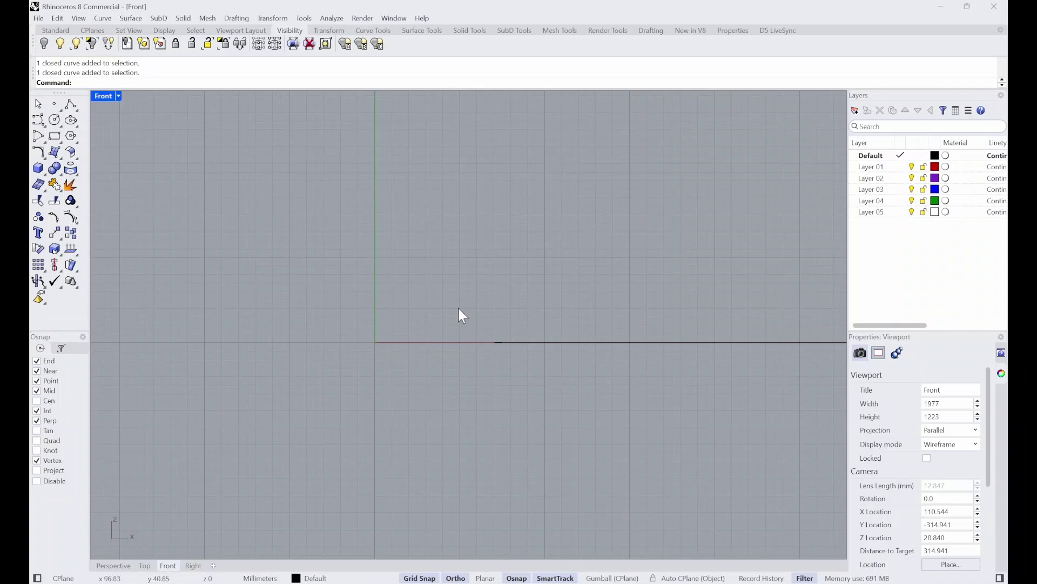
scroll(500, 273, "up", 3)
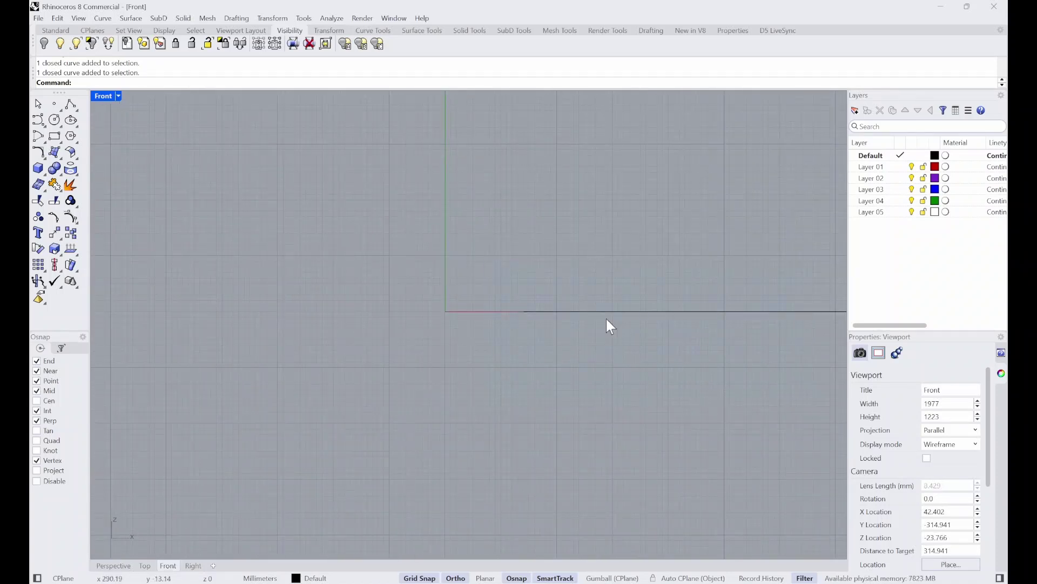
left_click(668, 313)
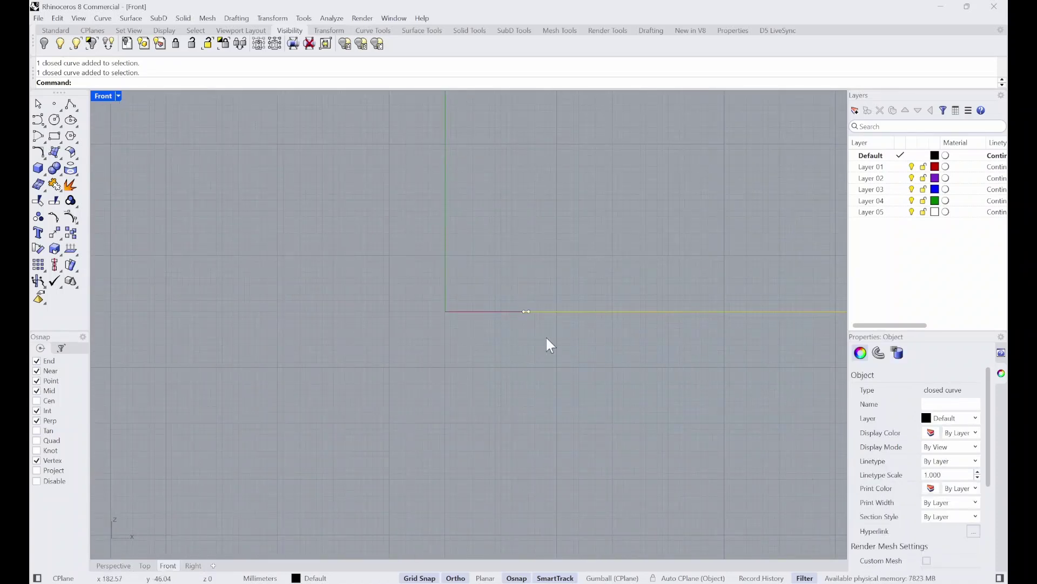
scroll(524, 342, "down", 12)
scroll(526, 345, "up", 6)
right_click_drag(526, 345, 368, 341)
left_click_drag(319, 232, 708, 441)
scroll(520, 240, "down", 6)
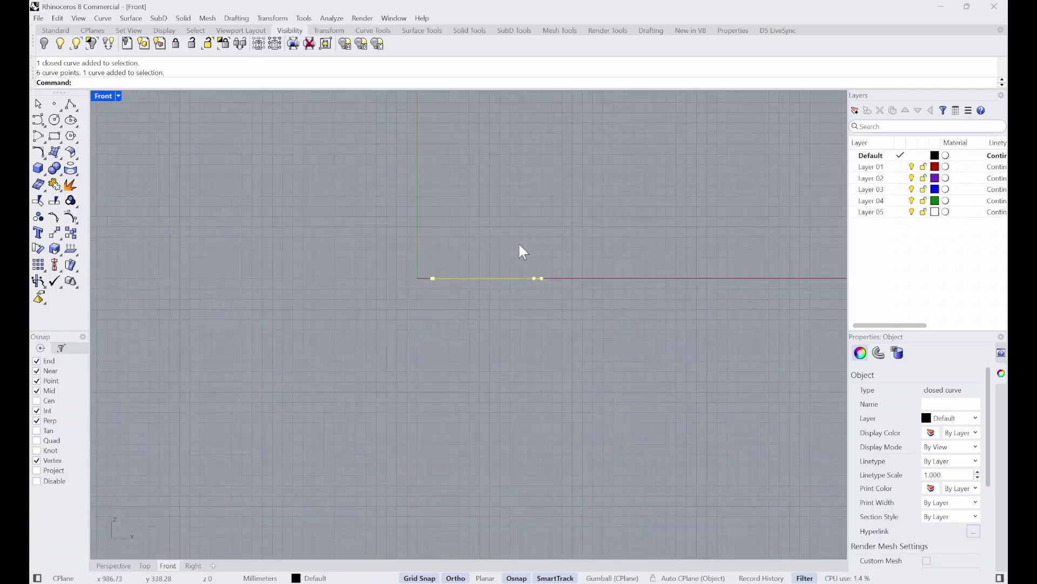
scroll(470, 245, "up", 8)
right_click_drag(426, 281, 613, 279)
key("Escape")
scroll(610, 281, "down", 3)
scroll(593, 302, "up", 5)
scroll(468, 311, "down", 5)
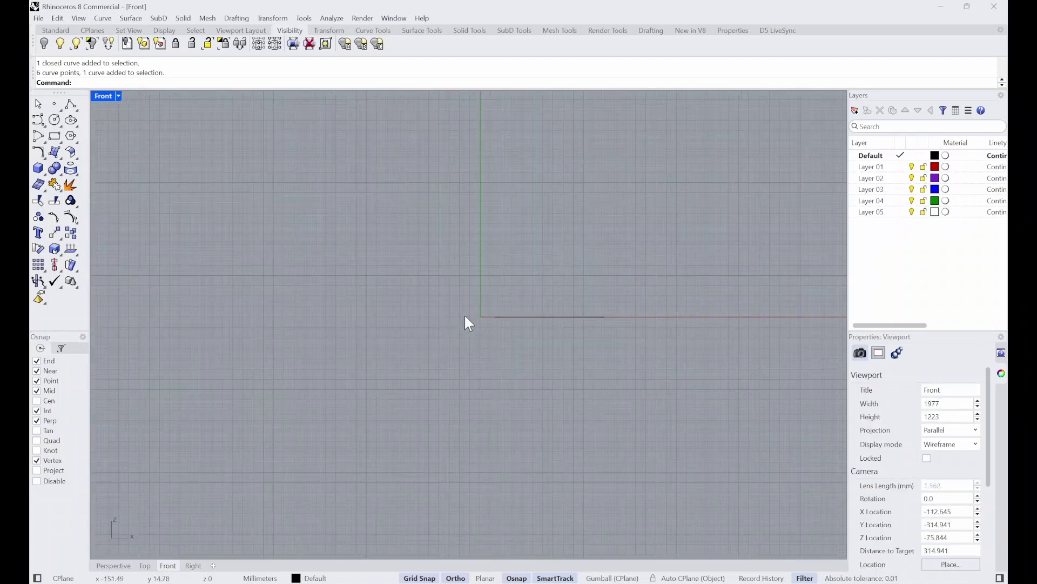
scroll(457, 390, "down", 6)
scroll(476, 276, "up", 6)
scroll(477, 284, "down", 8)
scroll(459, 349, "up", 6)
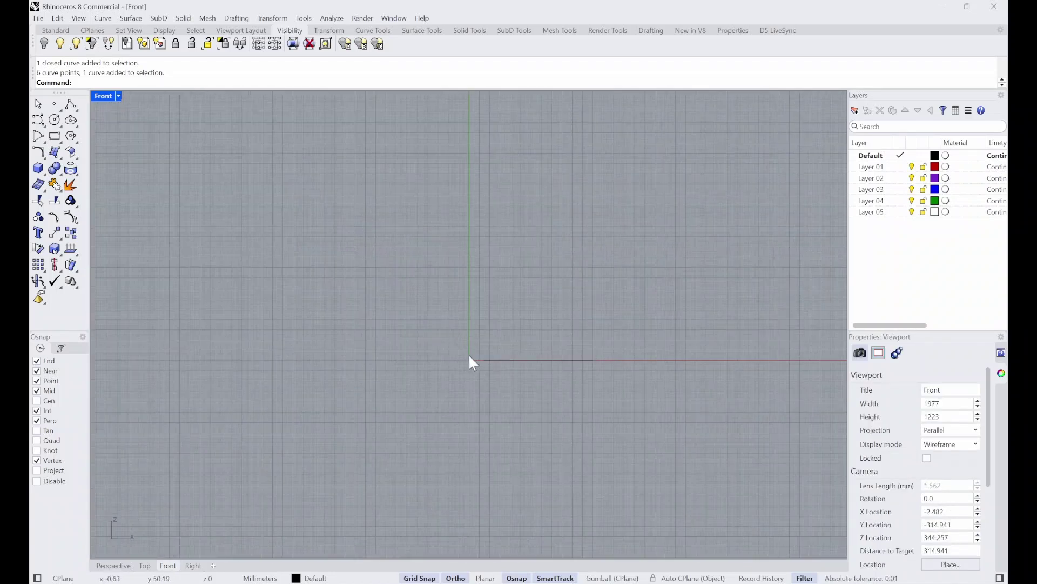
right_click_drag(479, 370, 484, 399)
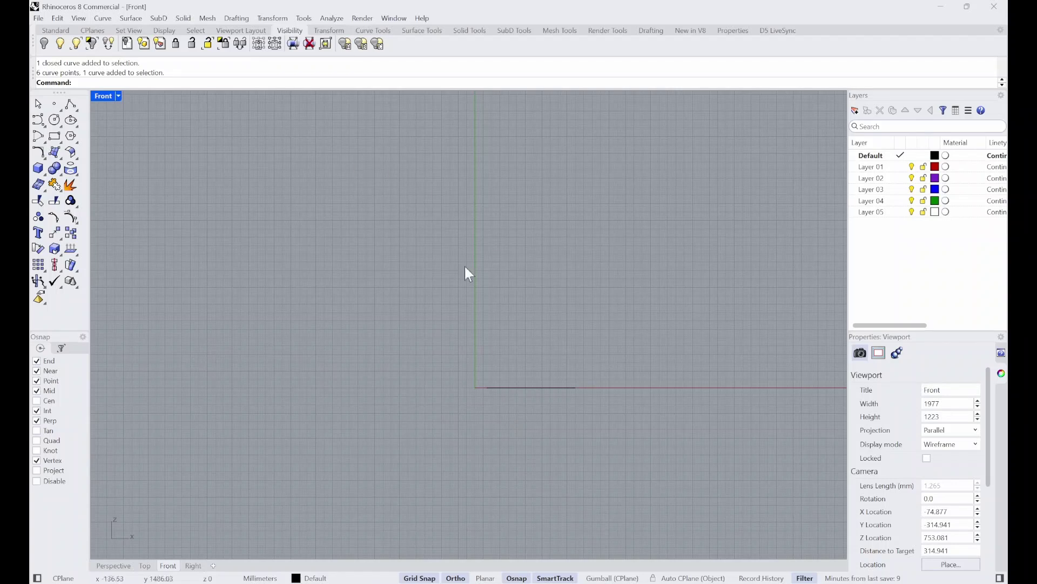
Draw a vertical line 3200 mm long upward from the origin in the Front view.
scroll(475, 365, "up", 3)
type("l")
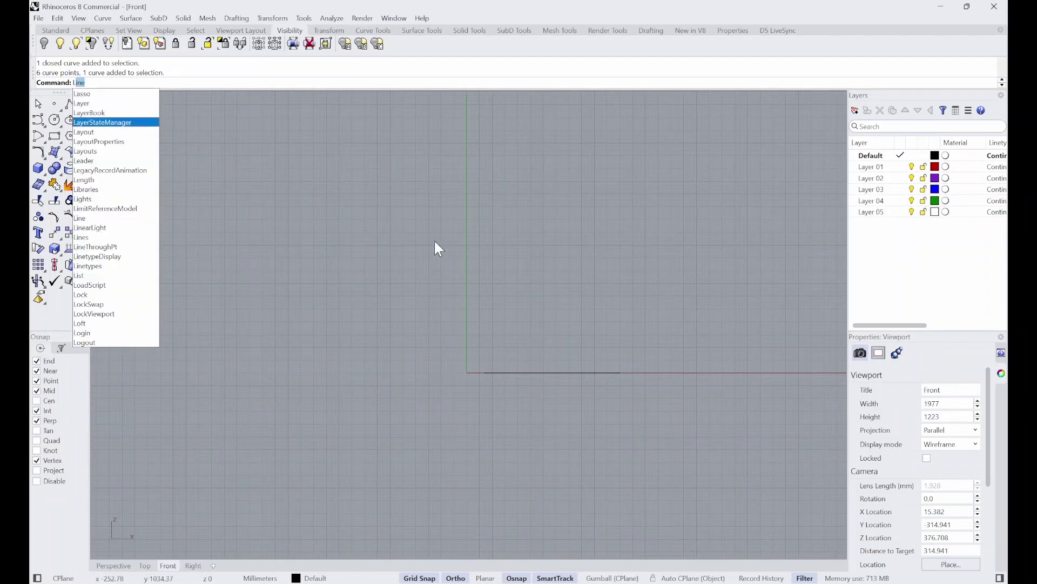
key("Return")
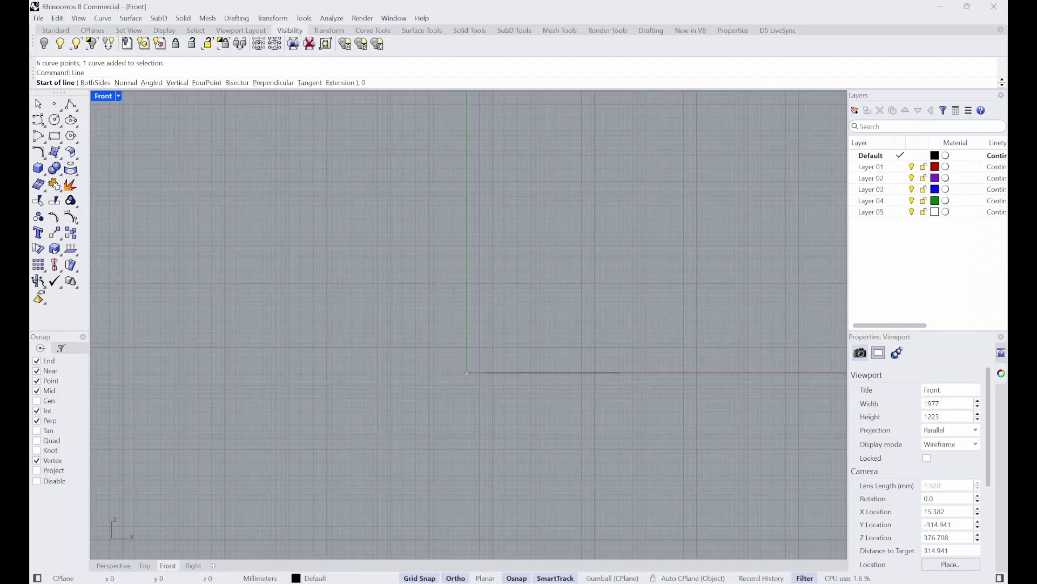
left_click(458, 447)
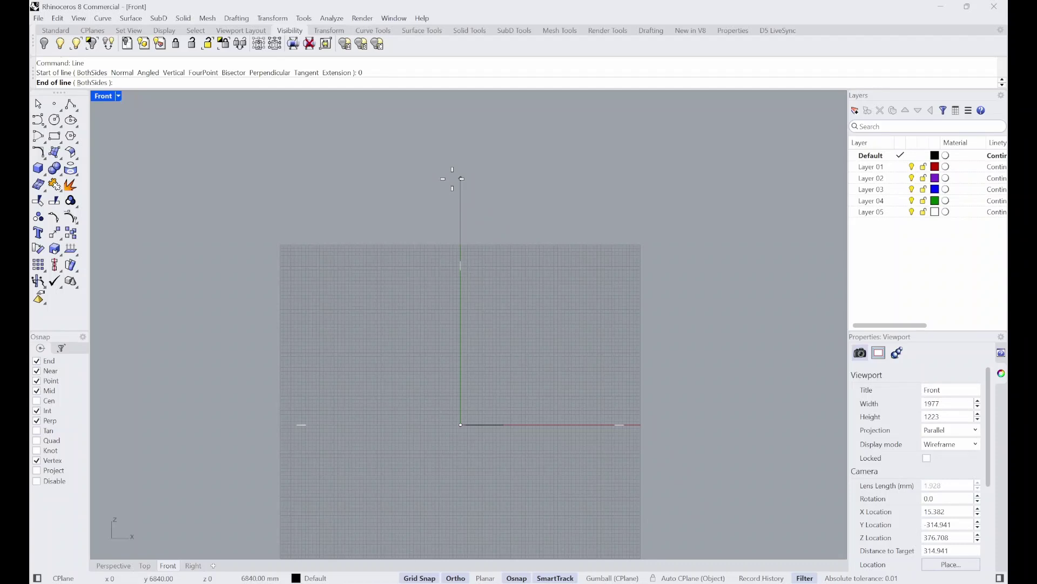
type("3200")
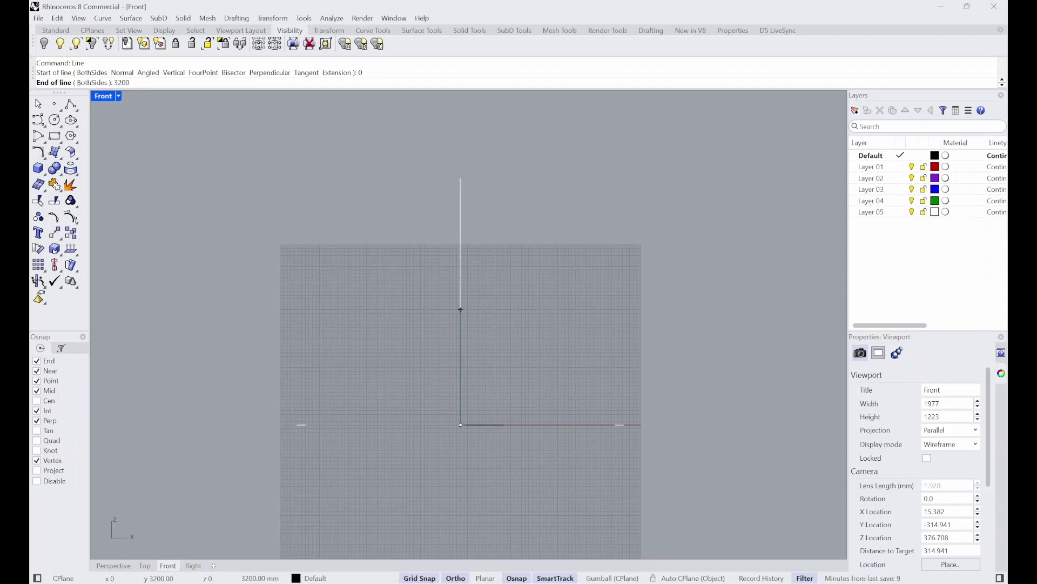
key("Return")
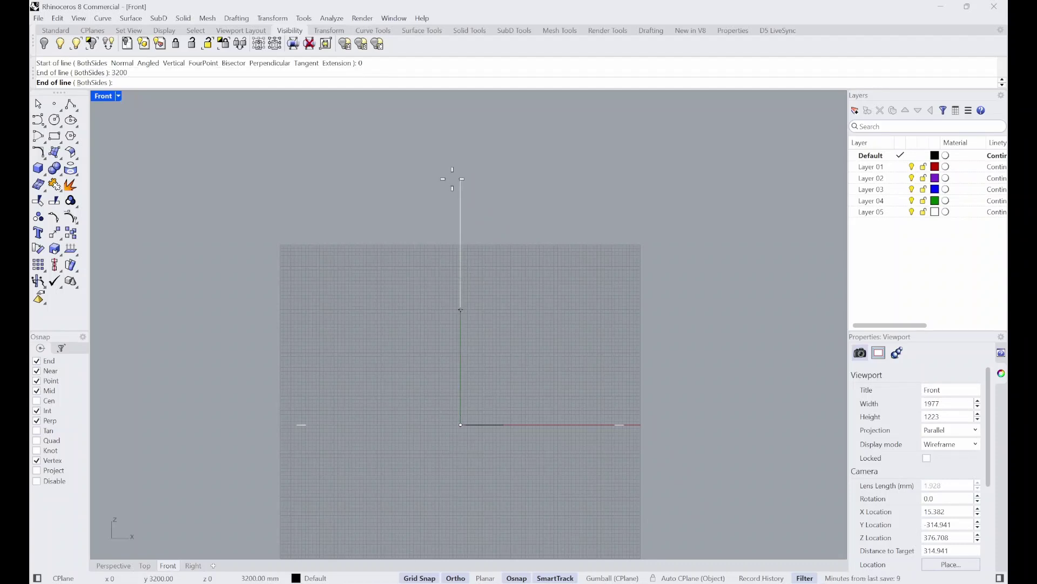
left_click(460, 216)
Select the vertical line standing at the origin.
scroll(474, 328, "up", 3)
left_click(437, 311)
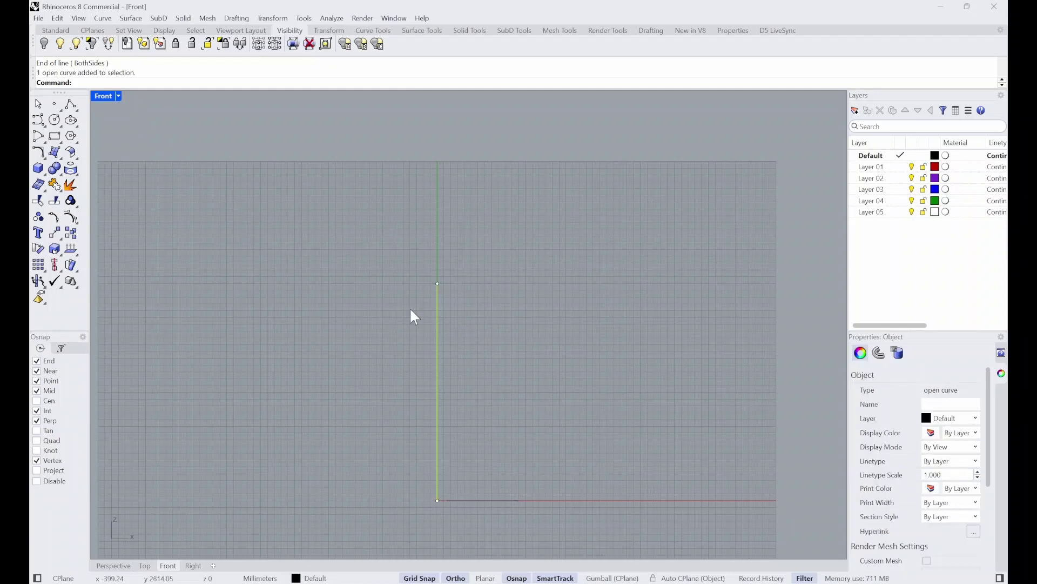
scroll(495, 380, "down", 3)
scroll(495, 273, "up", 2)
scroll(474, 340, "up", 3)
left_click_drag(475, 318, 343, 276)
key("Delete")
type("Div")
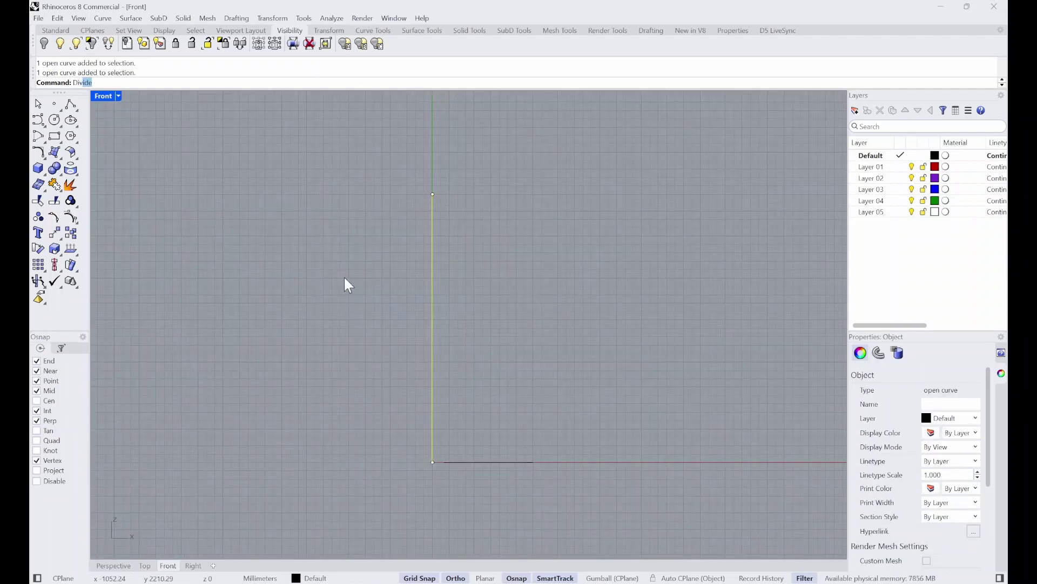
type("ede")
key("Return")
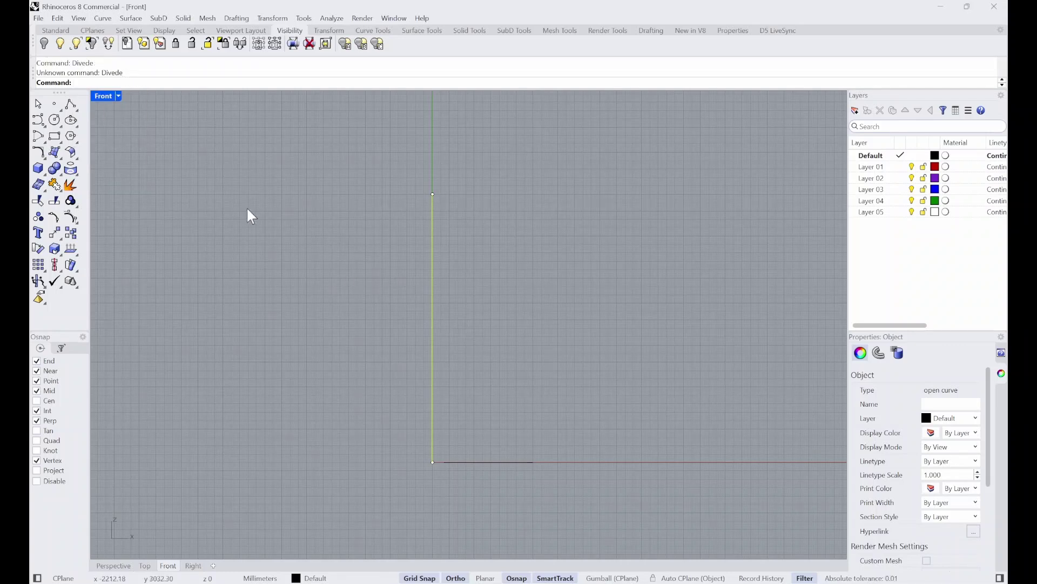
Divide the vertical line into 18 segments with marker points.
type("Divide")
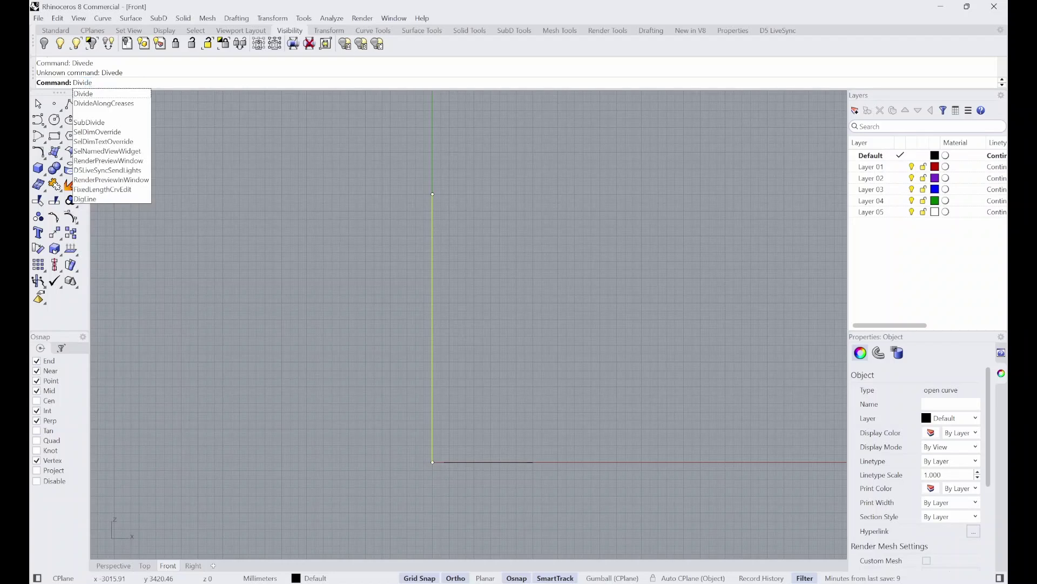
key("Return")
type("1")
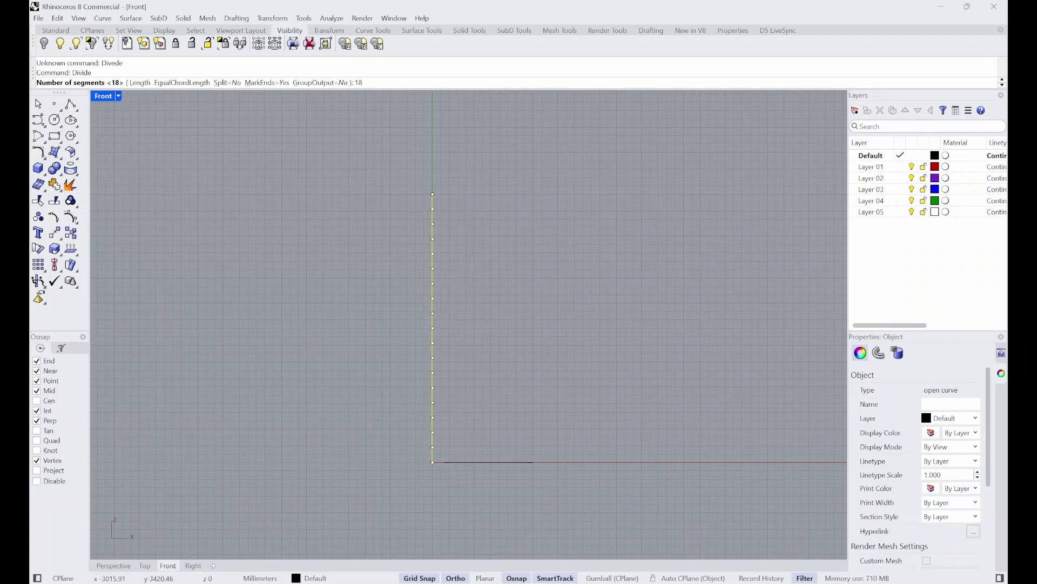
key("Return")
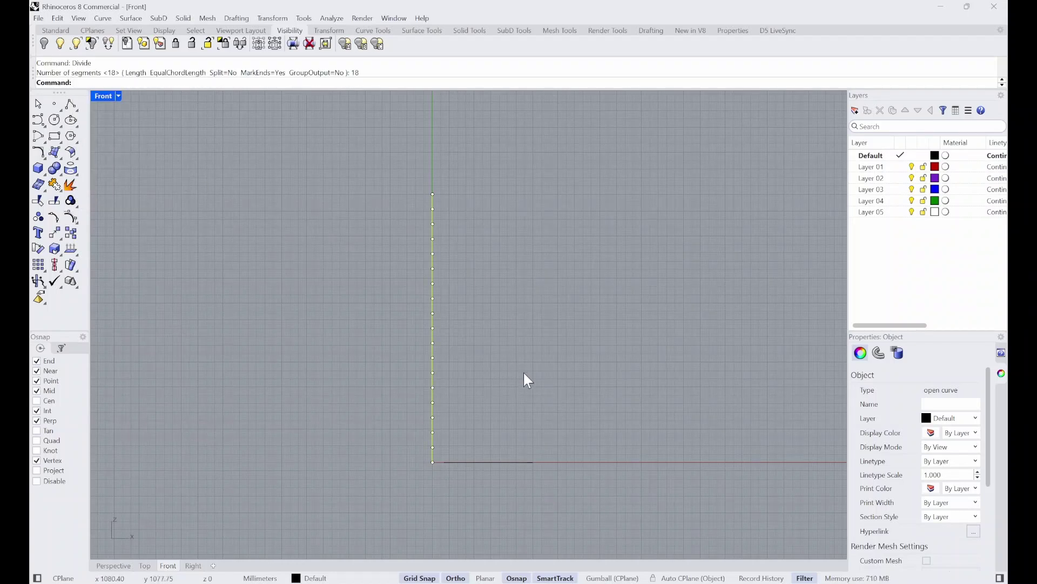
scroll(477, 446, "up", 4)
scroll(428, 352, "down", 6)
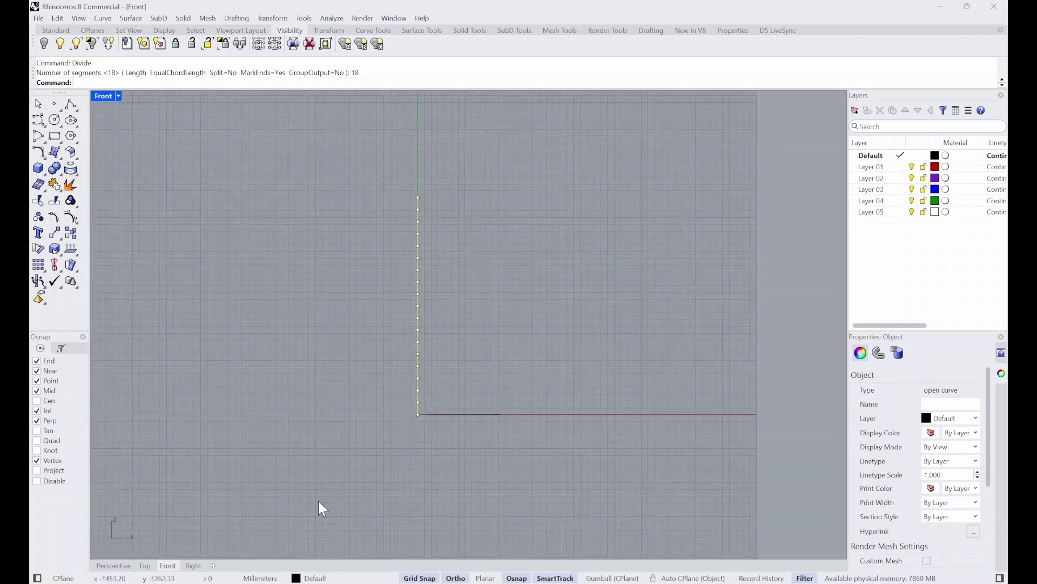
Maximize the Perspective viewport and select the closed wedge outline at the foot of the divided line.
double_click(104, 95)
double_click(488, 95)
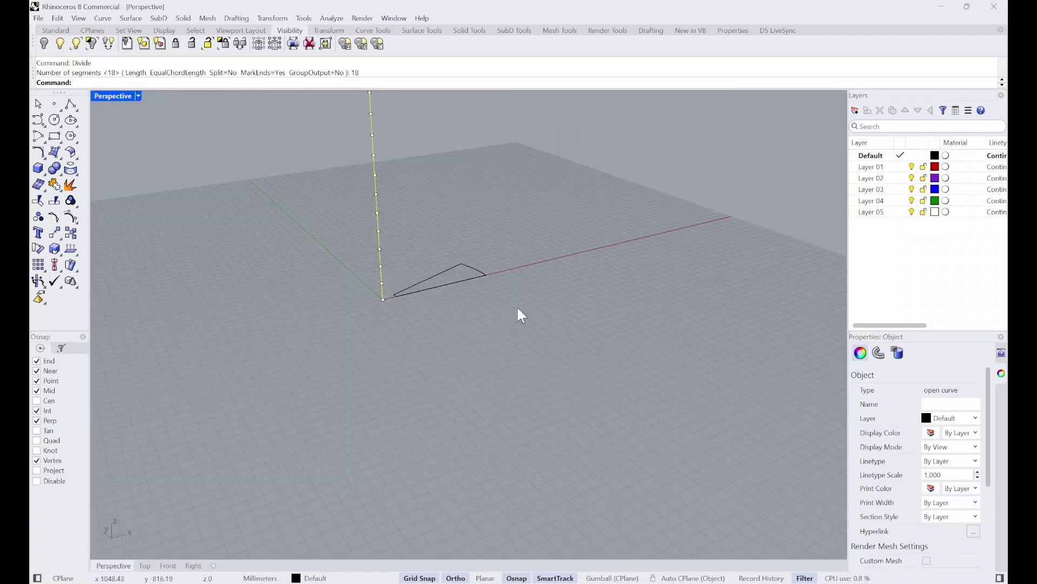
right_click_drag(518, 309, 469, 325)
right_click_drag(543, 278, 602, 258, "shift")
scroll(500, 339, "up", 2)
left_click(495, 347)
right_click_drag(552, 346, 608, 295)
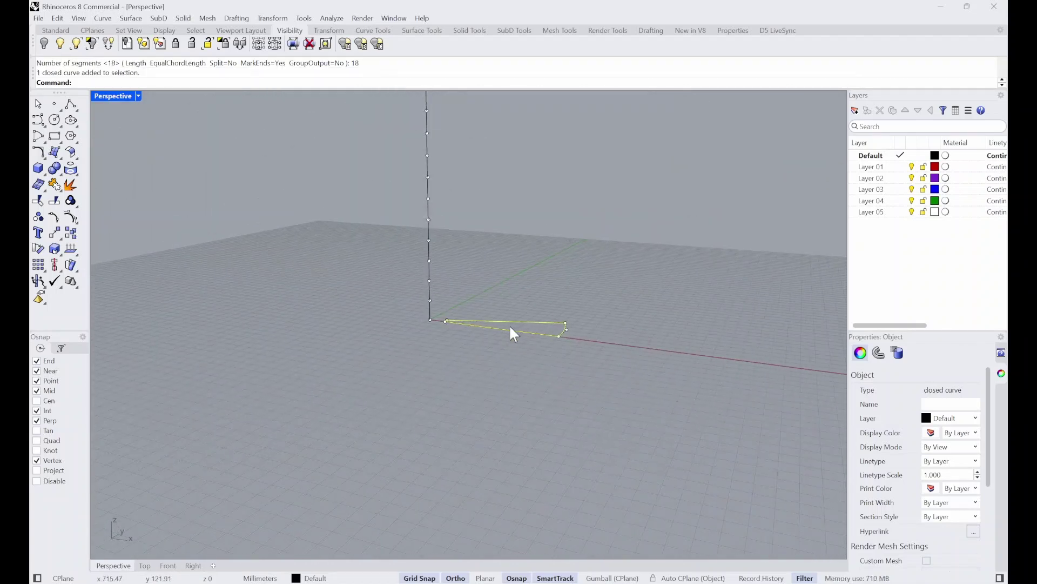
Extrude the closed wedge outline upward into a solid step, reaching the first division point above the origin on the vertical line.
scroll(523, 328, "up", 4)
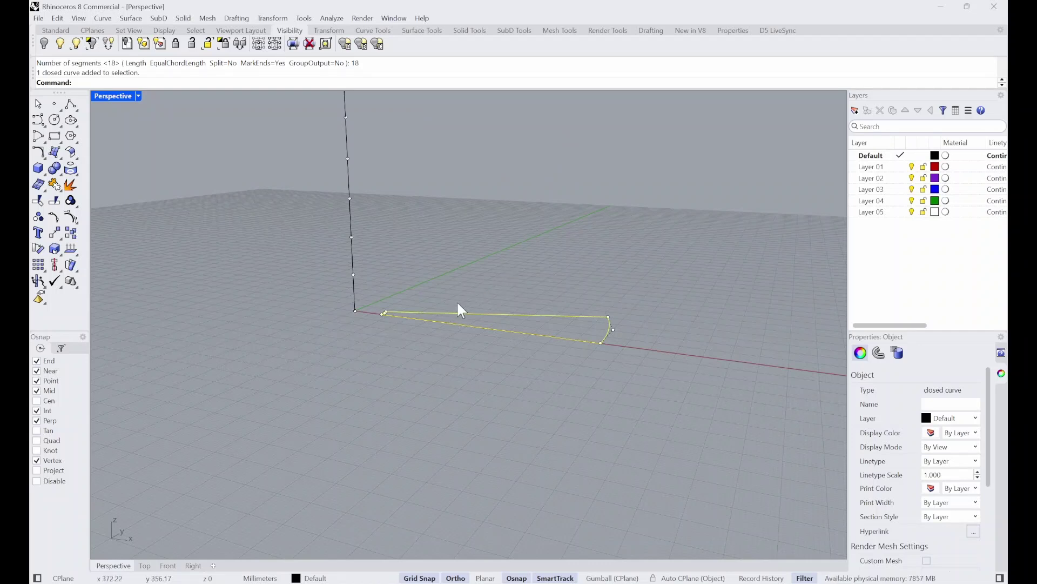
right_click_drag(461, 301, 470, 327)
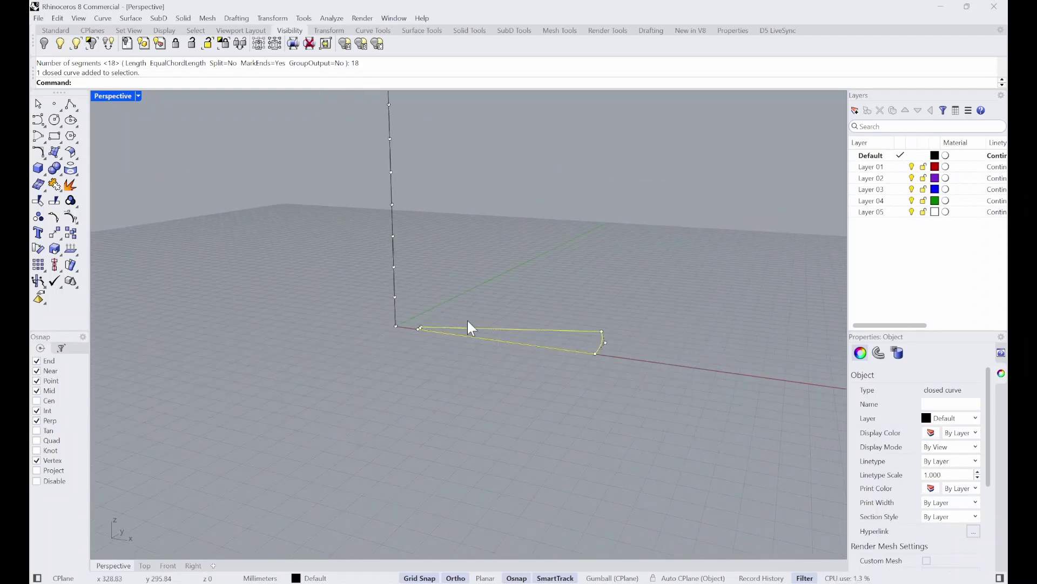
type("ExtrudeCrv")
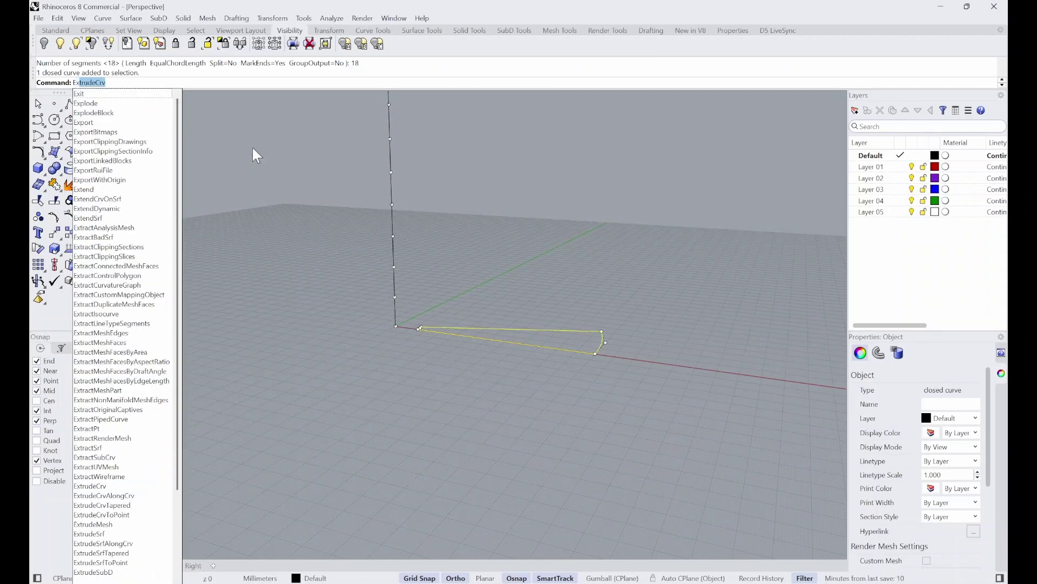
key("Return")
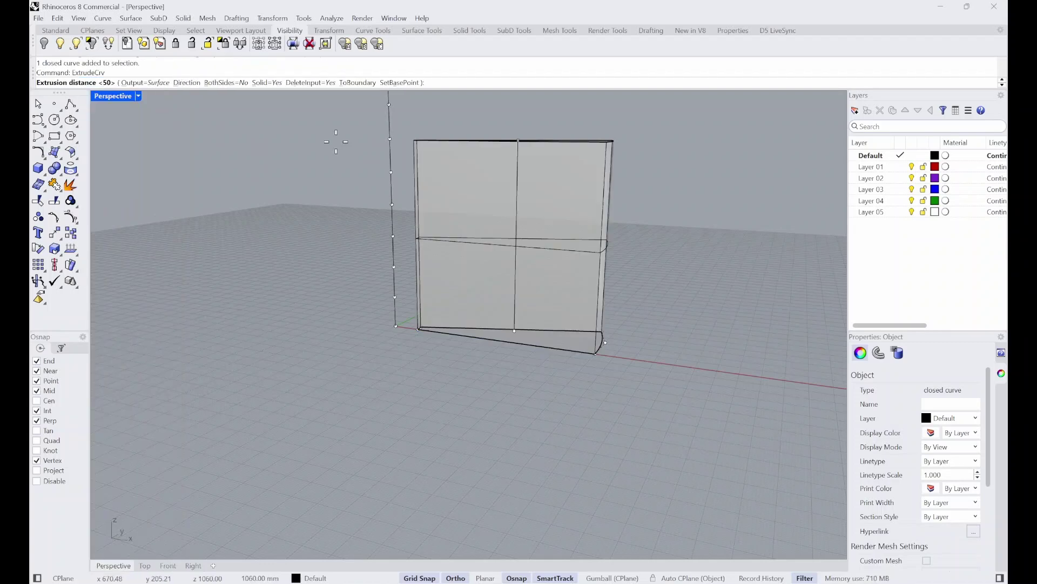
scroll(540, 370, "down", 8)
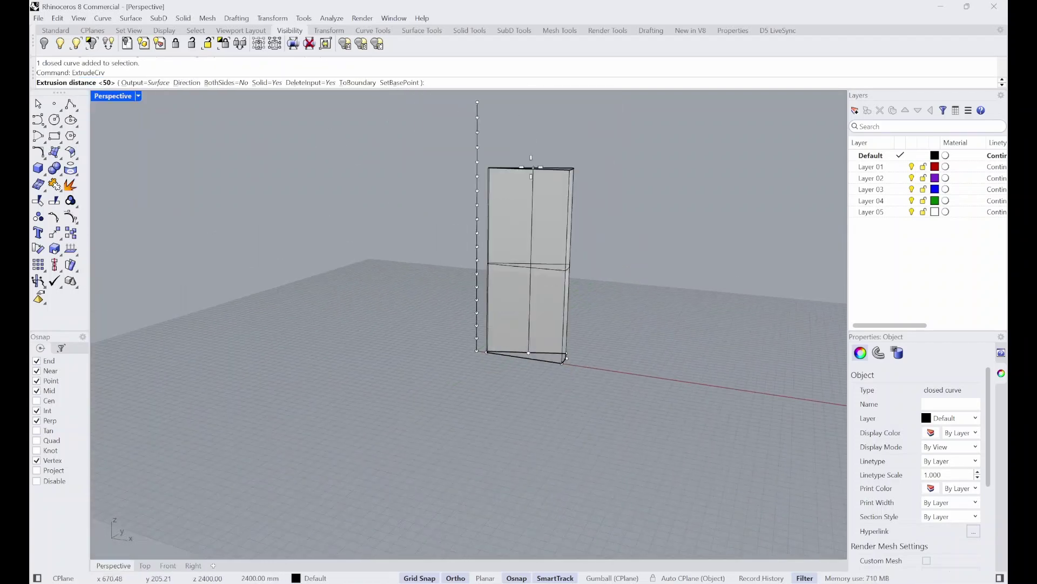
scroll(517, 353, "up", 8)
scroll(506, 323, "up", 5)
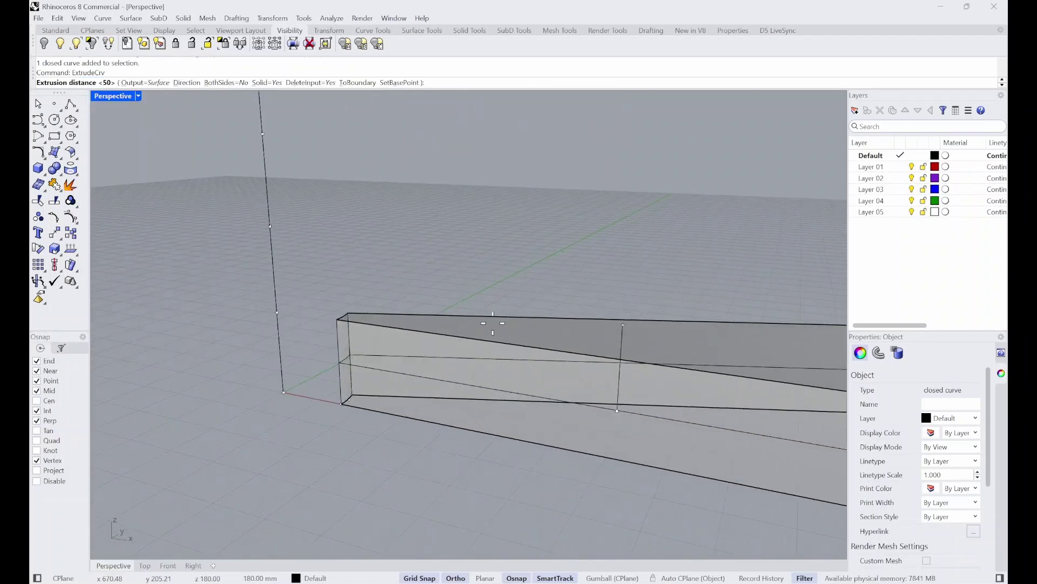
scroll(292, 315, "down", 4)
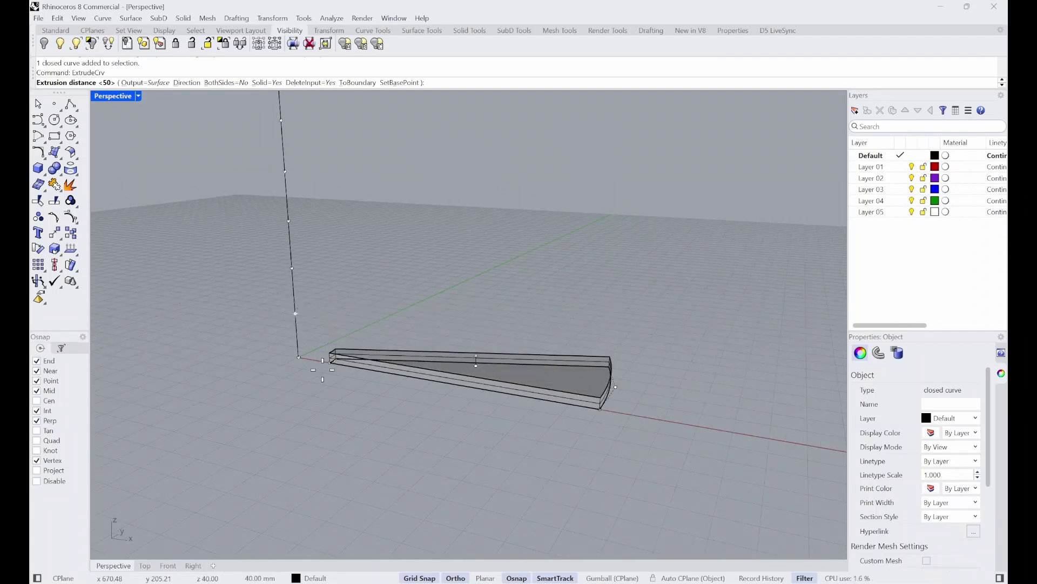
scroll(297, 310, "up", 3)
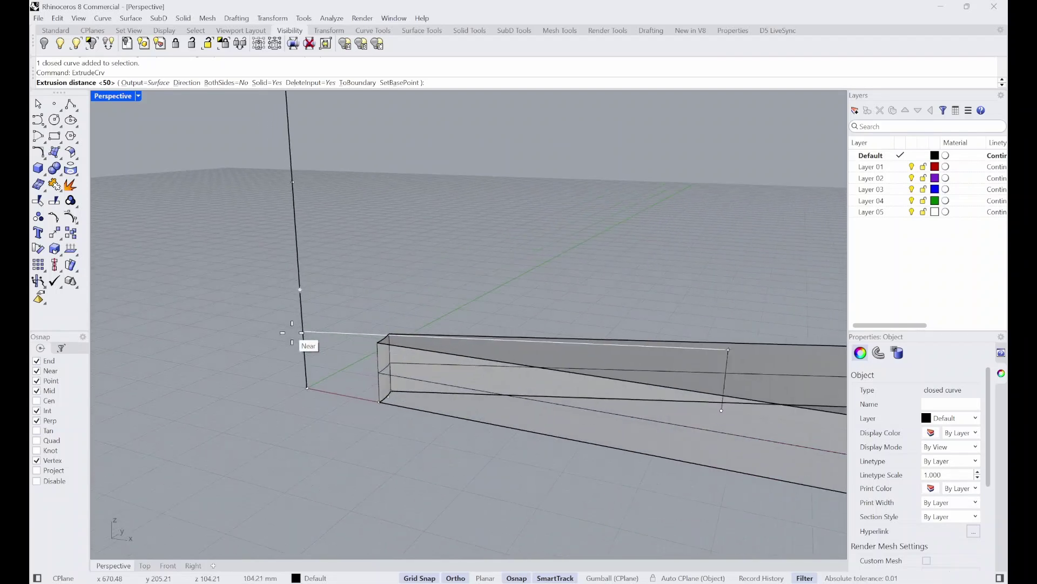
left_click(300, 289)
scroll(419, 338, "down", 3)
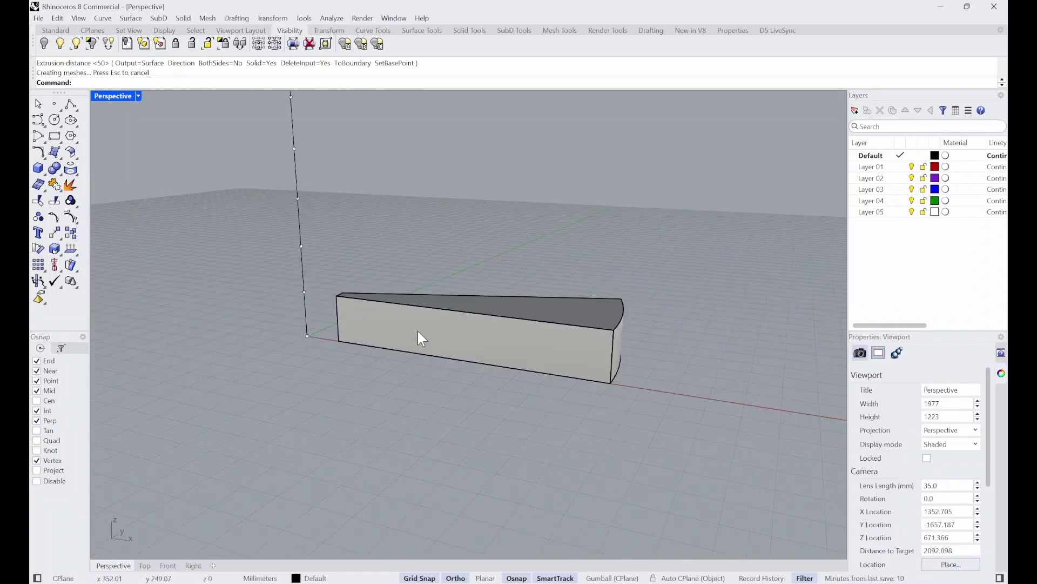
Examine the extruded wedge step beside the divided vertical line from several distances and angles.
mouse_move(648, 234)
right_mouse_down()
mouse_move(730, 223)
mouse_move(544, 287)
mouse_move(631, 219)
mouse_move(528, 287)
mouse_move(598, 266)
mouse_move(528, 343)
mouse_move(479, 333)
right_mouse_up()
scroll(527, 315, "down", 3)
scroll(450, 329, "up", 2)
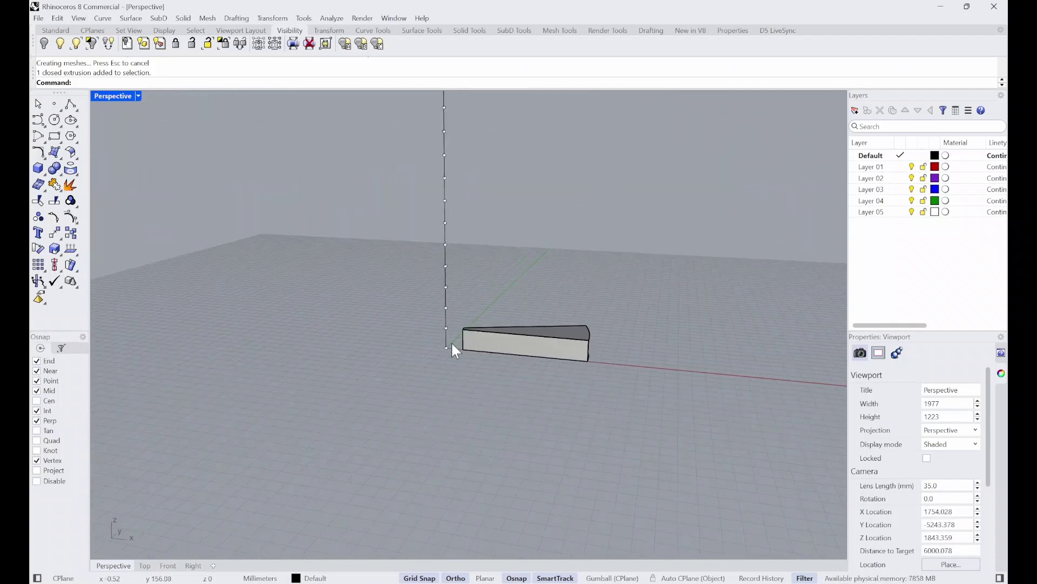
scroll(452, 342, "up", 9)
scroll(452, 336, "down", 7)
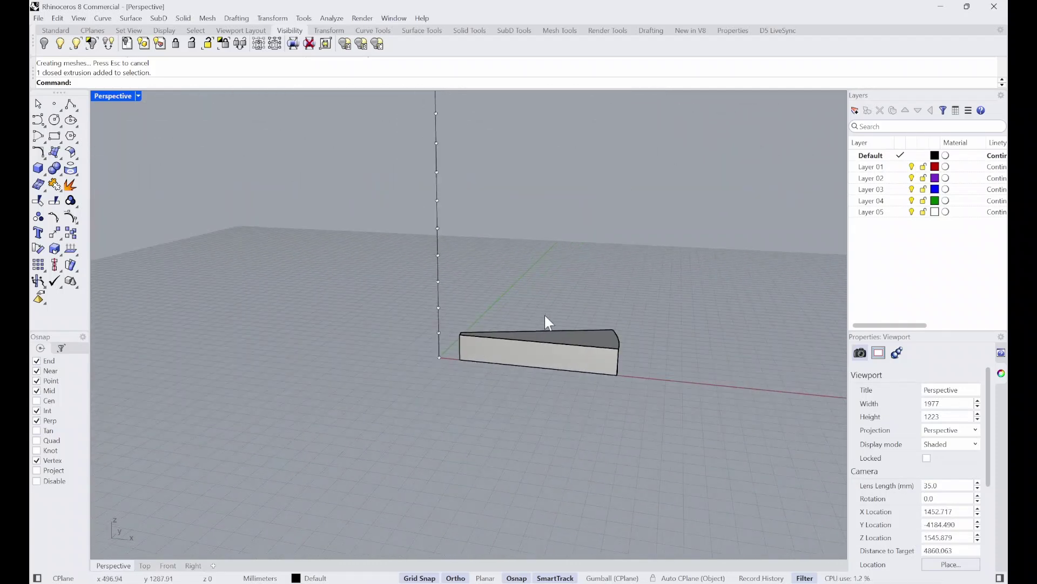
scroll(485, 333, "down", 8)
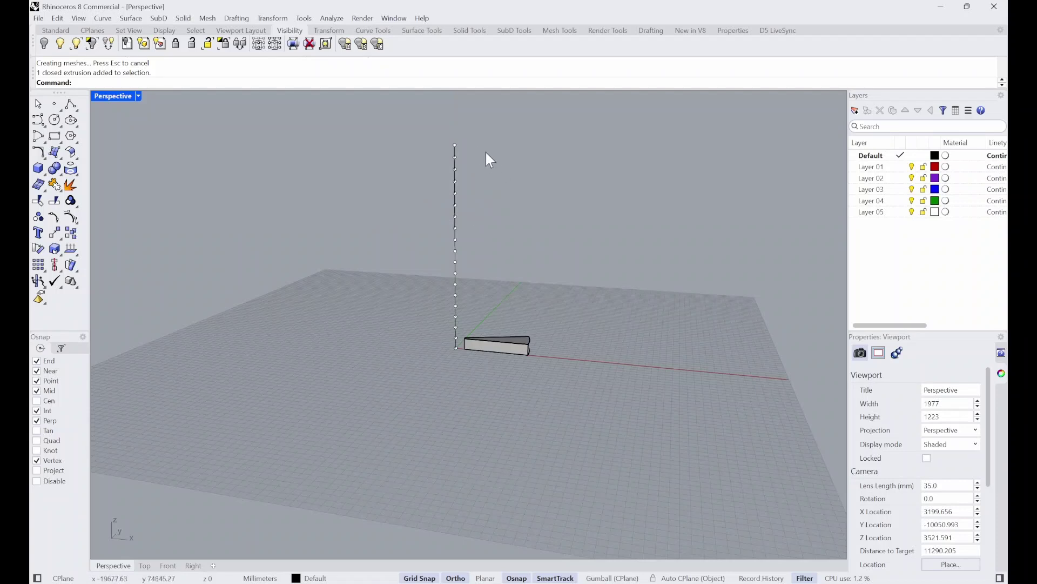
scroll(537, 216, "up", 8)
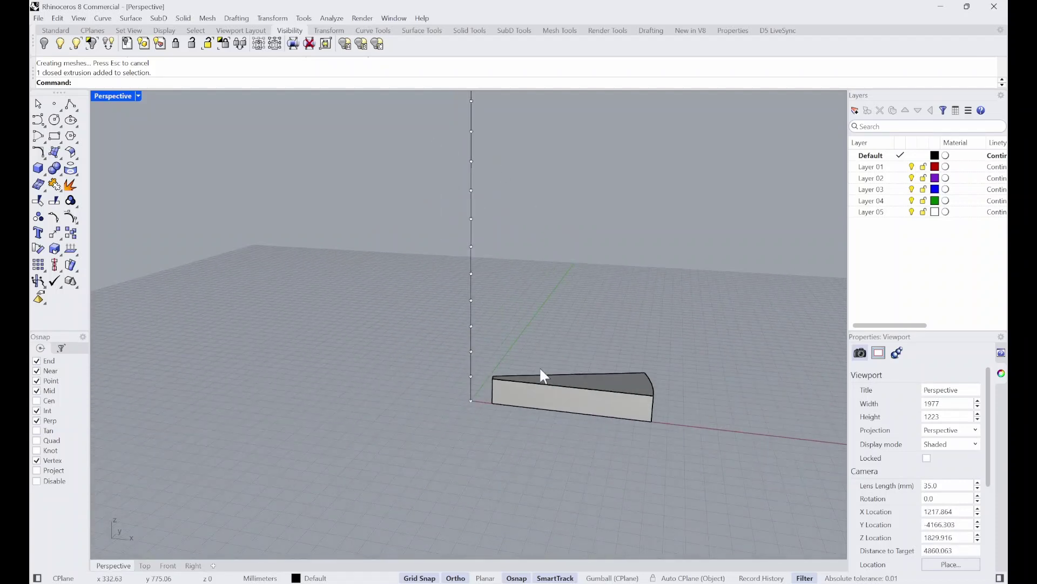
scroll(539, 373, "up", 7)
left_click(553, 413)
left_click(550, 304)
scroll(550, 303, "down", 7)
right_click_drag(553, 303, 646, 289)
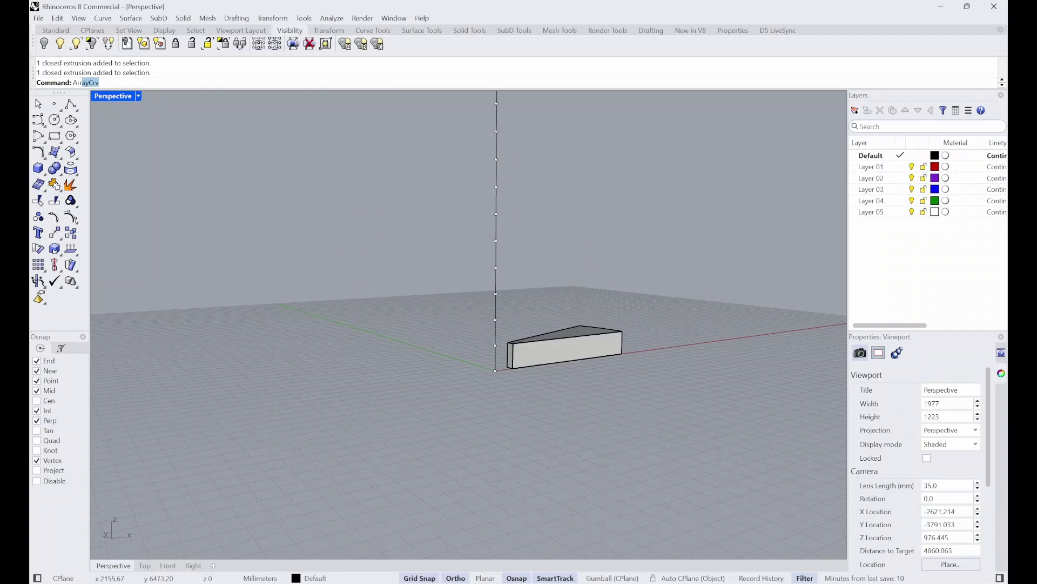
Start a polar array (ArrayPolar) with the extruded wedge step as the object to array.
type("ypol")
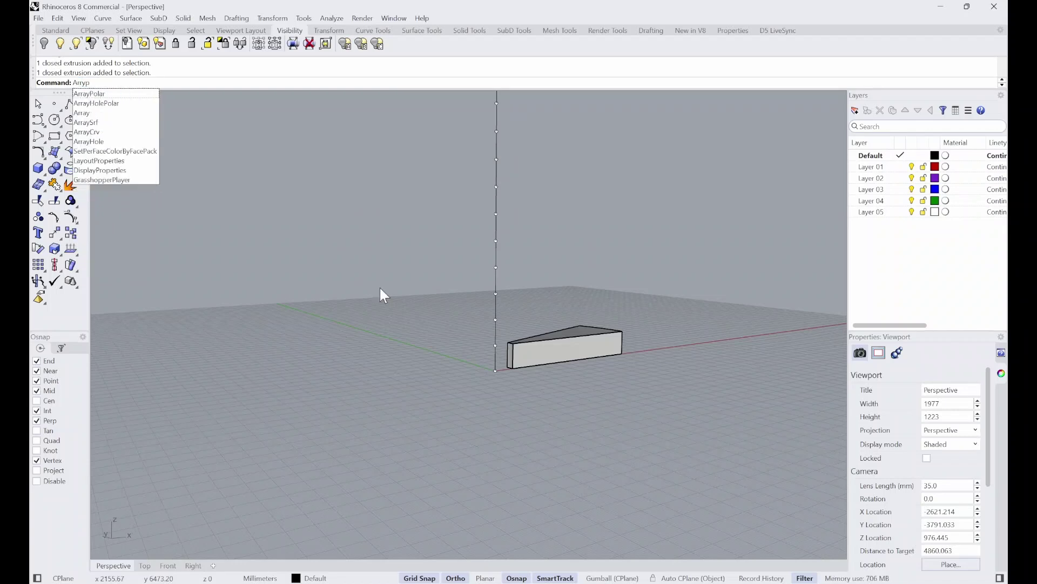
key("Down")
key("Down")
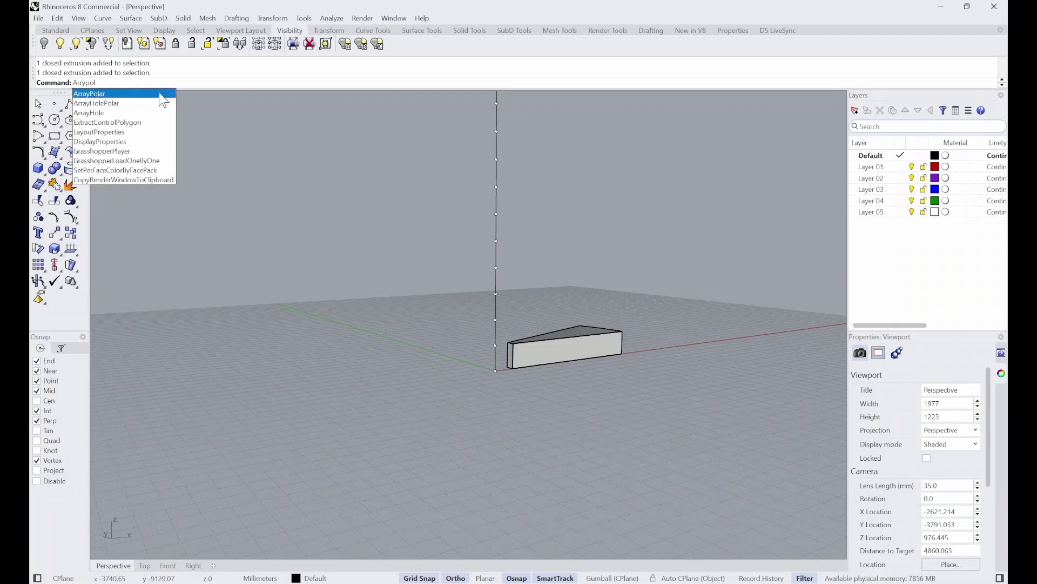
left_click(162, 94)
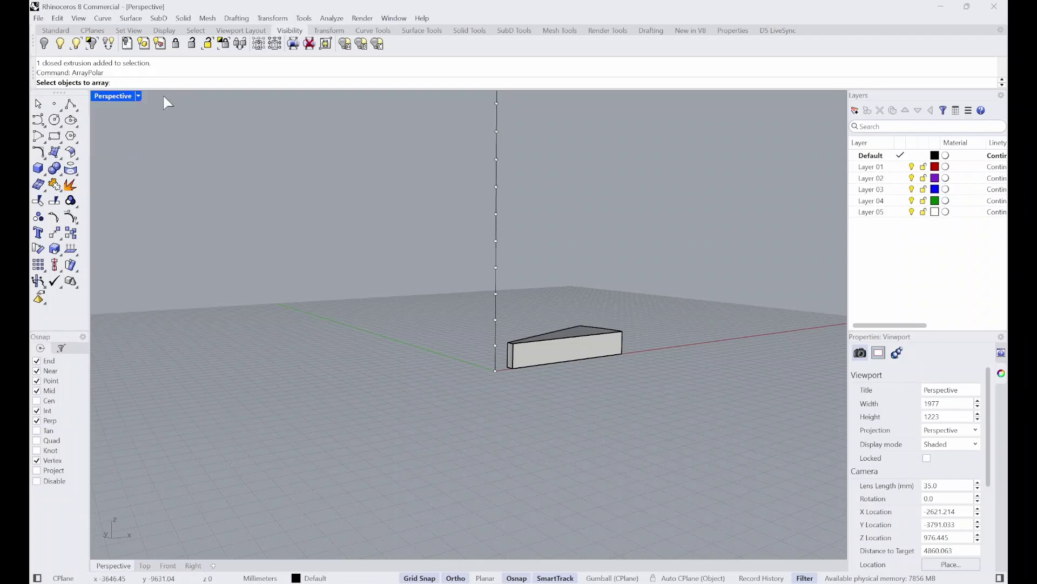
scroll(464, 383, "down", 3)
right_click_drag(520, 318, 472, 296)
scroll(472, 297, "up", 2)
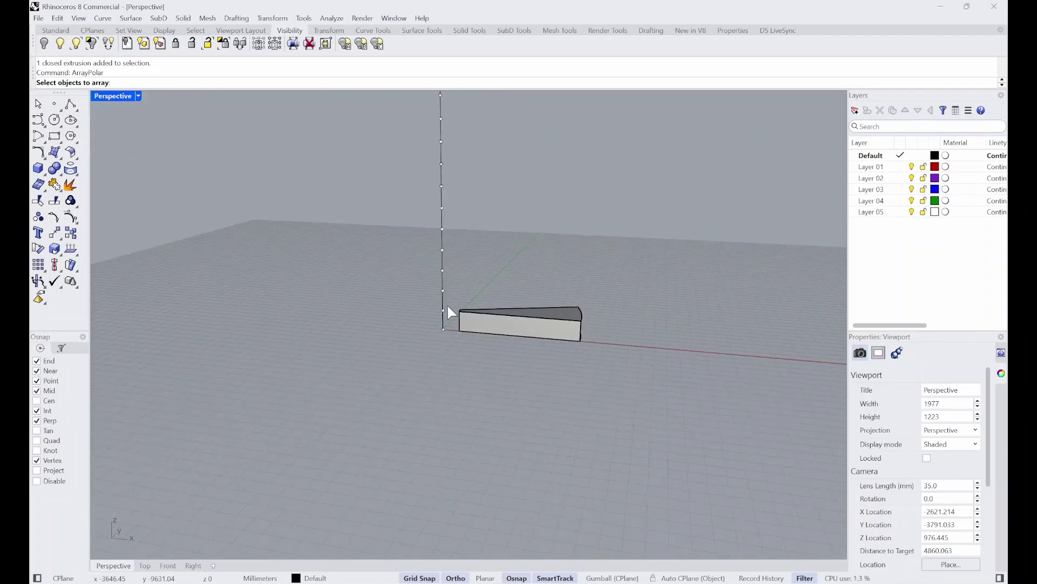
scroll(386, 296, "up", 3)
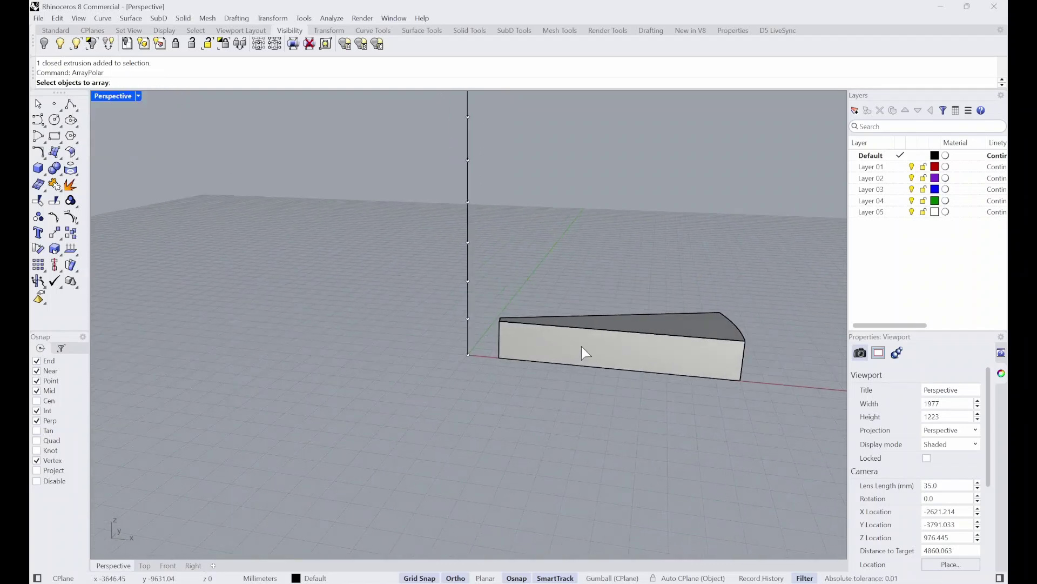
left_click(608, 340)
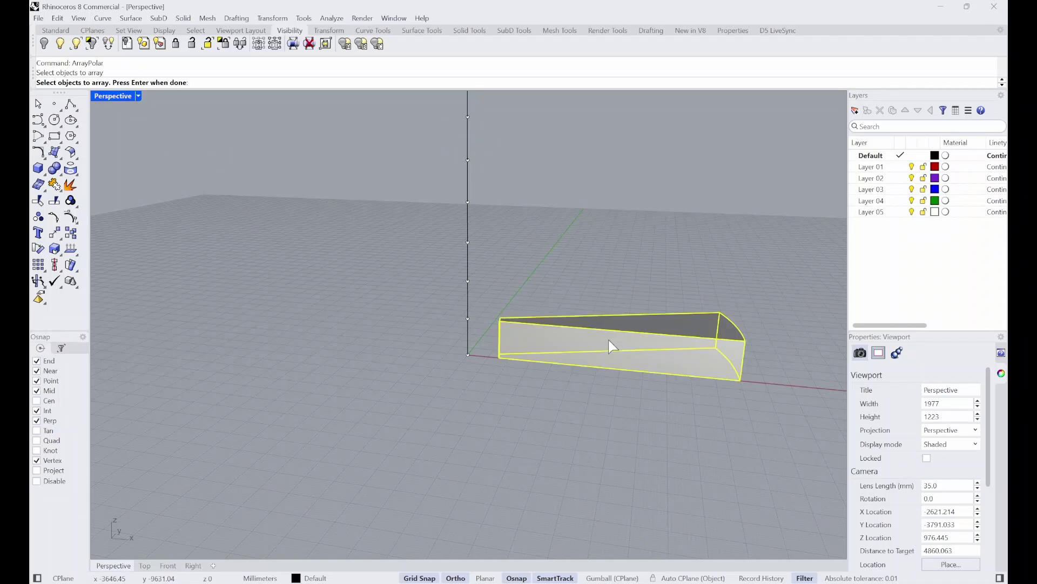
key("Return")
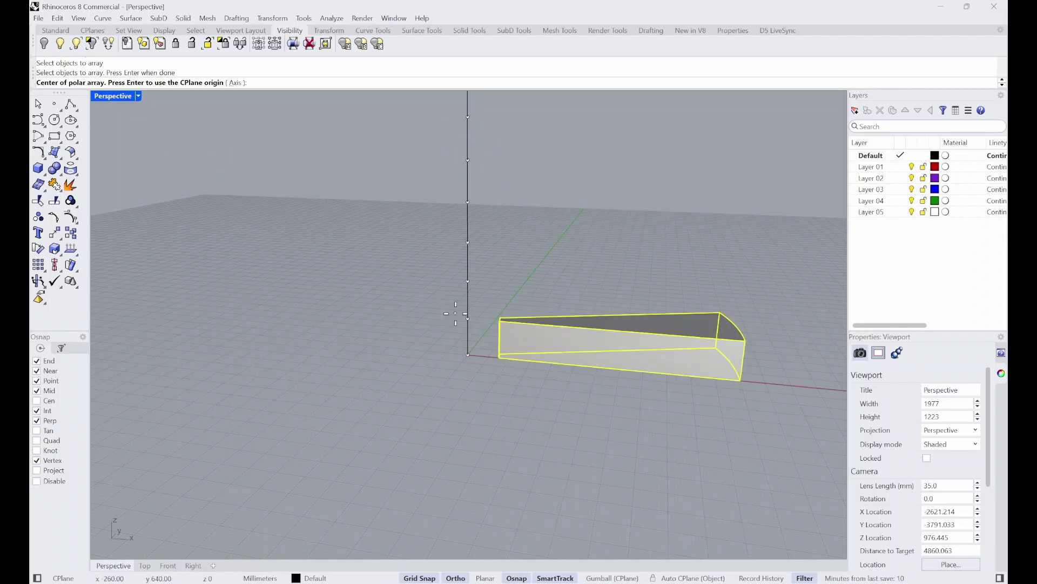
Centre the polar array on the origin (0) and set the number of items to 18.
scroll(488, 335, "up", 2)
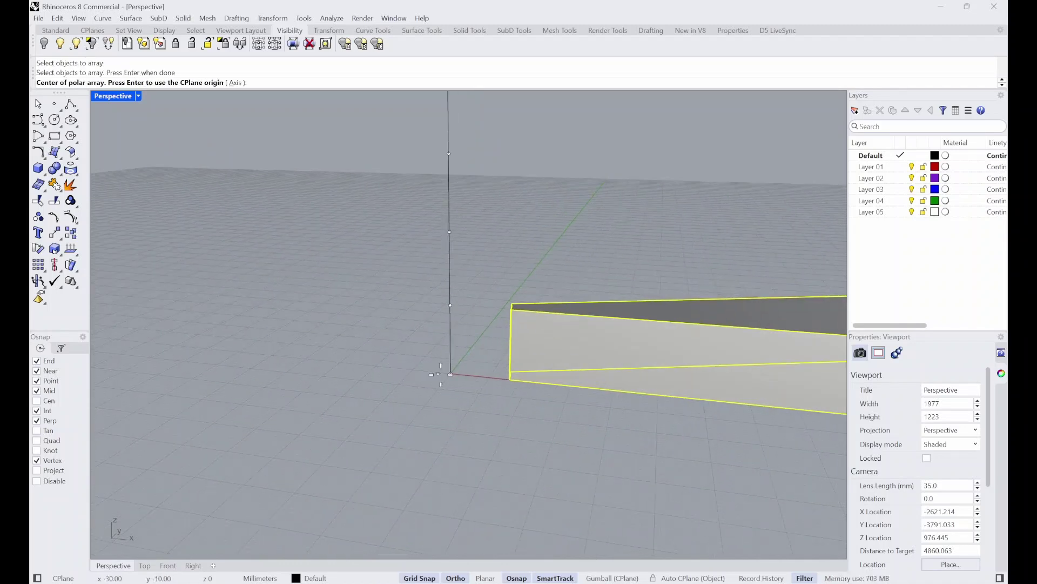
type("0")
key("Return")
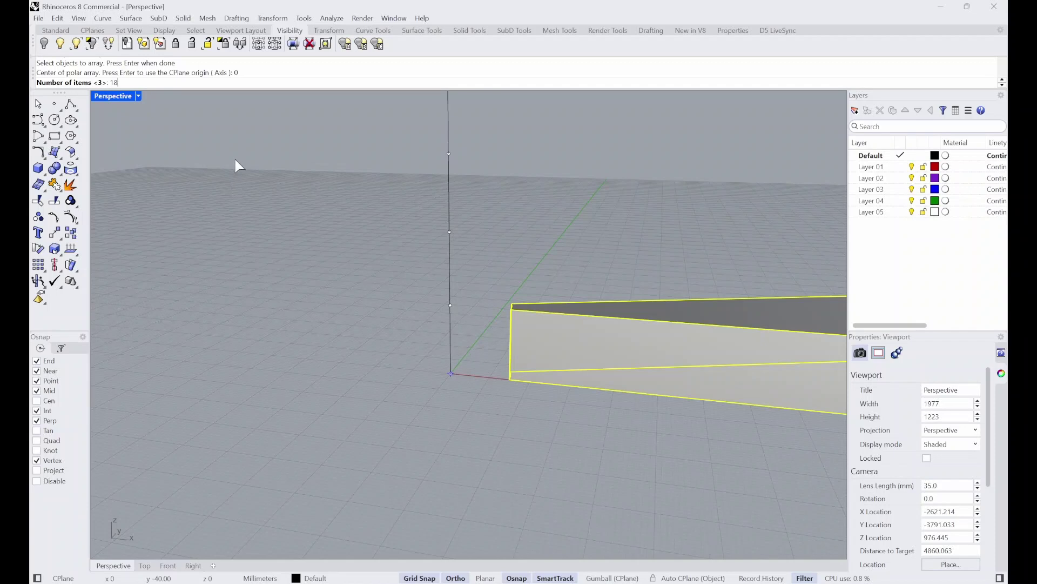
key("Return")
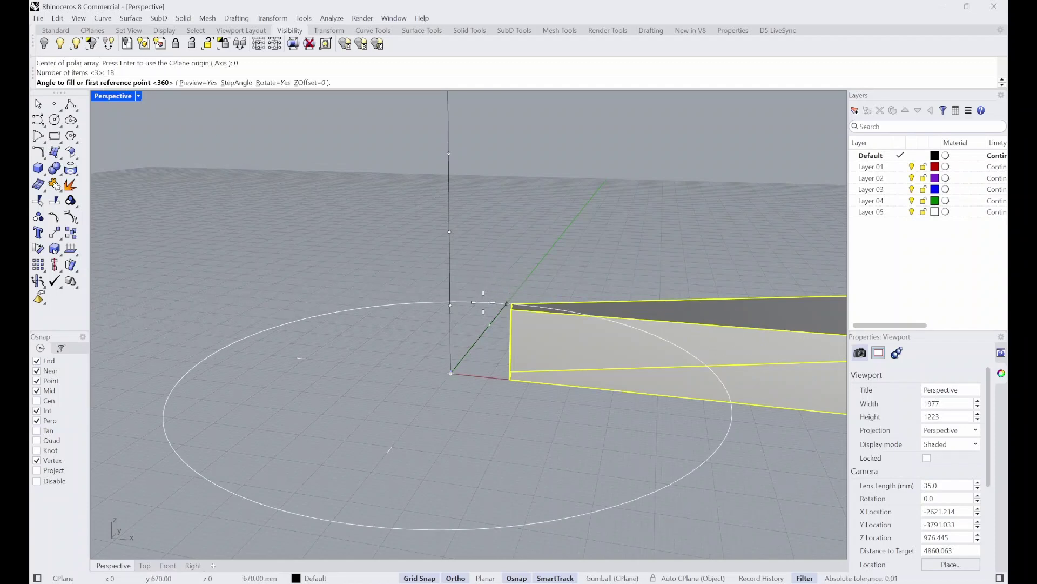
Set the array's Z offset to one line segment, 177.778 mm, measured from the origin to the first division point above it.
scroll(486, 329, "down", 3)
scroll(486, 330, "up", 3)
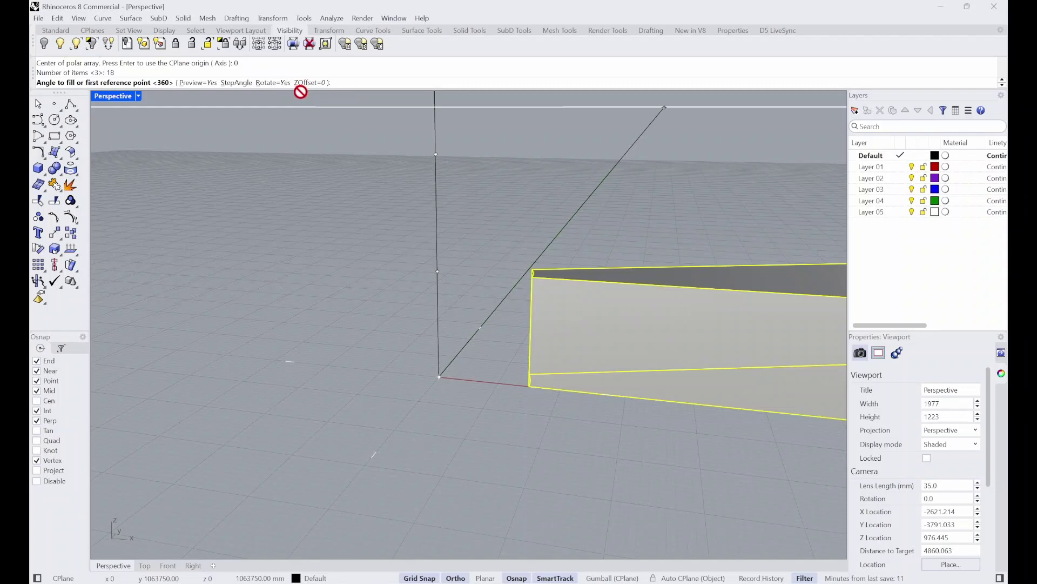
scroll(469, 326, "down", 2)
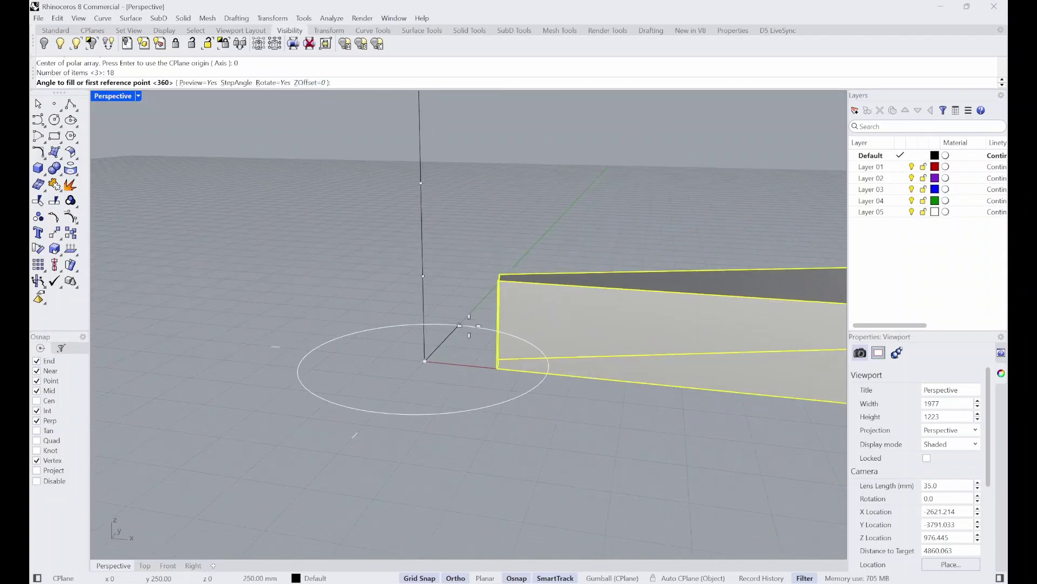
scroll(444, 303, "down", 1)
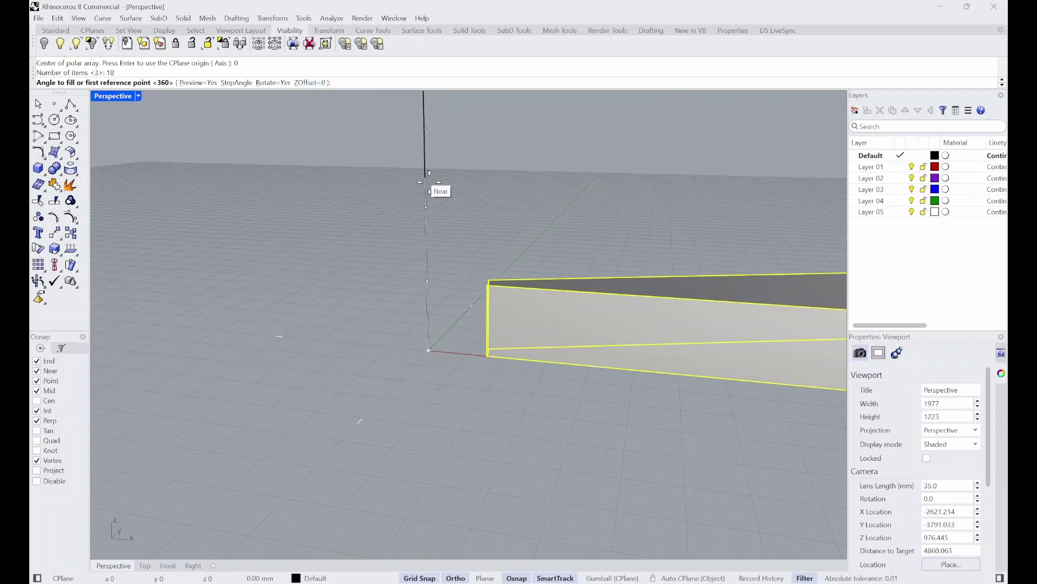
left_click(311, 83)
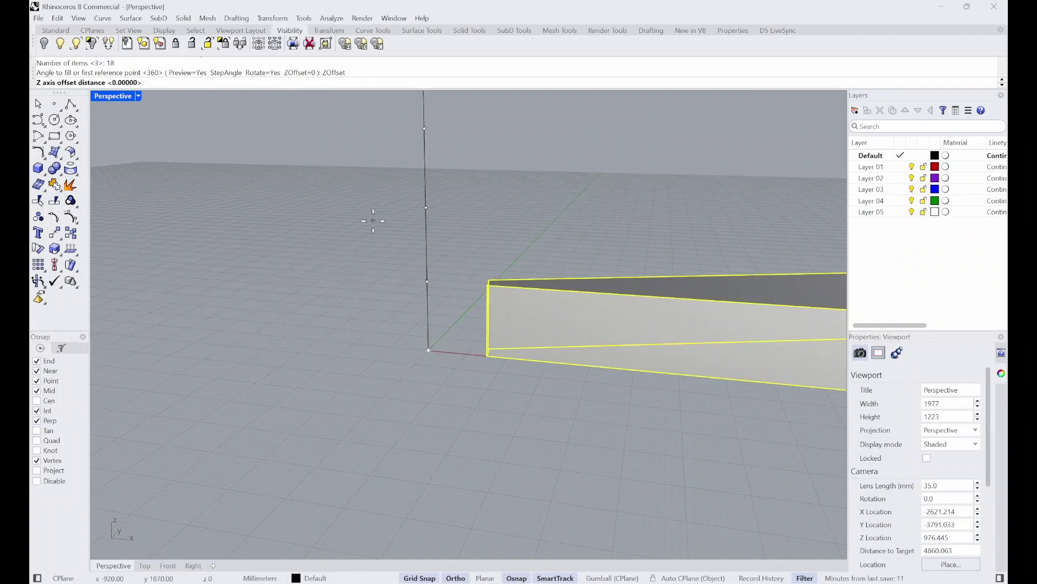
scroll(429, 348, "up", 2)
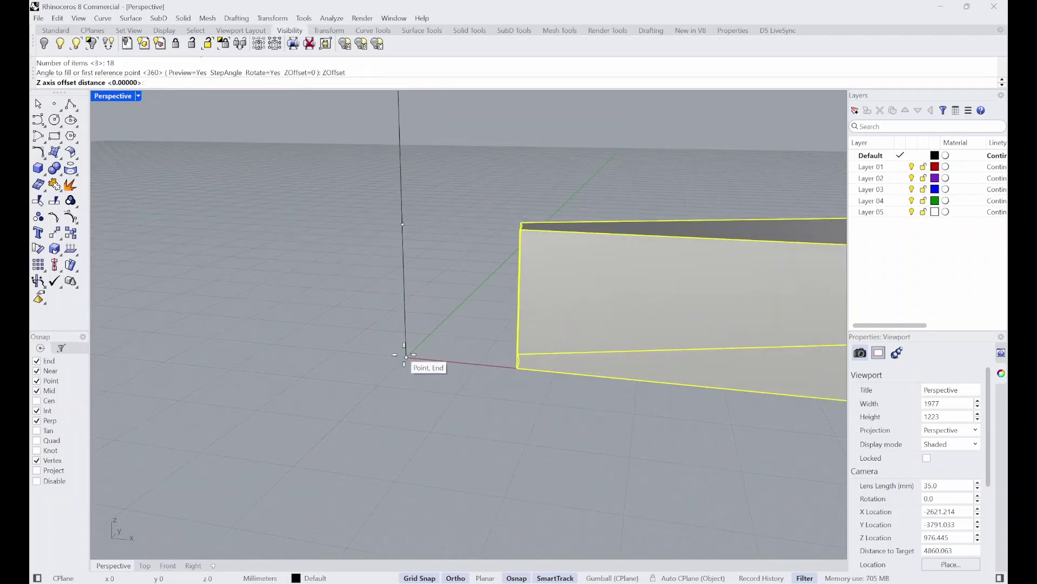
left_click(407, 356)
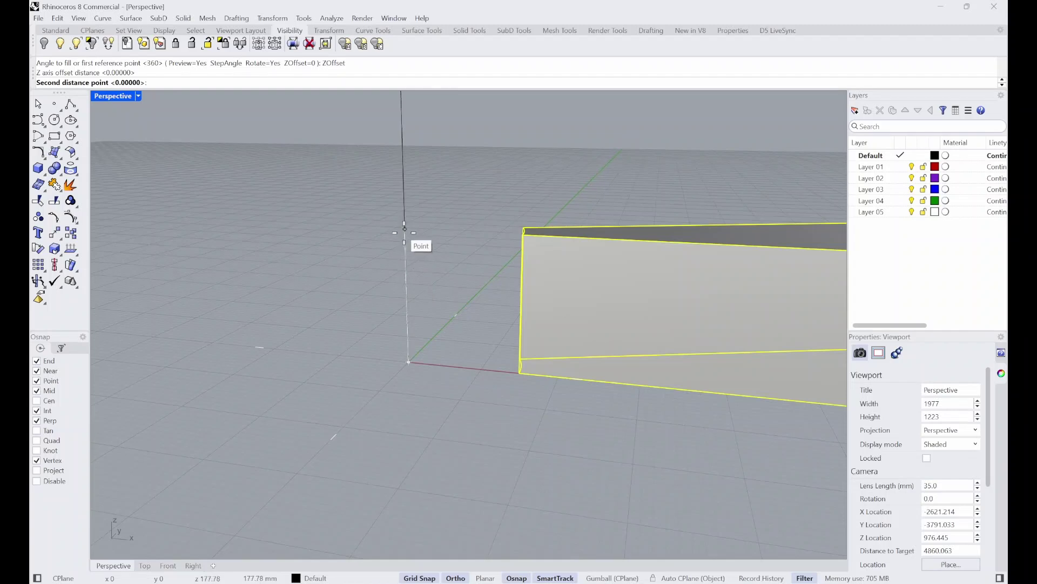
left_click(405, 229)
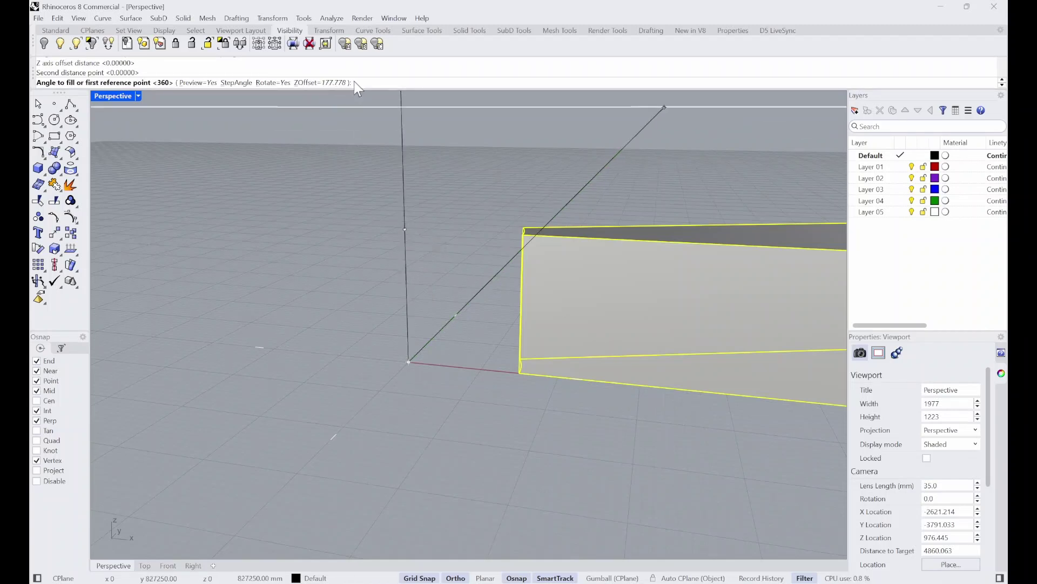
Set the array's fill angle to 360 degrees, using the wedge's outer bottom corner on the X axis as first reference point.
scroll(447, 308, "down", 3)
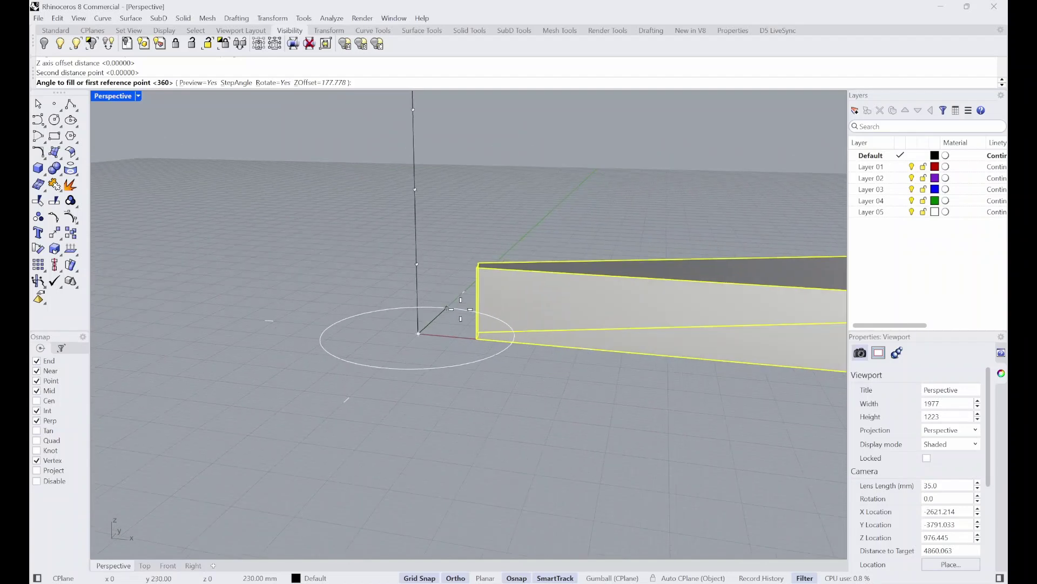
scroll(447, 308, "down", 3)
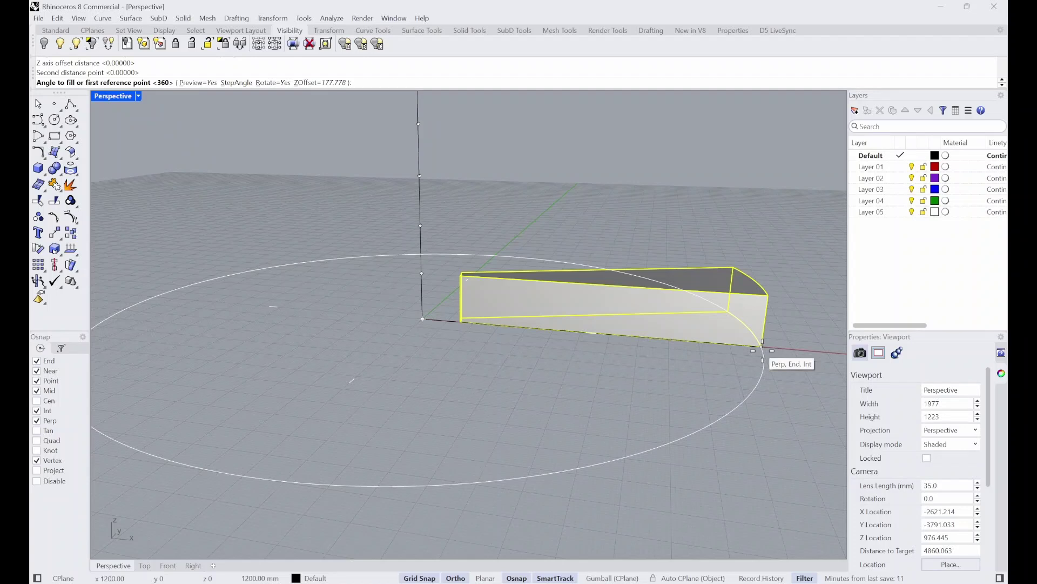
left_click(762, 346)
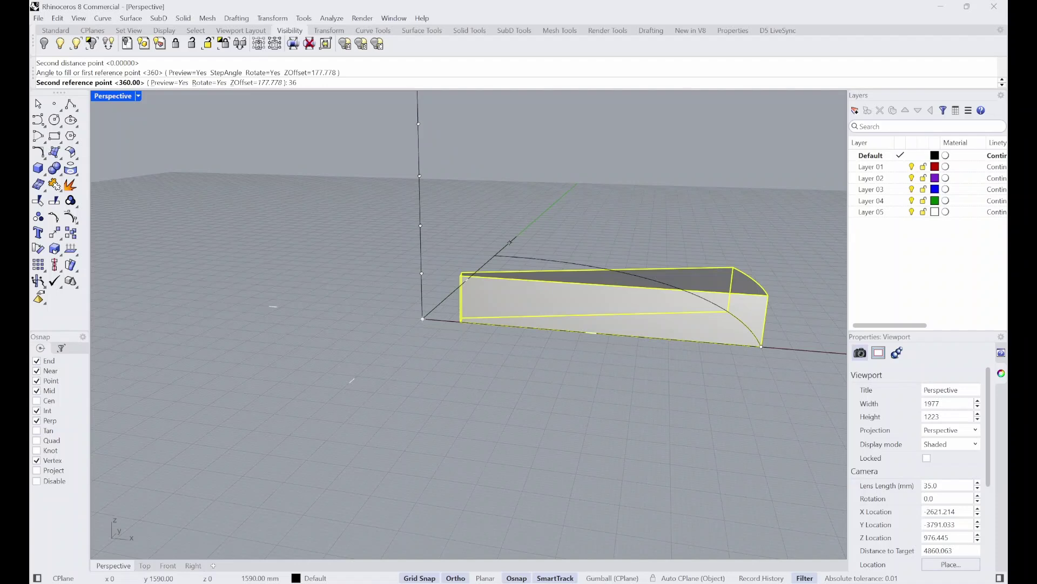
key("Return")
scroll(559, 244, "down", 5)
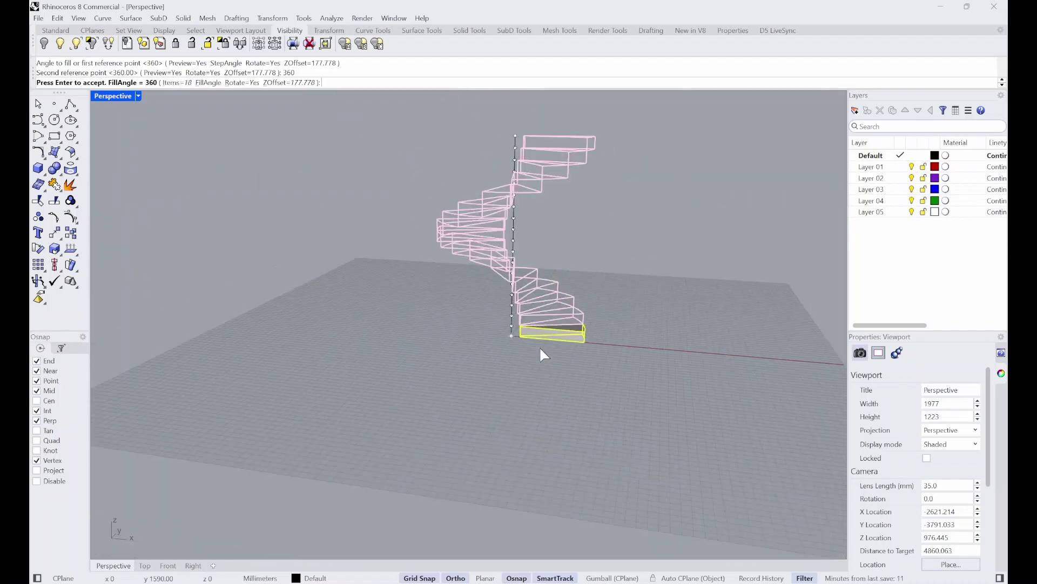
Accept the previewed polar array of the wedge step with 18 items and a 360-degree fill.
scroll(545, 276, "up", 3)
scroll(539, 274, "down", 5)
key("Return")
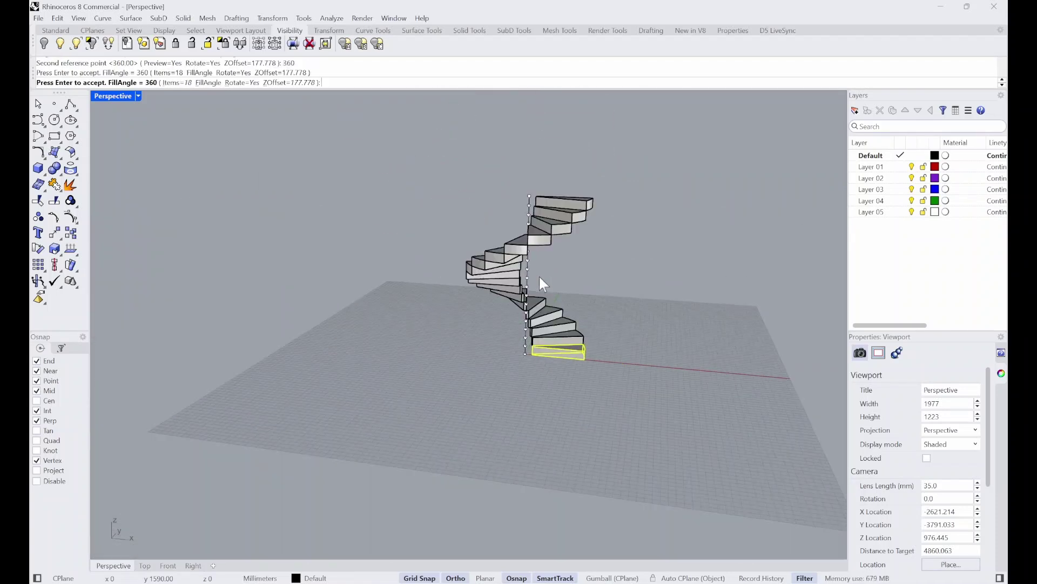
Examine the arrayed spiral staircase from several sides, including the top end of its central line.
scroll(606, 266, "up", 3)
scroll(606, 266, "up", 4)
right_click_drag(606, 266, 625, 283)
scroll(624, 284, "down", 2)
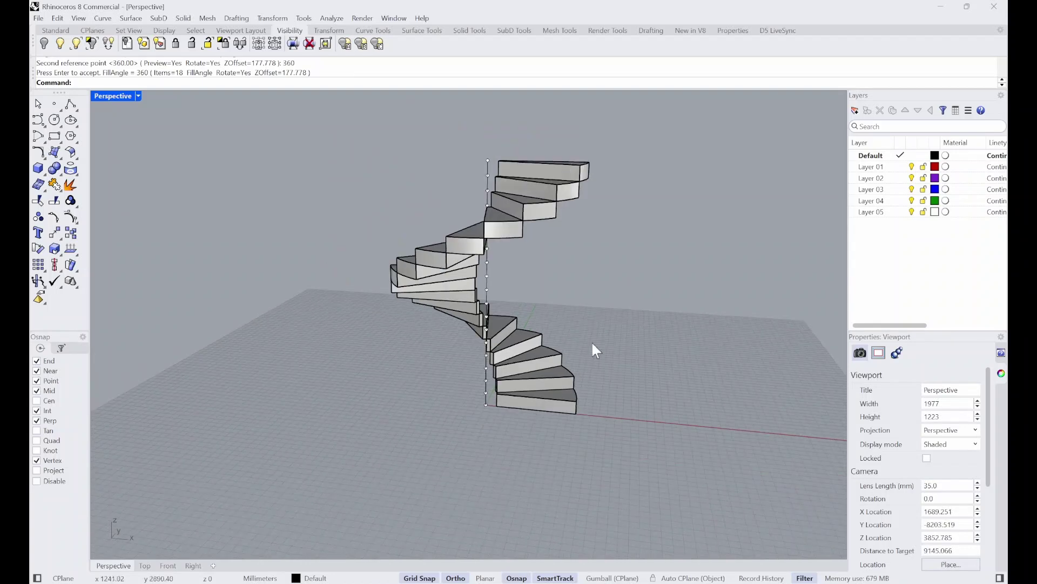
right_click_drag(586, 352, 513, 267)
scroll(514, 265, "down", 6)
scroll(515, 273, "up", 4)
scroll(532, 272, "down", 4)
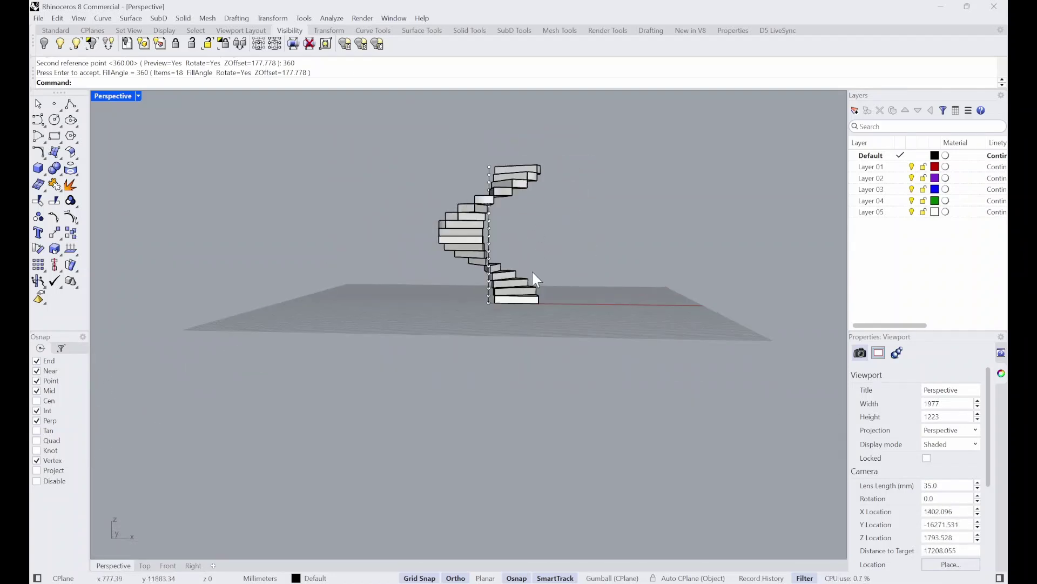
scroll(535, 278, "up", 5)
right_click_drag(535, 281, 501, 297)
scroll(501, 298, "down", 3)
scroll(507, 350, "up", 3)
scroll(507, 350, "down", 3)
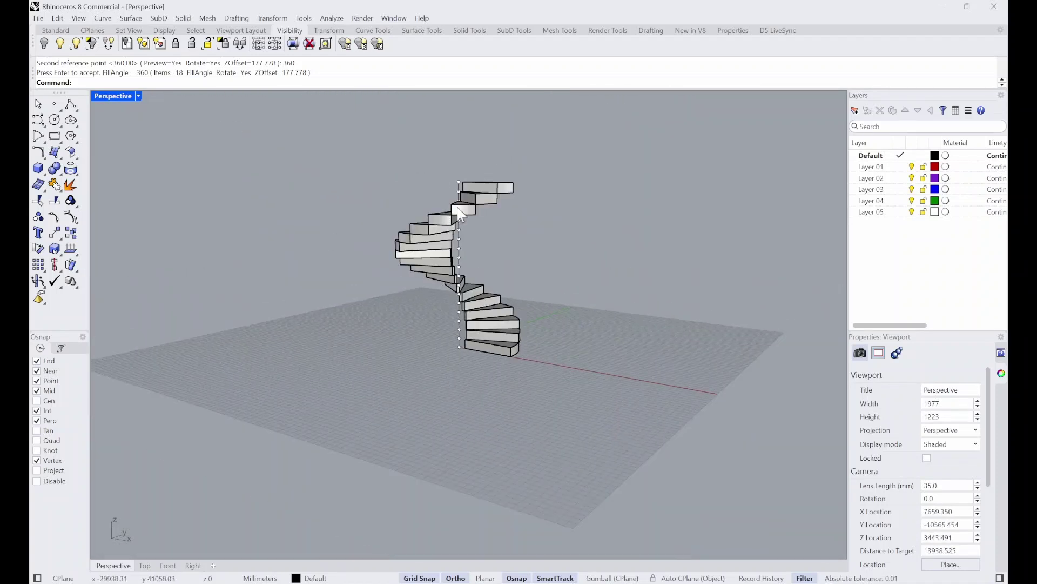
scroll(463, 198, "up", 3)
left_click(466, 191)
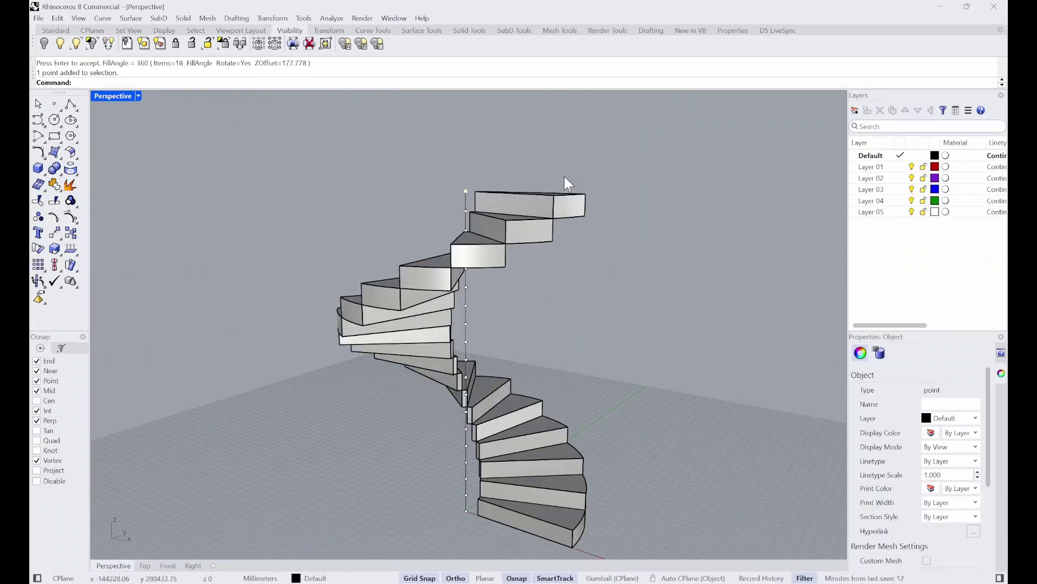
scroll(503, 188, "down", 1)
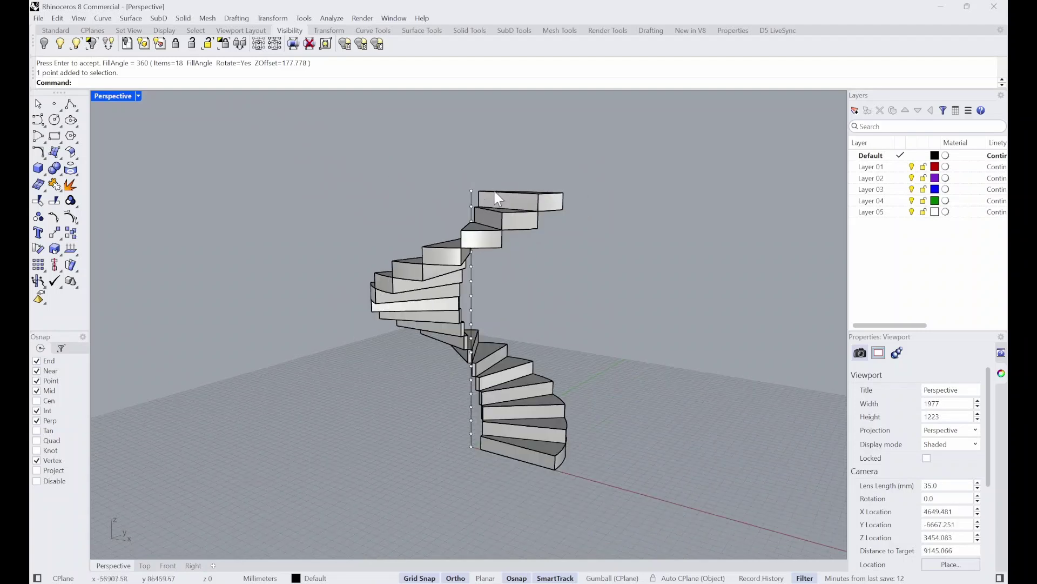
Select all 18 steps of the spiral staircase, combine them with the Group command, and clear the selection.
left_click(542, 200)
left_click(523, 216, "shift")
left_click(472, 247, "shift")
left_click(439, 270, "shift")
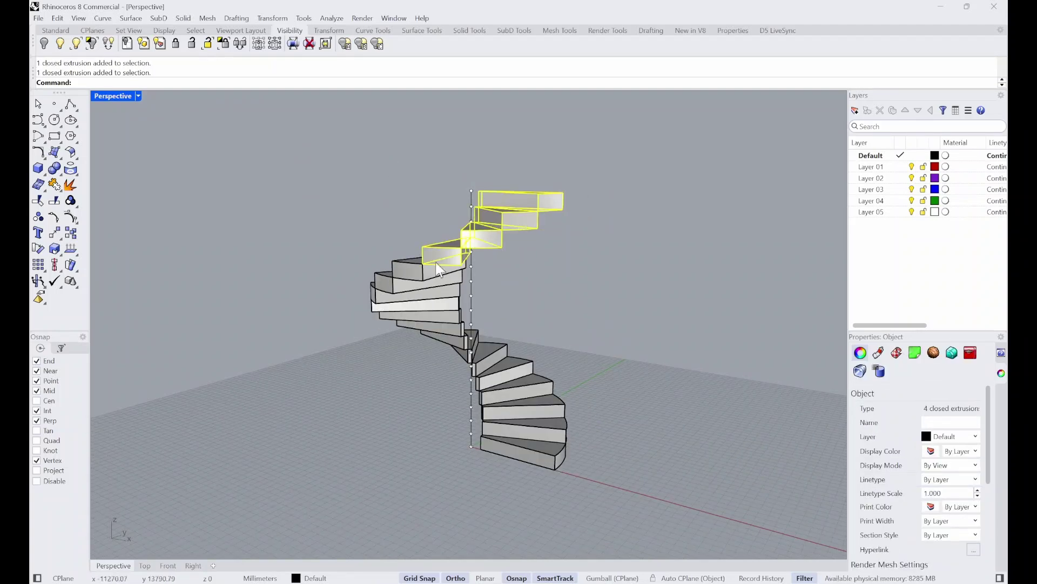
left_click(391, 303, "shift")
right_click_drag(391, 302, 577, 288)
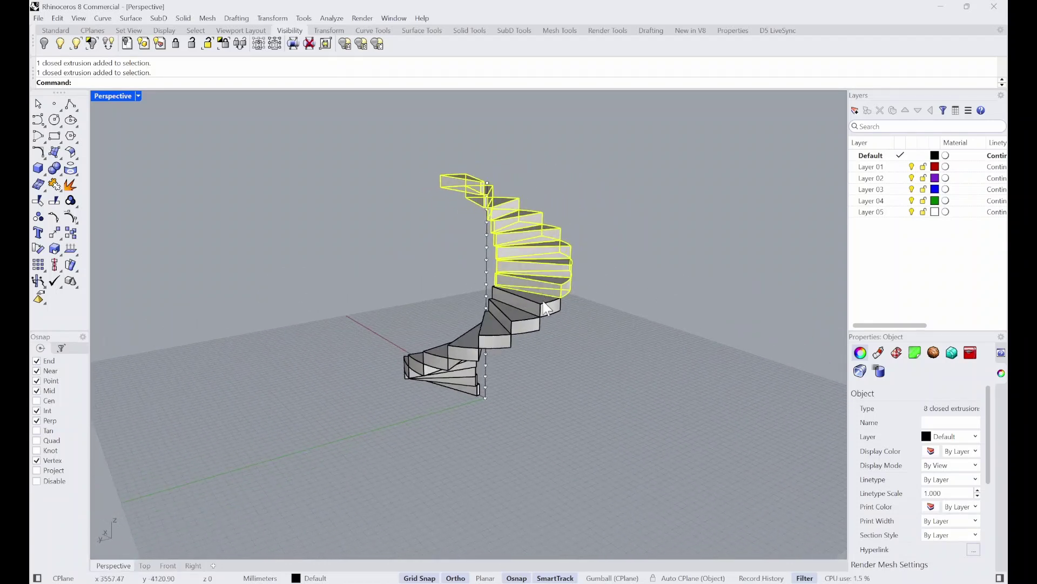
left_click(501, 340, "shift")
right_click_drag(501, 340, 632, 346)
left_click(492, 343, "shift")
left_click(484, 361, "shift")
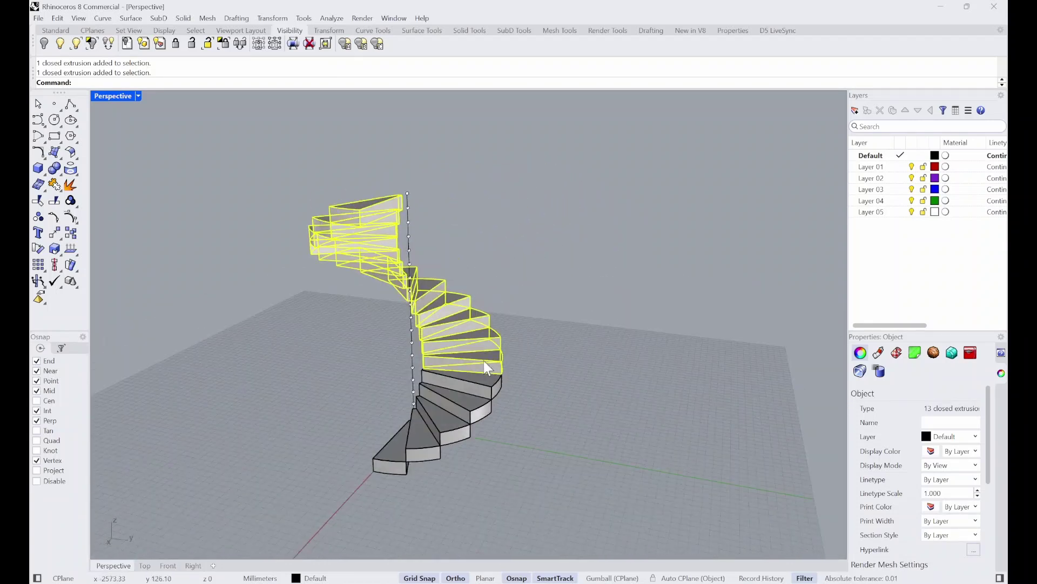
left_click(402, 460, "shift")
scroll(572, 293, "down", 10)
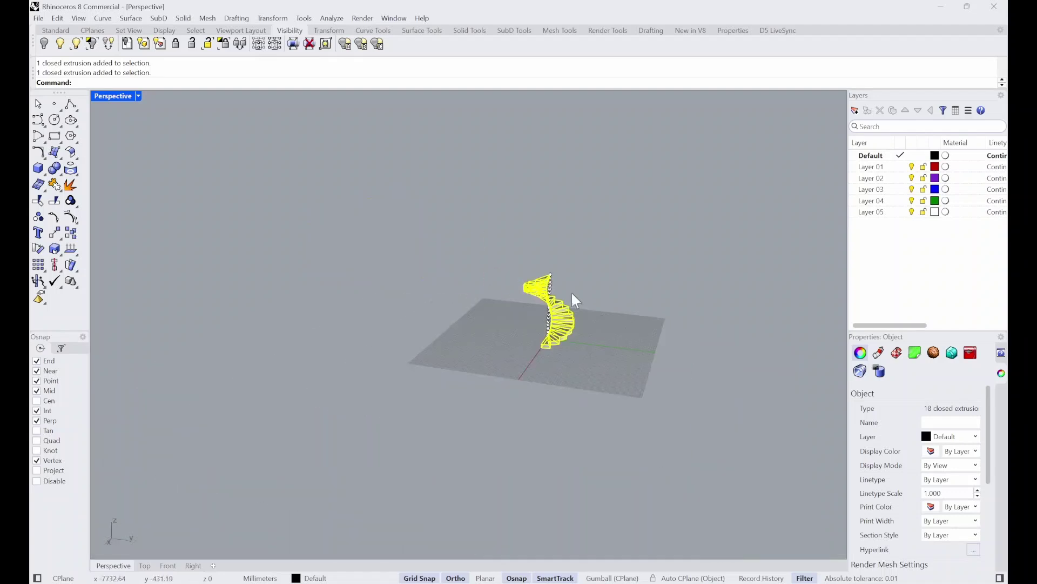
right_click_drag(572, 292, 445, 259)
scroll(505, 316, "up", 10)
scroll(445, 259, "down", 5)
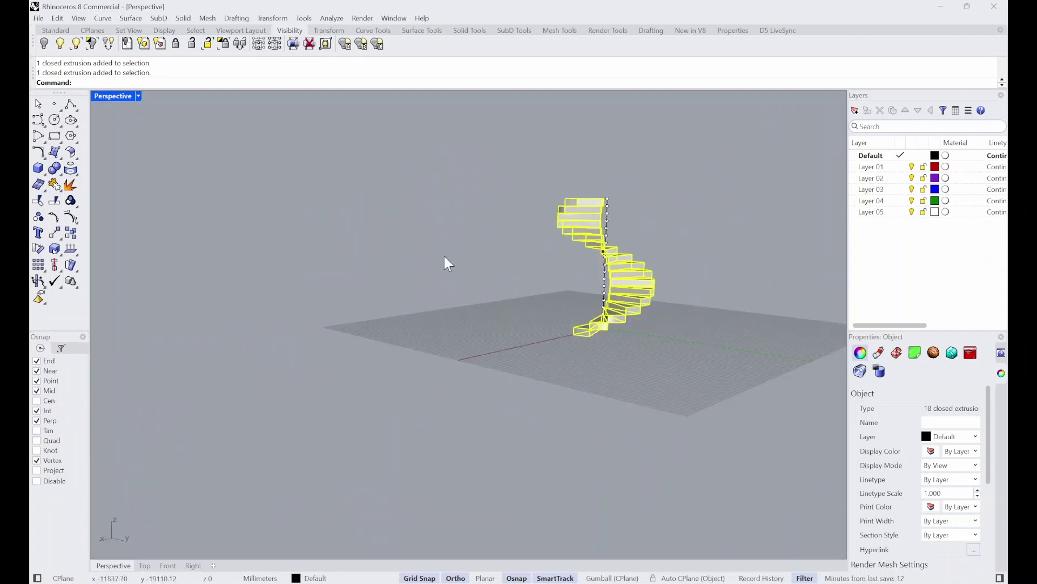
scroll(724, 280, "up", 10)
right_click_drag(584, 270, 655, 227)
scroll(486, 302, "down", 7)
scroll(481, 303, "up", 5)
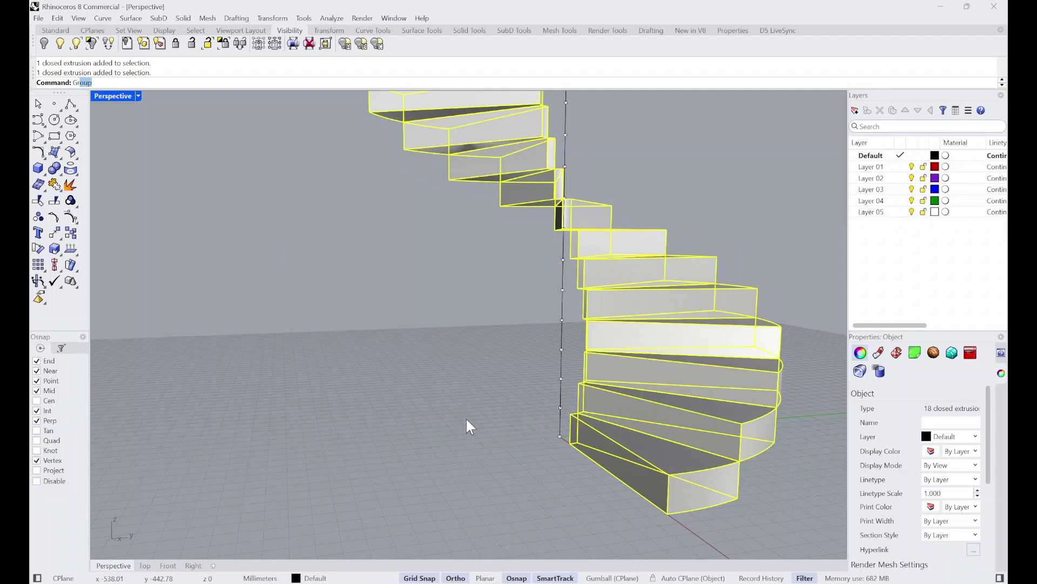
type("Grou")
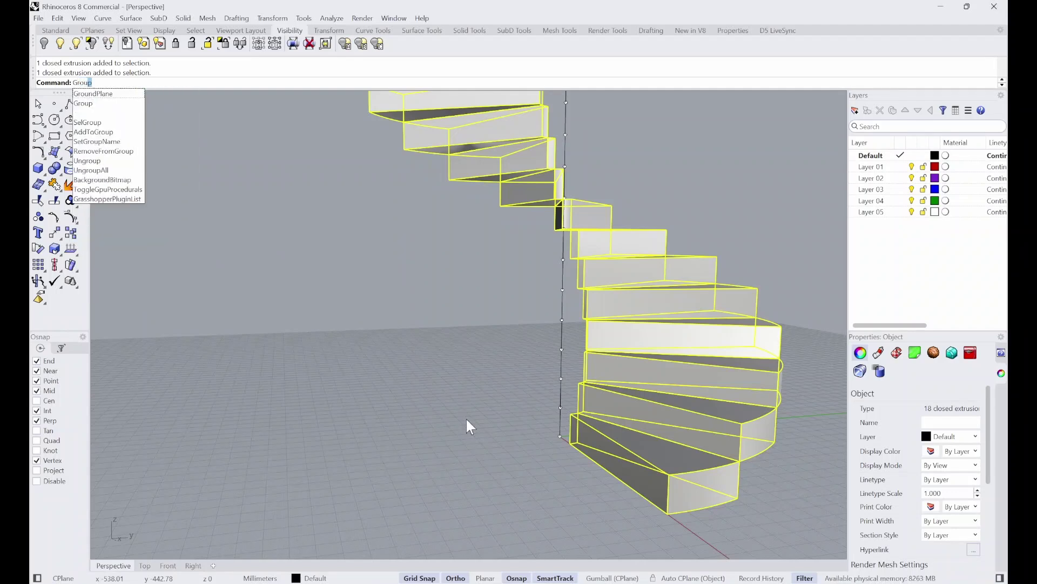
key("Return")
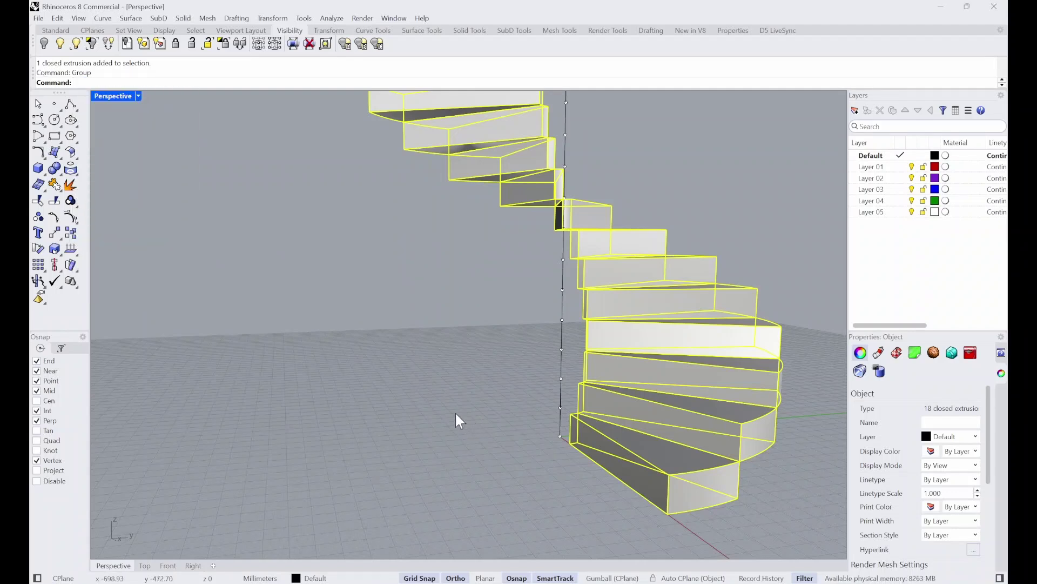
key("Escape")
Check the group by selecting the staircase through a single step, then deselect it.
right_click_drag(455, 411, 627, 304)
left_click(628, 306)
left_click(680, 219)
right_click_drag(680, 219, 604, 216)
scroll(604, 216, "down", 8)
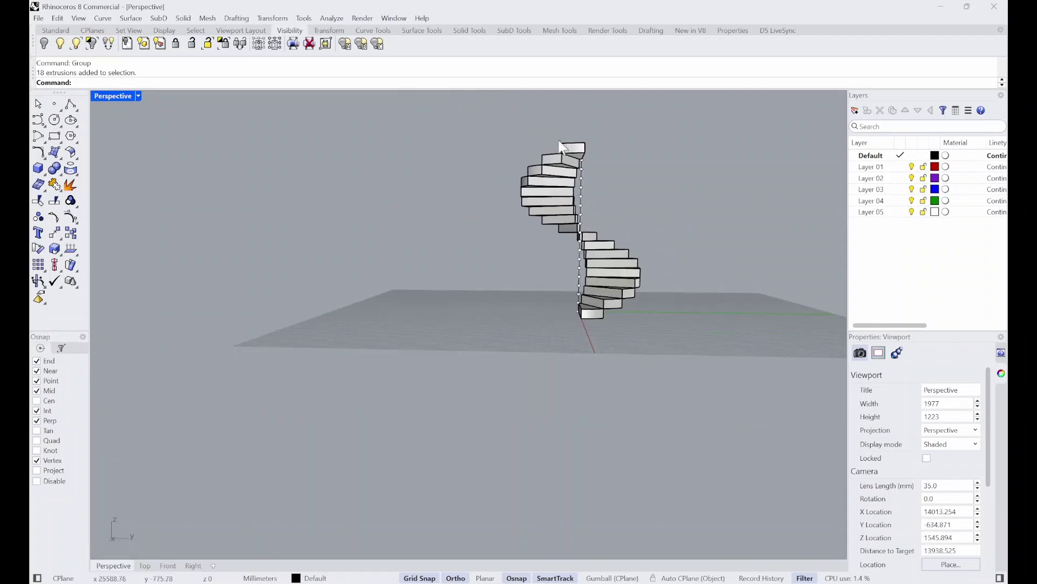
Delete the vertical centre line and all of its division points, leaving the grouped steps in place.
left_click_drag(530, 123, 602, 348)
right_click_drag(591, 294, 643, 292)
left_click_drag(517, 138, 592, 330)
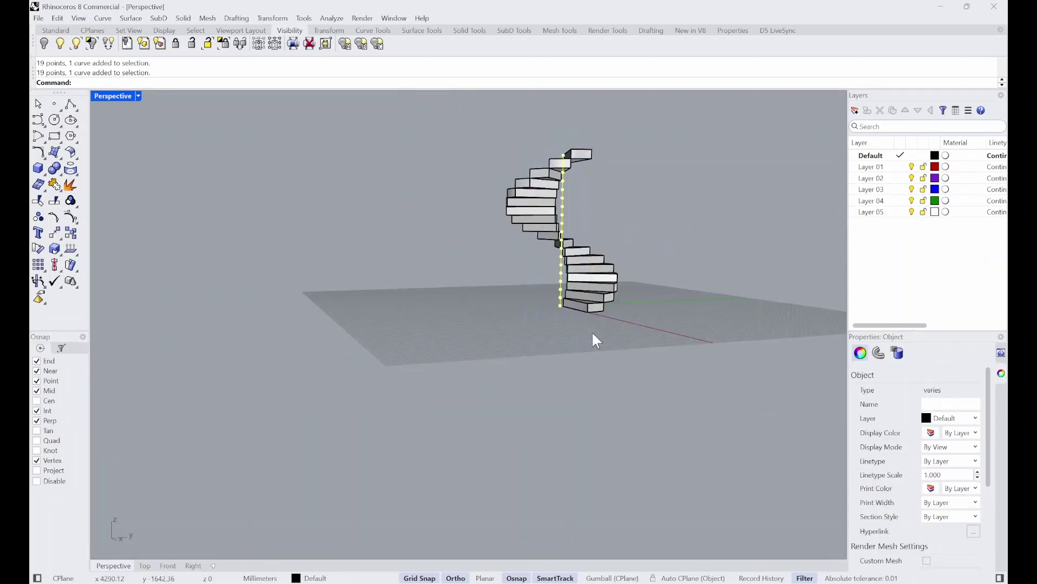
key("Delete")
Check the grouped staircase's selection once more and examine the bare steps from different angles.
left_click(601, 264)
left_click(678, 218)
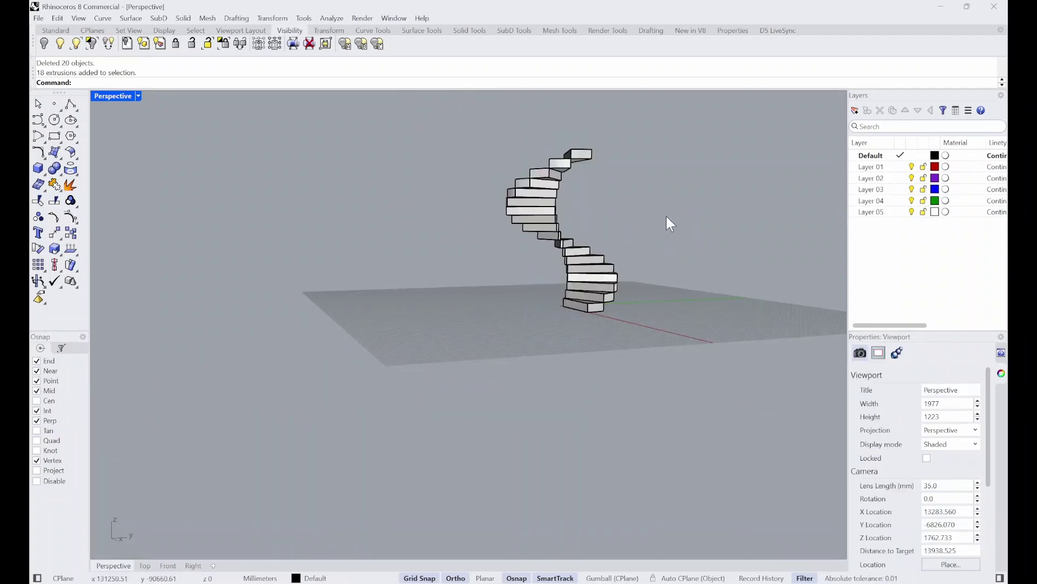
scroll(649, 198, "up", 8)
right_click_drag(658, 263, 507, 320)
scroll(596, 251, "down", 7)
scroll(606, 307, "up", 6)
scroll(507, 320, "up", 2)
right_click_drag(536, 162, 604, 269, "shift")
scroll(543, 238, "down", 6)
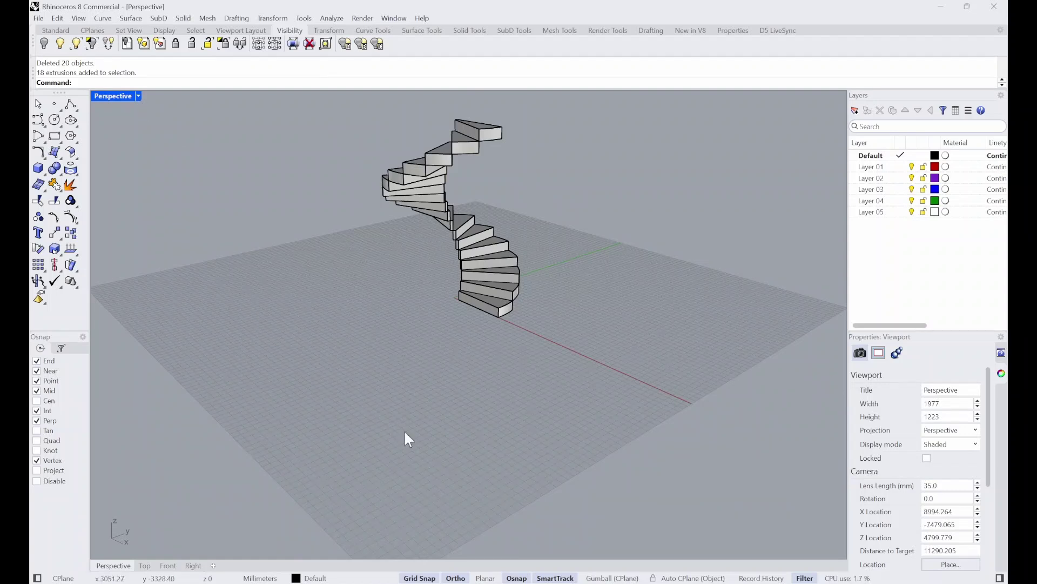
Switch from the maximised Perspective view to a maximised Front view with the whole staircase in frame.
double_click(125, 97)
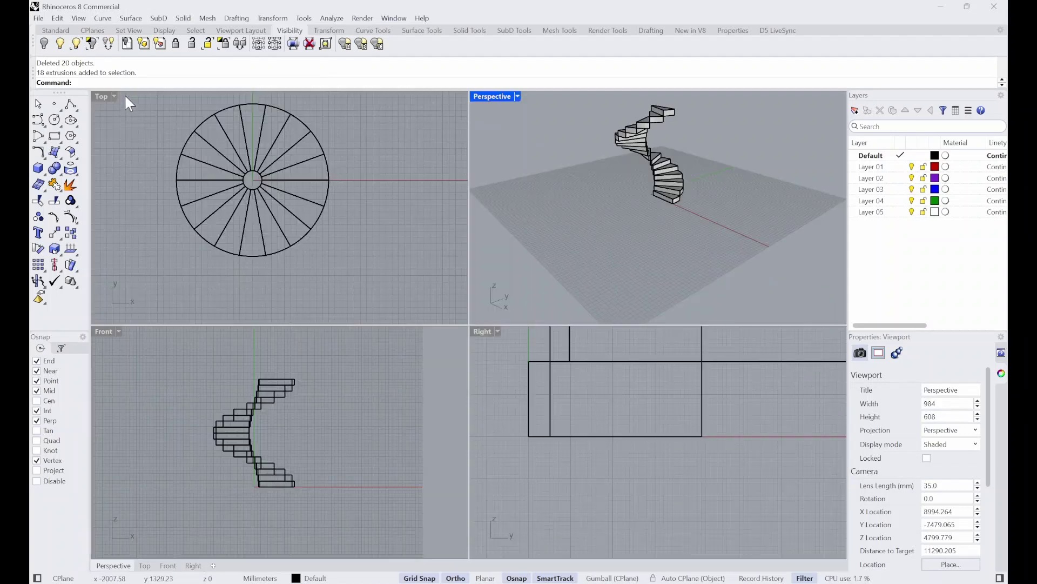
double_click(105, 329)
scroll(481, 289, "down", 5)
scroll(628, 331, "up", 11)
scroll(471, 304, "down", 10)
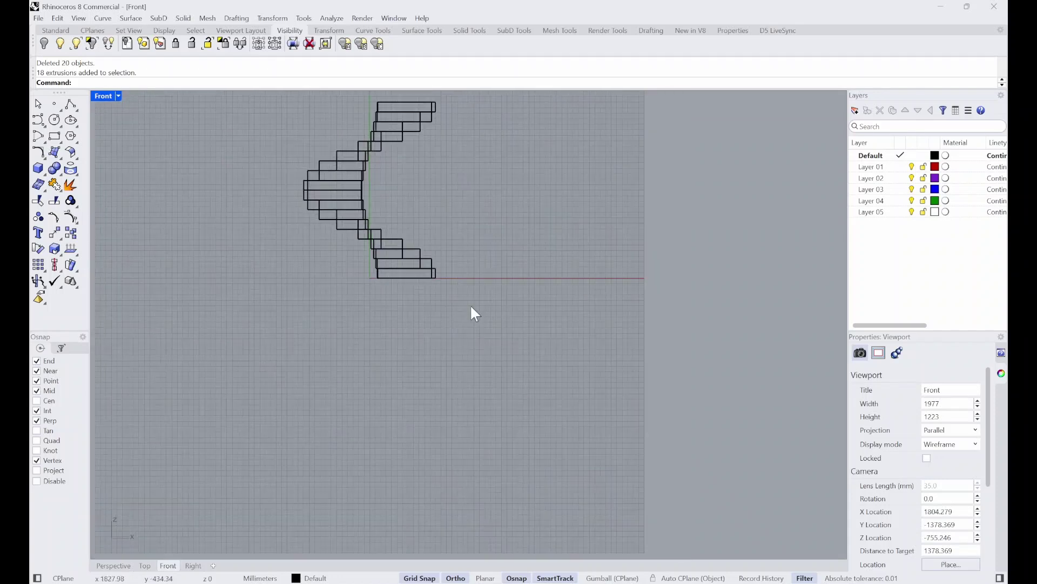
scroll(478, 225, "up", 9)
scroll(478, 226, "down", 6)
scroll(431, 343, "up", 9)
scroll(430, 343, "down", 10)
scroll(466, 256, "up", 4)
scroll(466, 255, "up", 3)
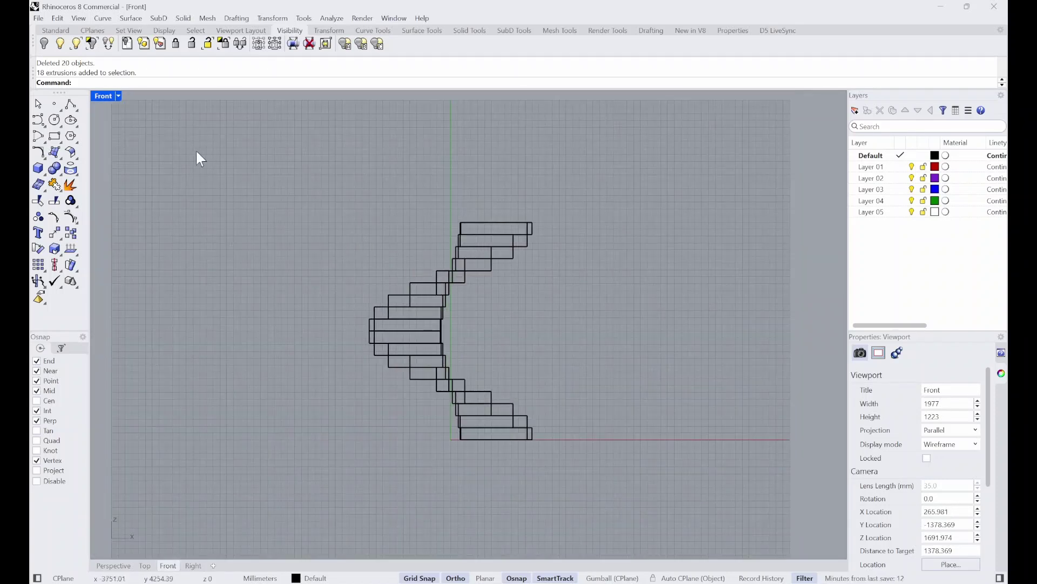
Start a Helix with its axis running from the origin (0) vertically upward for 3200 mm.
type("Helix")
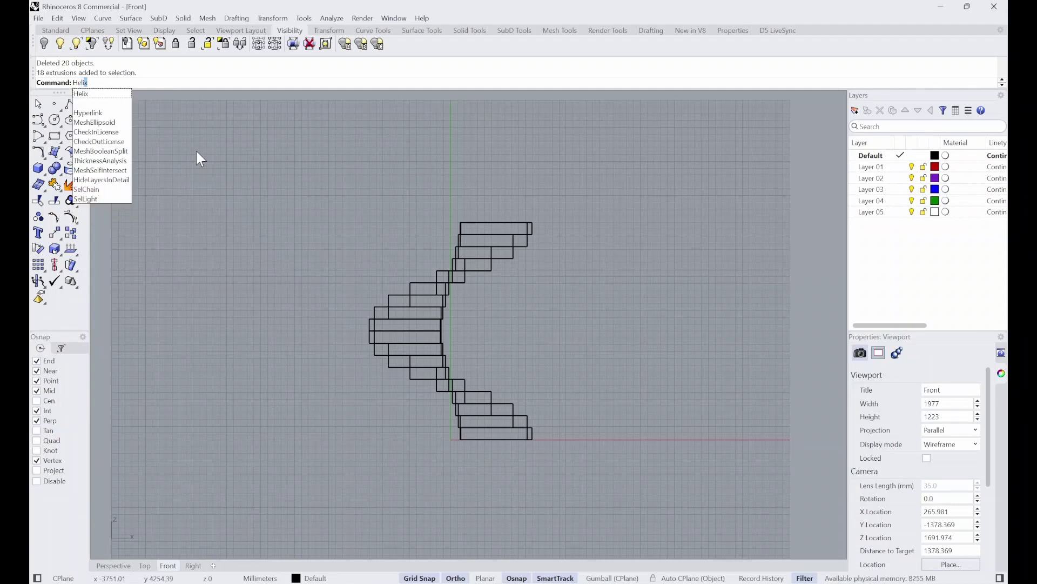
key("Return")
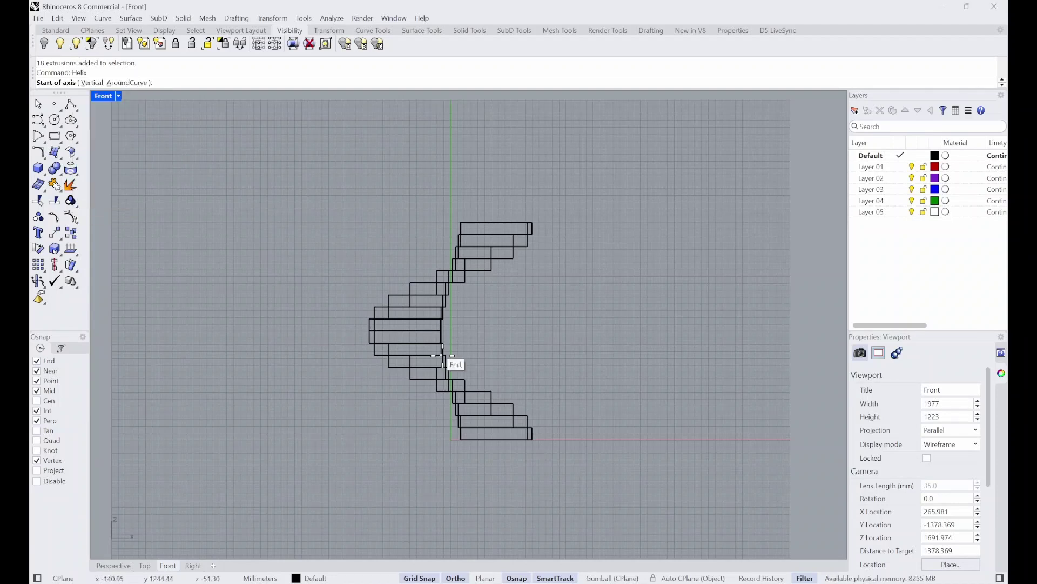
scroll(467, 450, "up", 1)
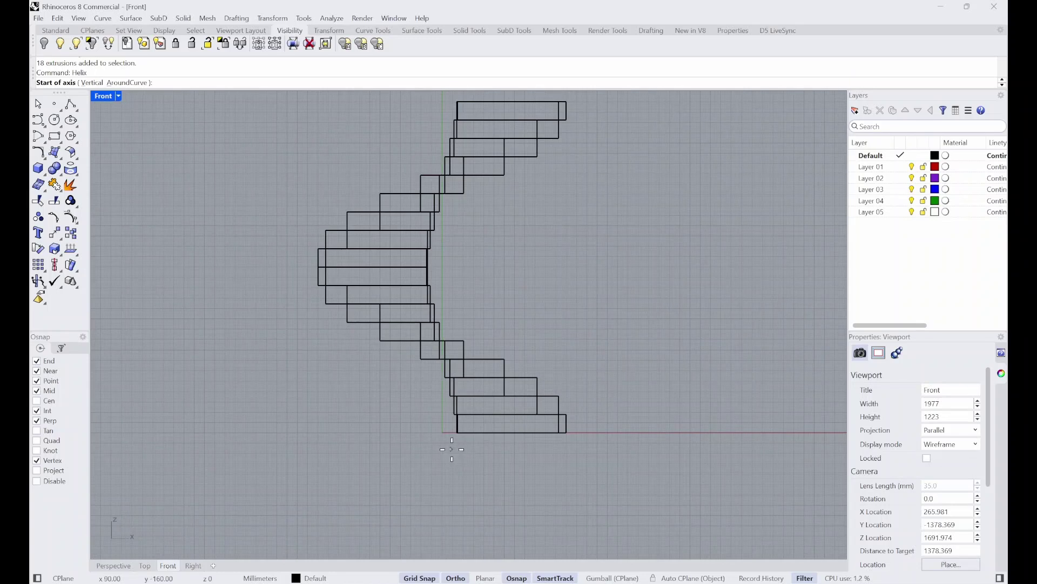
scroll(444, 443, "up", 1)
scroll(450, 410, "down", 1)
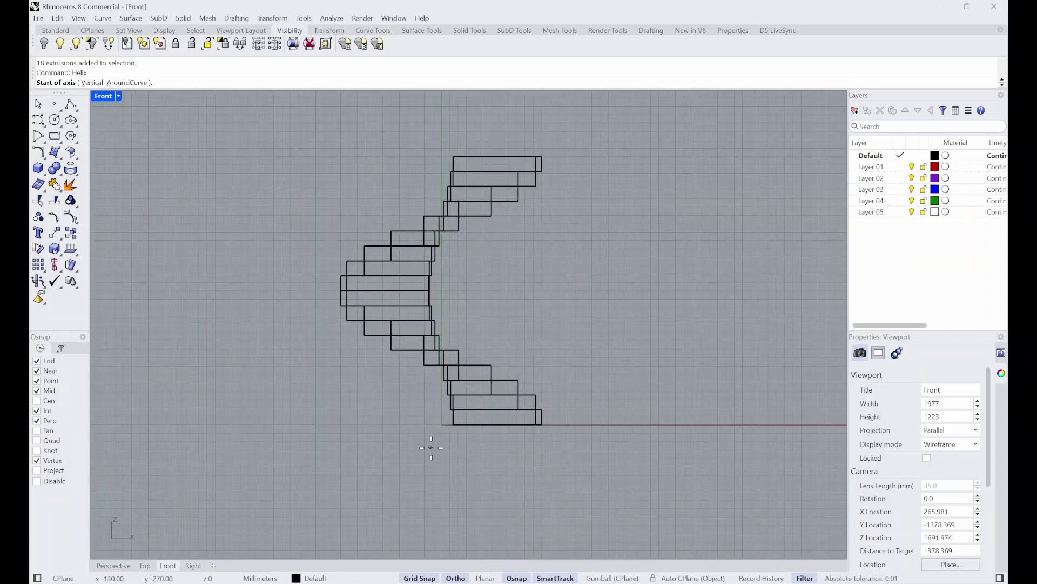
type("0")
key("Return")
scroll(438, 480, "down", 1)
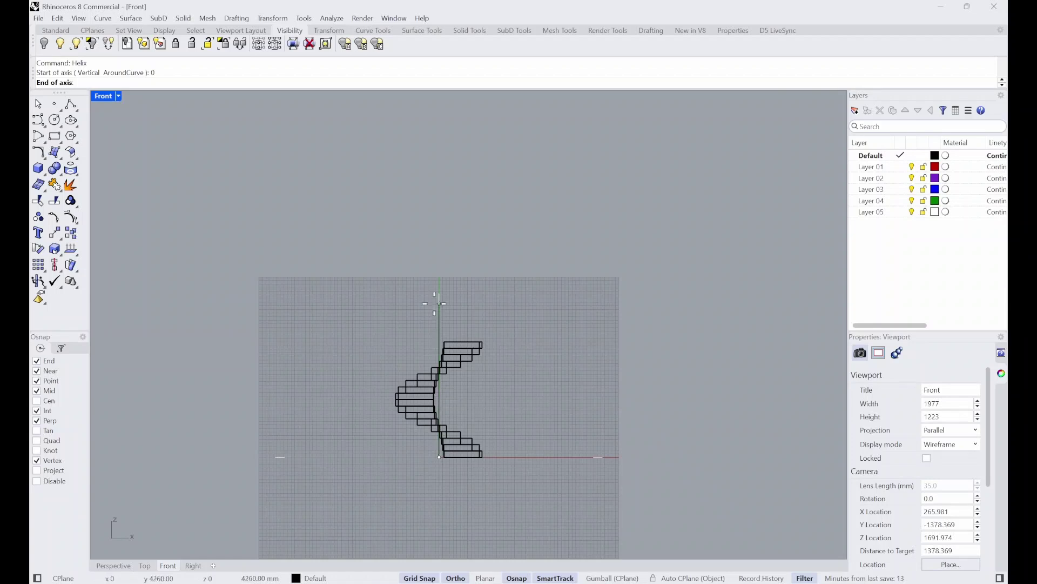
scroll(439, 292, "up", 1)
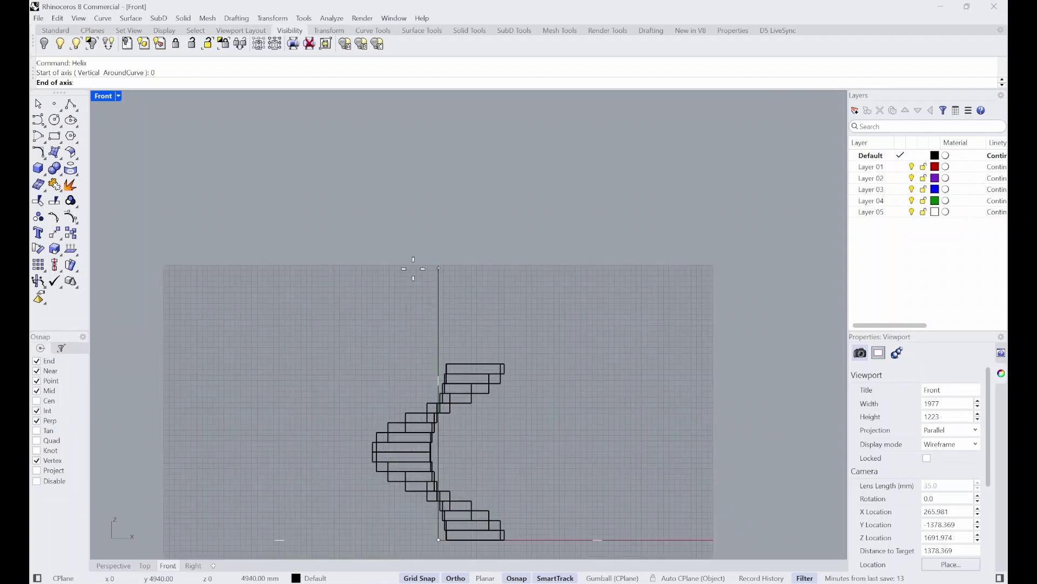
type("3200")
key("Return")
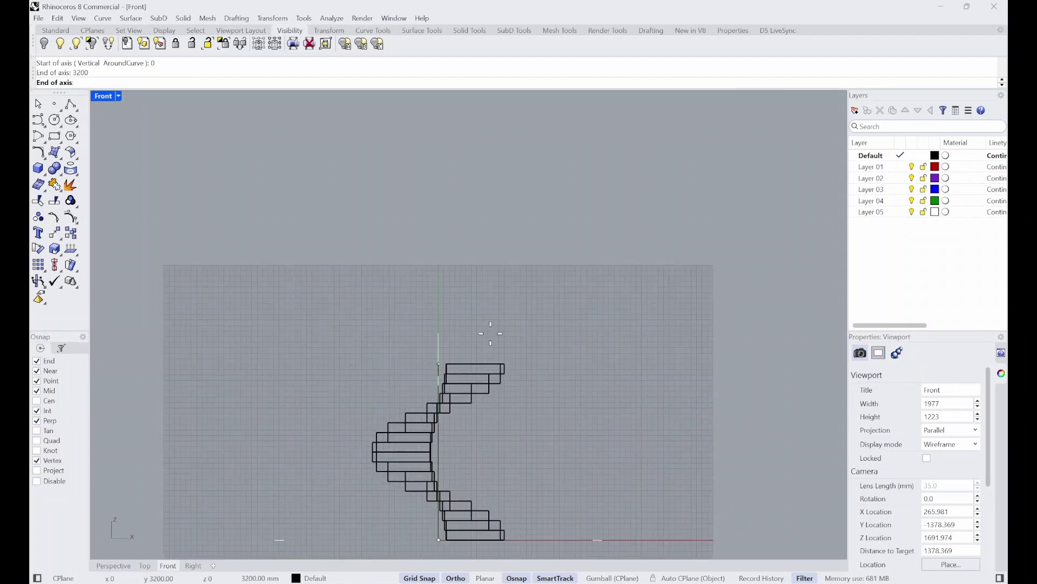
left_click(383, 315)
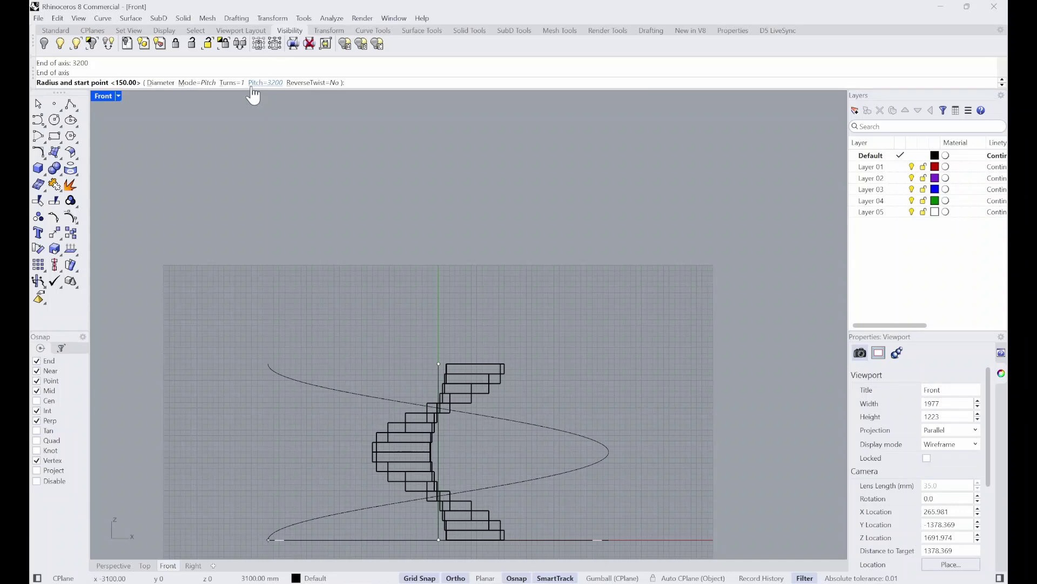
Set the helix pitch to 3200.
left_click(265, 83)
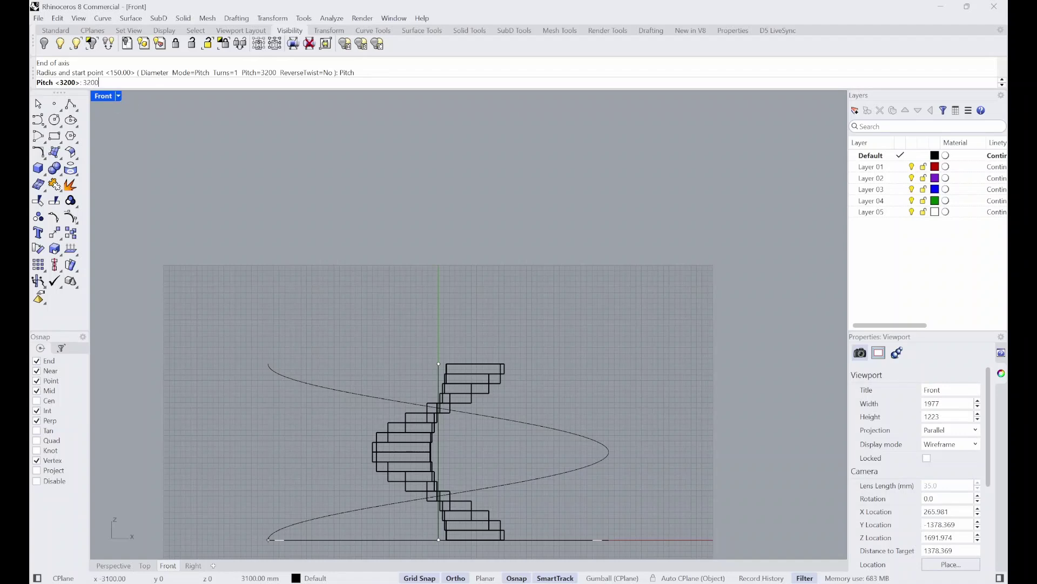
type("3200")
key("Return")
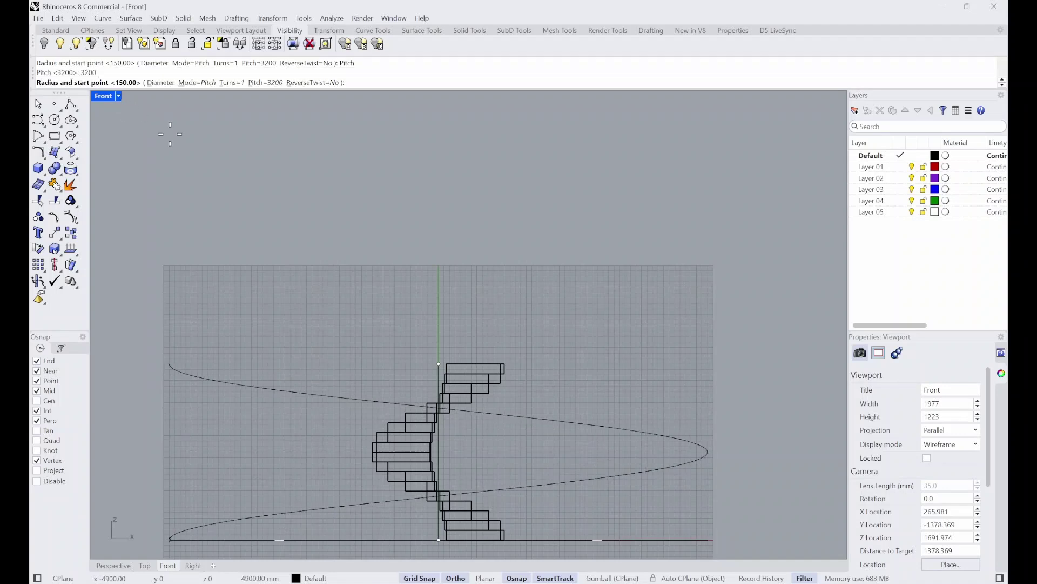
Try a helix pitch of 300 to compare how closely the turns are spaced.
left_click(267, 82)
type("300")
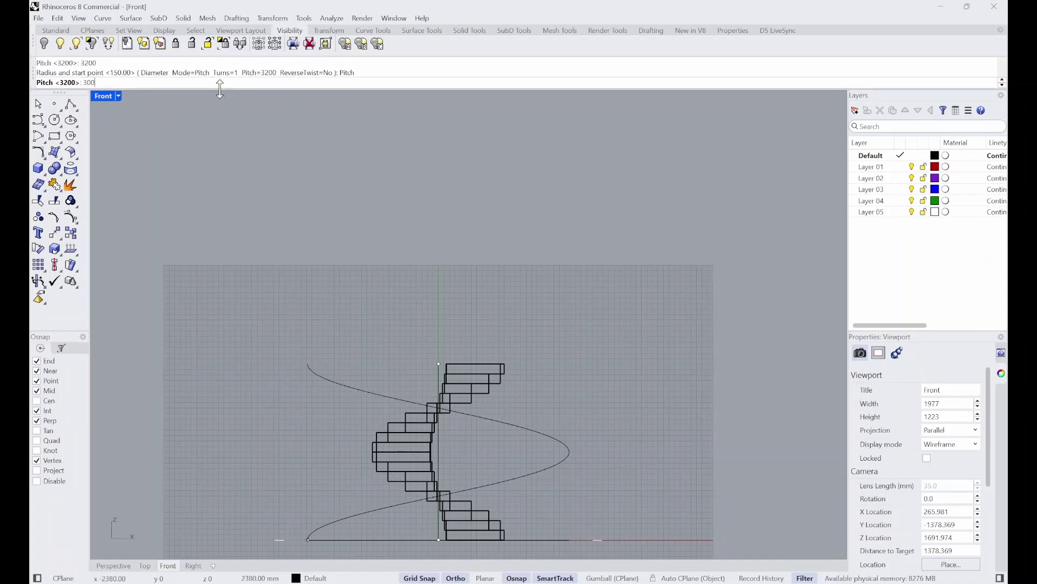
key("Return")
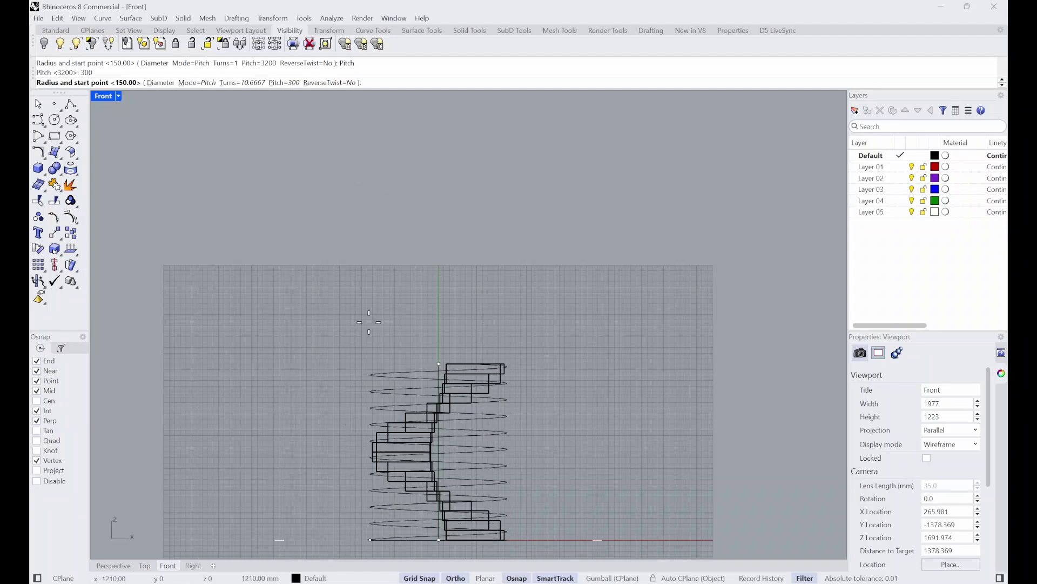
Restore the helix pitch to 3200, matching the height of the staircase.
left_click(282, 82)
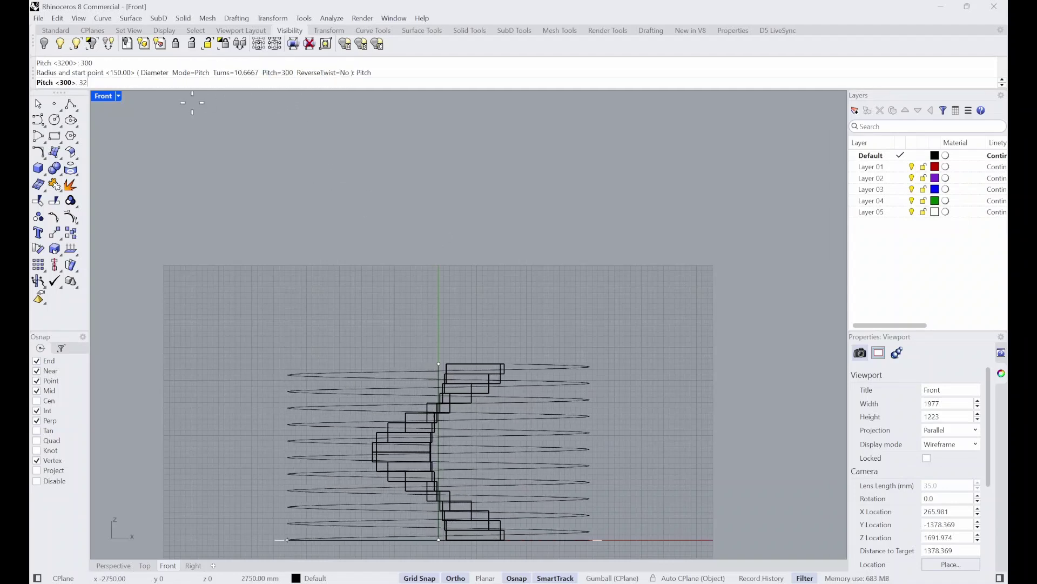
type("3200")
key("Return")
scroll(411, 205, "down", 2)
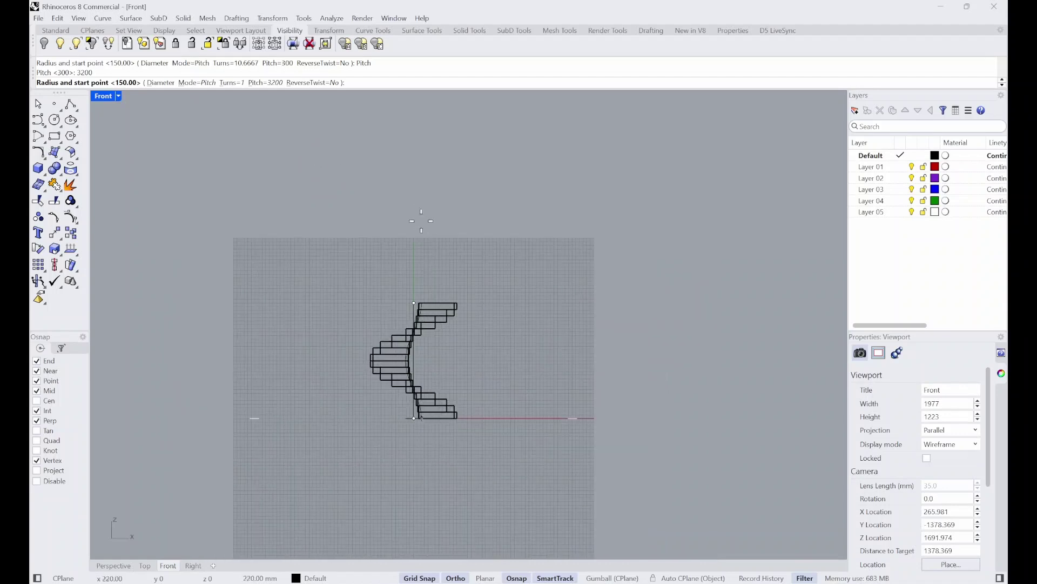
Set the helix radius to 1200 mm by snapping its start point to the outer bottom corner of the lowest step.
scroll(423, 344, "up", 10)
scroll(374, 214, "down", 6)
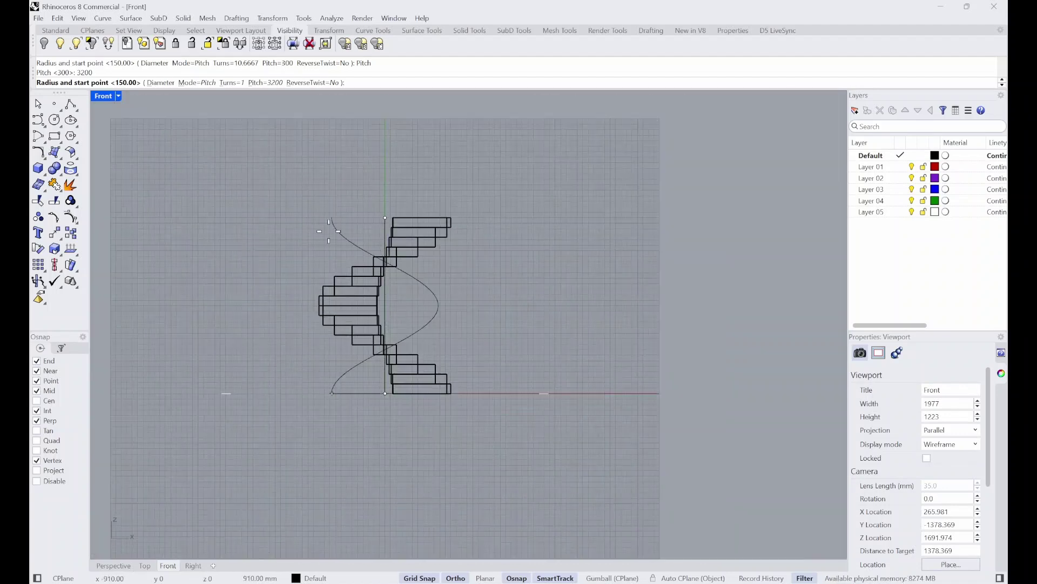
scroll(287, 390, "up", 6)
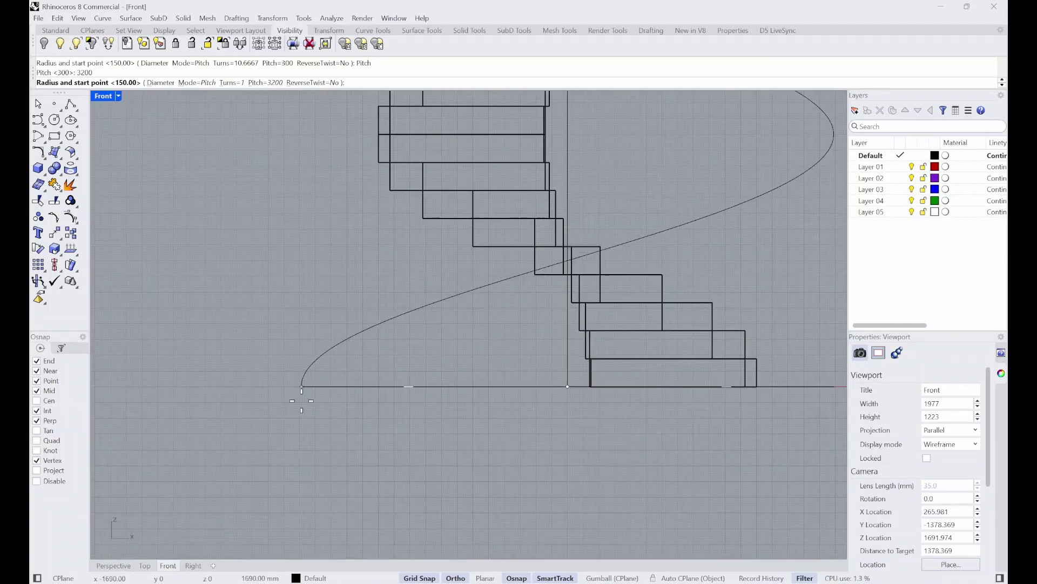
scroll(768, 386, "up", 5)
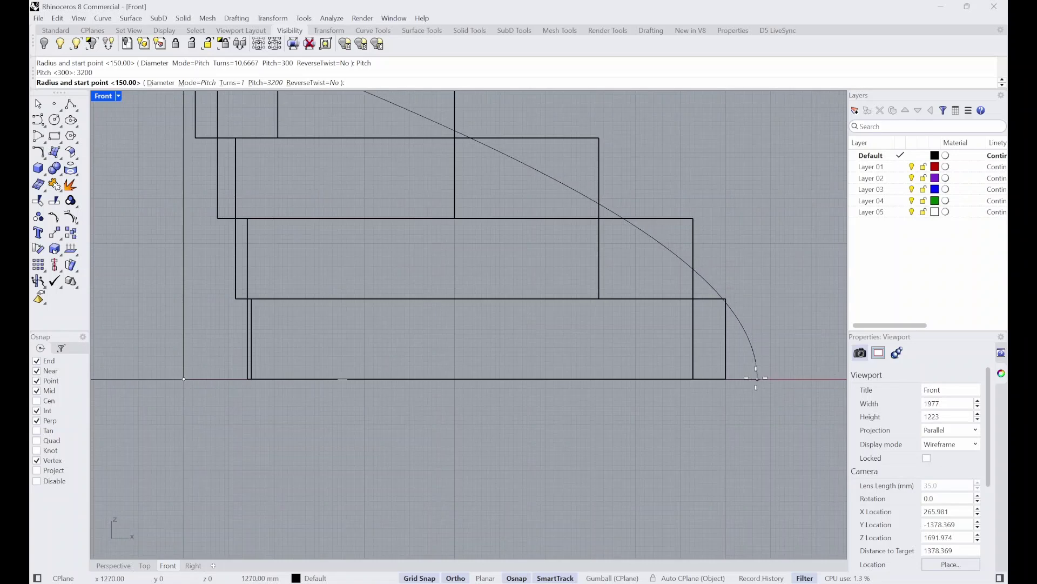
left_click(727, 379)
scroll(630, 417, "down", 6)
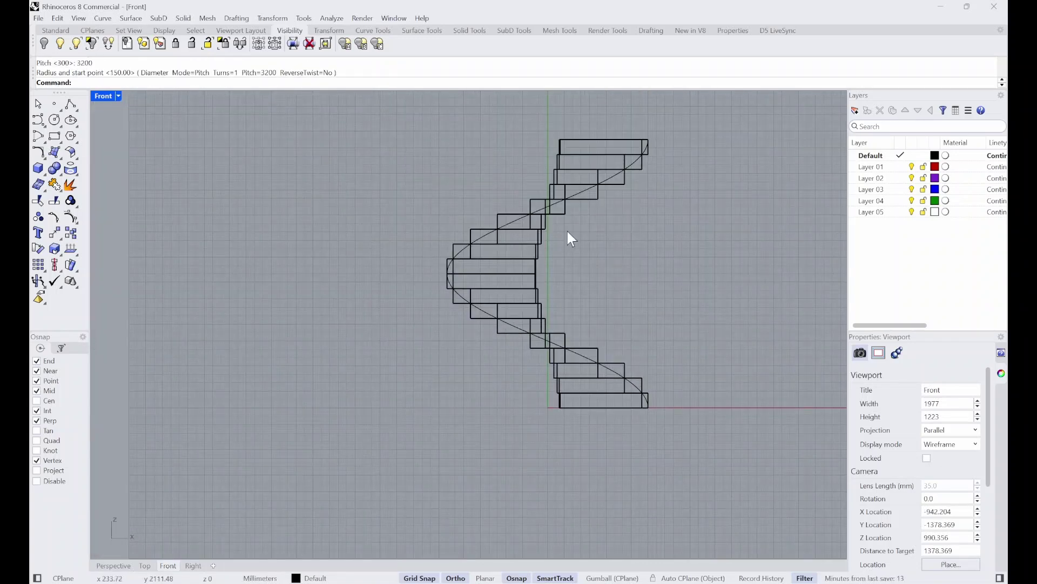
scroll(566, 409, "up", 5)
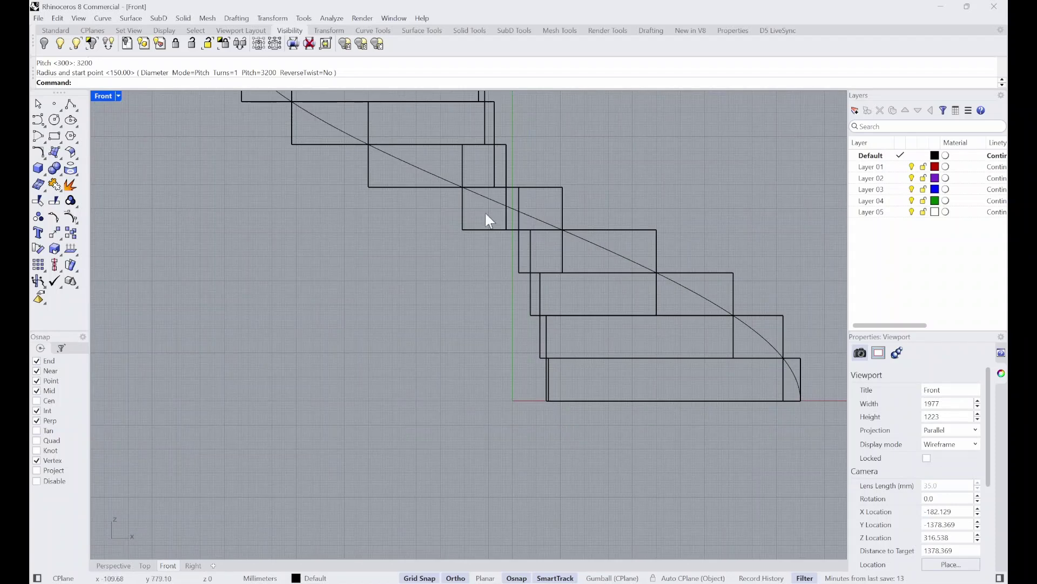
Start a second Helix with its axis running from the origin (0) vertically upward for 3200 mm.
scroll(439, 408, "down", 3)
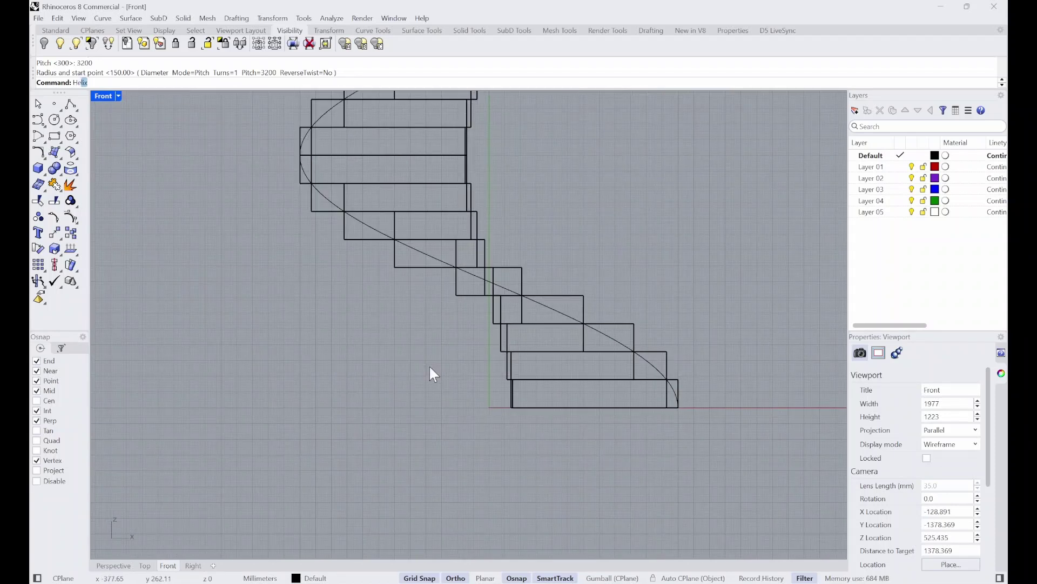
key("Return")
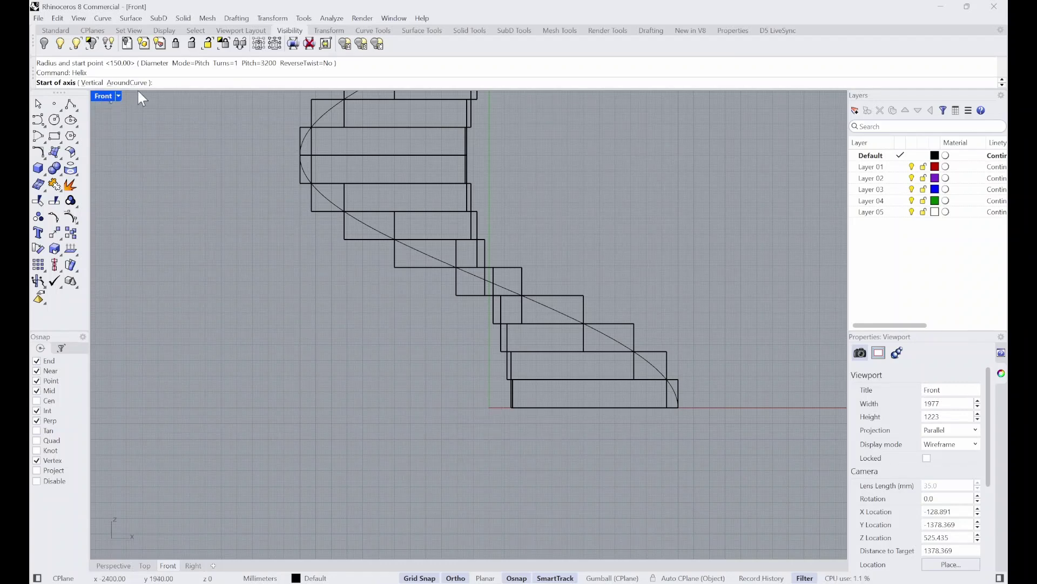
scroll(496, 392, "down", 2)
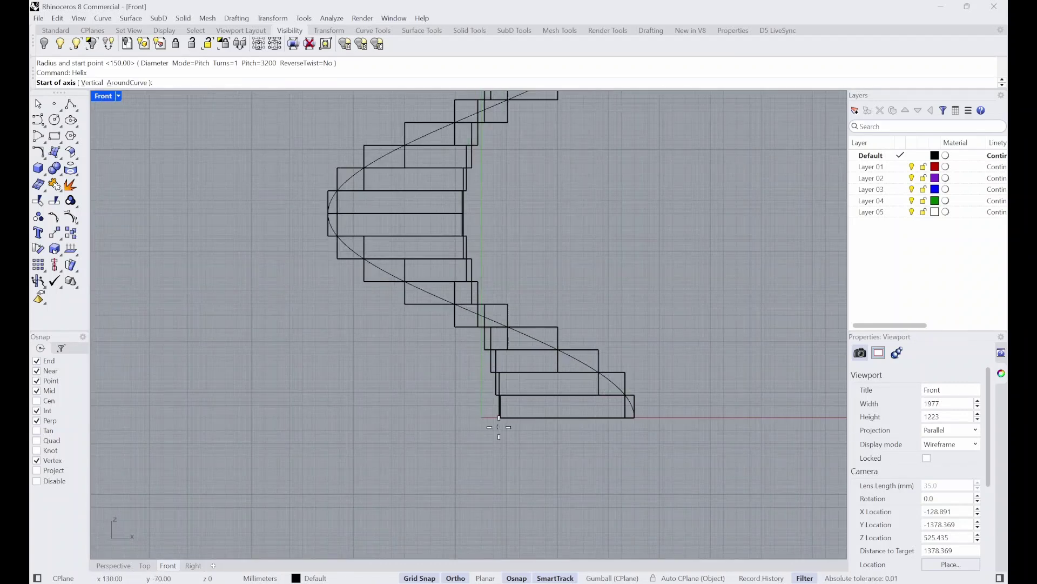
key("Return")
scroll(507, 428, "down", 2)
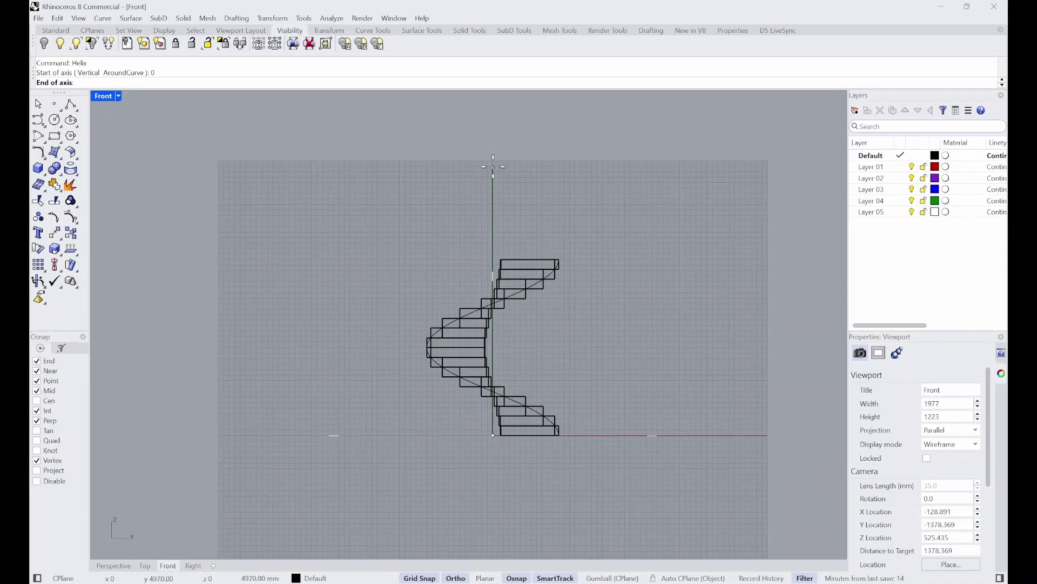
type("3")
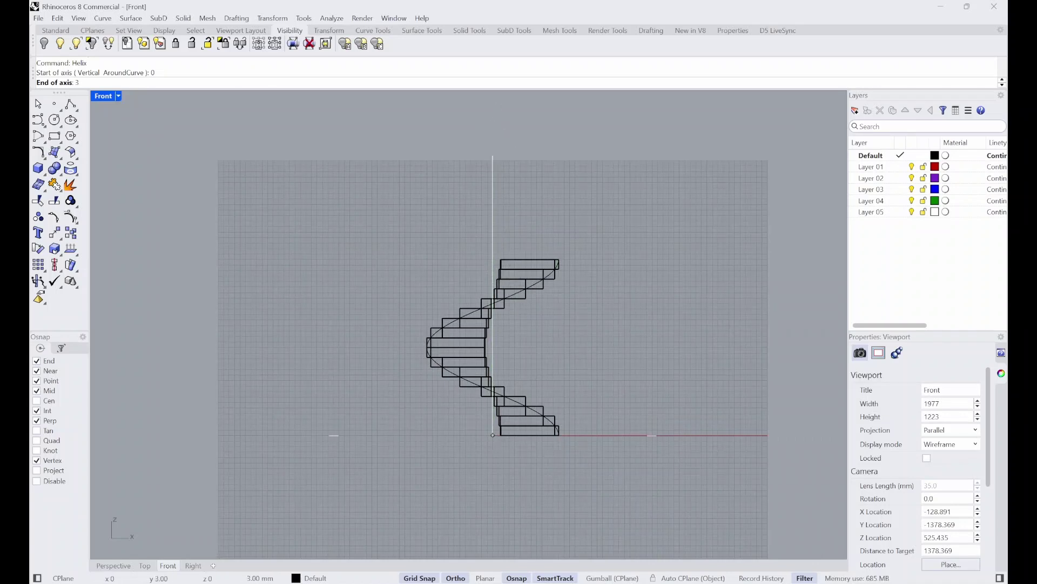
type("200")
key("Return")
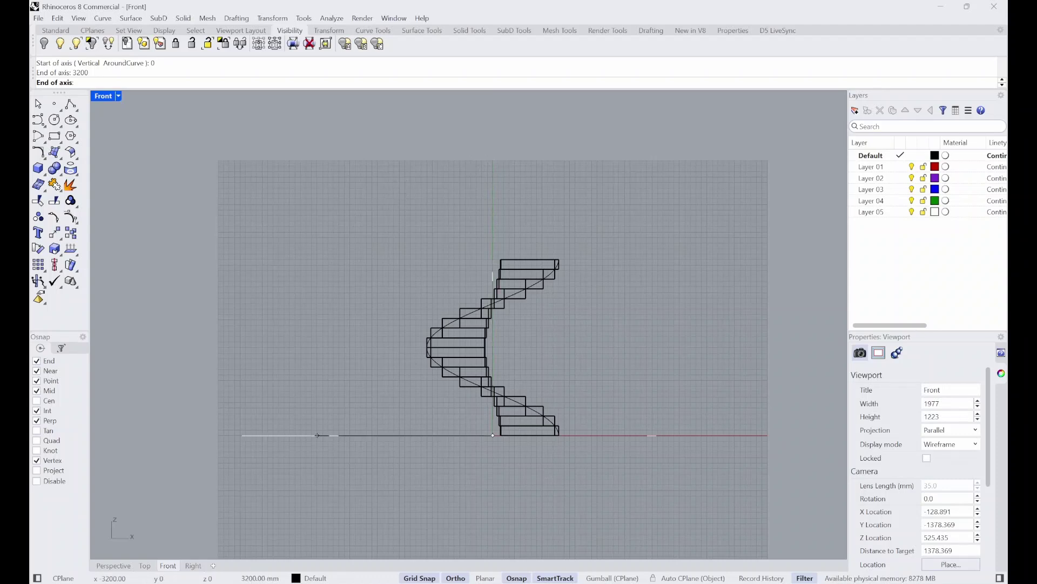
left_click(473, 174)
Set the second helix's radius by snapping its start point to the inner bottom corner of the lowest step.
scroll(451, 270, "up", 2)
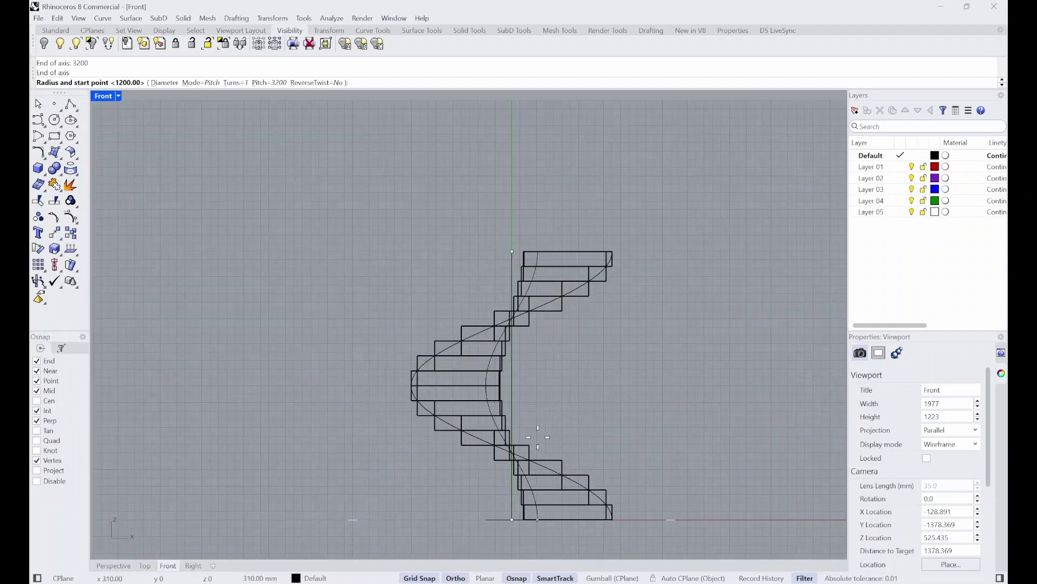
scroll(540, 518, "up", 6)
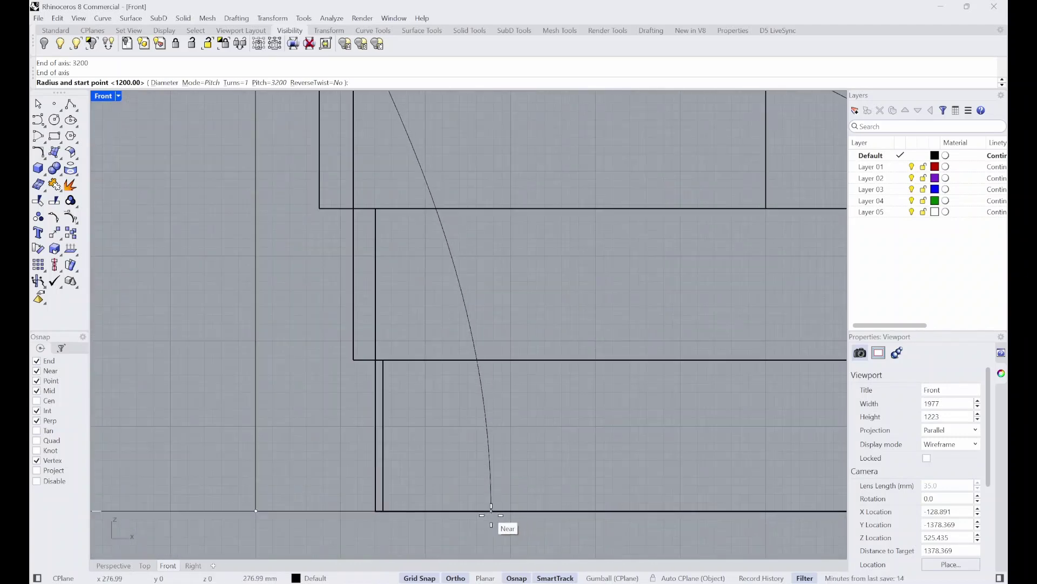
left_click(375, 510)
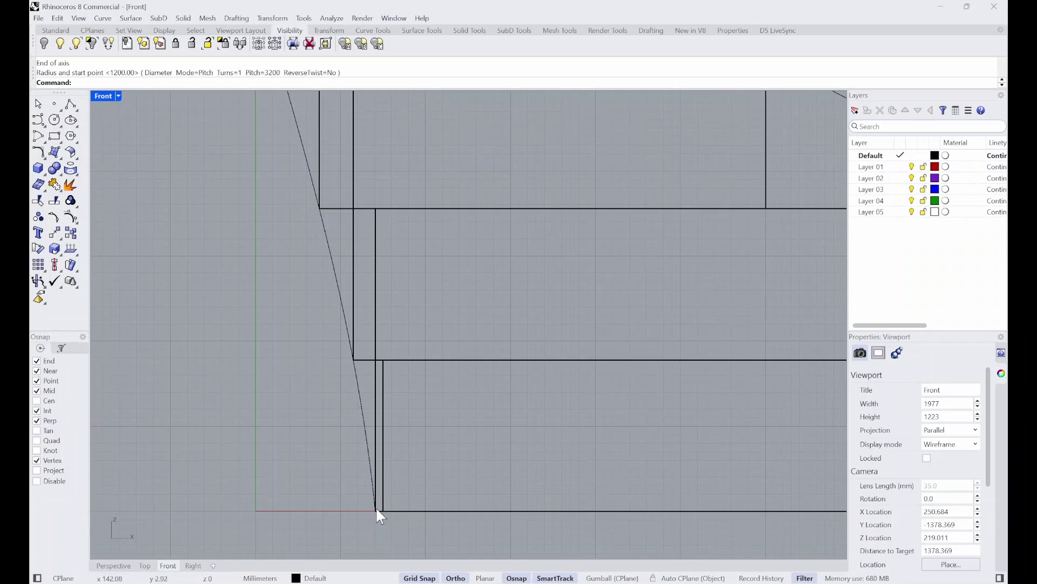
scroll(376, 409, "down", 5)
scroll(442, 303, "down", 4)
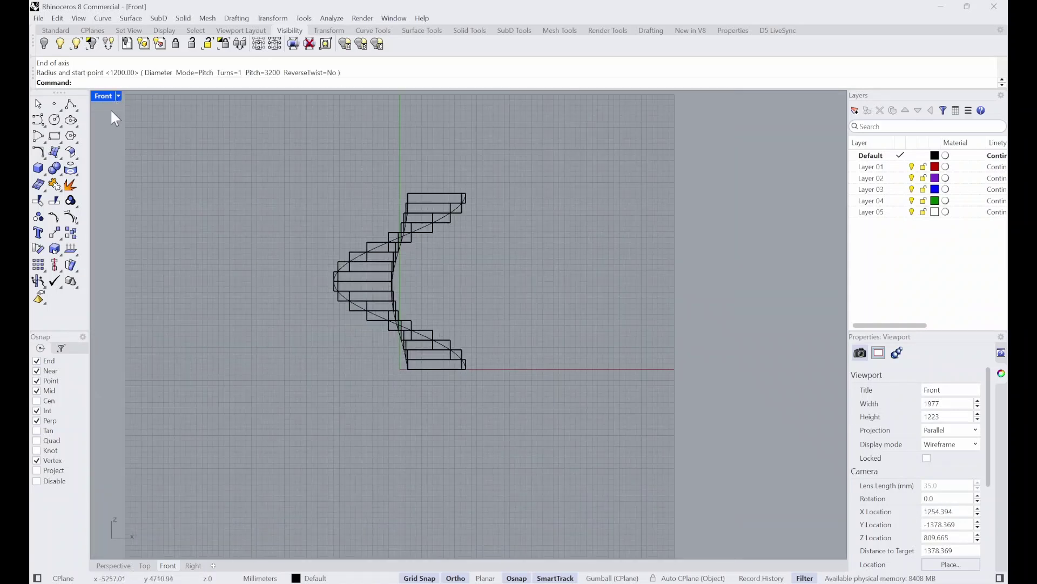
Leave the Front view and show the staircase in a maximized Perspective view, close to the lowest steps.
double_click(99, 97)
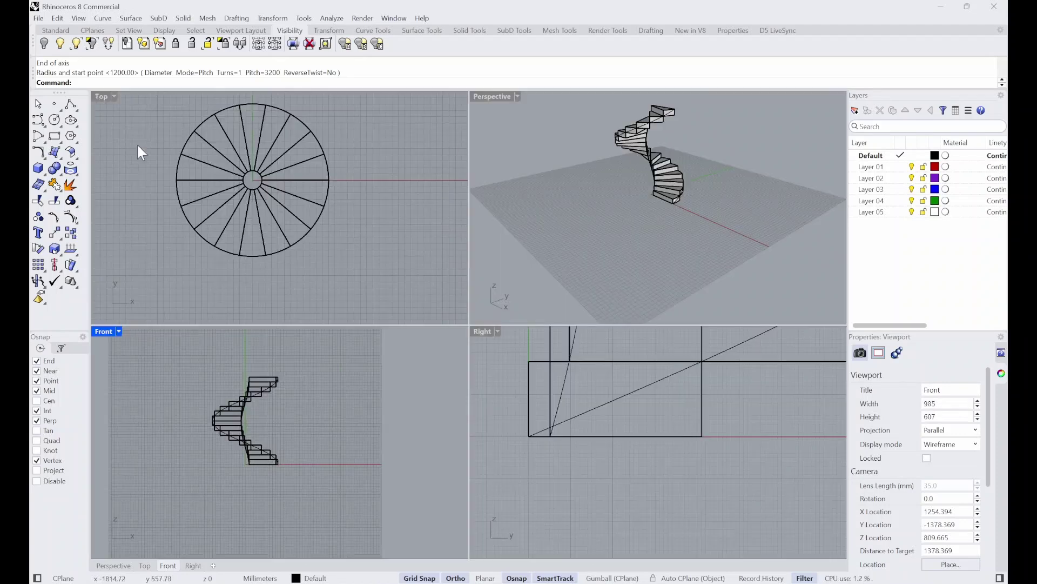
left_click(139, 146)
double_click(491, 97)
scroll(524, 204, "down", 3)
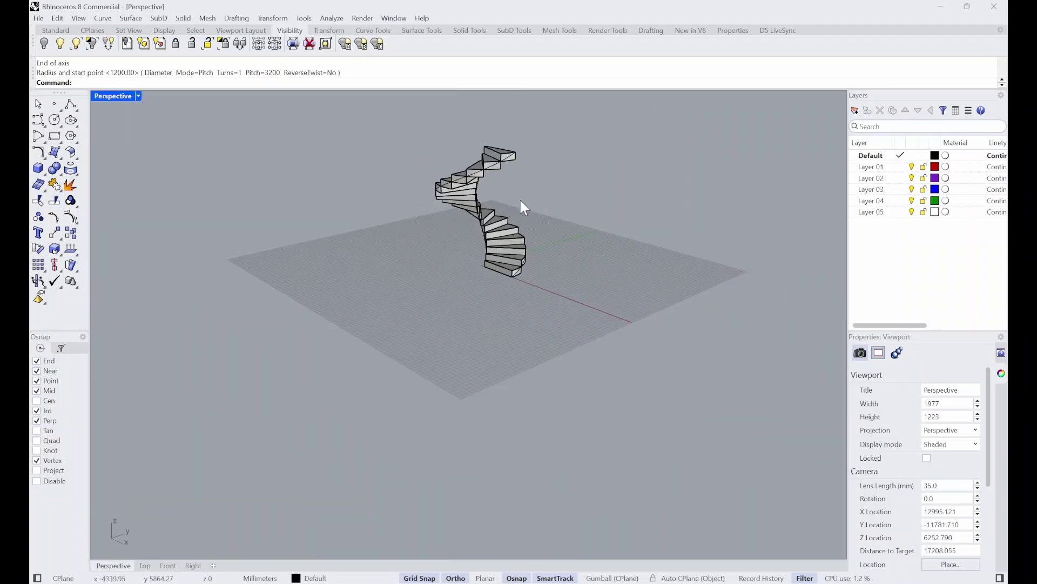
right_click_drag(524, 204, 532, 298)
scroll(538, 360, "up", 5)
right_click(539, 334)
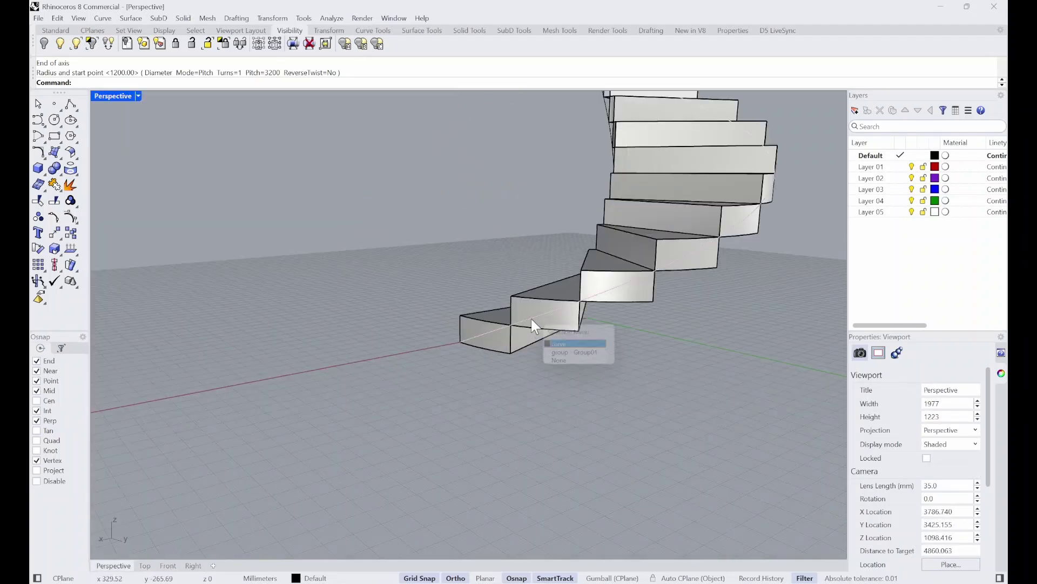
left_click(498, 412)
right_click_drag(532, 412, 439, 293)
left_click(348, 294)
left_click(379, 310)
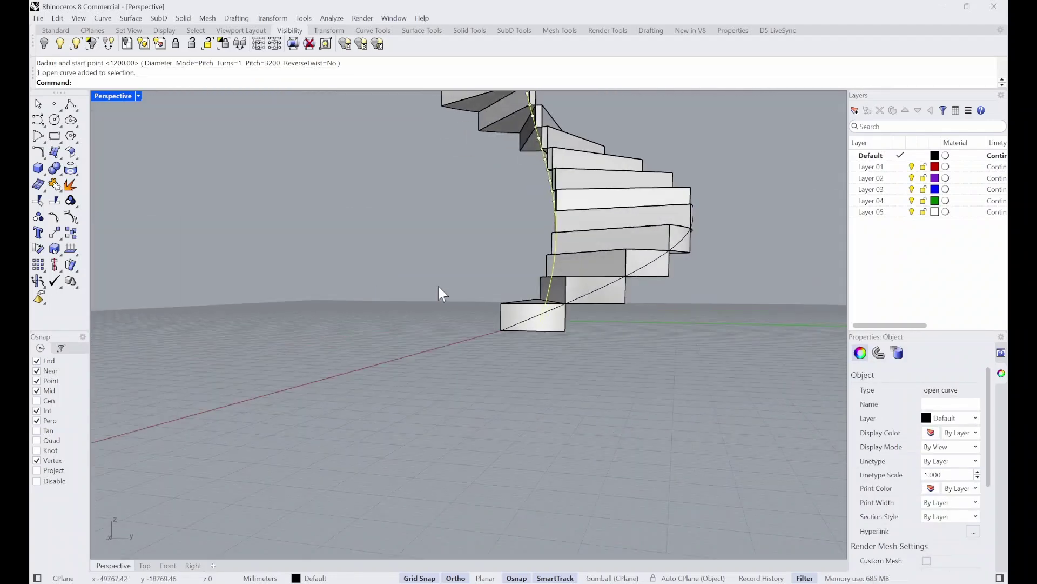
right_click(576, 298)
key("Escape")
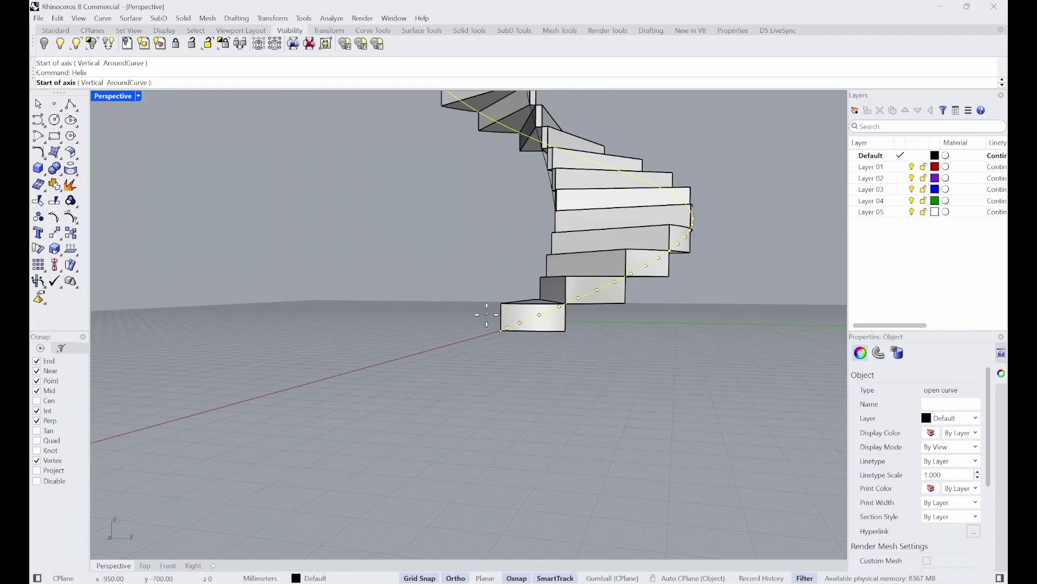
right_click_drag(489, 308, 679, 352)
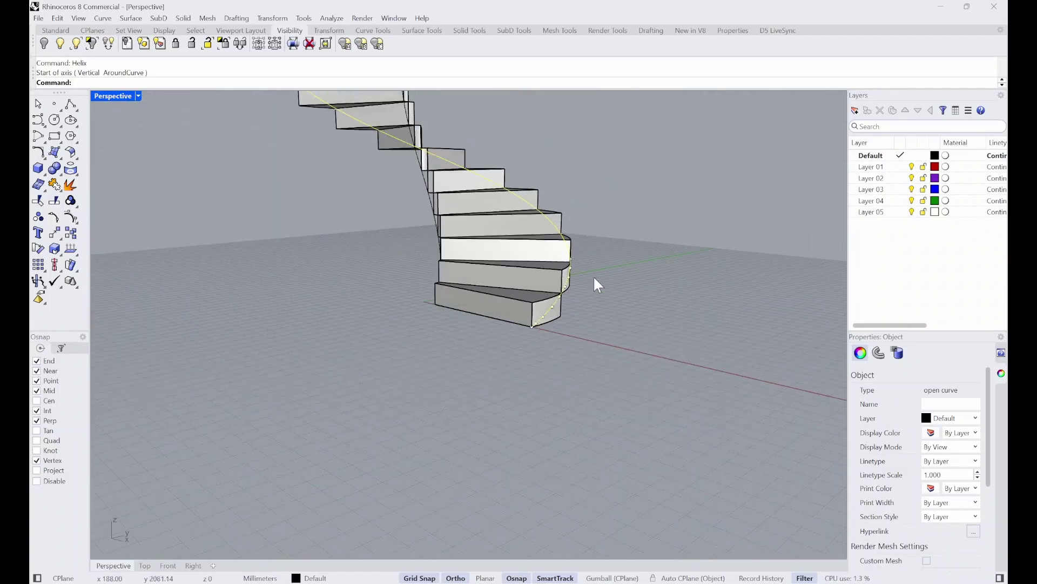
right_click_drag(595, 279, 404, 306)
key("Escape")
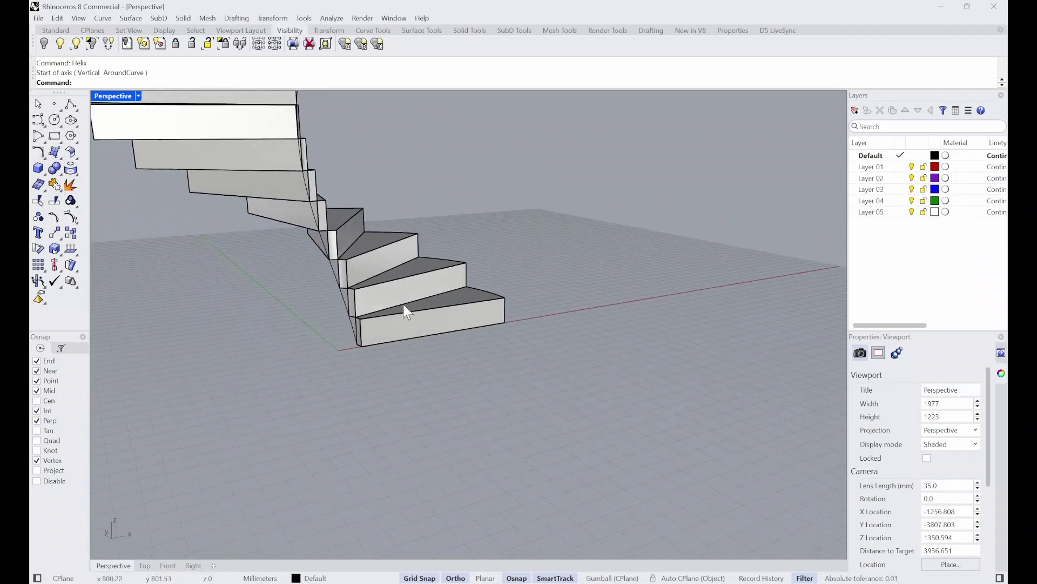
left_click(340, 290)
right_click_drag(340, 291, 638, 373)
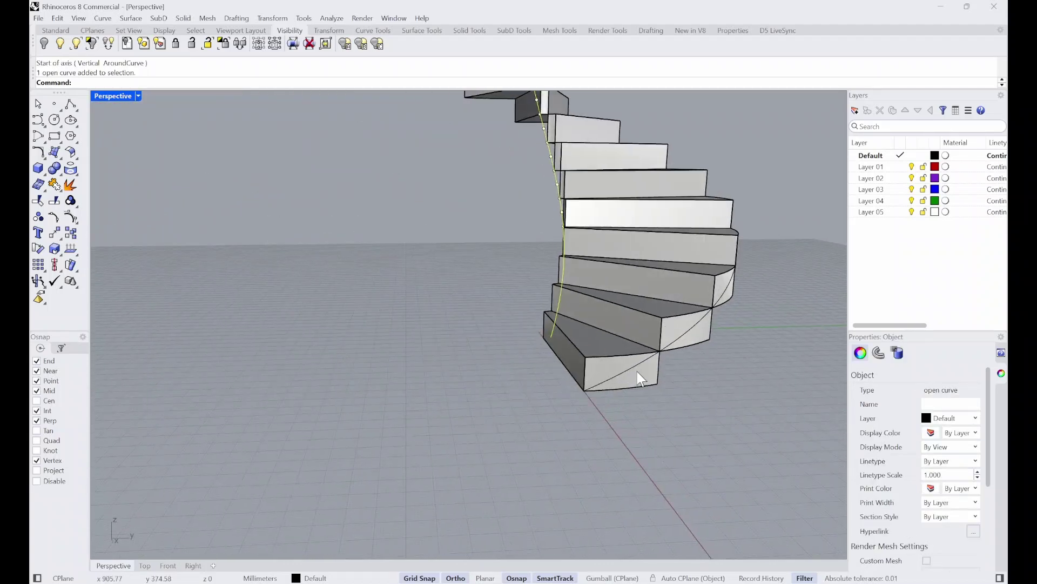
left_click(654, 367, "shift")
right_click_drag(532, 378, 484, 339)
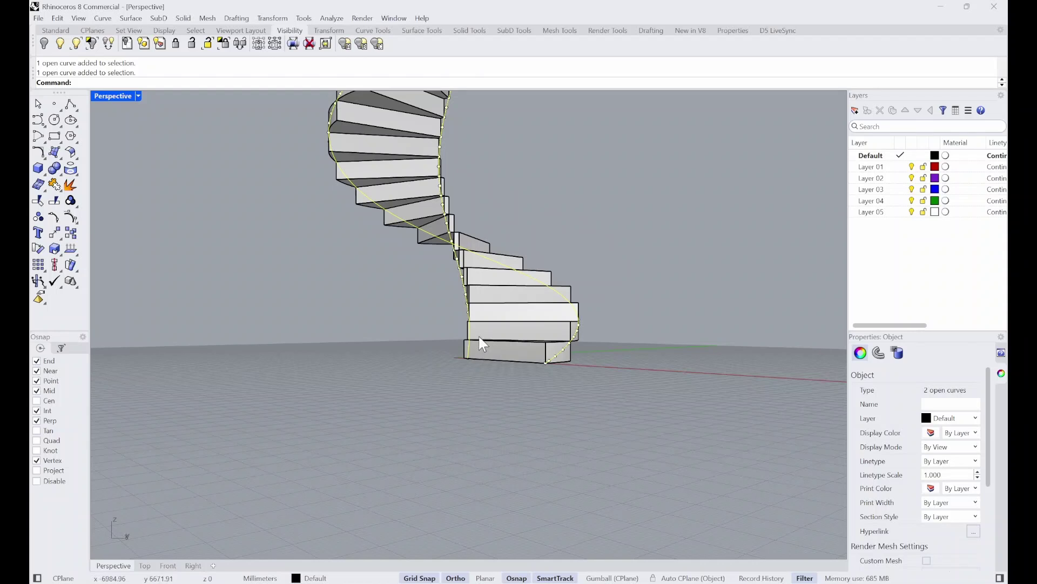
key("Escape")
Start copying the outer and inner helix curves together, using the outer top corner of the lowest step as the base point.
right_click_drag(528, 352, 583, 364)
left_click(587, 361)
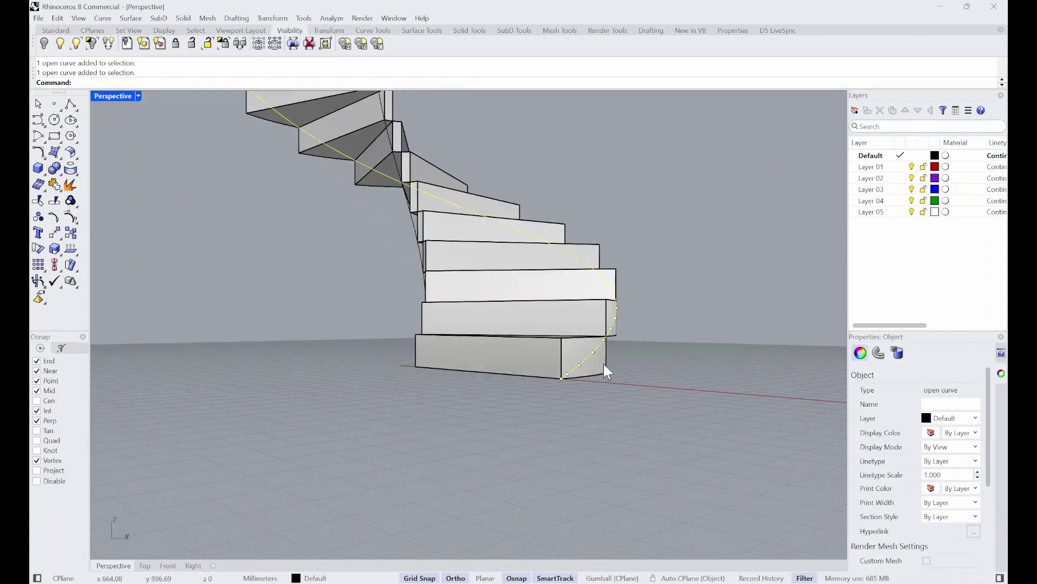
right_click_drag(450, 354, 353, 329)
left_click(313, 315, "shift")
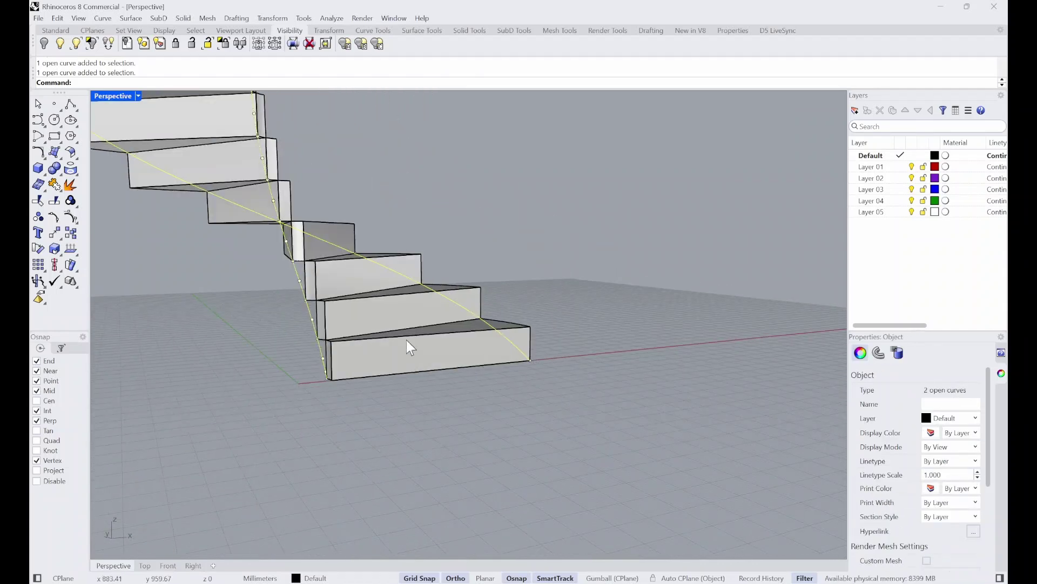
right_click_drag(516, 351, 389, 370)
scroll(485, 374, "down", 5)
right_click_drag(483, 374, 491, 365)
scroll(489, 385, "up", 3)
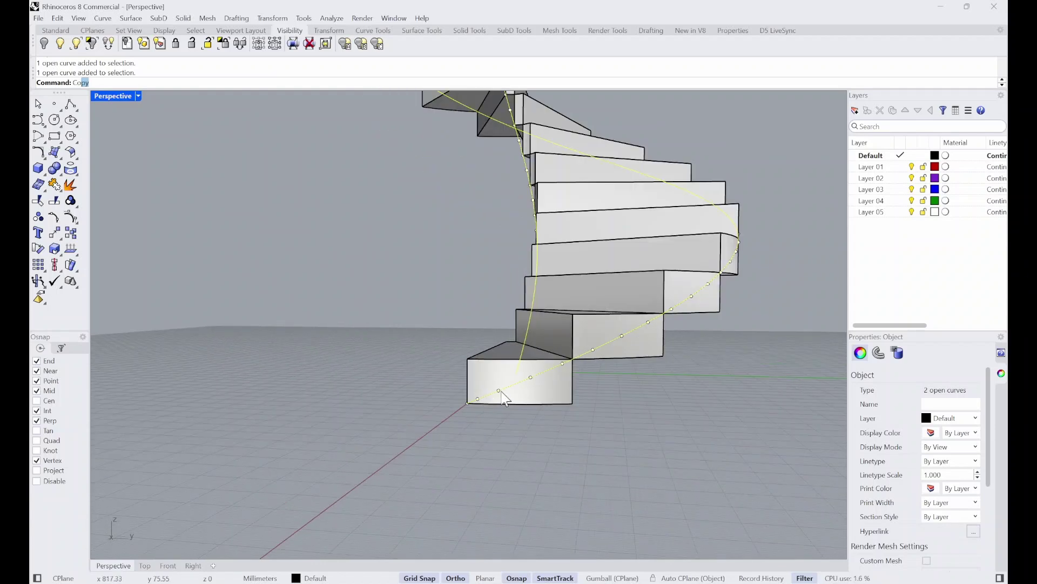
type("p")
key("Down")
key("Down")
key("Down")
key("Down")
key("Down")
key("Down")
key("Down")
key("Down")
key("Down")
key("Down")
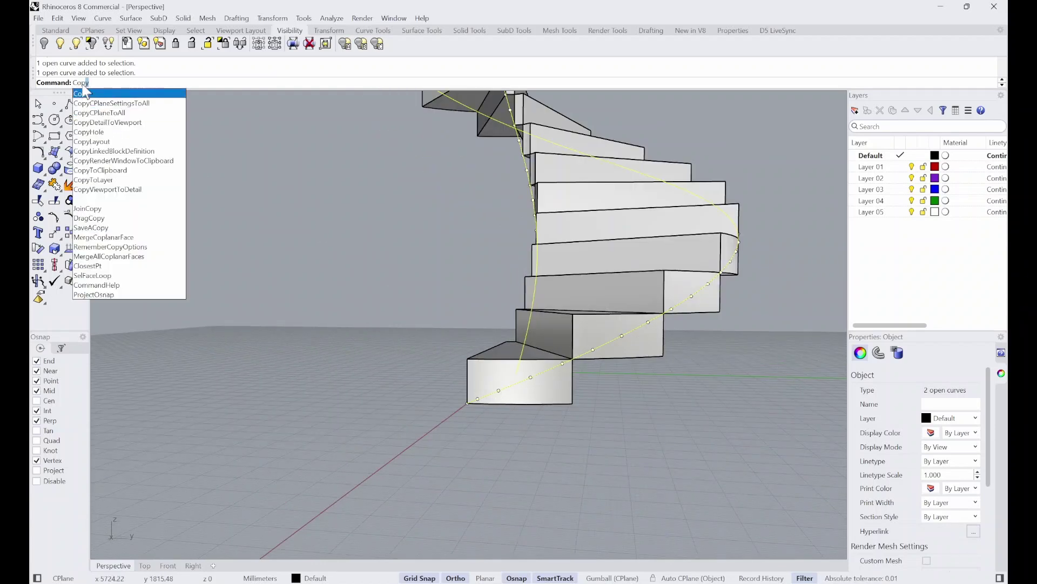
key("Return")
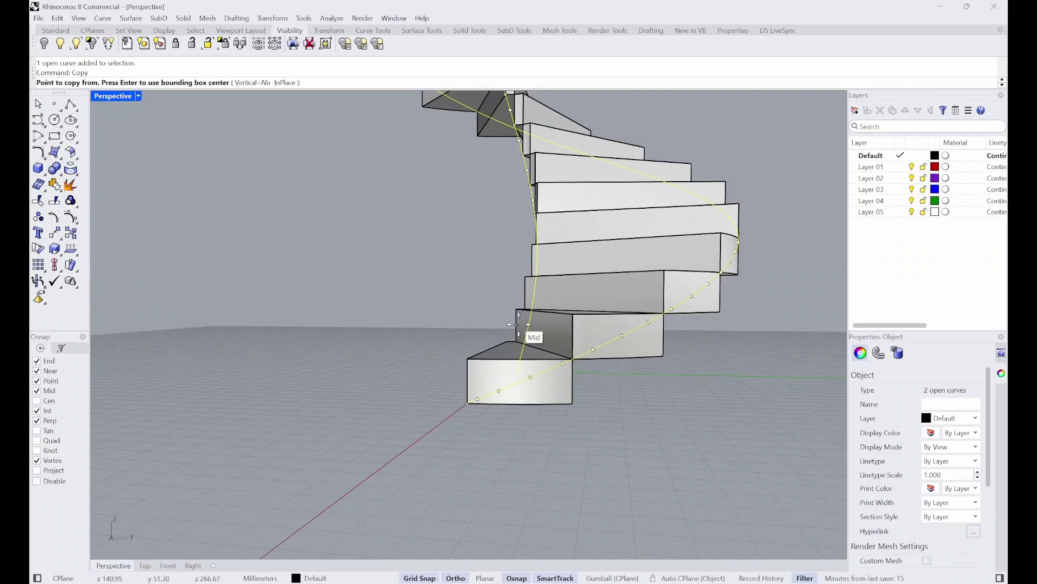
left_click(468, 359)
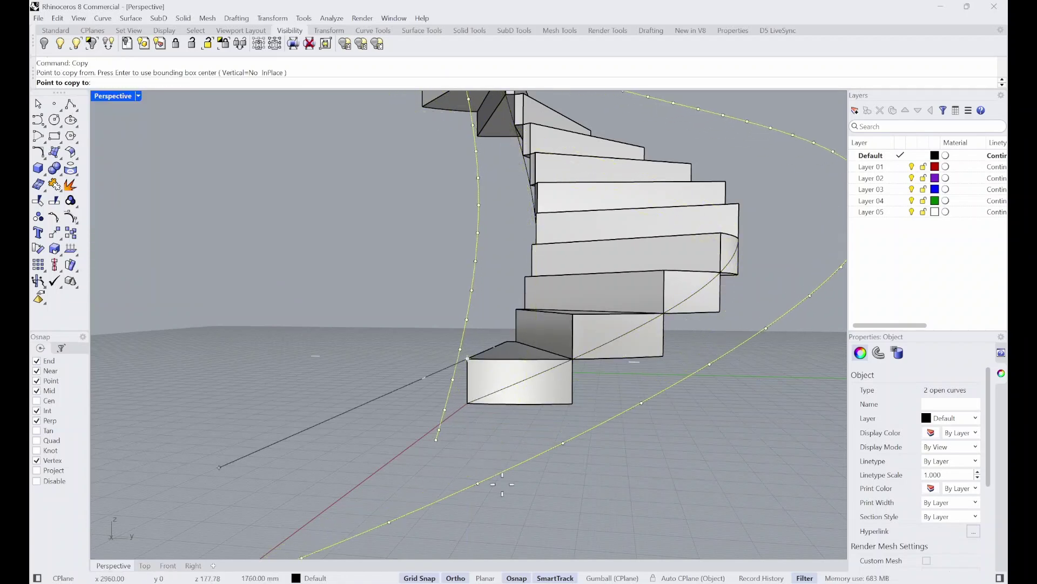
Enter 500 mm as the copy distance and place one copy of both helix curves directly below the originals.
scroll(498, 397, "down", 11)
scroll(516, 362, "up", 3)
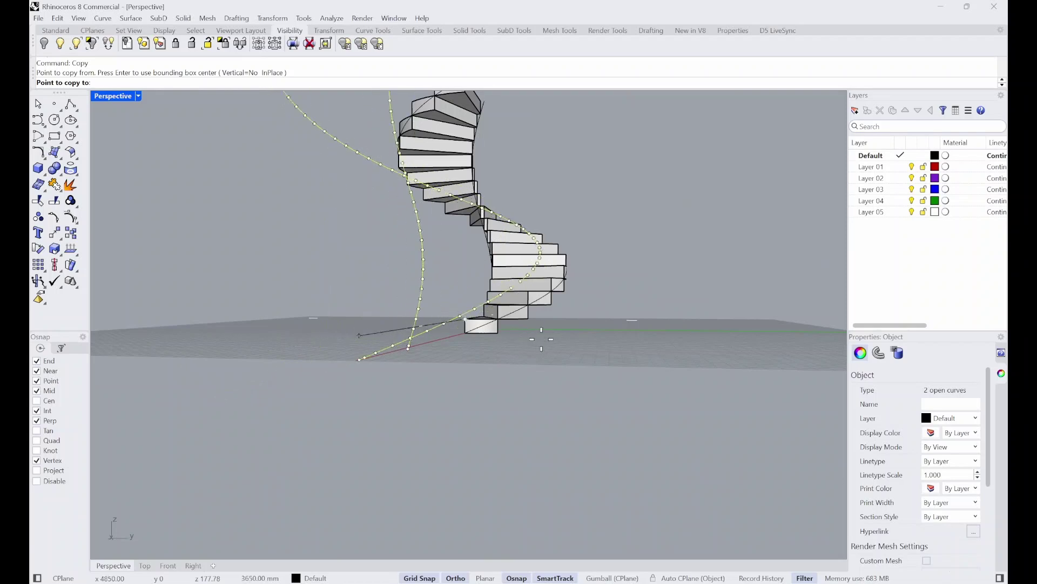
right_click_drag(541, 339, 476, 358)
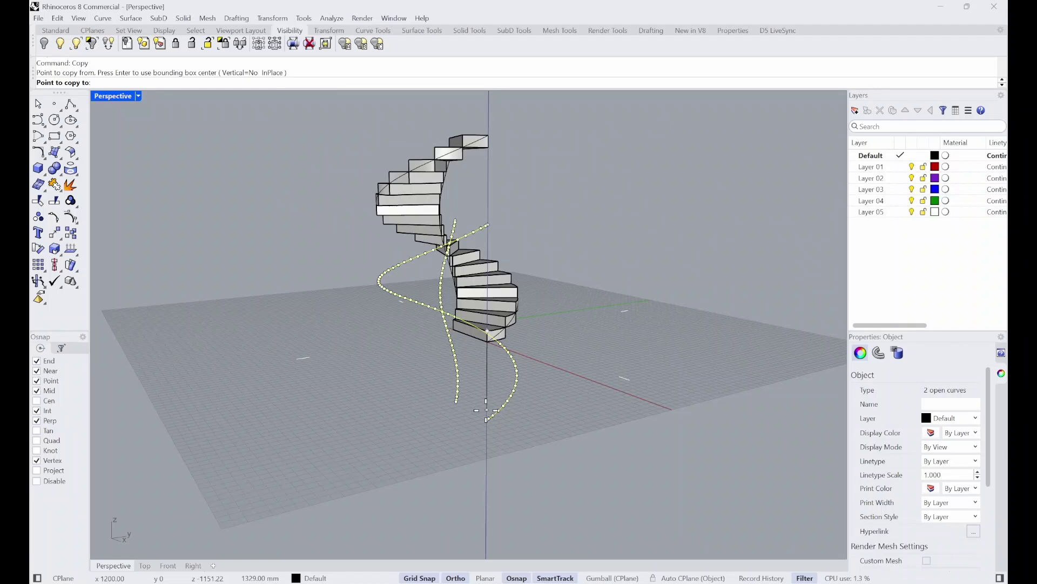
type("500")
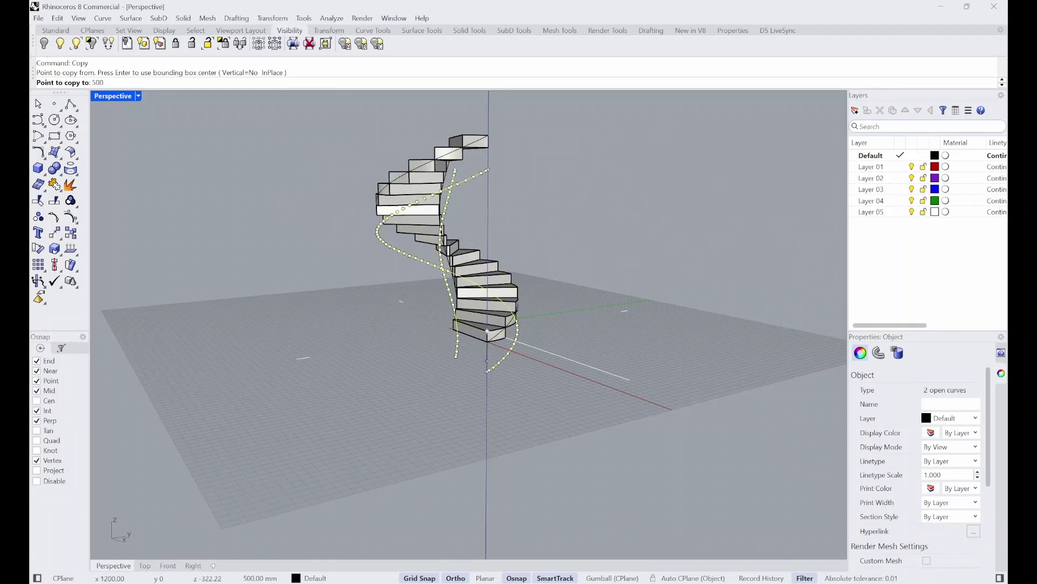
key("Return")
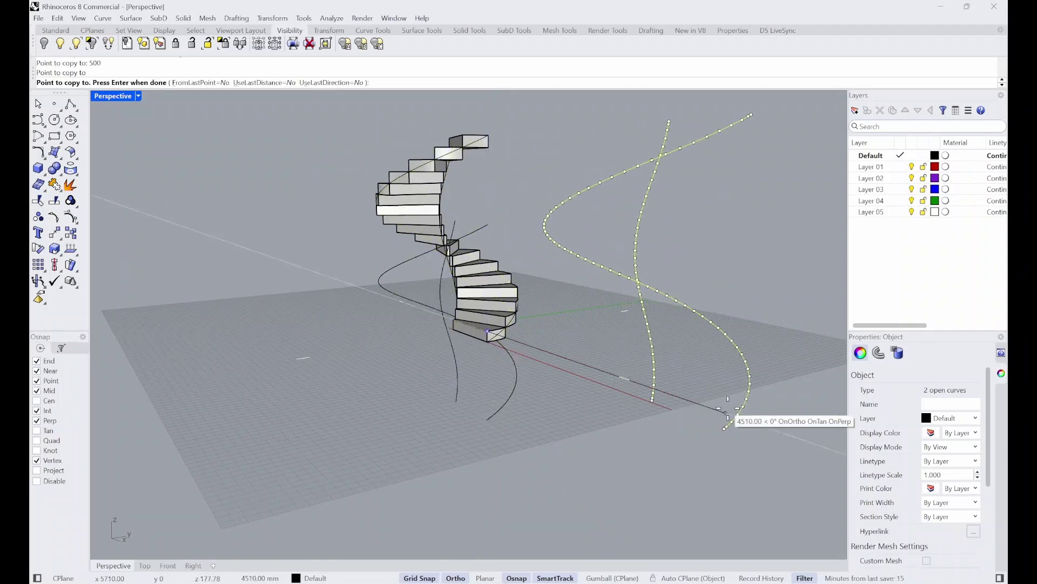
key("Return")
scroll(600, 349, "up", 4)
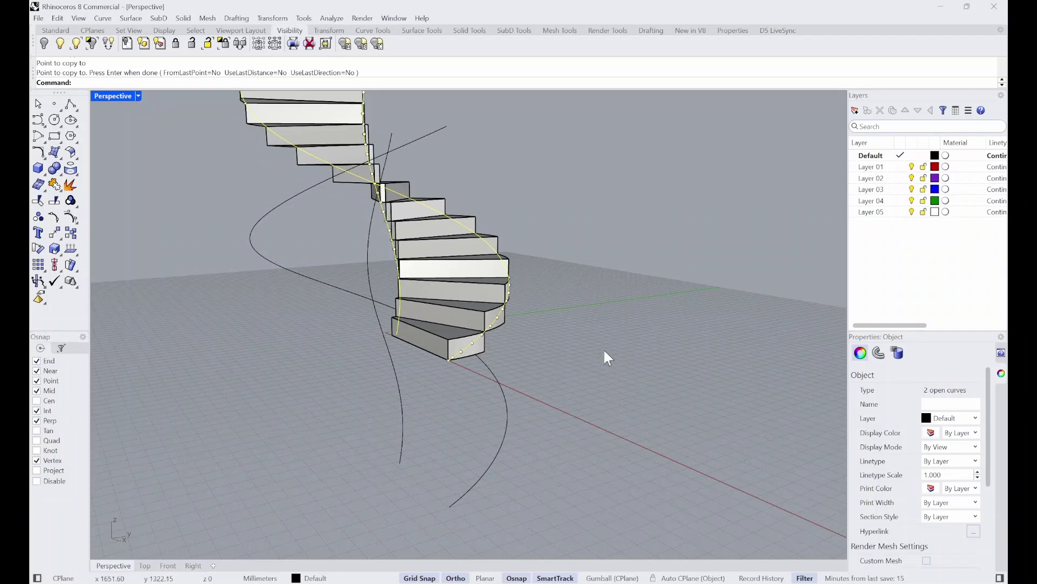
Move the upper pair of helix curves down one step height, from the lowest step's outer top corner to the bottom corner directly below.
right_click_drag(603, 348, 470, 351)
scroll(445, 349, "up", 3)
scroll(444, 350, "up", 3)
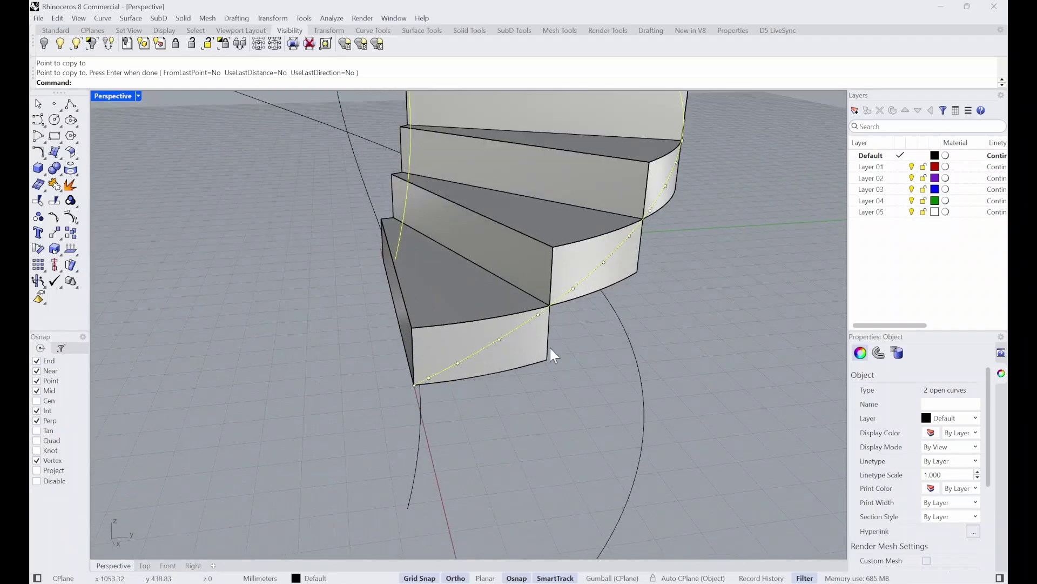
right_click_drag(551, 349, 479, 255)
right_click_drag(460, 319, 483, 329)
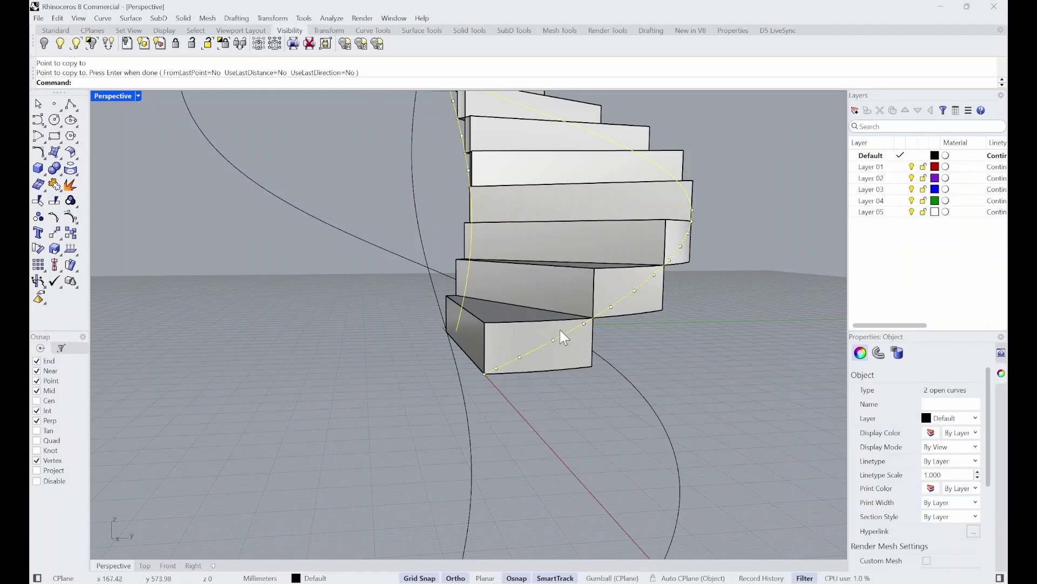
scroll(523, 338, "up", 1)
type("Move")
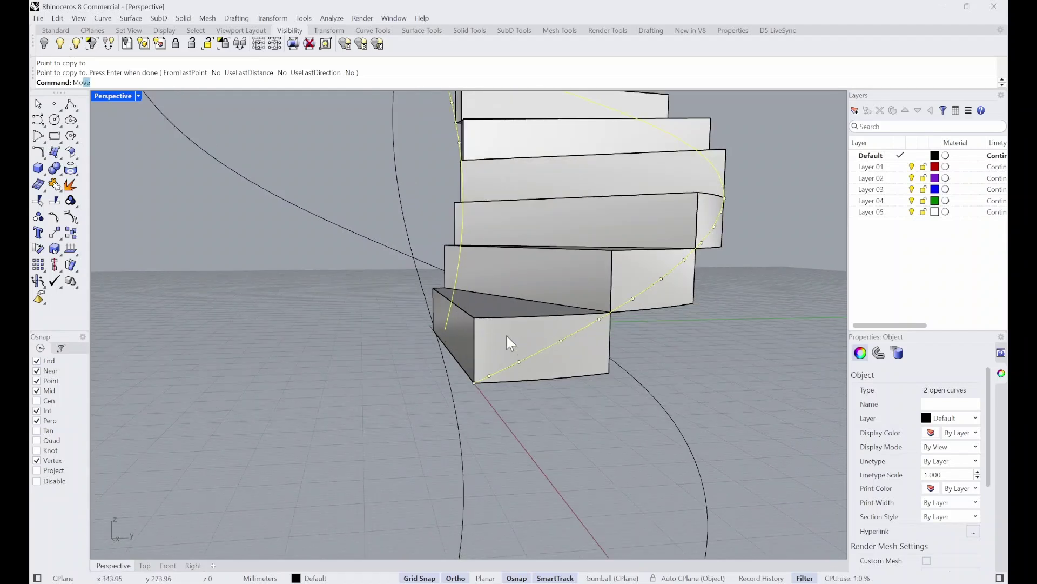
key("Return")
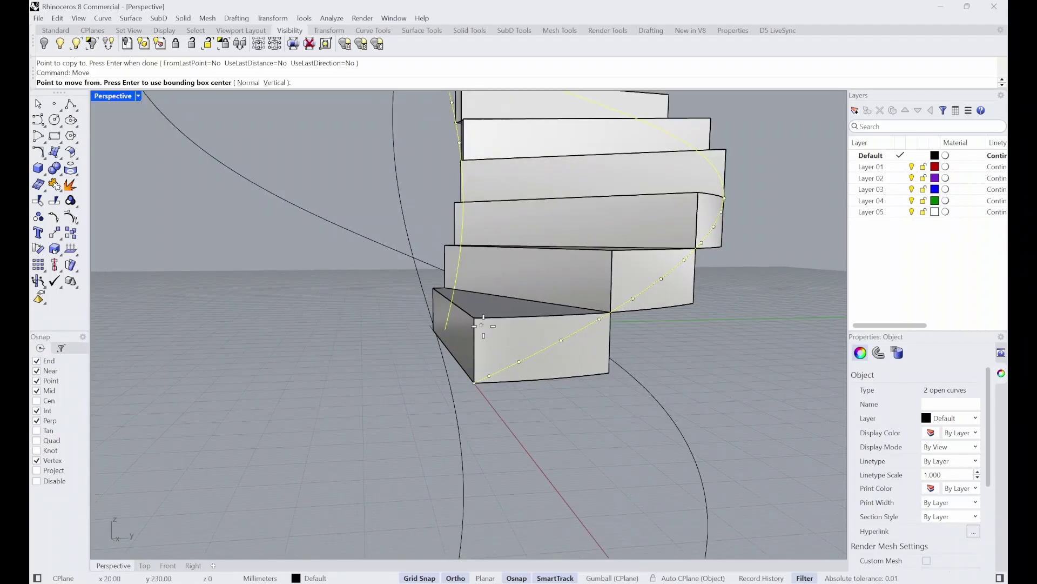
scroll(506, 358, "up", 5)
right_click_drag(422, 236, 507, 317)
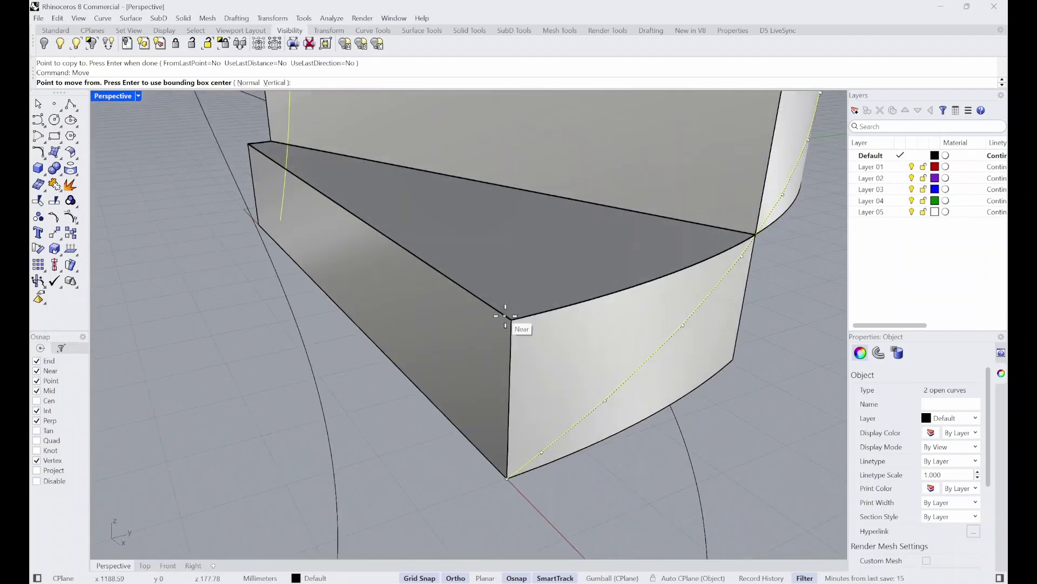
left_click(511, 319)
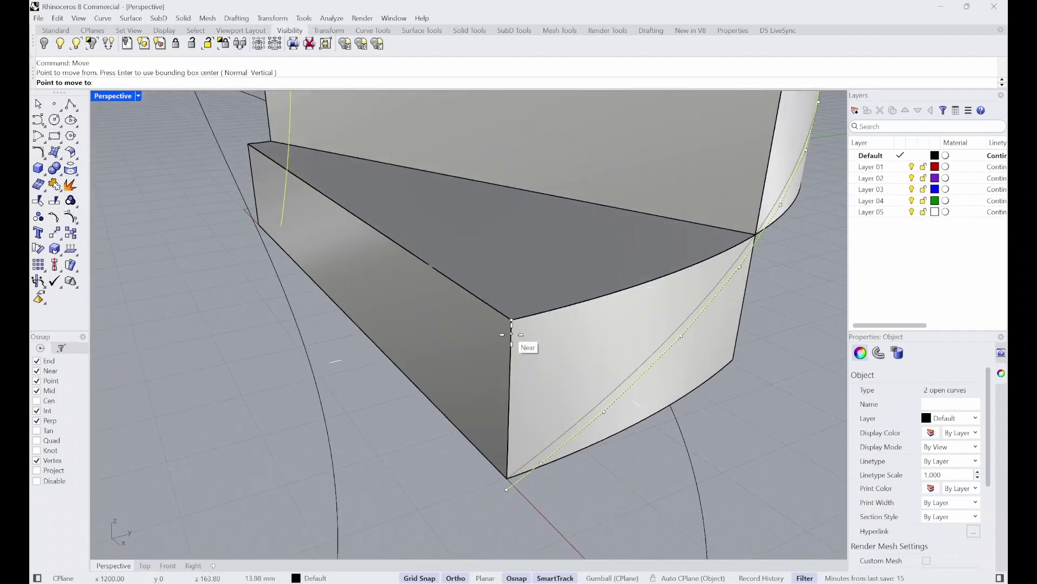
left_click(507, 476)
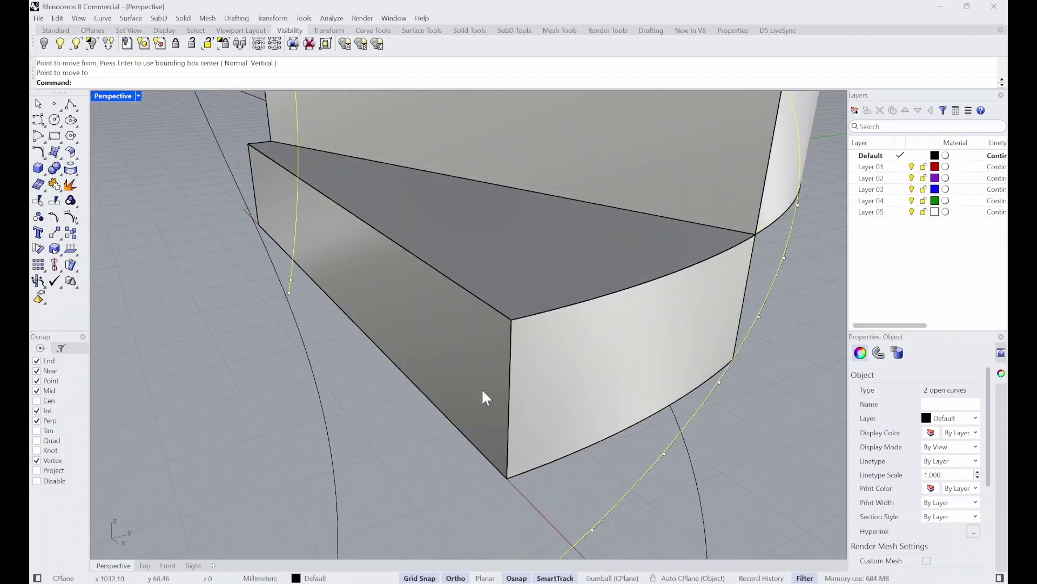
Examine how the moved helix curves run beneath the steps, viewing the staircase from several angles.
right_click_drag(486, 398, 389, 227)
scroll(565, 365, "down", 8)
right_click_drag(481, 292, 508, 372)
scroll(508, 373, "down", 3)
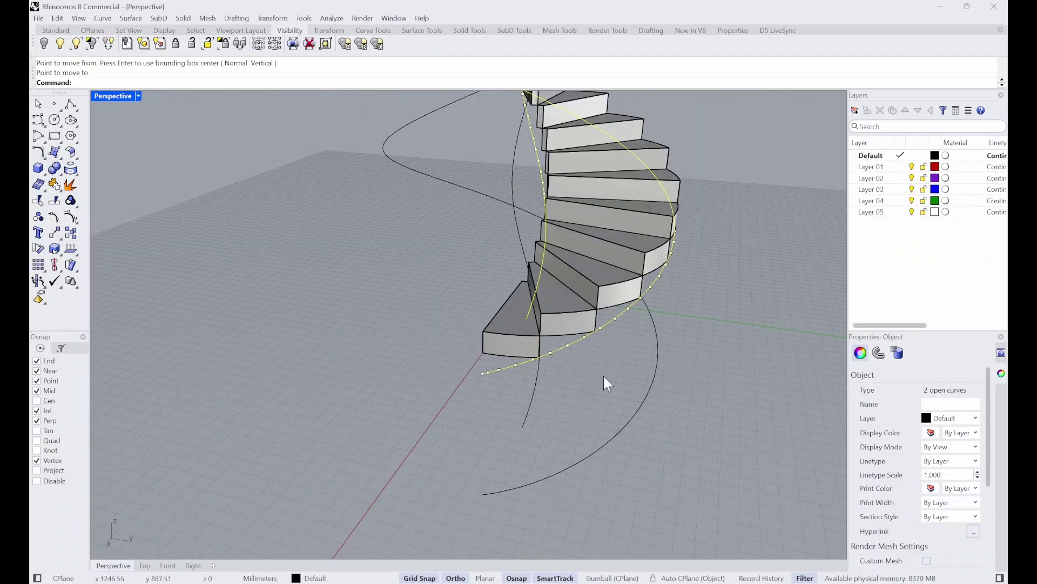
right_click_drag(581, 324, 634, 307)
scroll(633, 307, "up", 3)
scroll(607, 326, "down", 4)
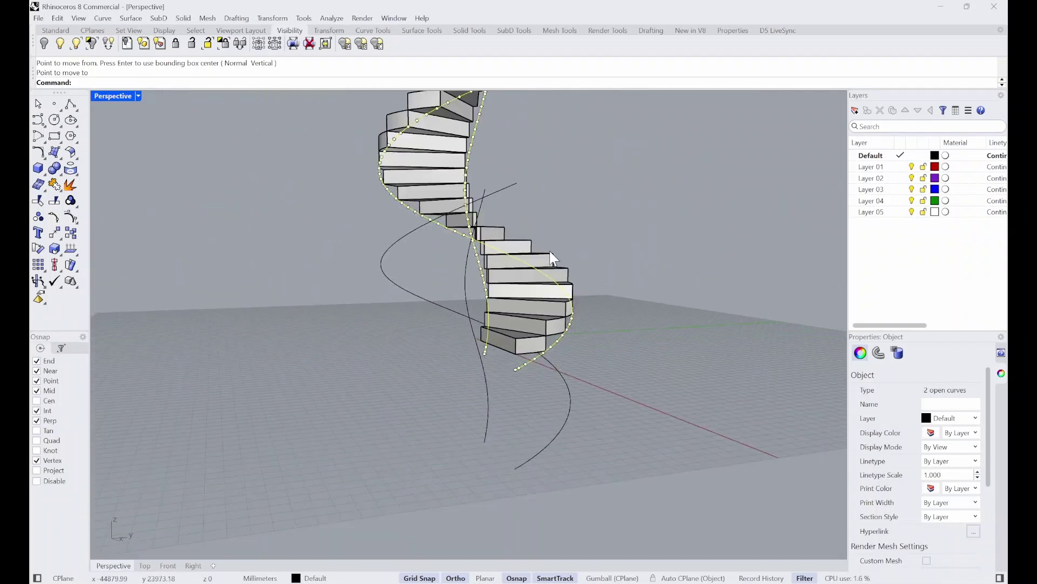
scroll(553, 254, "up", 2)
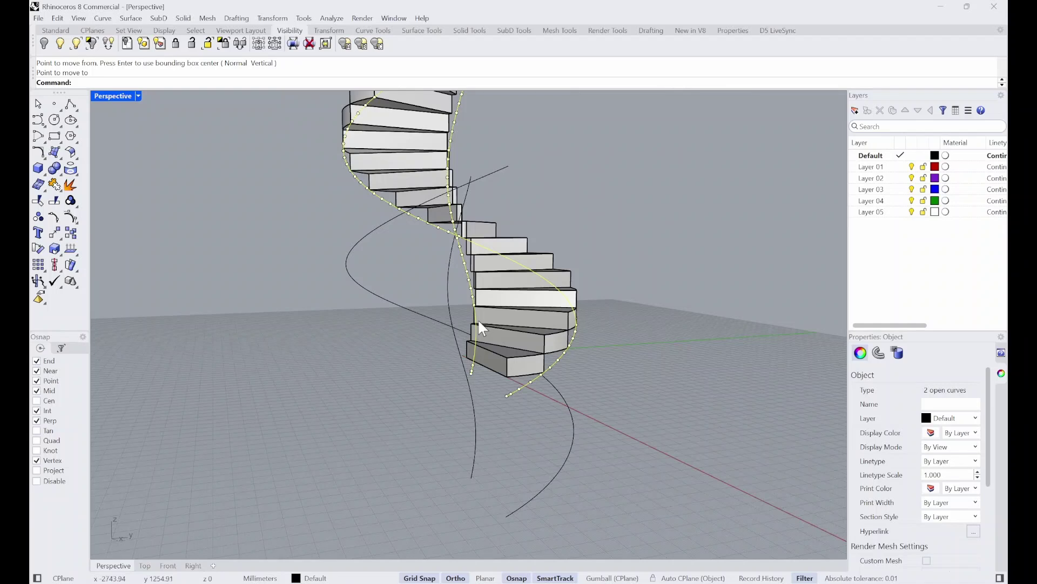
Extrude both moved helix curves 950 mm upward to form the inner and outer side walls of the staircase.
type("ExtrudeCrv")
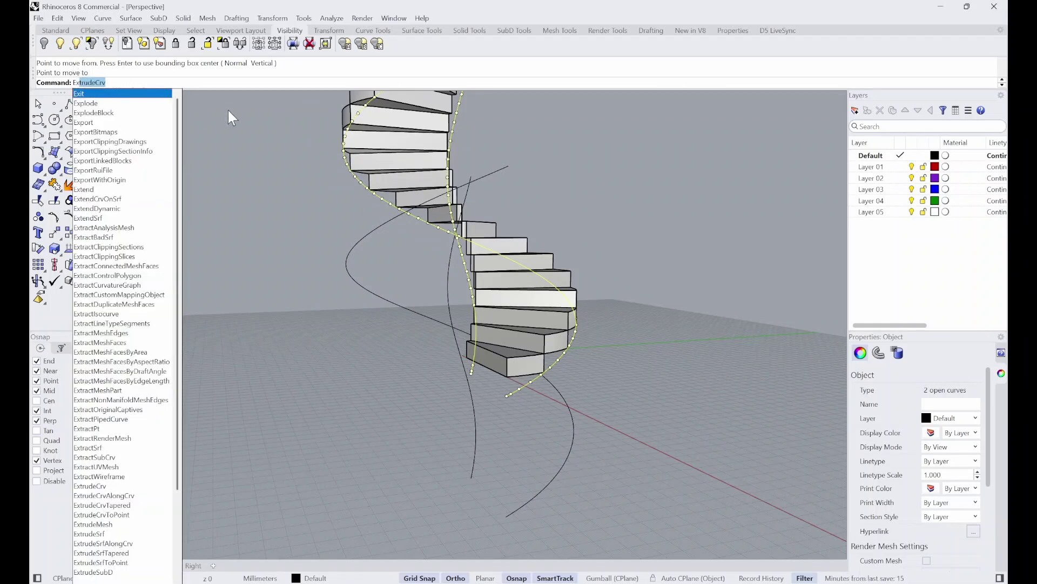
key("Return")
scroll(430, 322, "down", 13)
scroll(480, 282, "up", 8)
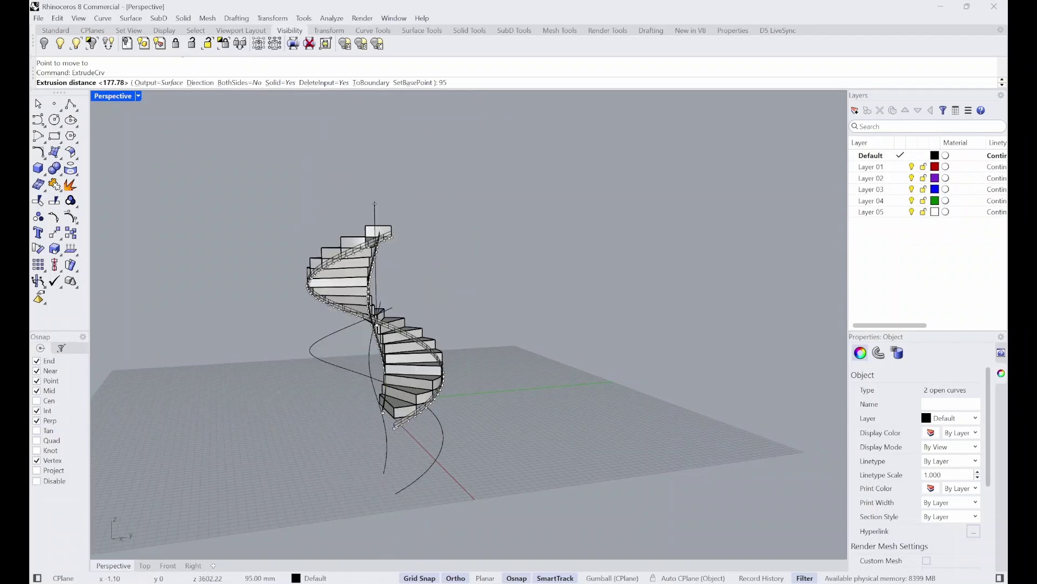
type("950")
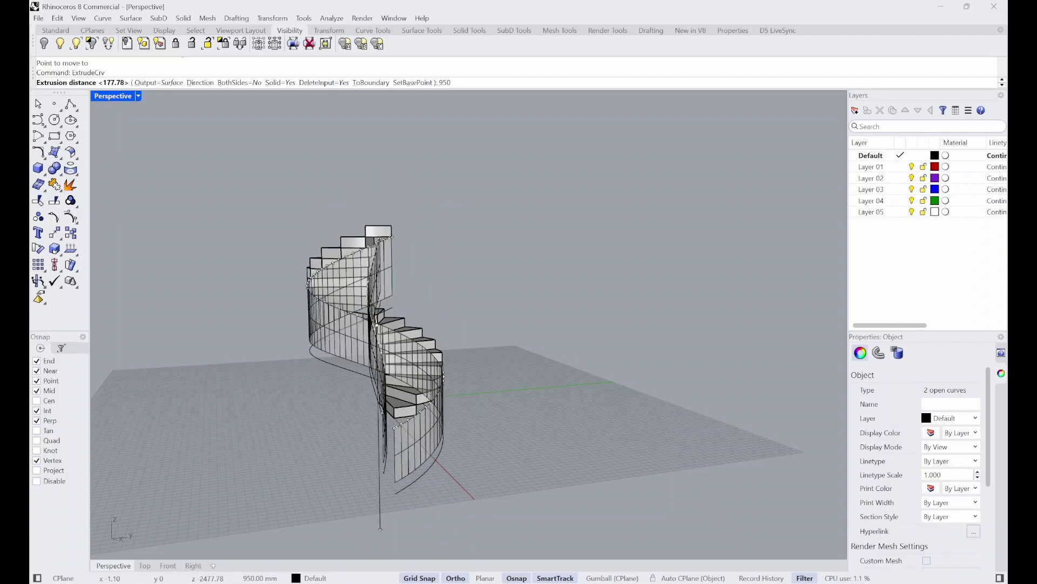
key("Return")
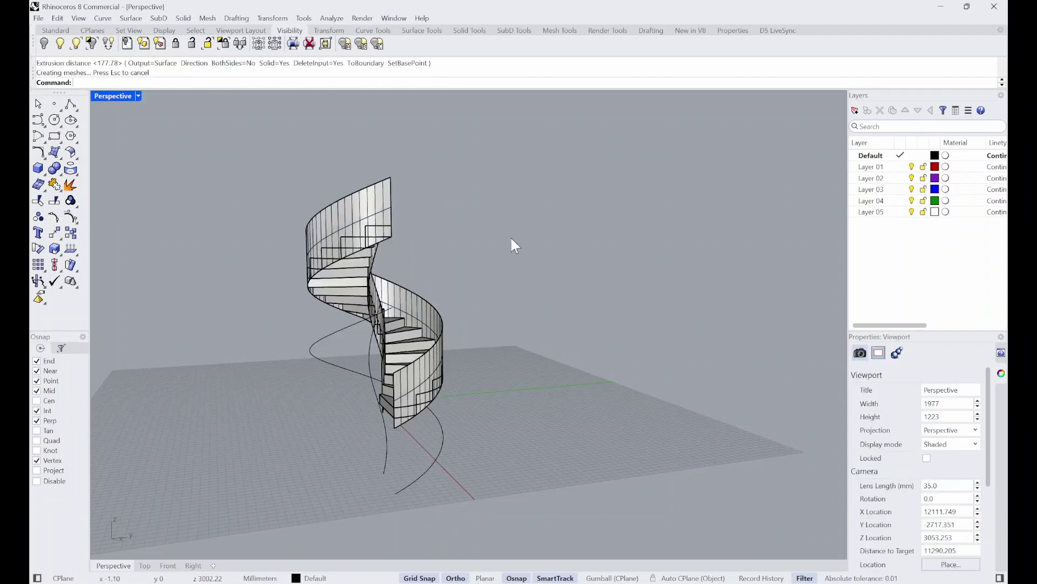
Examine the extruded inner and outer side walls around the steps from several angles.
right_click_drag(509, 274, 636, 297)
scroll(586, 296, "down", 6)
scroll(529, 274, "up", 3)
right_click_drag(532, 277, 639, 325)
scroll(537, 360, "up", 4)
left_click(537, 361)
right_click(679, 316)
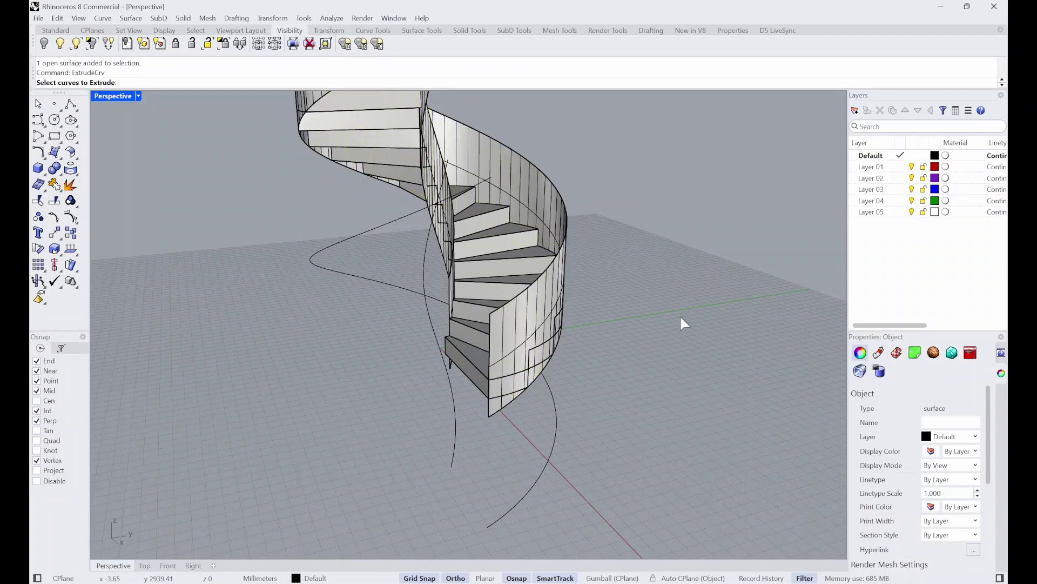
right_click_drag(594, 274, 544, 340)
scroll(540, 342, "down", 8)
Move both lower helix curves together from the outer curve's lower end to the bottom corner of the outer side wall.
left_click(615, 317)
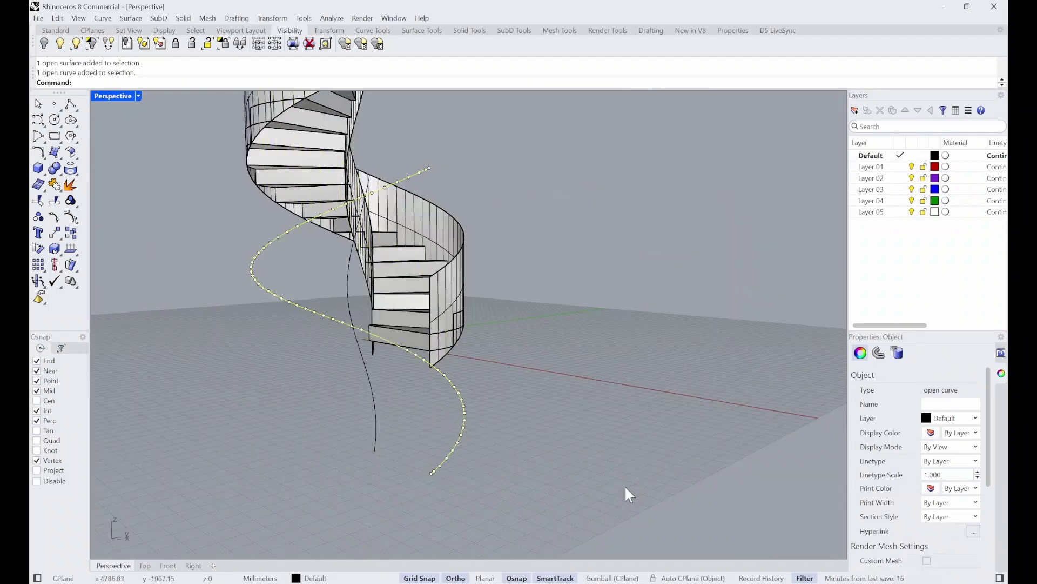
left_click_drag(625, 485, 277, 422)
left_click(575, 439)
left_click_drag(574, 438, 245, 400)
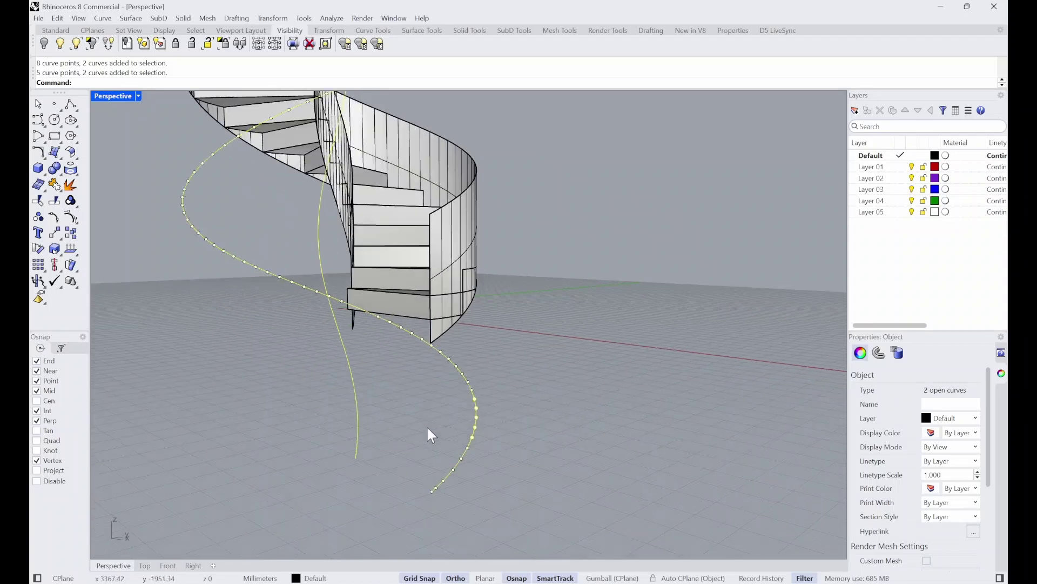
right_click_drag(427, 427, 389, 405)
scroll(384, 406, "down", 5)
scroll(515, 487, "up", 4)
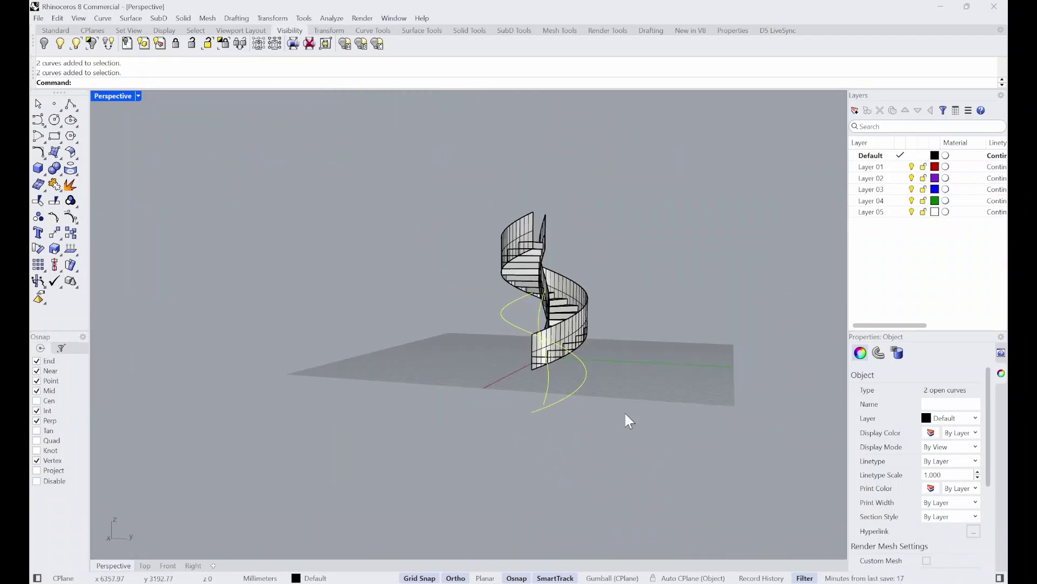
scroll(622, 413, "up", 4)
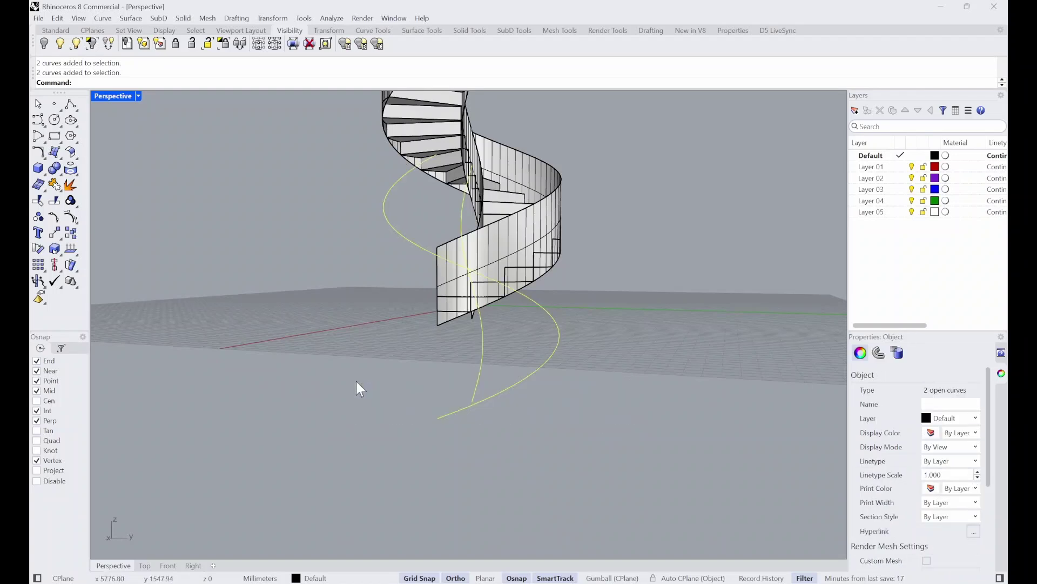
scroll(356, 381, "up", 4)
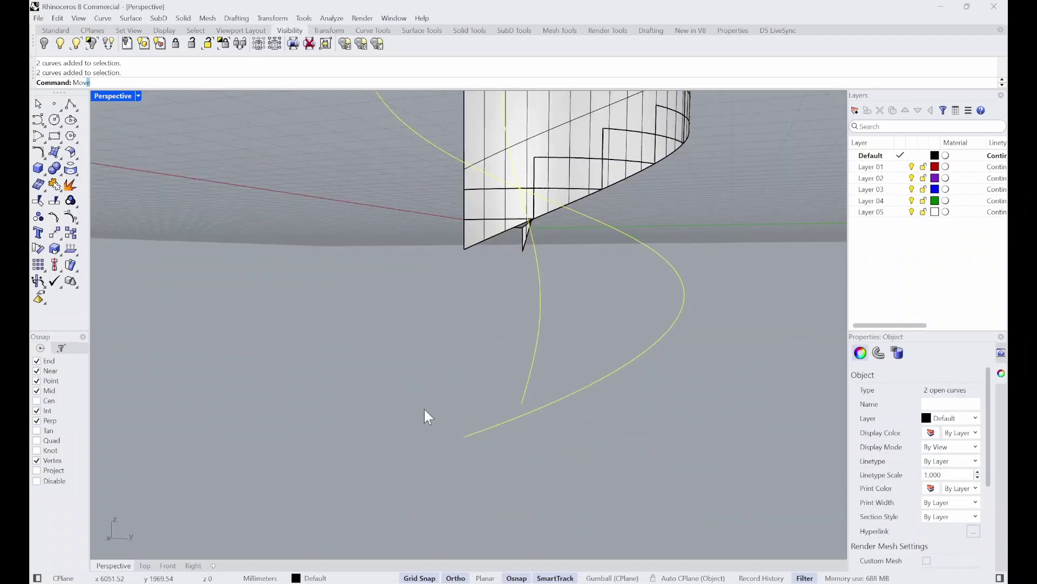
key("Return")
left_click(465, 436)
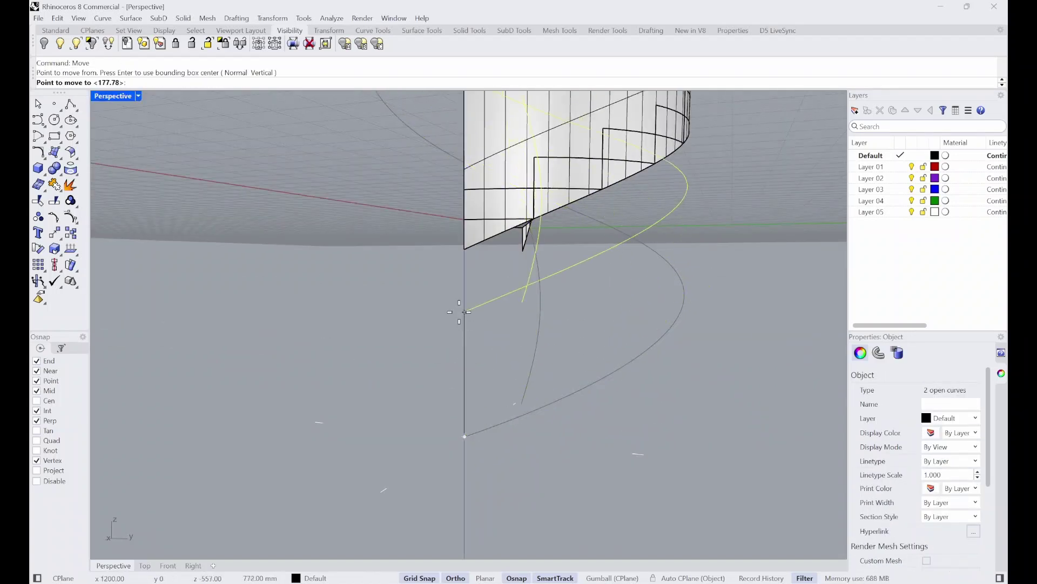
scroll(466, 281, "up", 5)
left_click(465, 247)
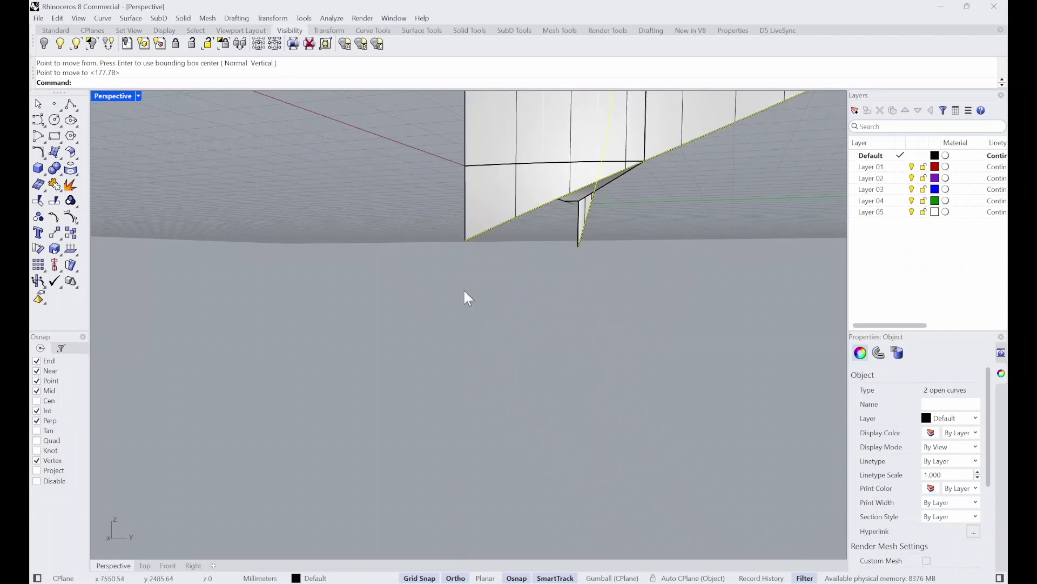
Examine how the moved helix curves follow the bottom edges of the inner and outer side walls.
right_click_drag(464, 292, 564, 368)
scroll(560, 370, "down", 6)
scroll(407, 332, "up", 4)
right_click_drag(408, 332, 491, 332)
scroll(491, 333, "down", 5)
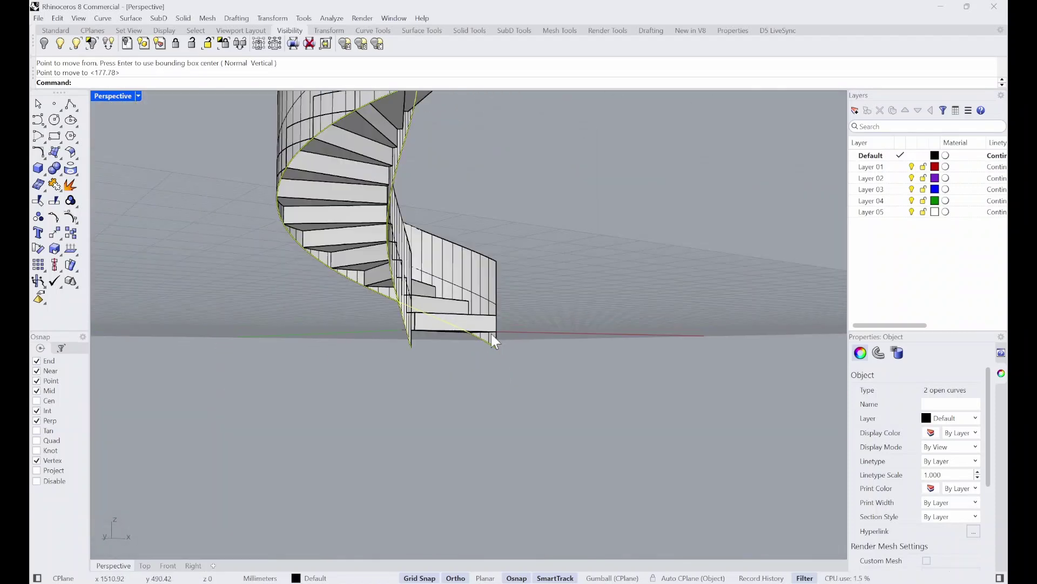
scroll(491, 333, "down", 5)
scroll(529, 286, "up", 4)
right_click_drag(530, 287, 409, 323)
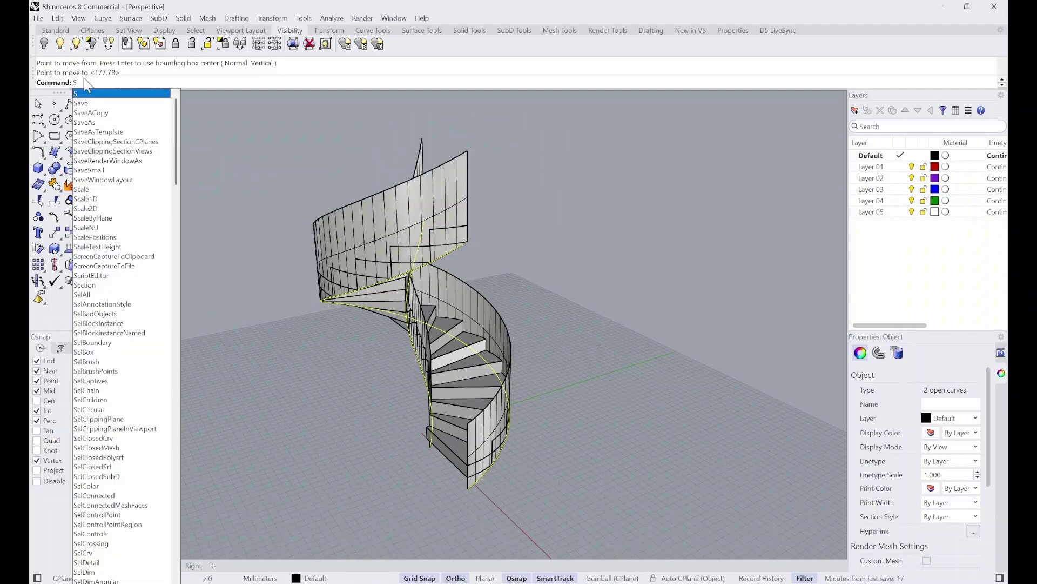
Create a SubD loft between the two bottom helix curves with shape segments adjusted to 62 and 5 divisions between shapes.
type("ub")
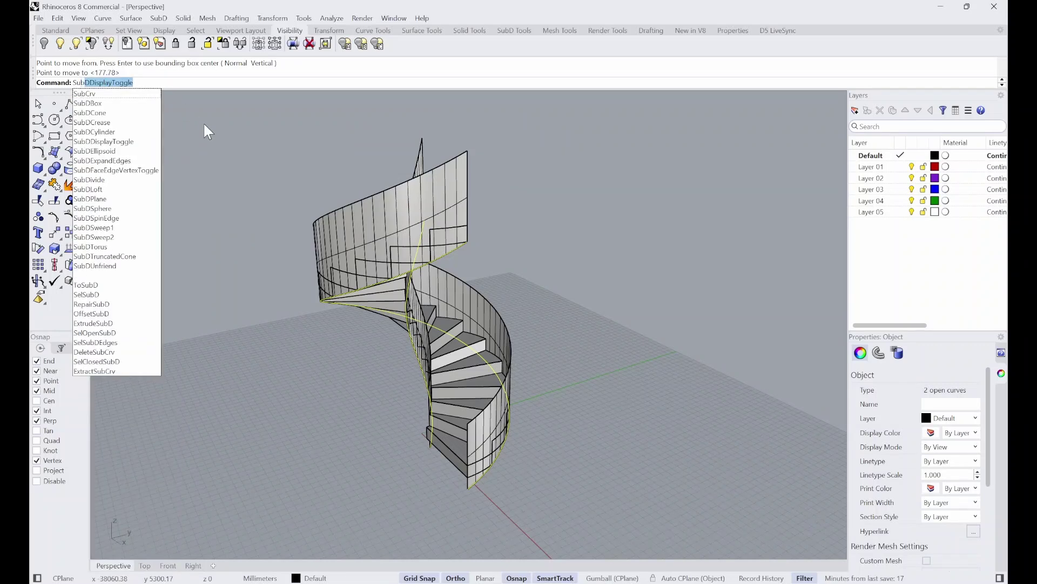
type("l")
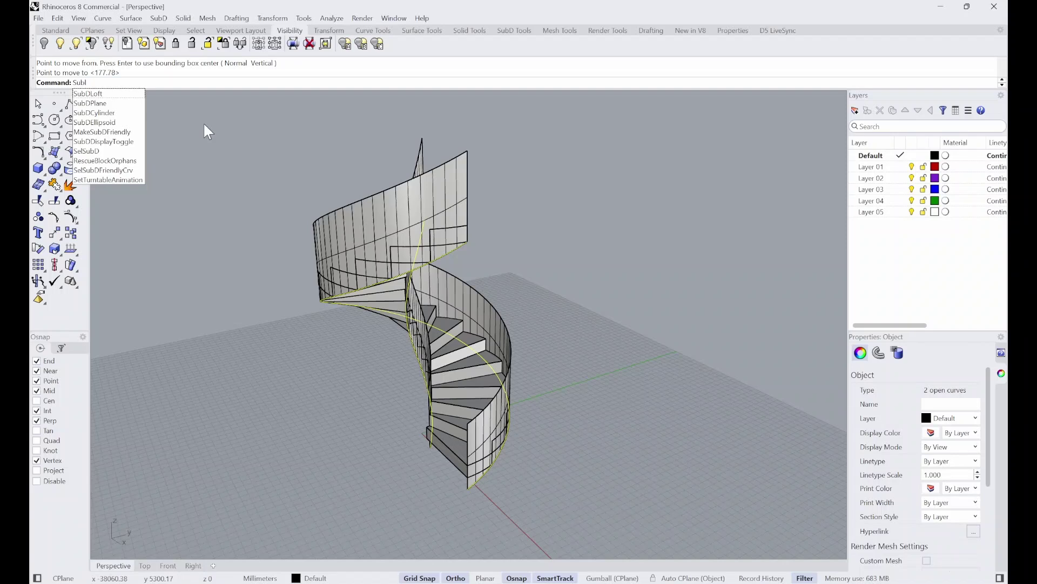
key("BackSpace")
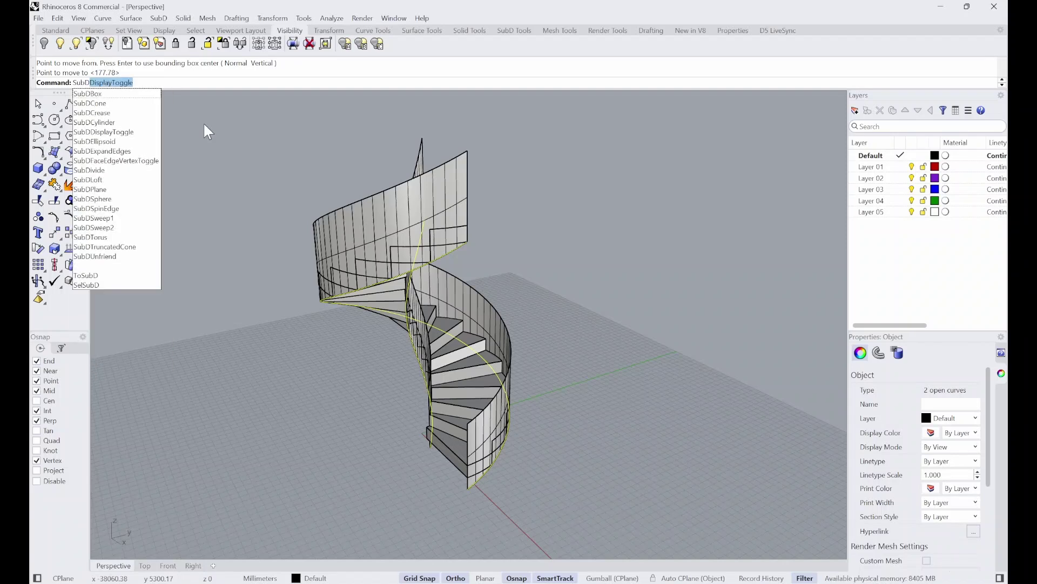
key("BackSpace")
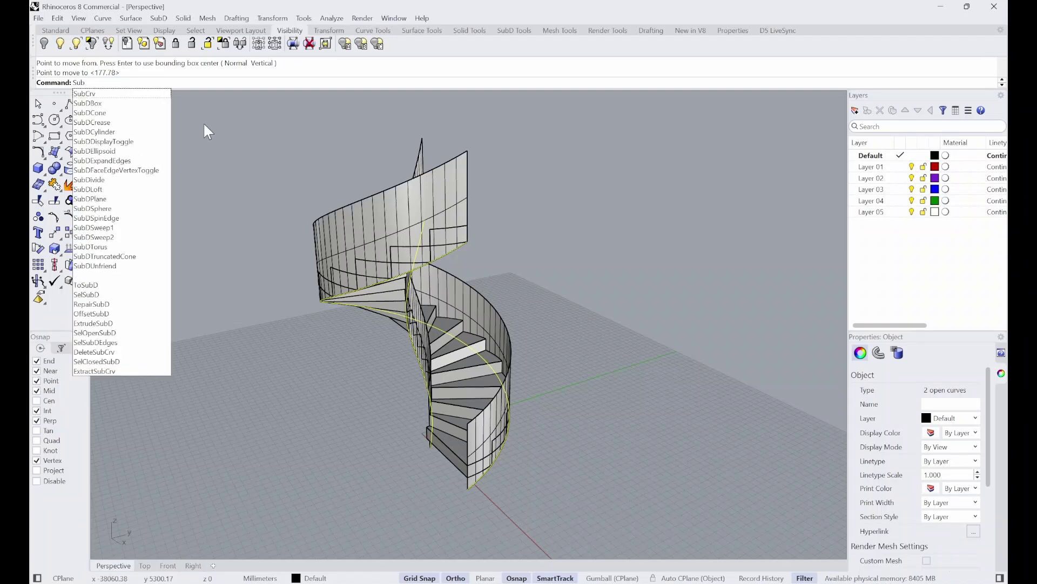
type("DLoft")
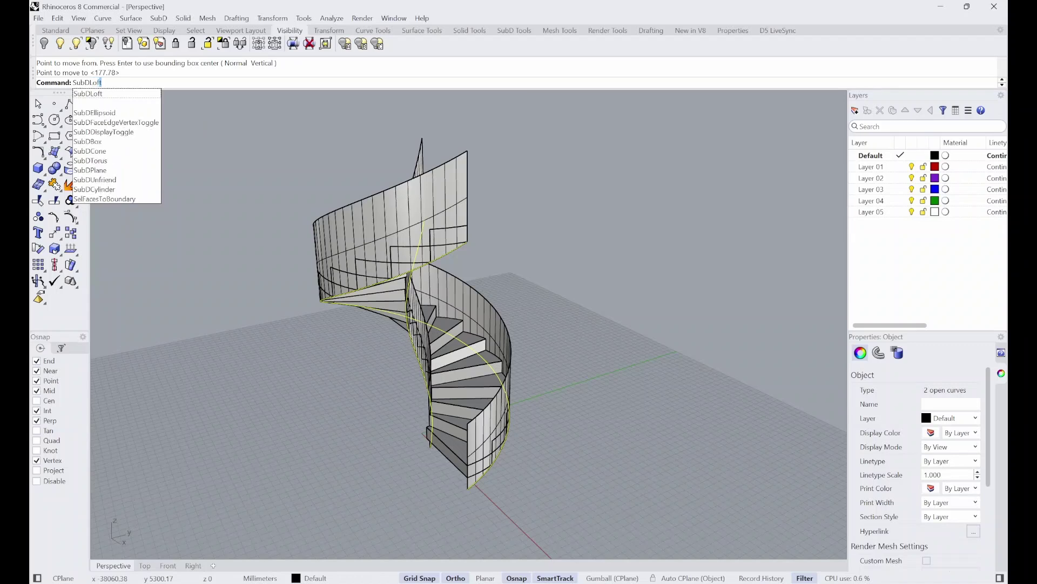
key("Return")
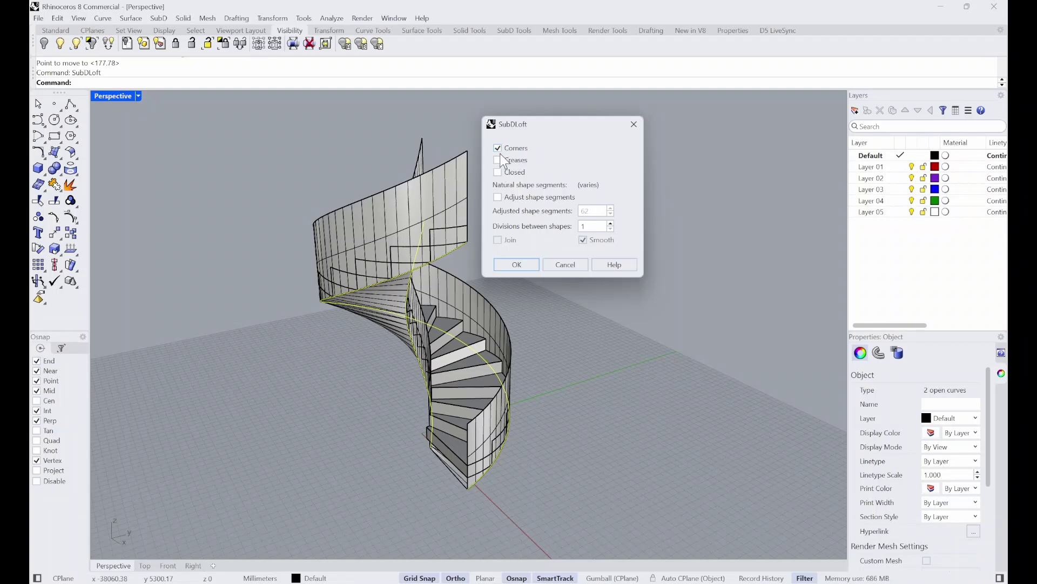
left_click(498, 198)
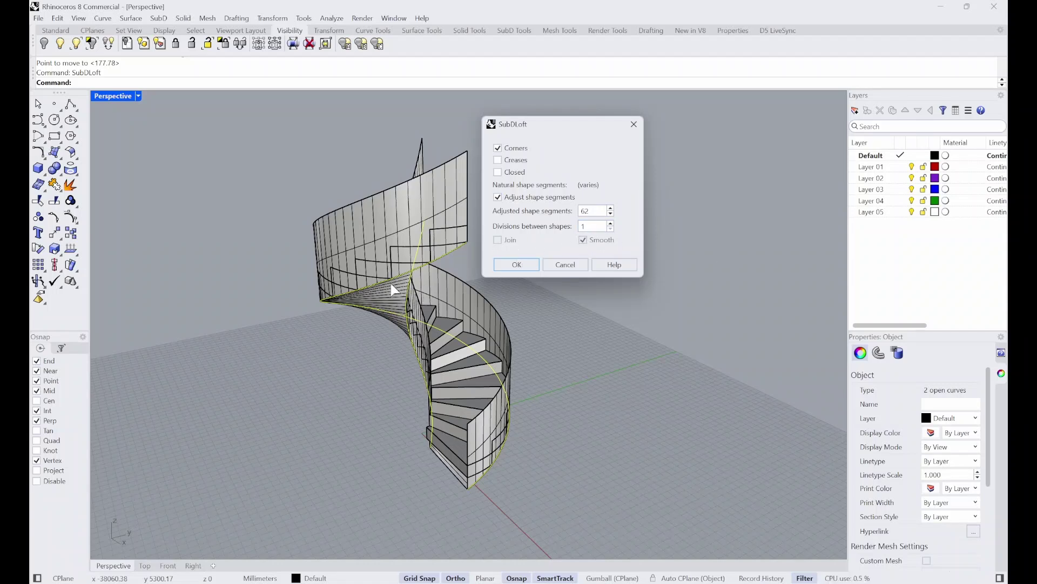
left_click(610, 223)
scroll(394, 301, "up", 5)
right_click_drag(399, 310, 588, 254)
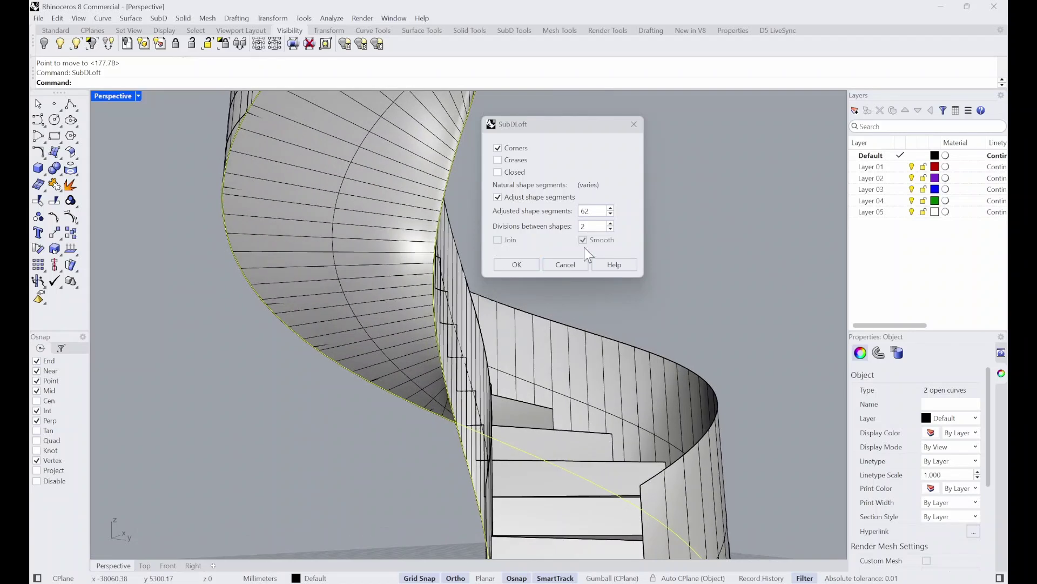
left_click(611, 223)
left_click(611, 223)
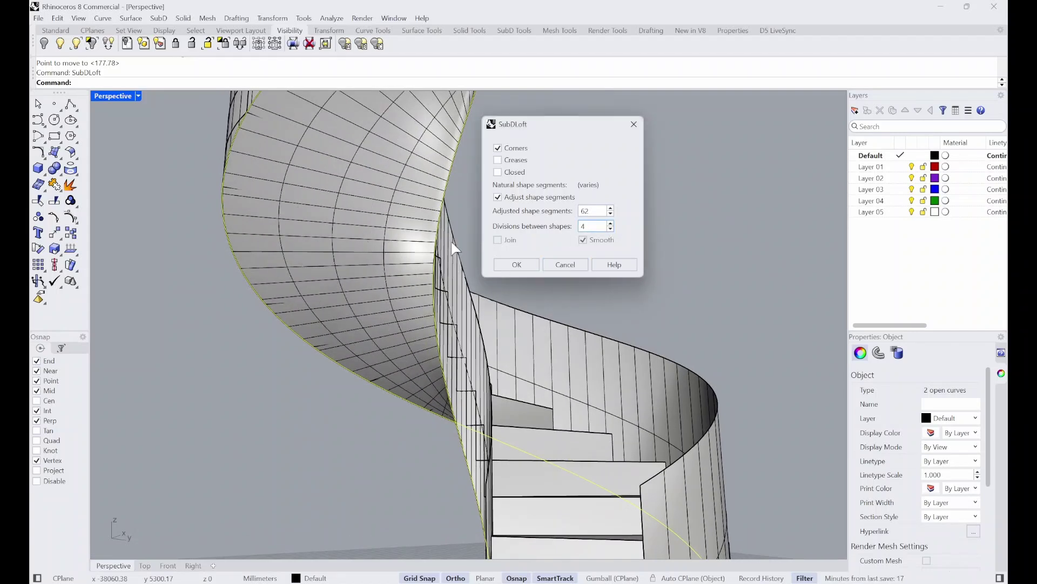
left_click(611, 224)
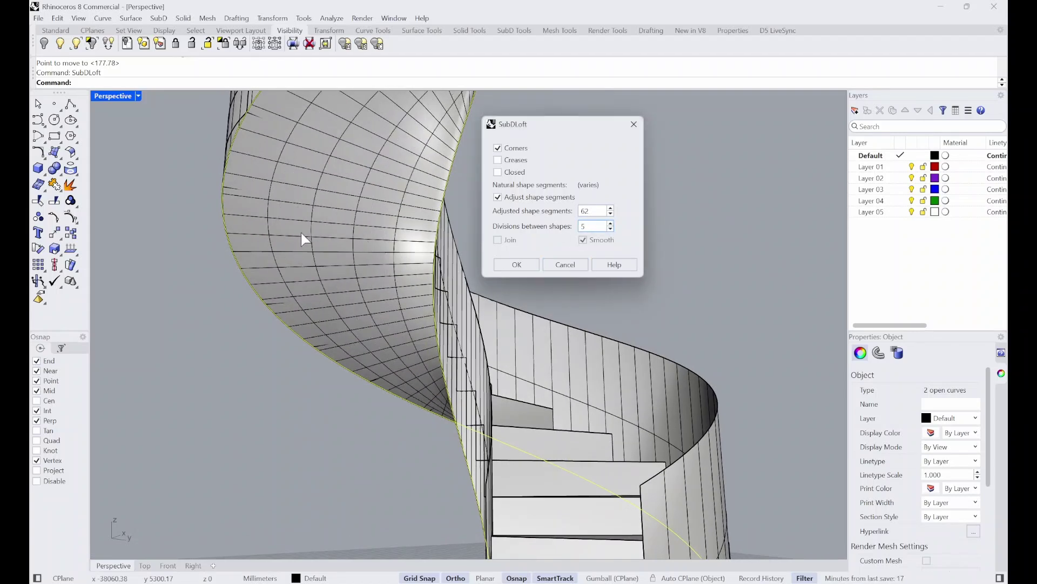
left_click(523, 268)
Examine the lofted underside of the staircase from several angles and clear the selection.
scroll(372, 287, "down", 8)
right_click_drag(494, 256, 422, 302)
key("Escape")
right_click_drag(511, 392, 520, 372)
left_click(520, 371)
right_click_drag(631, 328, 423, 349)
key("Escape")
mouse_move(637, 306)
right_mouse_down()
mouse_move(572, 331)
mouse_move(593, 319)
mouse_move(531, 332)
mouse_move(649, 190)
mouse_move(643, 212)
mouse_move(656, 220)
mouse_move(562, 294)
mouse_move(650, 314)
right_mouse_up()
left_click(530, 329)
key("Return")
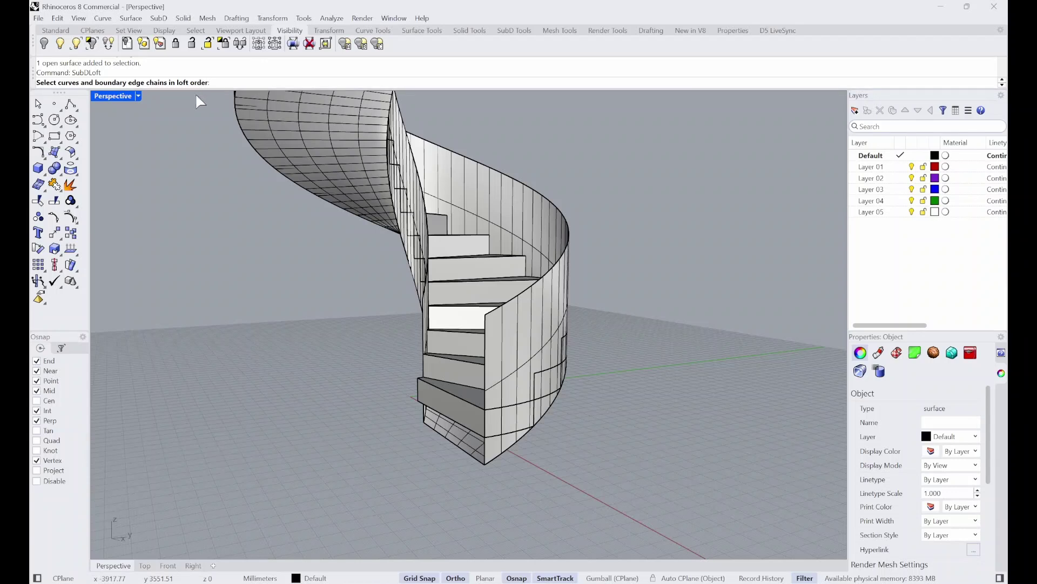
key("Escape")
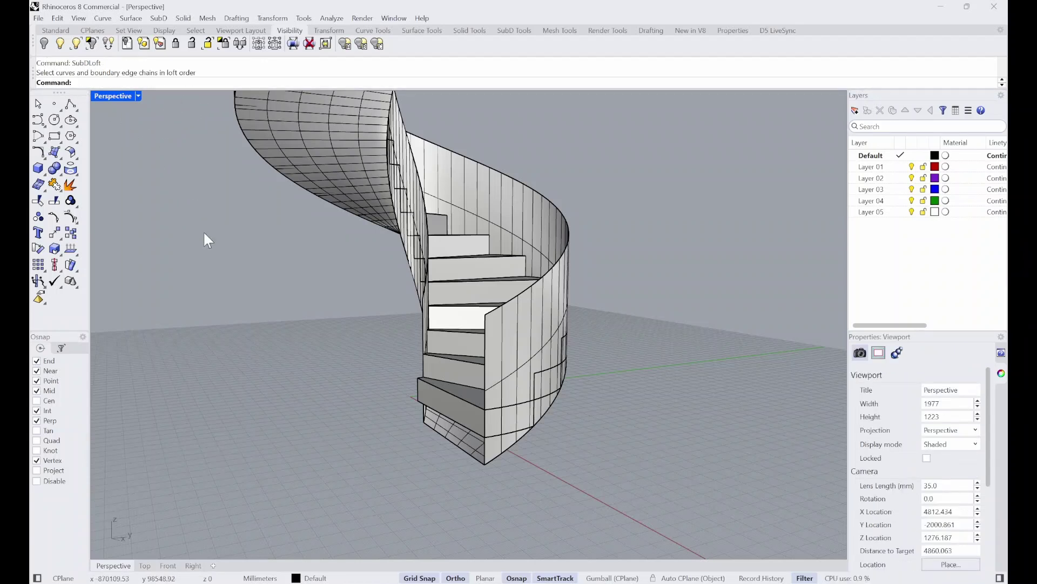
scroll(607, 456, "down", 4)
scroll(559, 362, "up", 6)
left_click(558, 362)
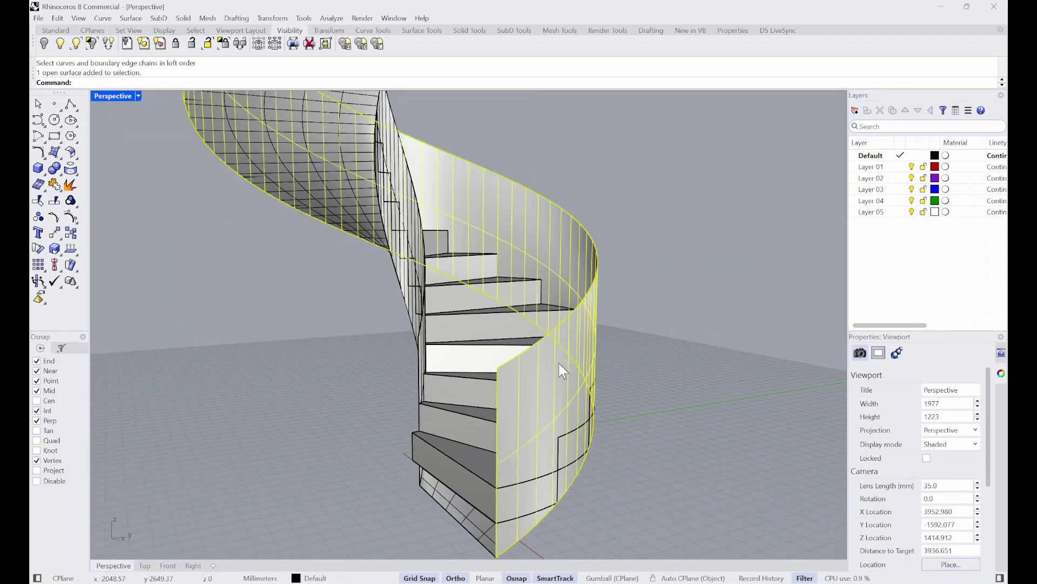
key("Escape")
left_click(427, 219)
key("Escape")
Start a solid surface offset of the outer side wall with the offset distance set to 50 mm.
left_click(583, 270)
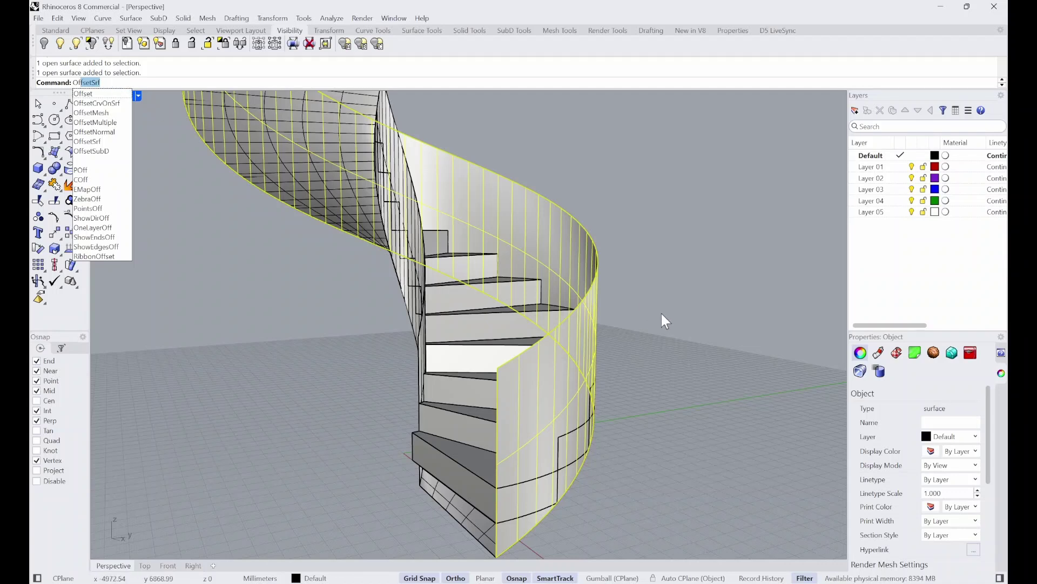
key("Return")
right_click_drag(588, 417, 586, 369)
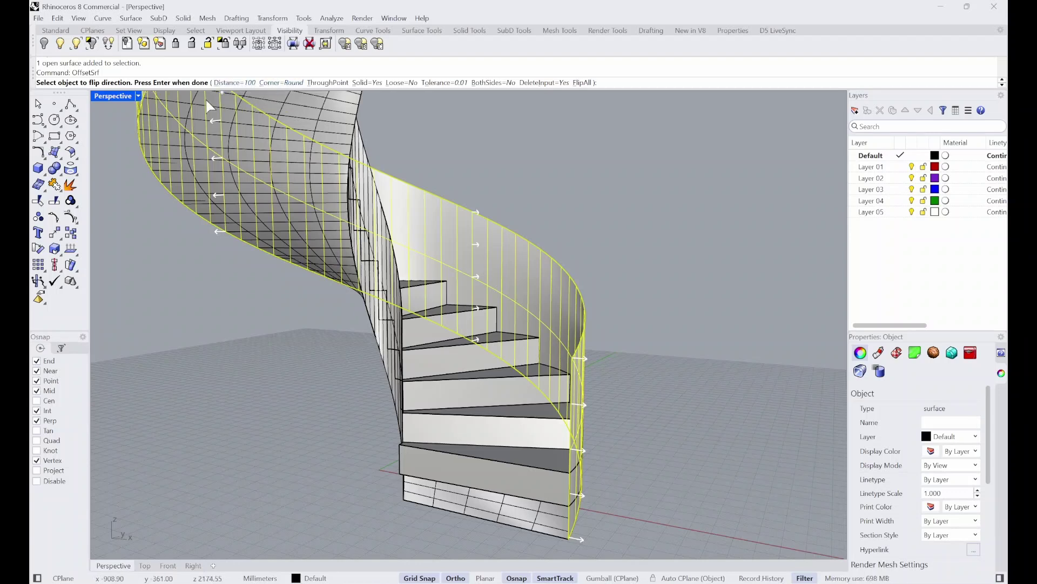
left_click(227, 83)
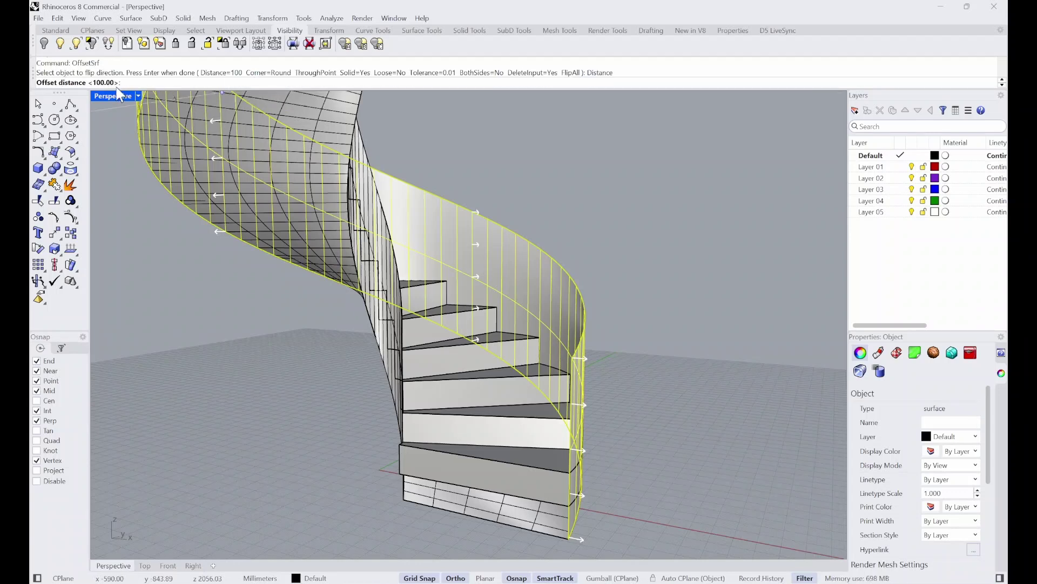
type("50")
key("Return")
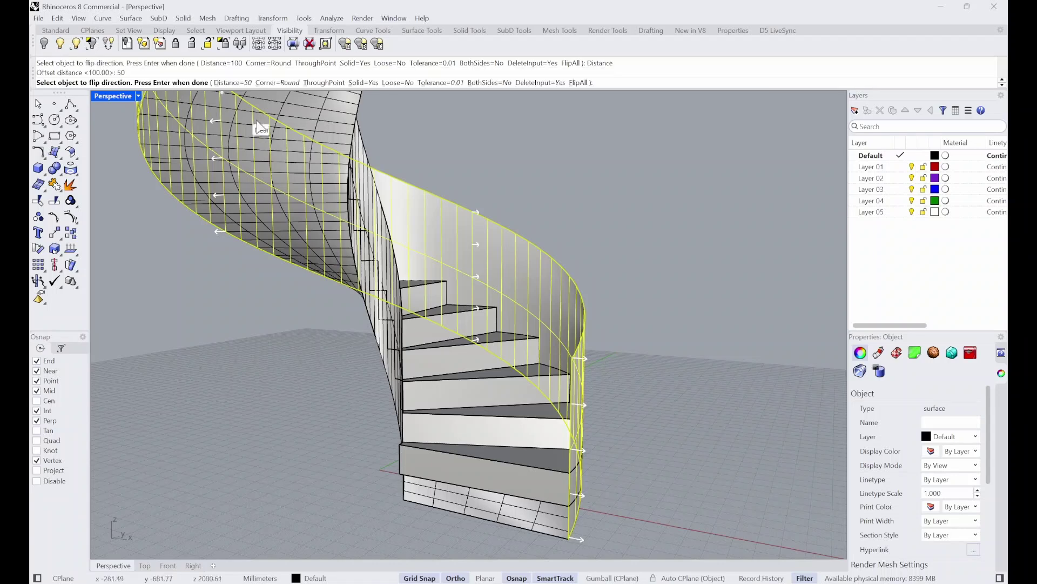
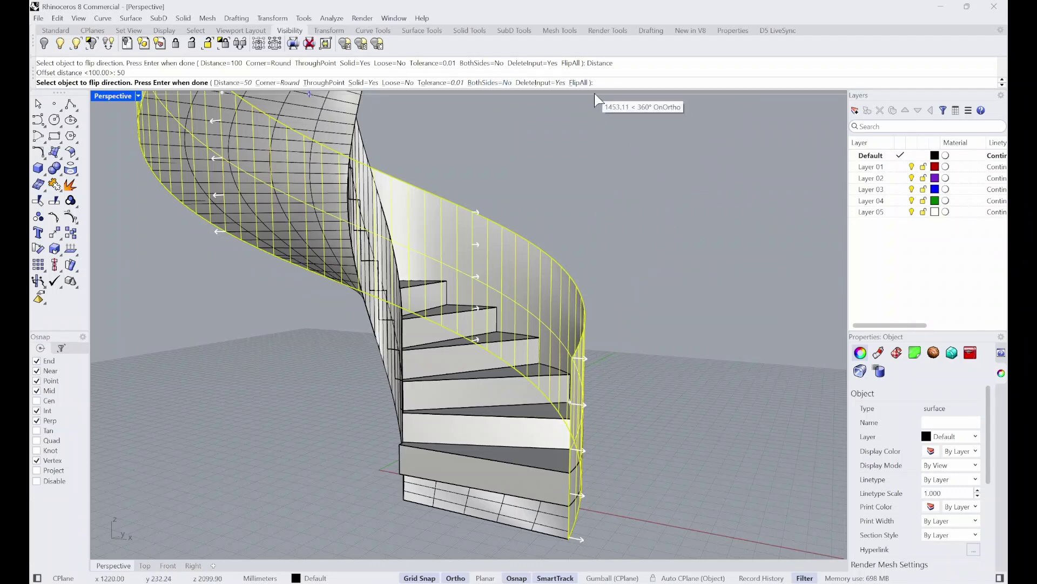
Test the flipped offset direction, return it to outward, and complete the outer wall's offset, leaving it deselected.
scroll(594, 372, "up", 1)
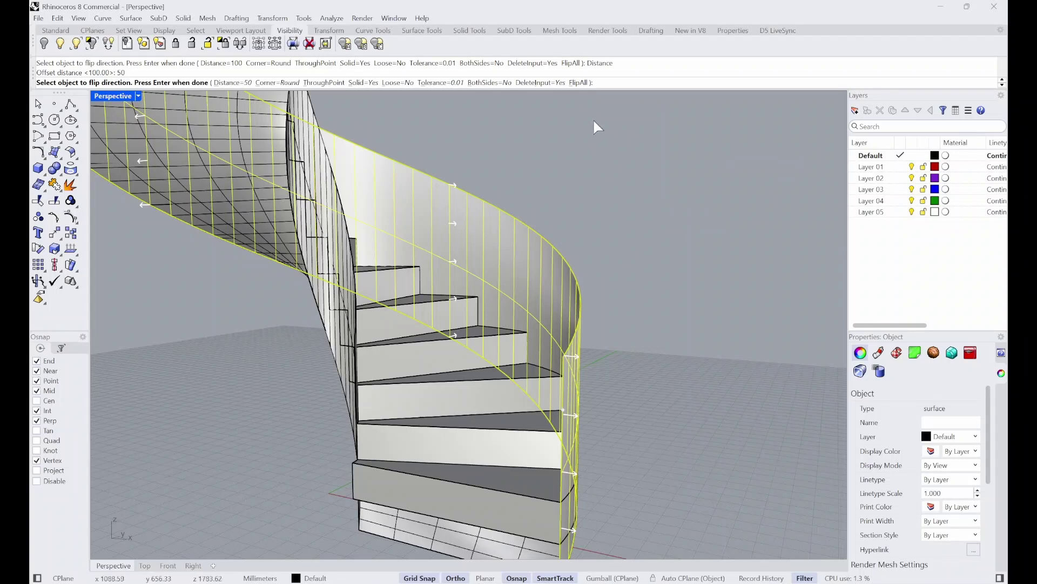
left_click(577, 83)
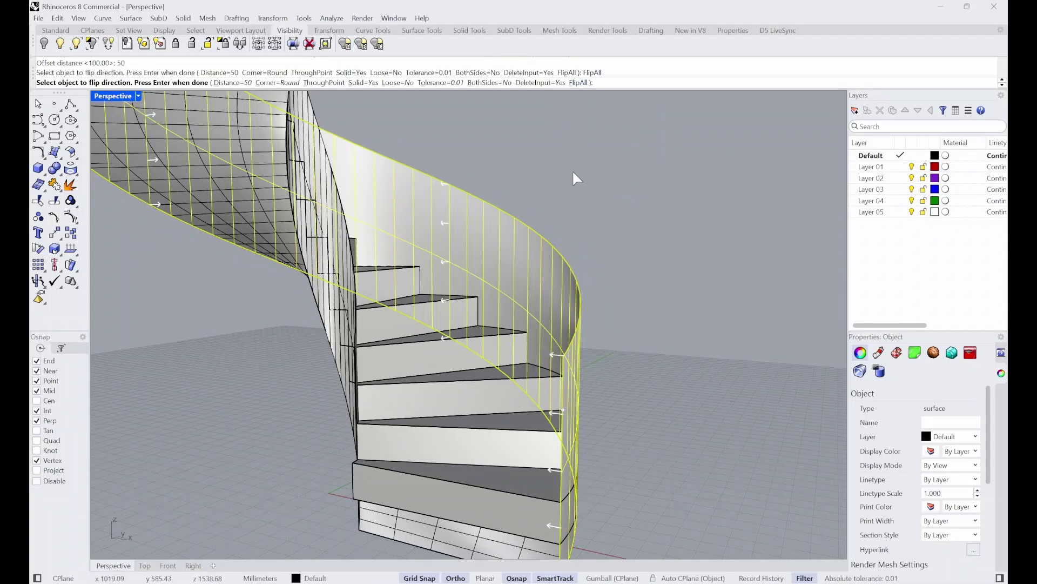
left_click(578, 83)
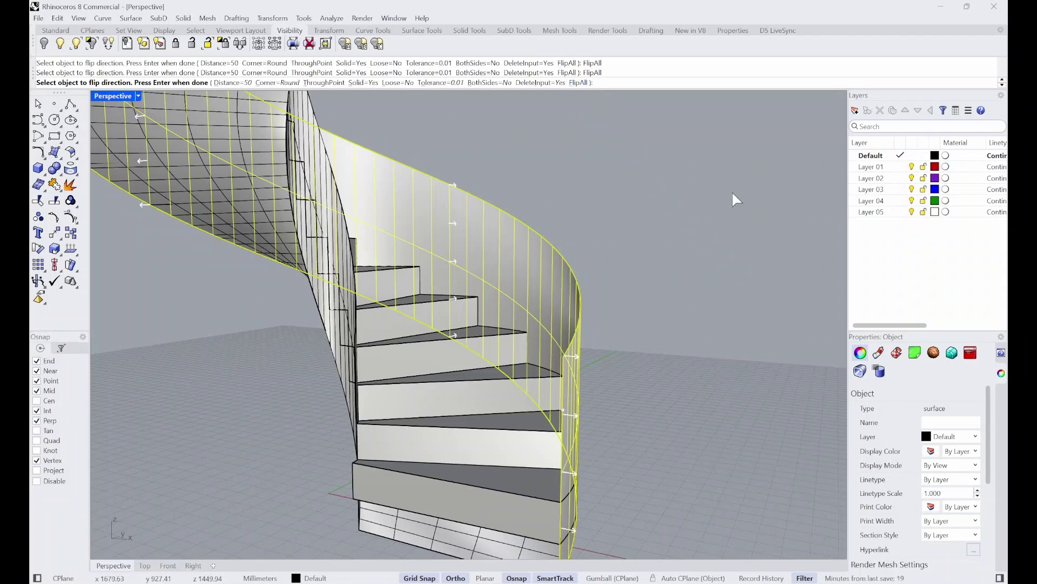
right_click_drag(732, 190, 622, 292)
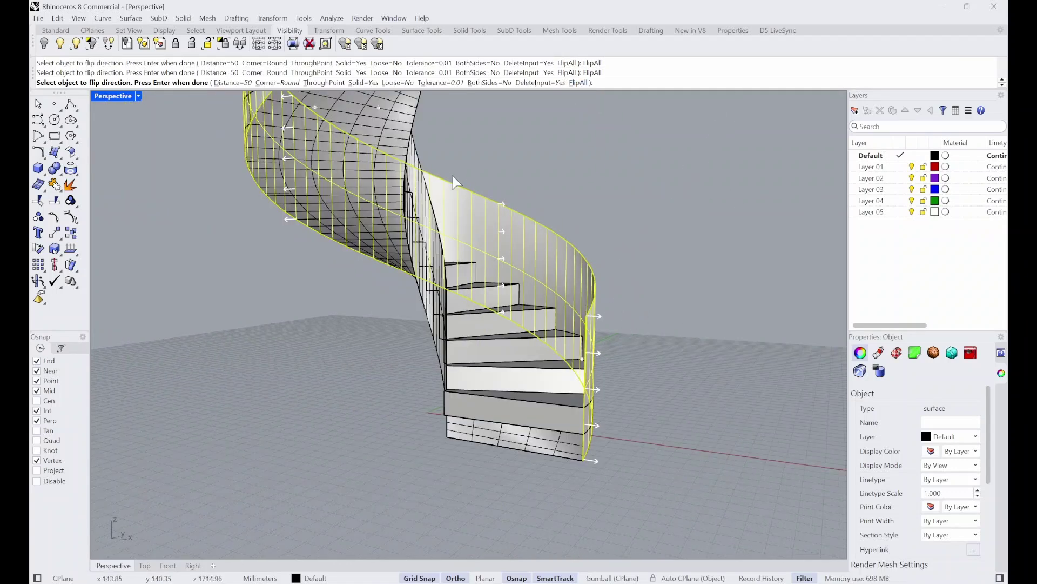
key("Return")
right_click_drag(629, 302, 588, 306)
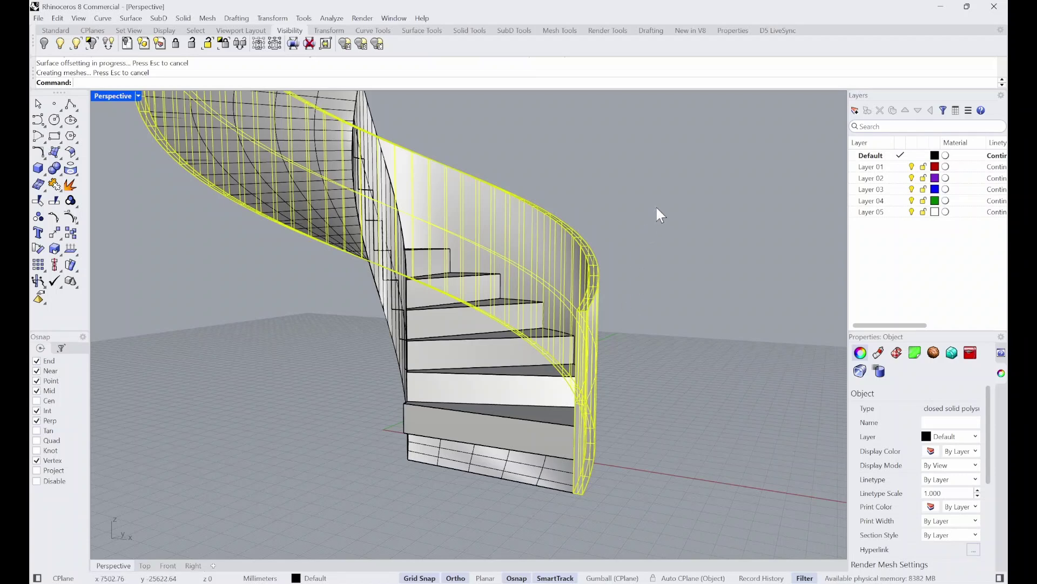
key("Escape")
Offset the inner side wall surface 50 mm as a solid, with the direction flipped toward the staircase's centre.
right_click_drag(664, 251, 482, 281)
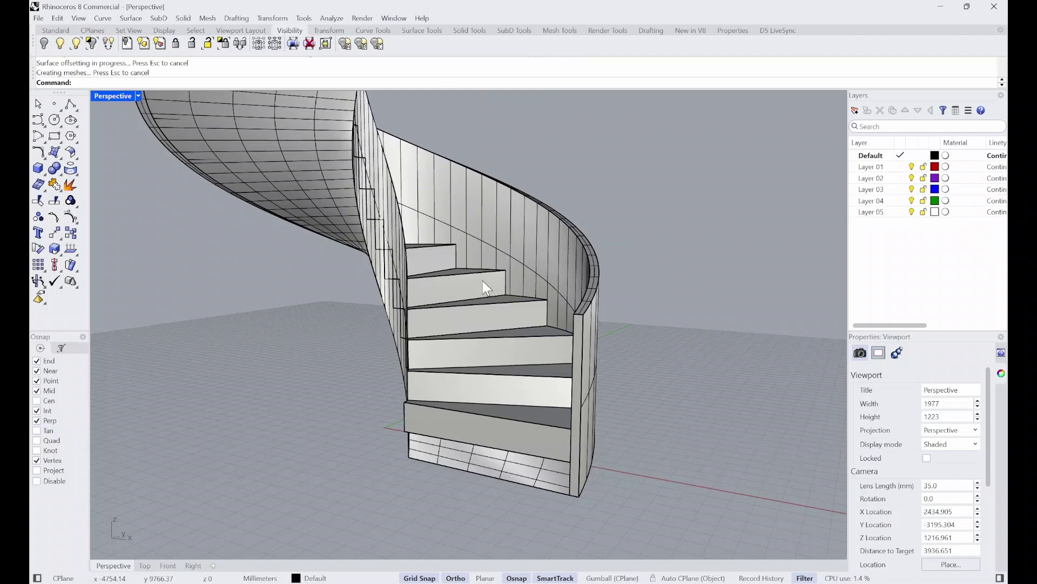
left_click(406, 253)
type("OffsetSrf")
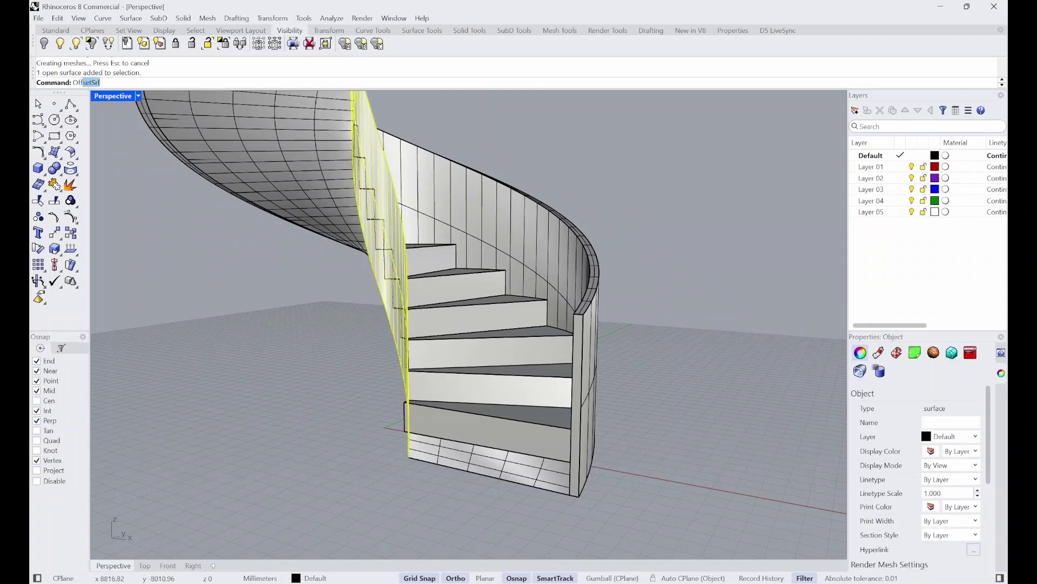
key("Return")
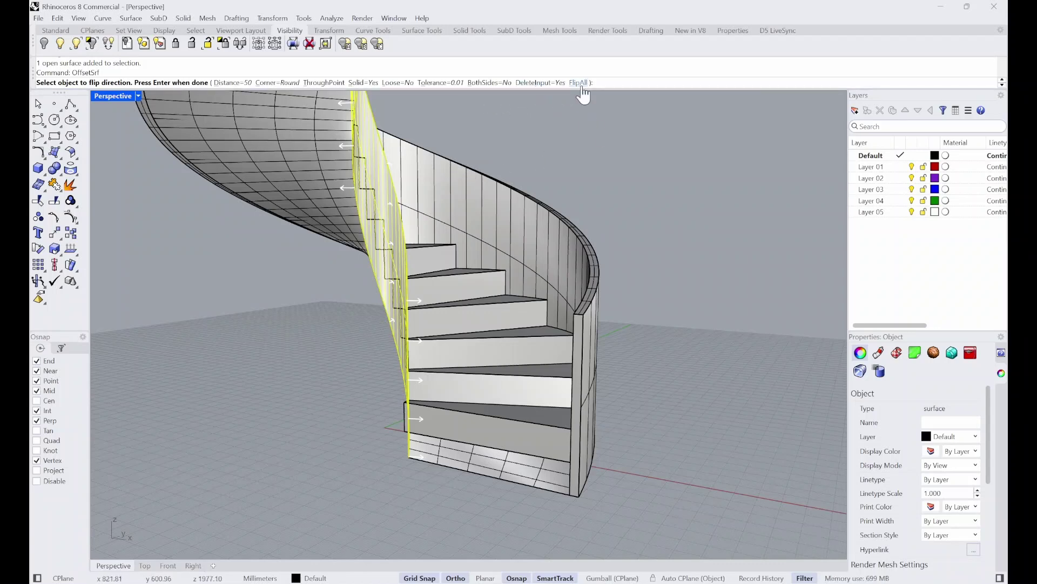
scroll(434, 230, "up", 3)
right_click_drag(434, 229, 354, 238)
right_click_drag(450, 295, 372, 325)
right_click_drag(514, 338, 641, 292)
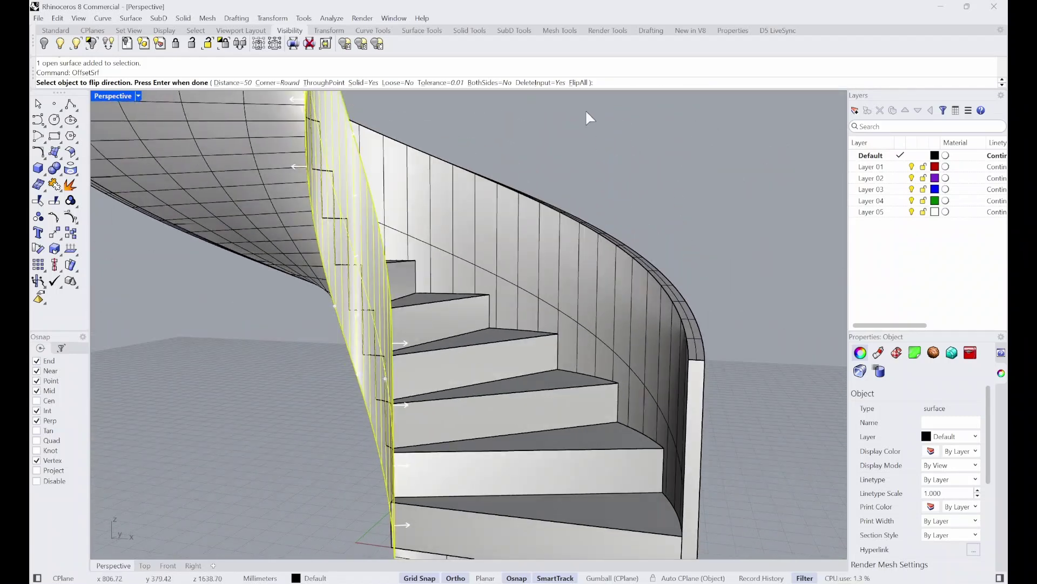
left_click(572, 88)
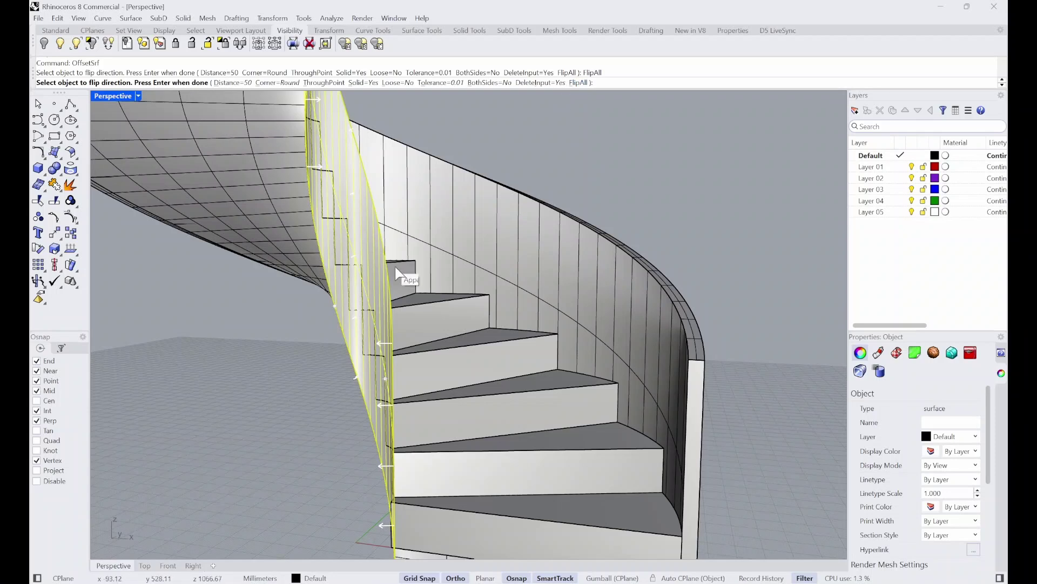
right_click_drag(410, 275, 408, 373)
scroll(379, 375, "down", 3)
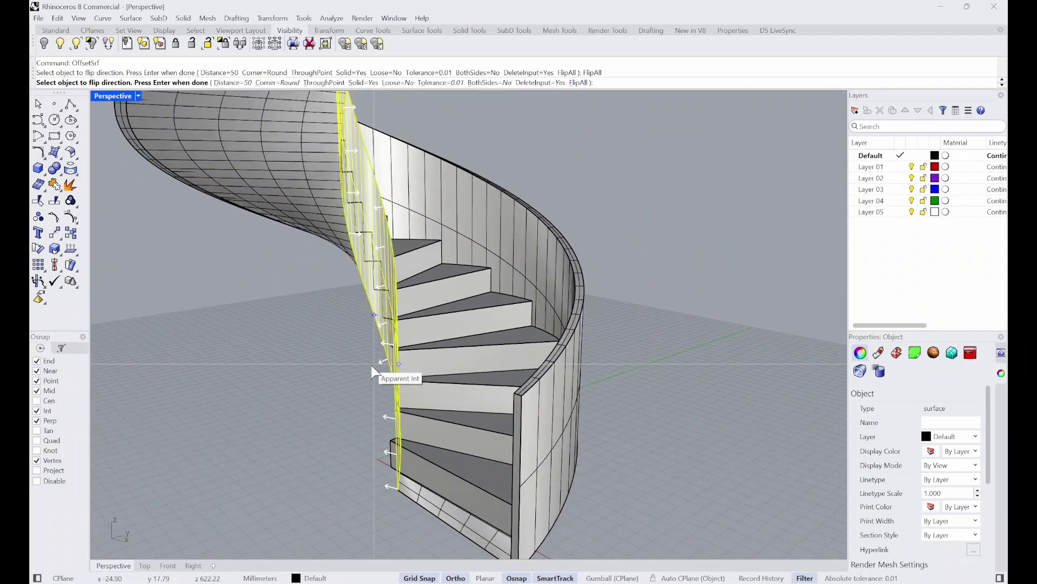
key("Return")
scroll(478, 293, "down", 3)
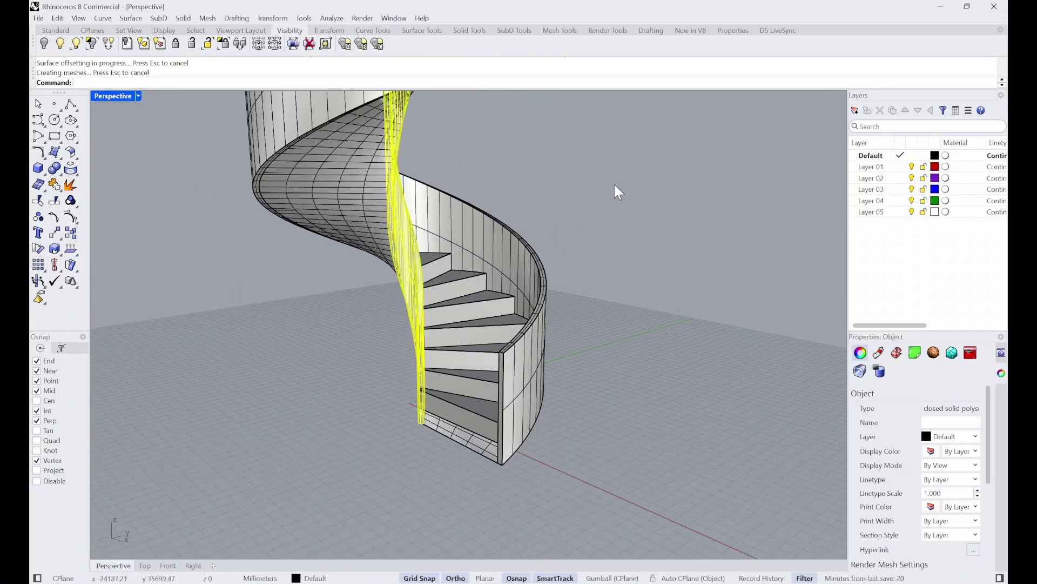
left_click(614, 182)
Examine the lower end of the SubD underside between the two thickened side walls from several angles.
right_click_drag(614, 183, 551, 412)
scroll(472, 358, "up", 8)
scroll(485, 353, "up", 2)
left_click(535, 359)
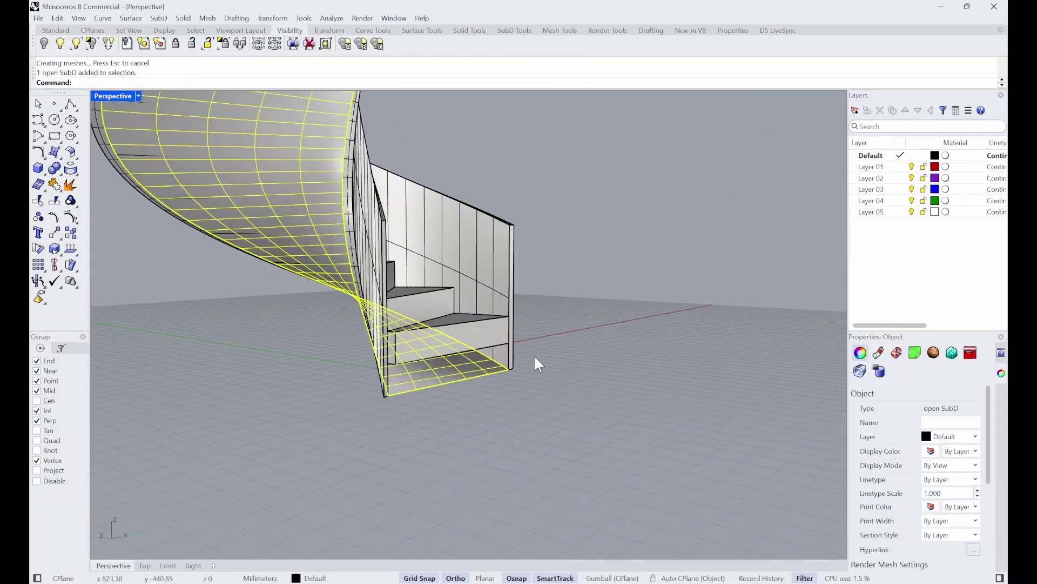
right_click_drag(535, 359, 604, 329)
left_click(546, 432)
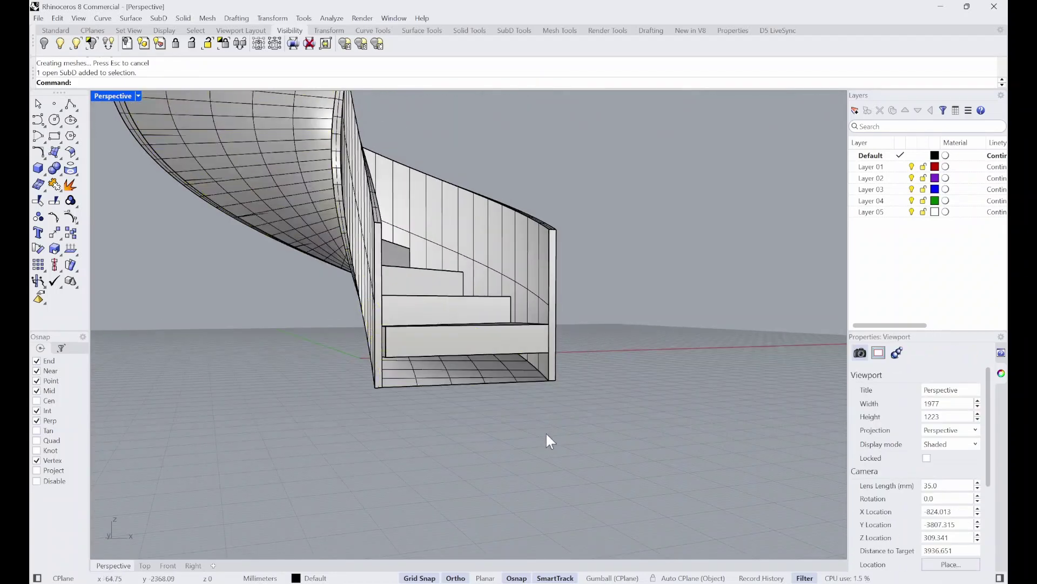
right_click(546, 432)
right_click_drag(546, 432, 491, 379)
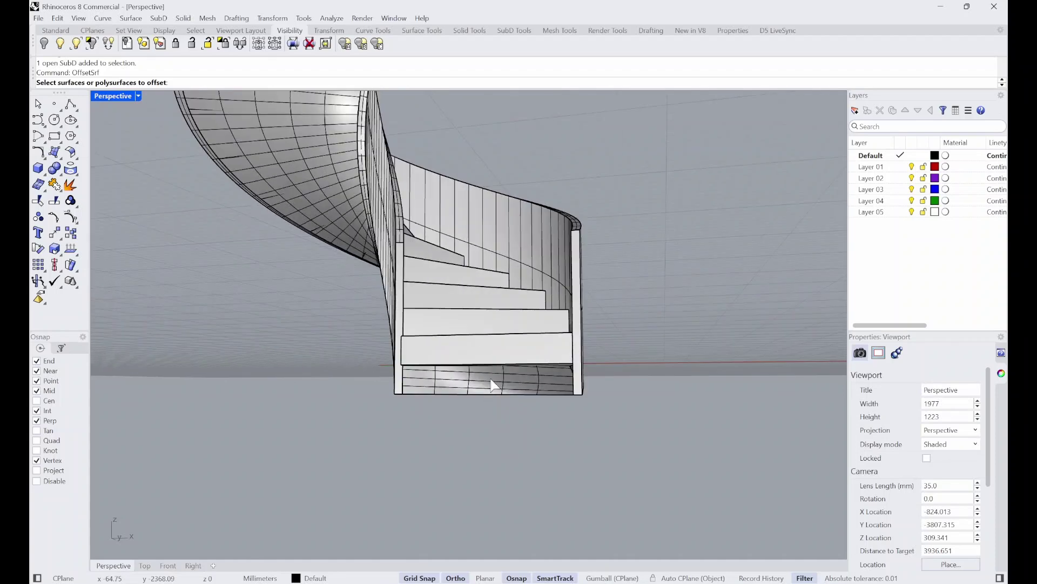
right_click_drag(673, 391, 574, 379)
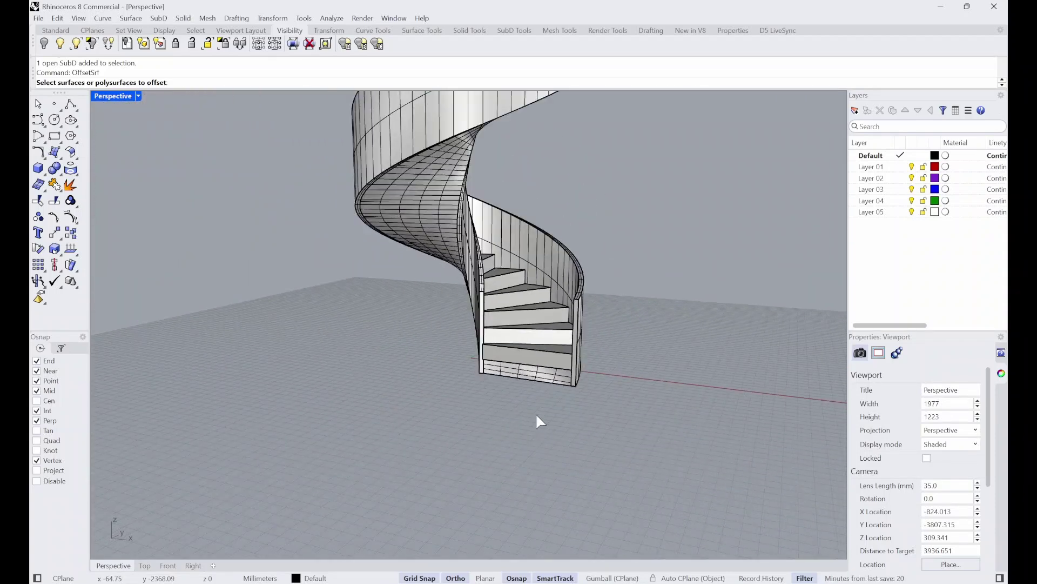
Maximize the Front view on the staircase's base and cancel the pending surface offset.
double_click(118, 96)
left_click(107, 332)
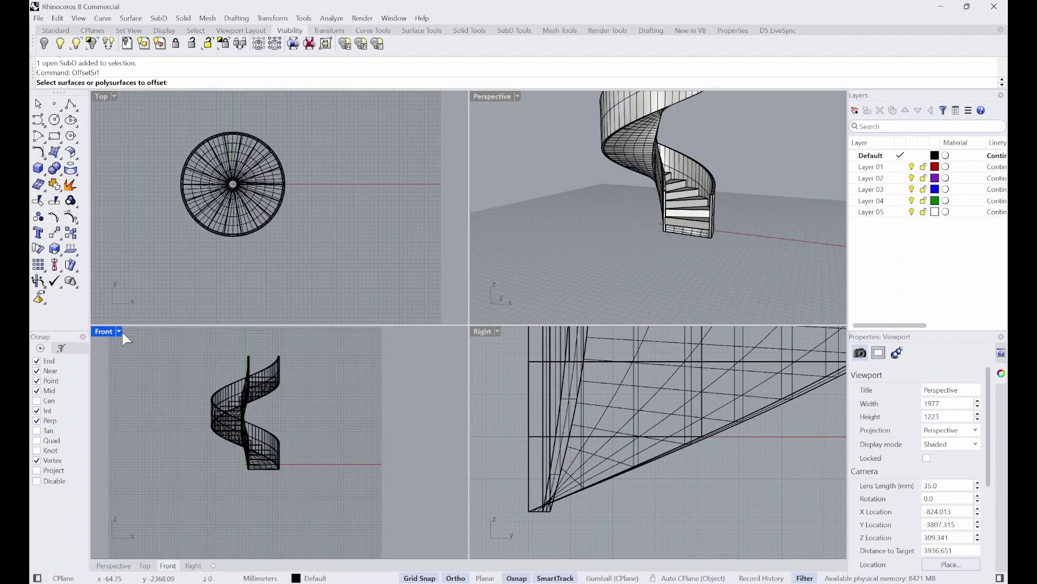
double_click(105, 330)
scroll(394, 359, "down", 3)
scroll(435, 339, "up", 5)
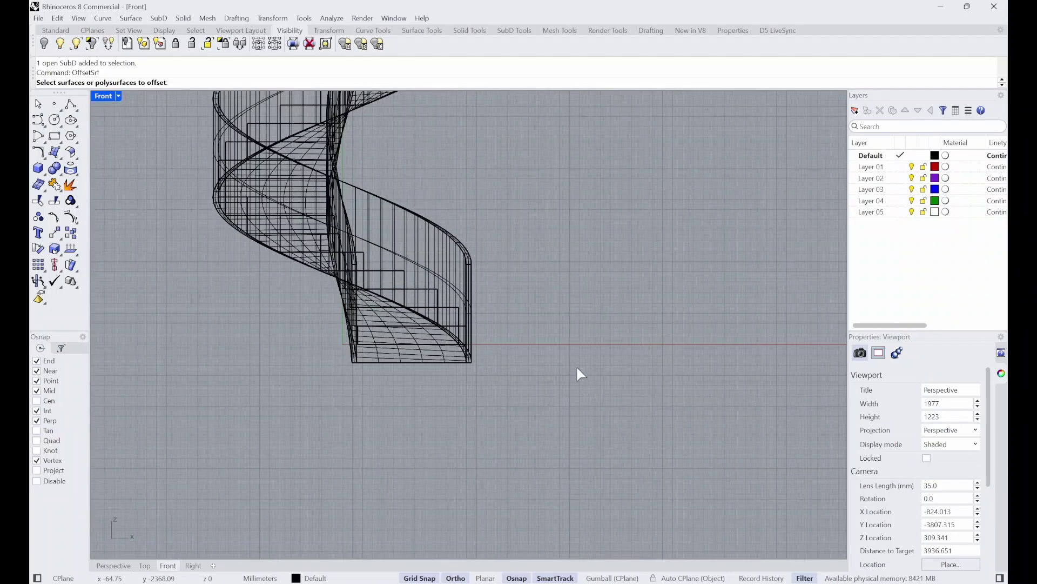
scroll(340, 342, "up", 4)
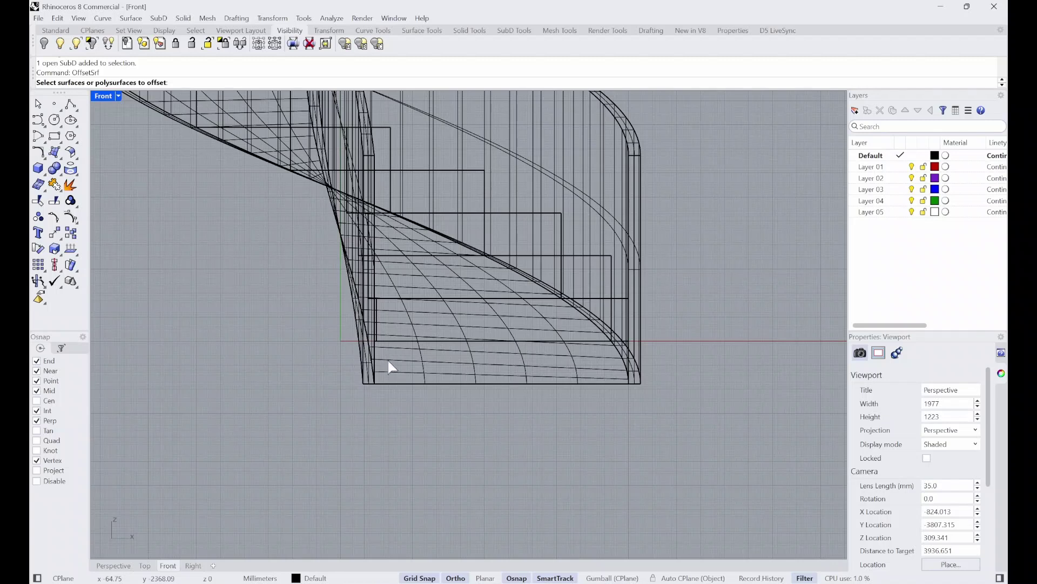
scroll(376, 365, "down", 2)
scroll(411, 370, "up", 3)
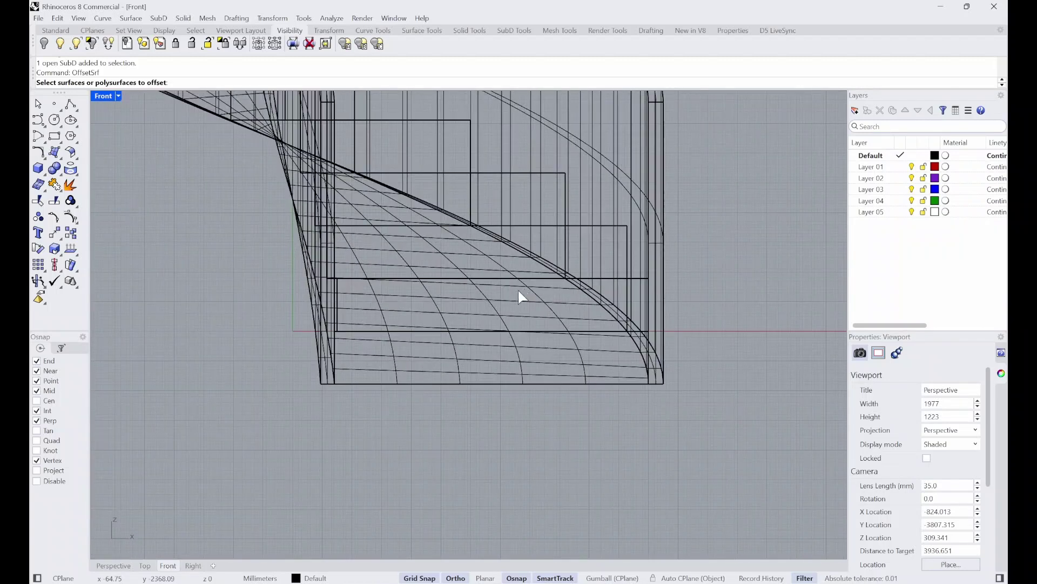
scroll(460, 310, "down", 2)
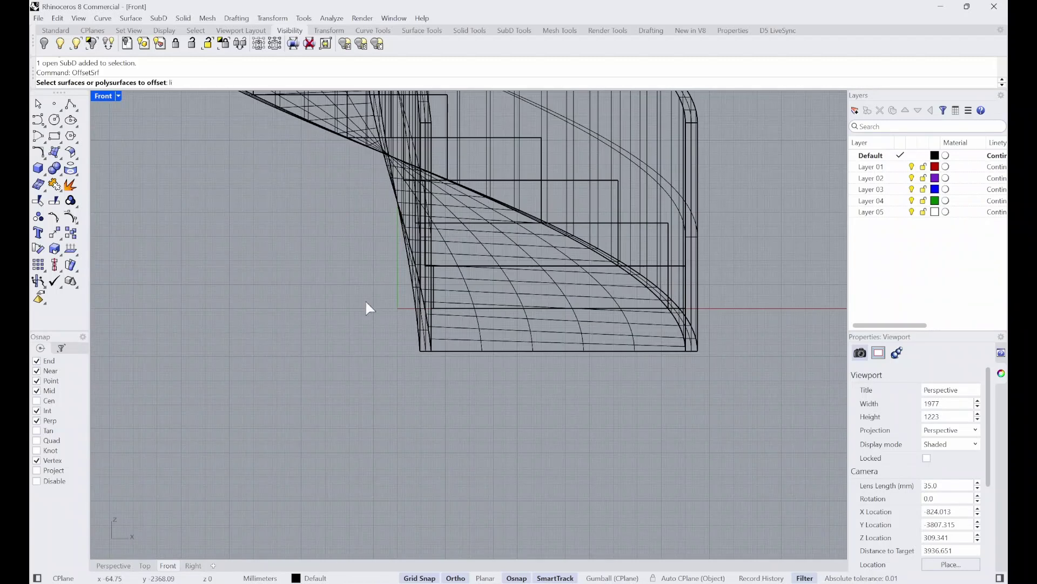
key("Escape")
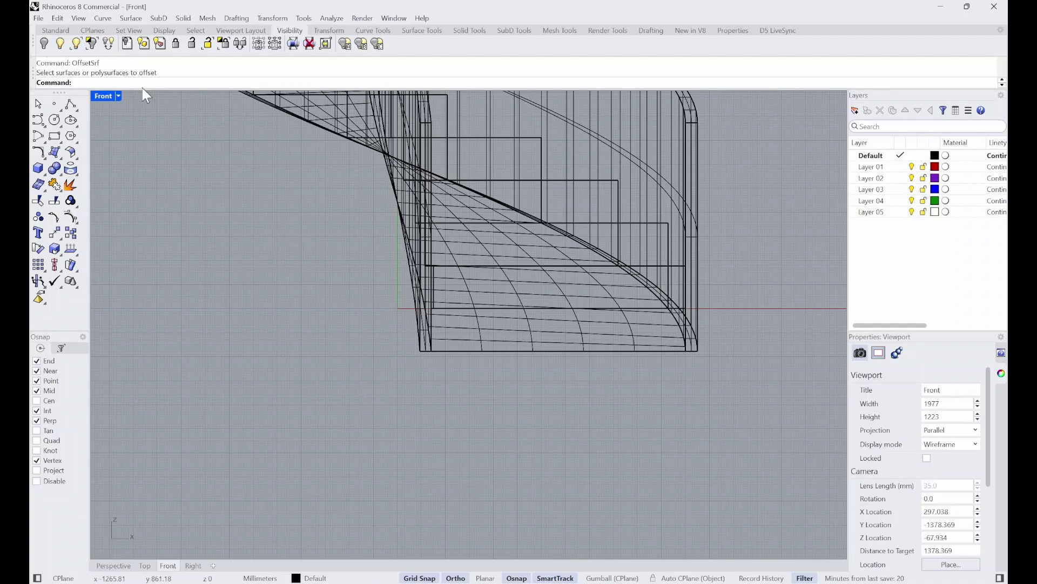
Draw a horizontal line at ground level from the origin (0) along the X axis to beyond the outer side wall.
type("line")
key("Return")
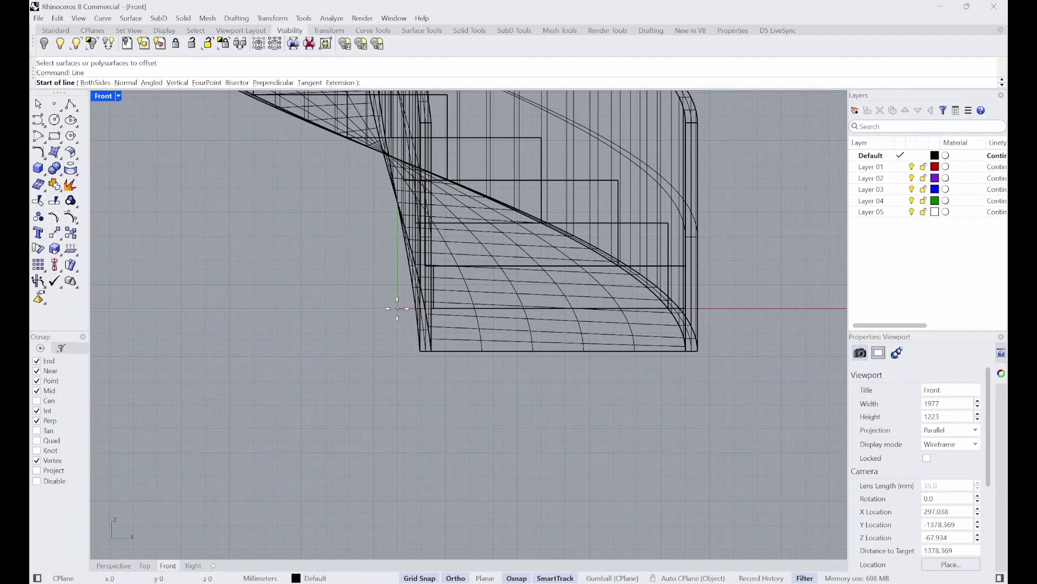
scroll(394, 310, "up", 1)
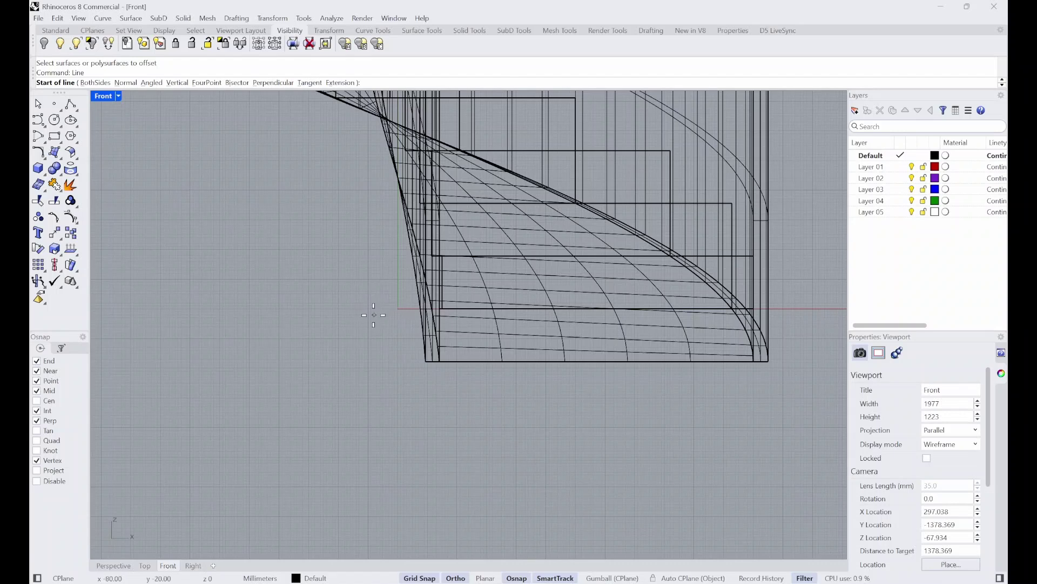
type("0")
key("Return")
scroll(243, 308, "down", 5)
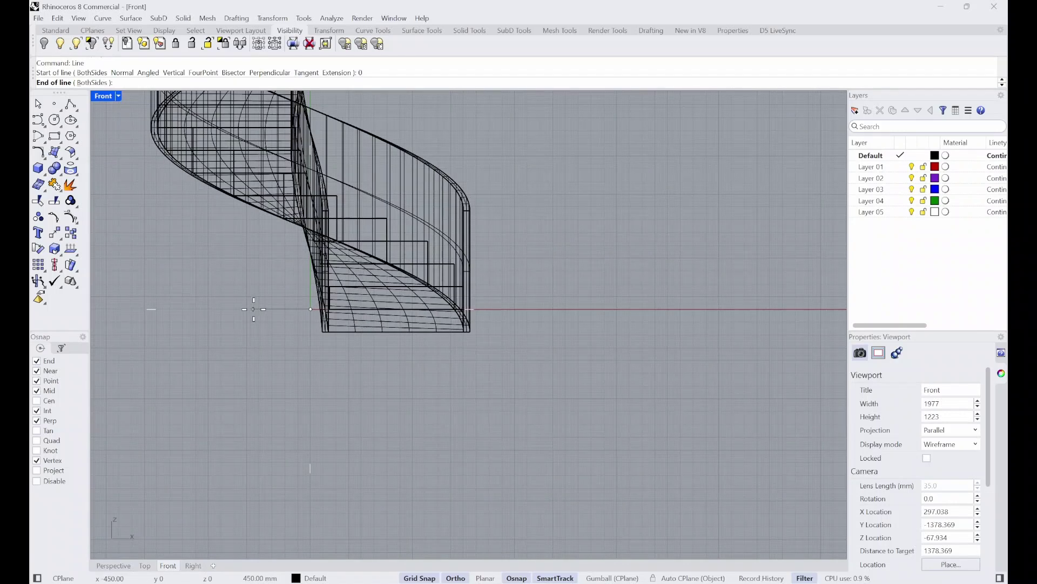
left_click(642, 309)
left_click(628, 311)
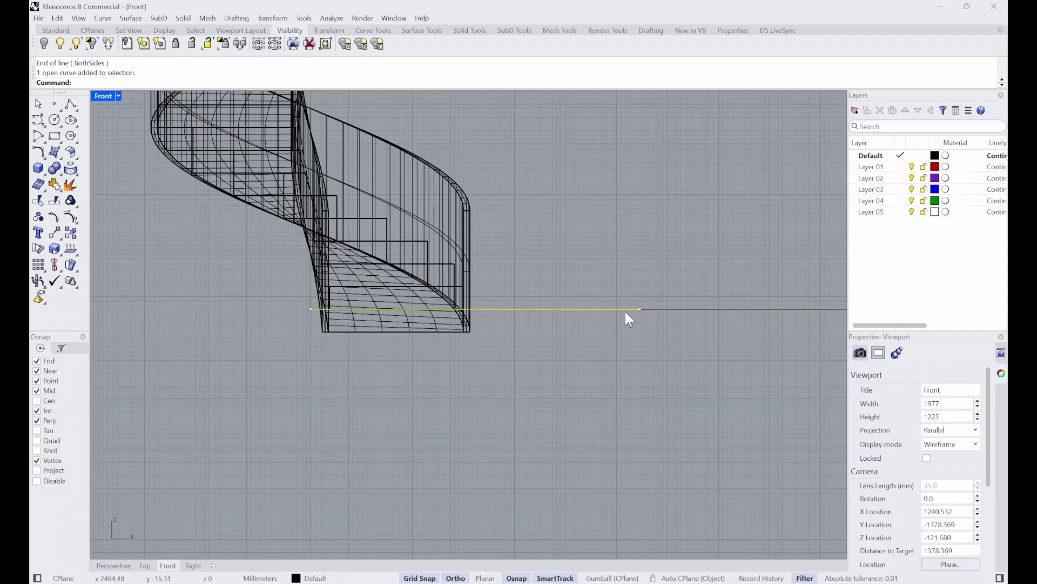
left_click(662, 387)
left_click(636, 310)
scroll(648, 308, "down", 3)
scroll(510, 349, "up", 4)
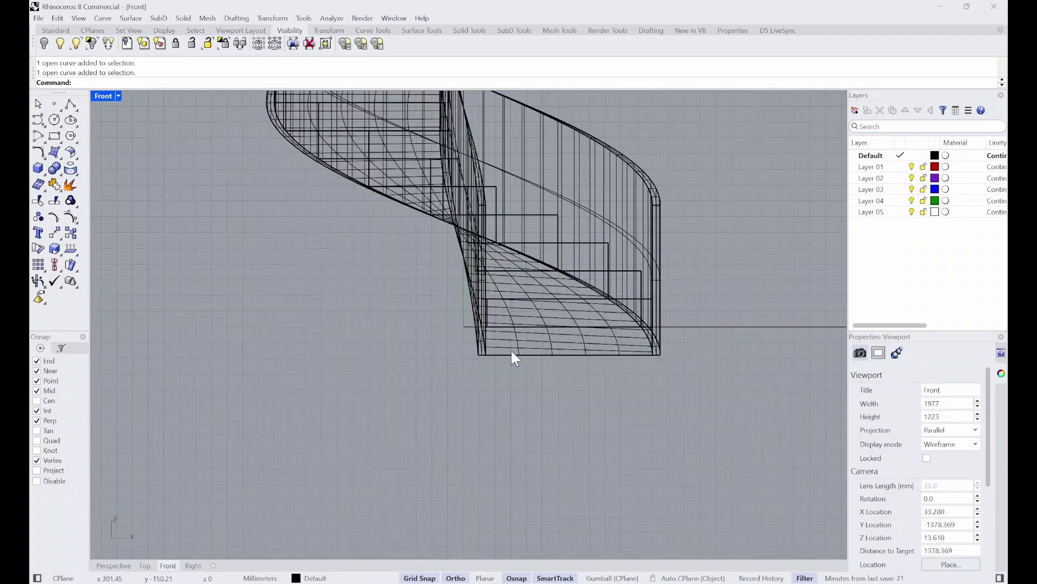
left_click(483, 345)
key("Escape")
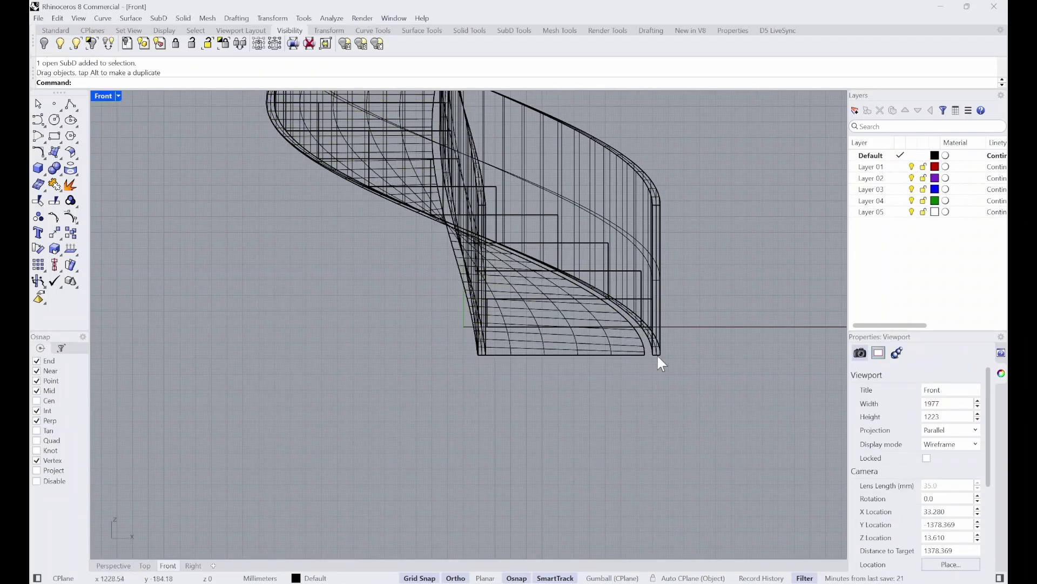
left_click_drag(639, 359, 639, 359)
key("ctrl+z")
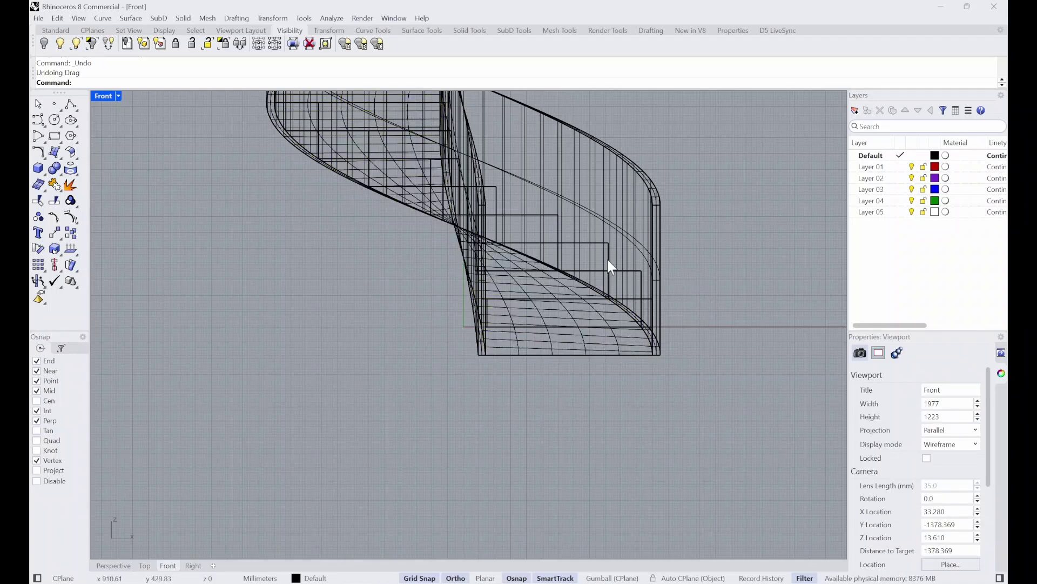
Split the outer side wall, inner side wall and SubD underside with the horizontal ground line.
left_click(660, 248)
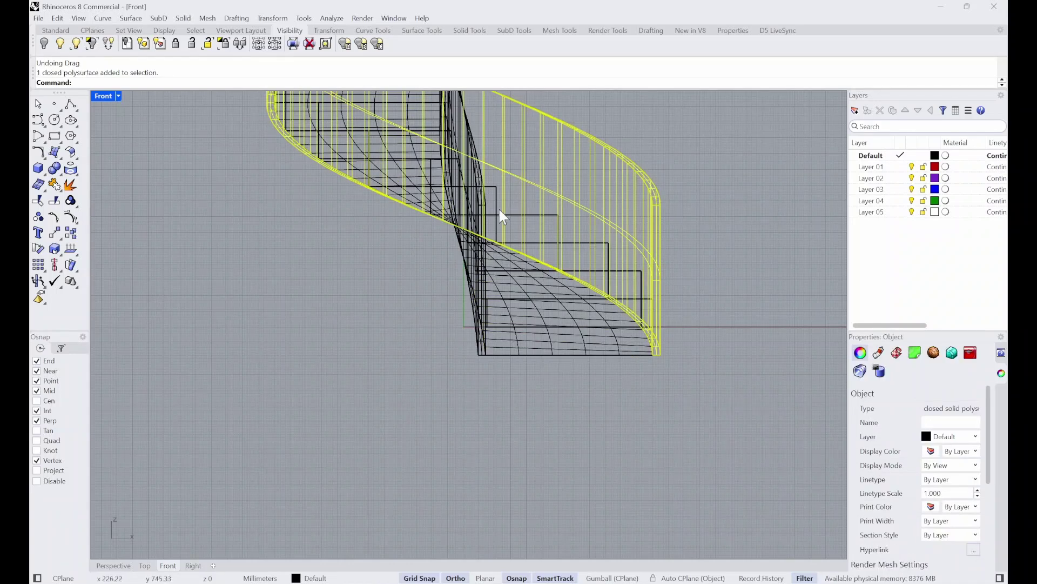
left_click(481, 202, "shift")
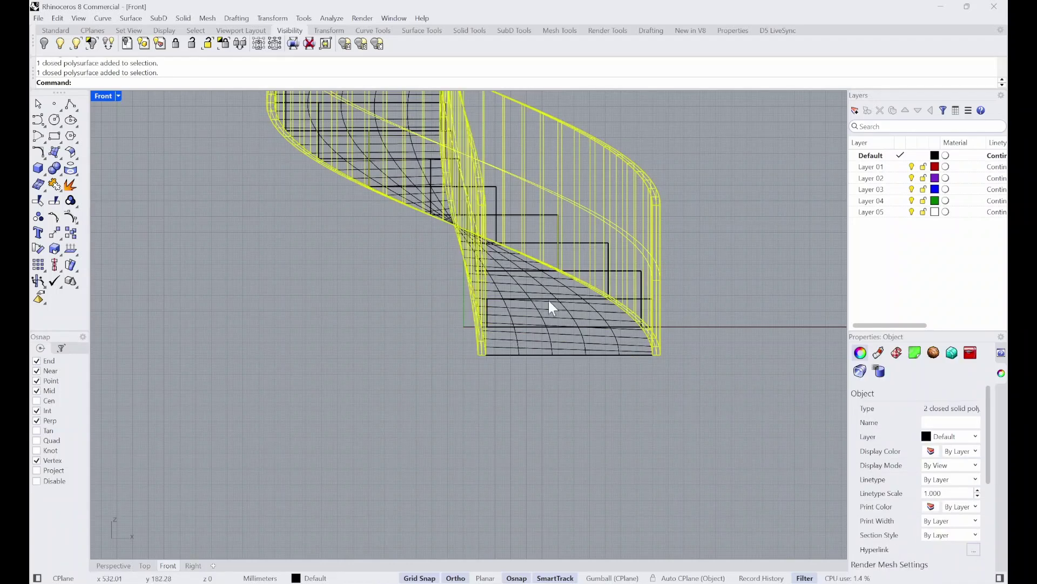
left_click(541, 351, "shift")
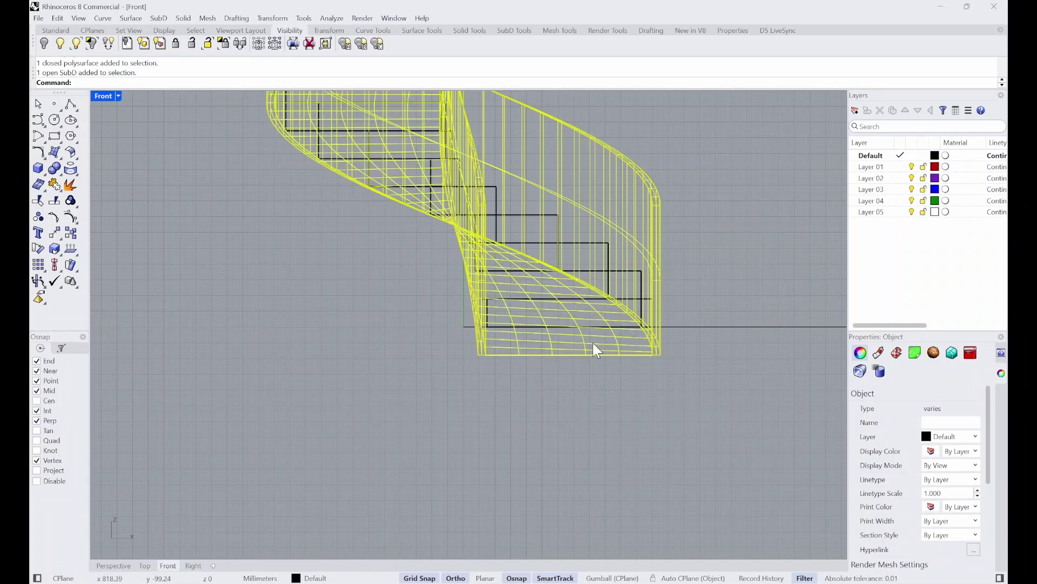
scroll(593, 306, "up", 2)
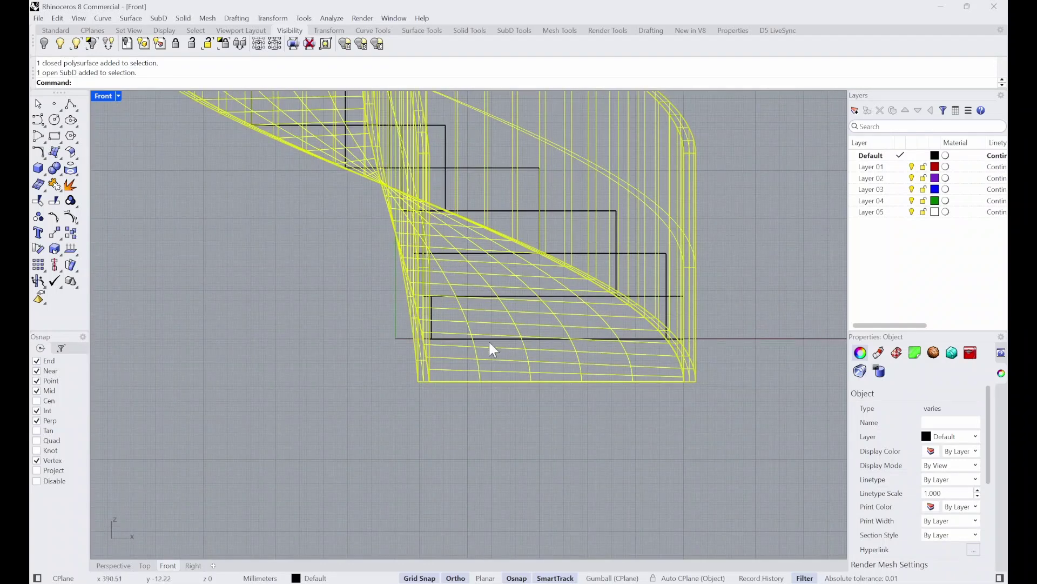
scroll(475, 338, "down", 2)
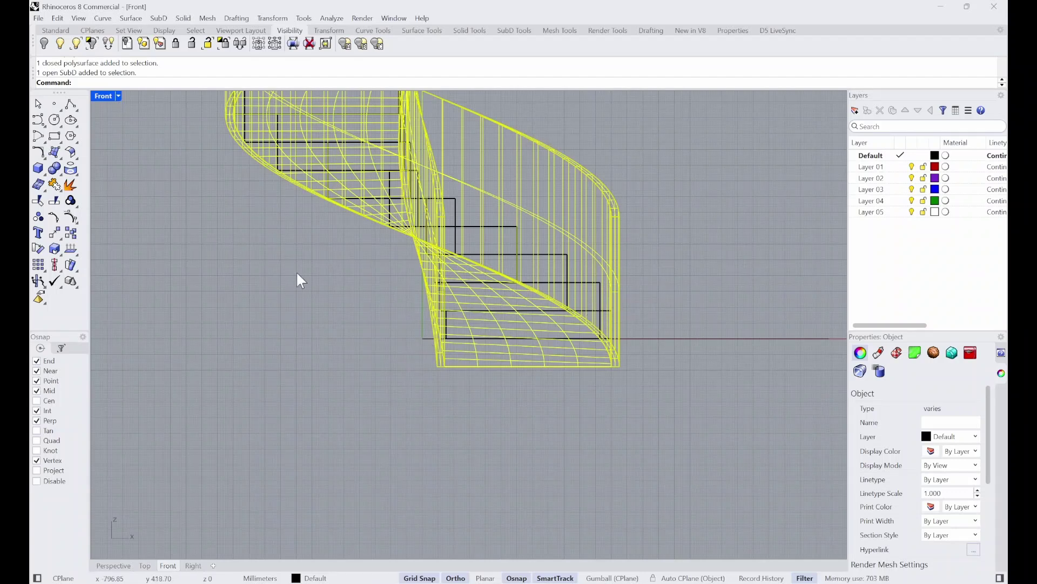
type("pi")
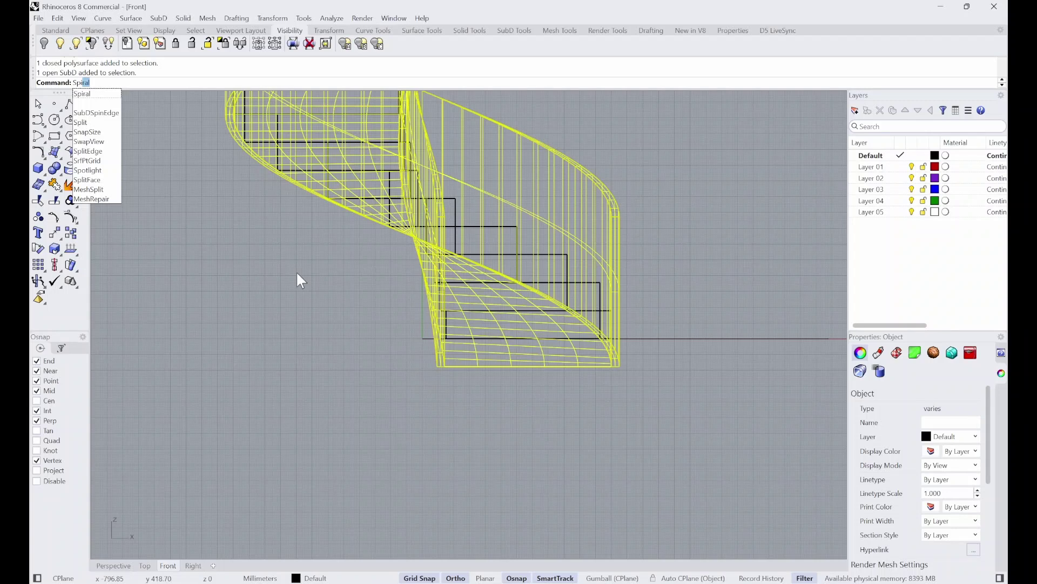
key("BackSpace")
key("BackSpace")
type("lit")
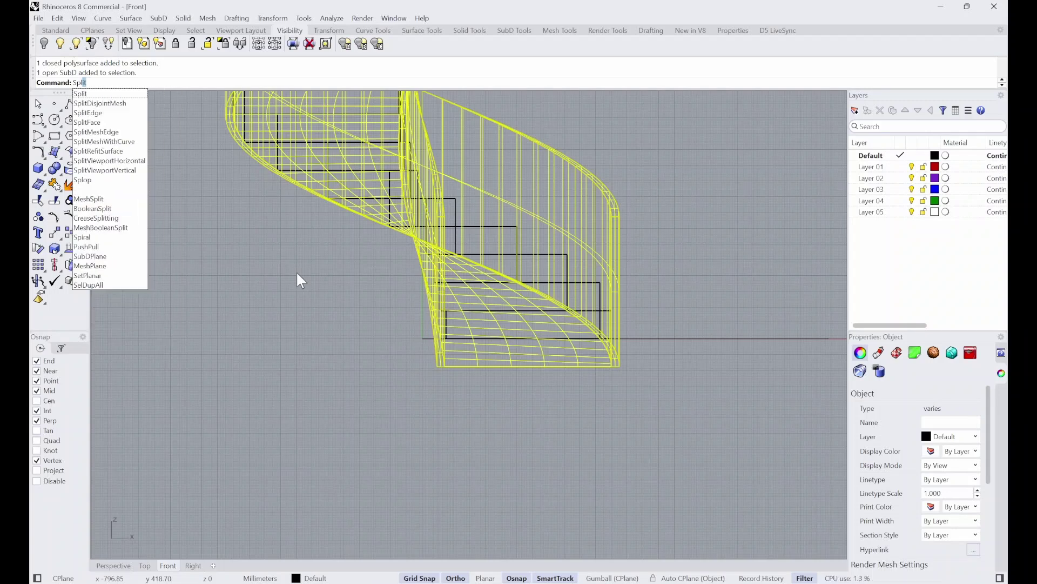
key("Return")
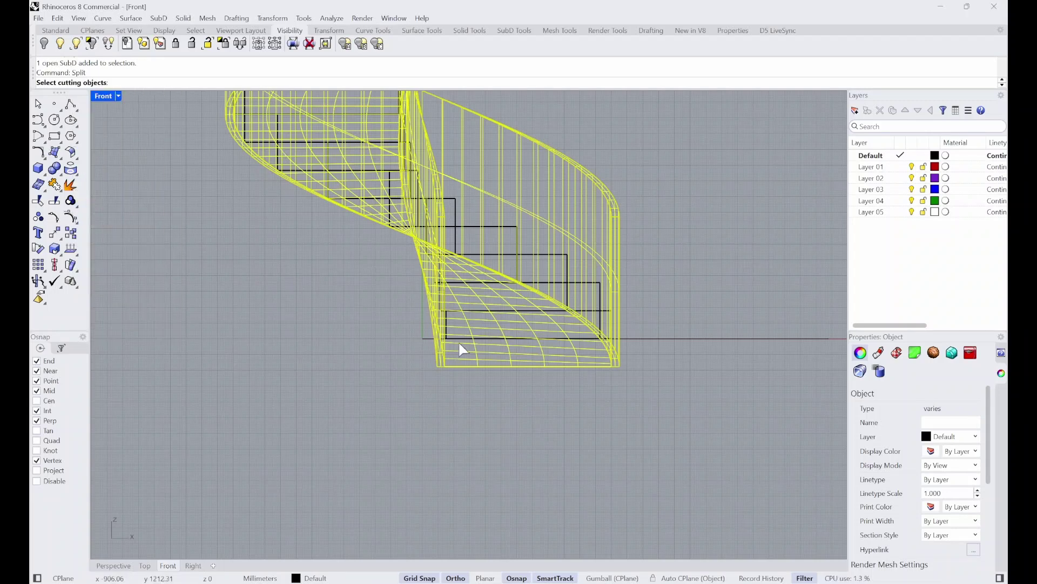
left_click(678, 339)
scroll(453, 347, "down", 4)
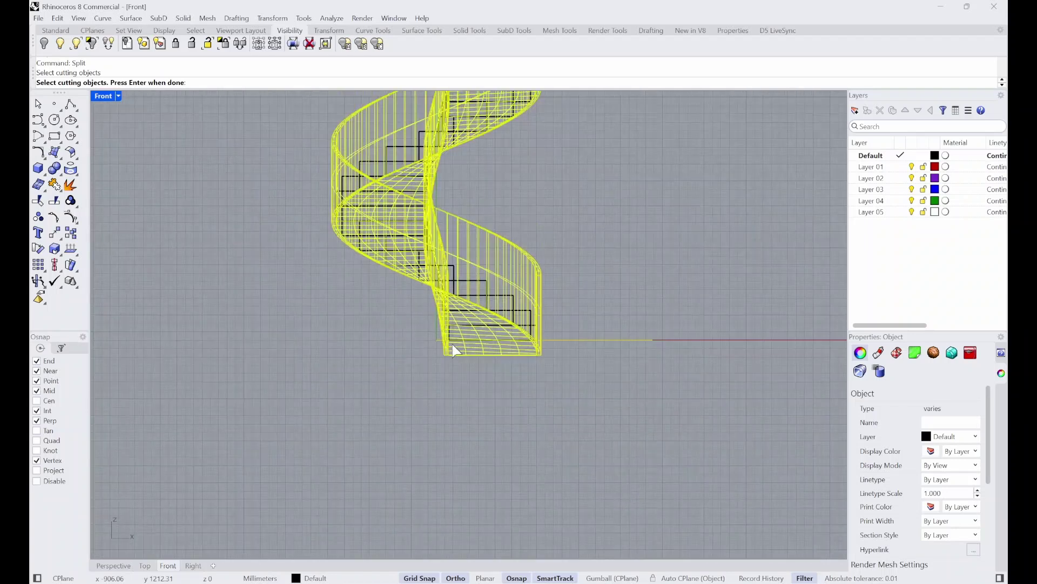
key("Return")
Delete the three split pieces below ground level with the two helix curves, and delete the horizontal cutting line.
scroll(594, 342, "up", 3)
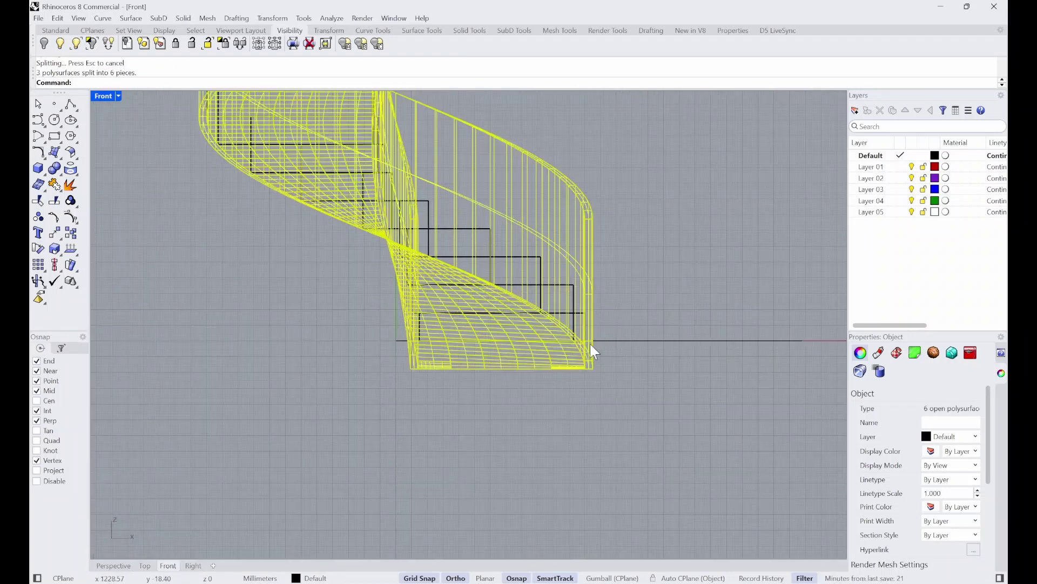
left_click_drag(703, 395, 642, 310)
left_click(559, 367)
left_click_drag(672, 426, 349, 355)
key("Delete")
key("ctrl+z")
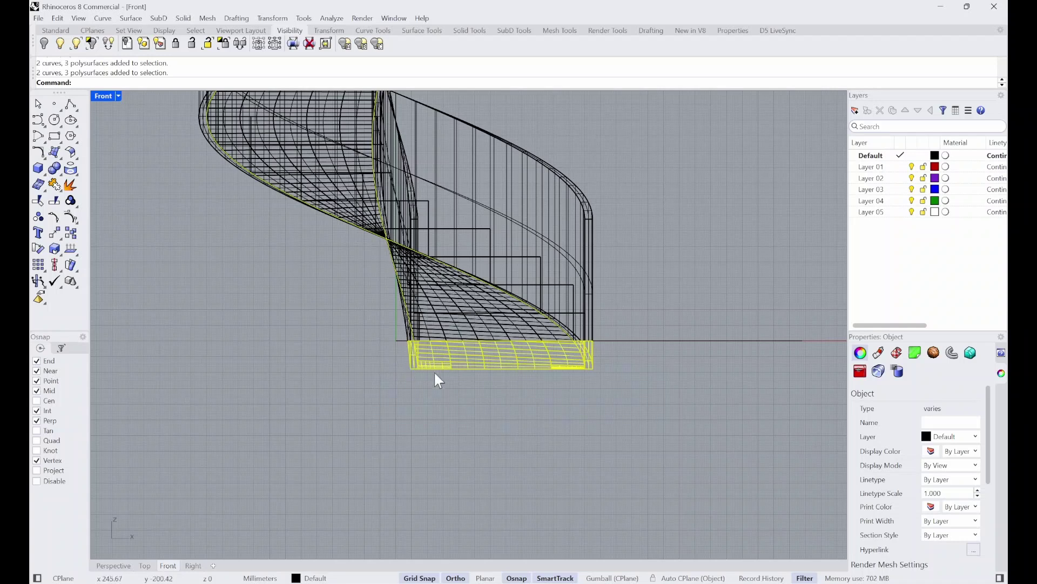
key("Delete")
left_click_drag(747, 423, 705, 332)
key("Delete")
Examine the staircase and its trimmed base in the maximized Perspective view.
scroll(513, 378, "down", 3)
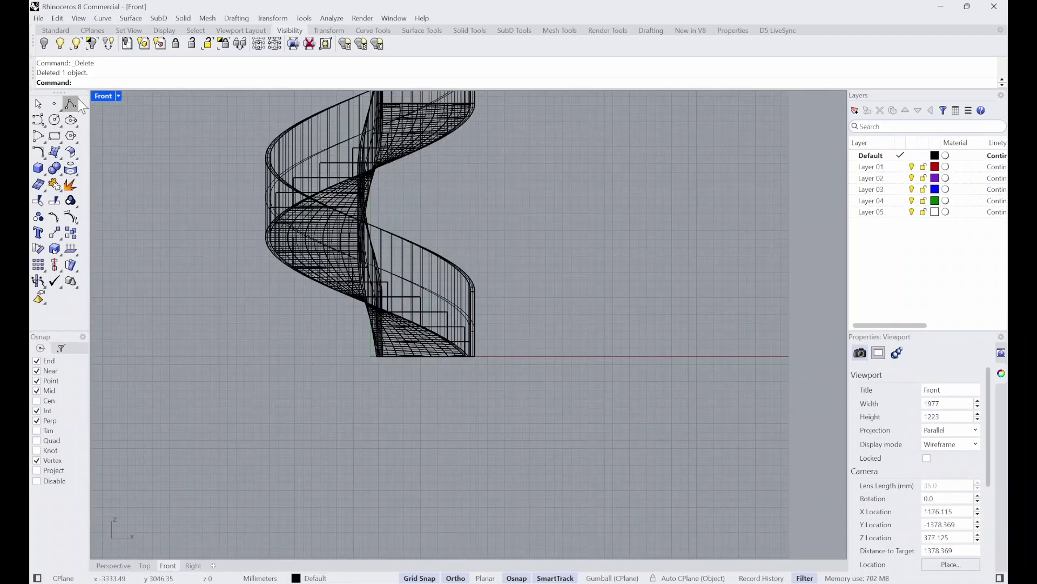
double_click(106, 95)
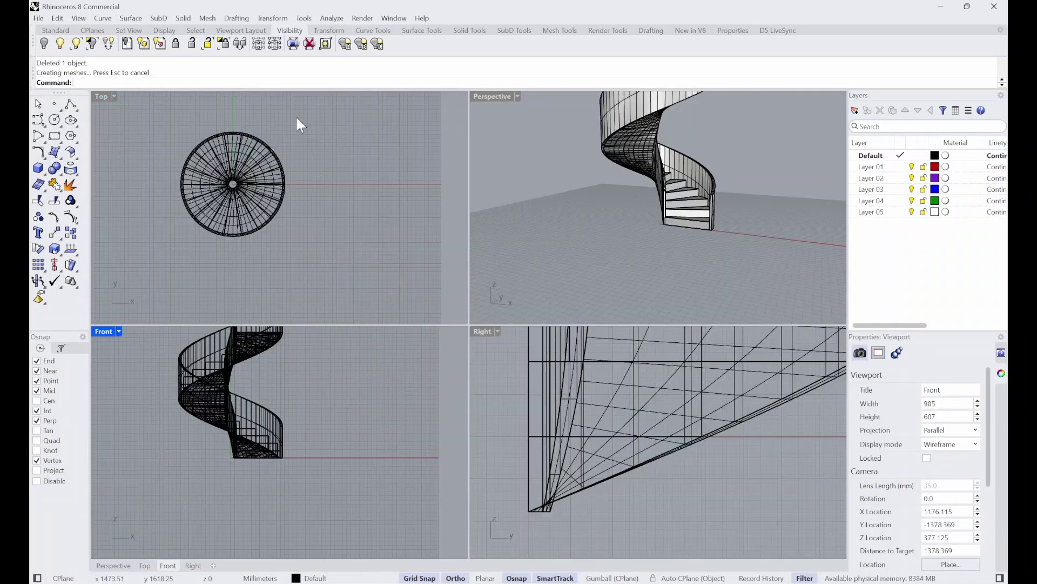
double_click(487, 96)
scroll(486, 243, "down", 5)
scroll(486, 260, "up", 3)
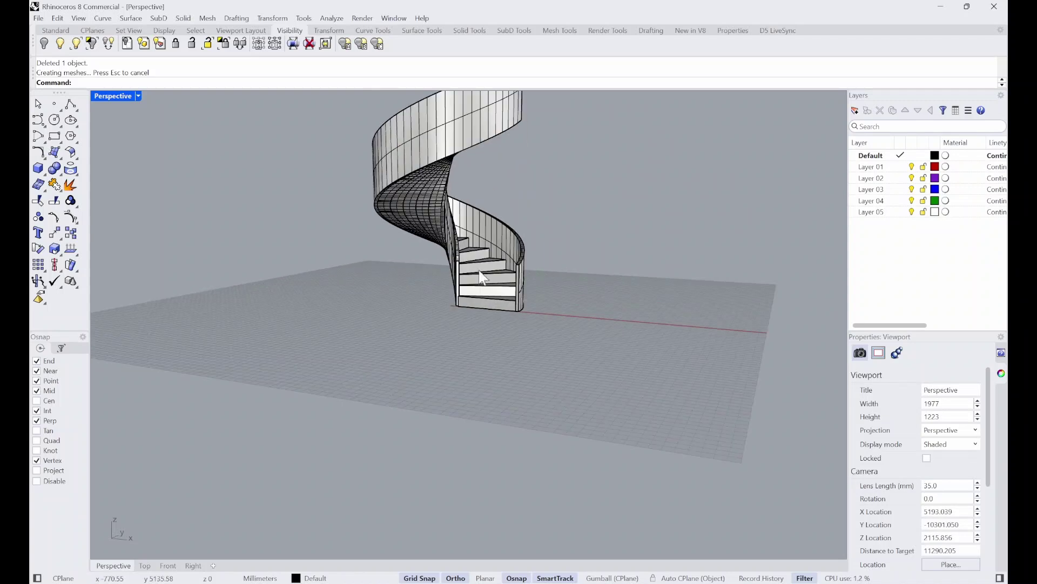
middle_click(484, 276)
right_click_drag(581, 236, 484, 270)
scroll(484, 270, "down", 7)
scroll(486, 270, "up", 10)
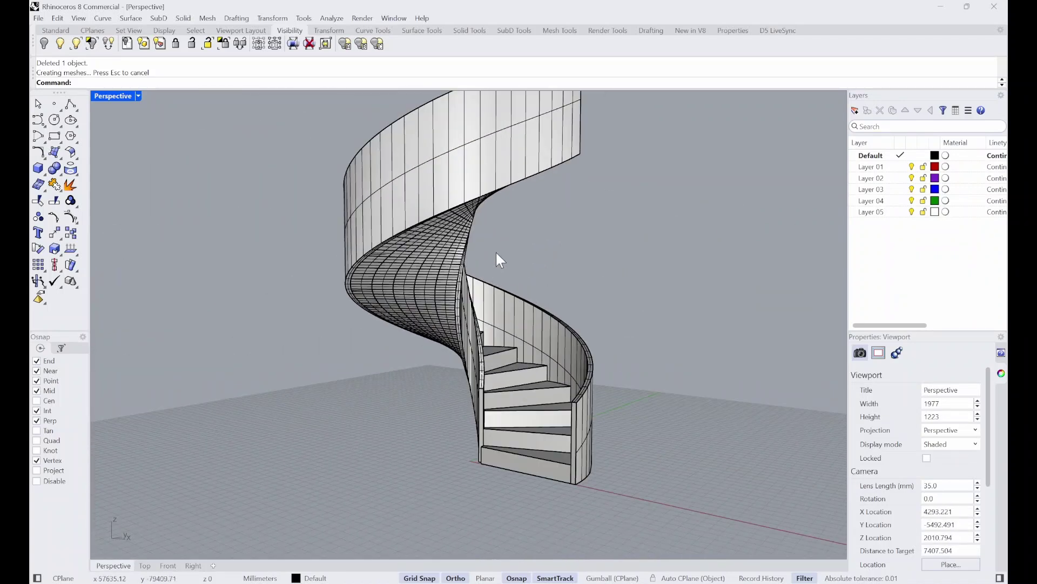
Preview the staircase from several angles in Rendered display mode and return the Perspective view to Shaded.
left_click(138, 97)
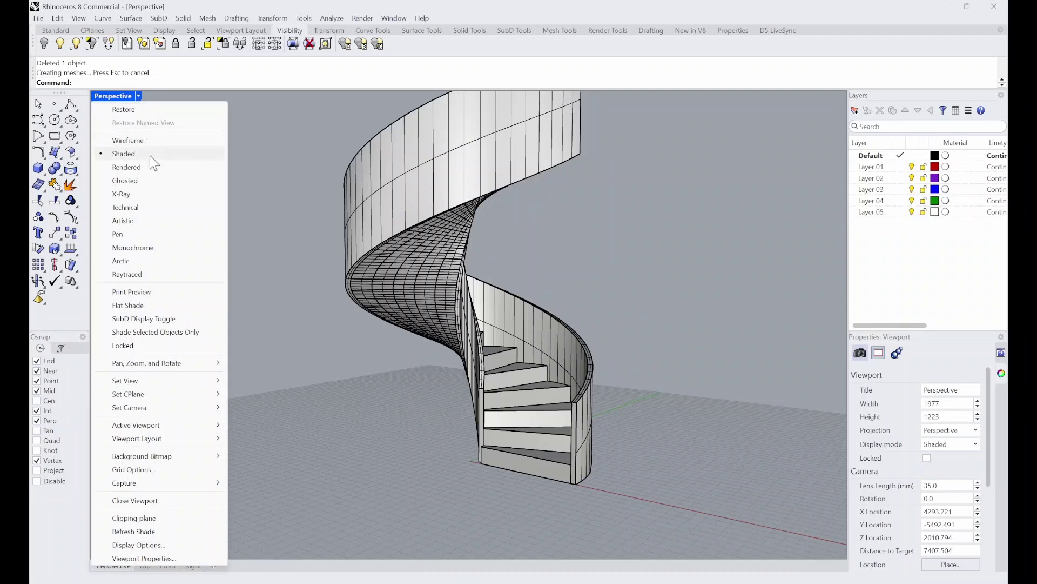
left_click(154, 167)
scroll(557, 276, "down", 4)
right_click_drag(557, 275, 215, 128)
left_click(139, 96)
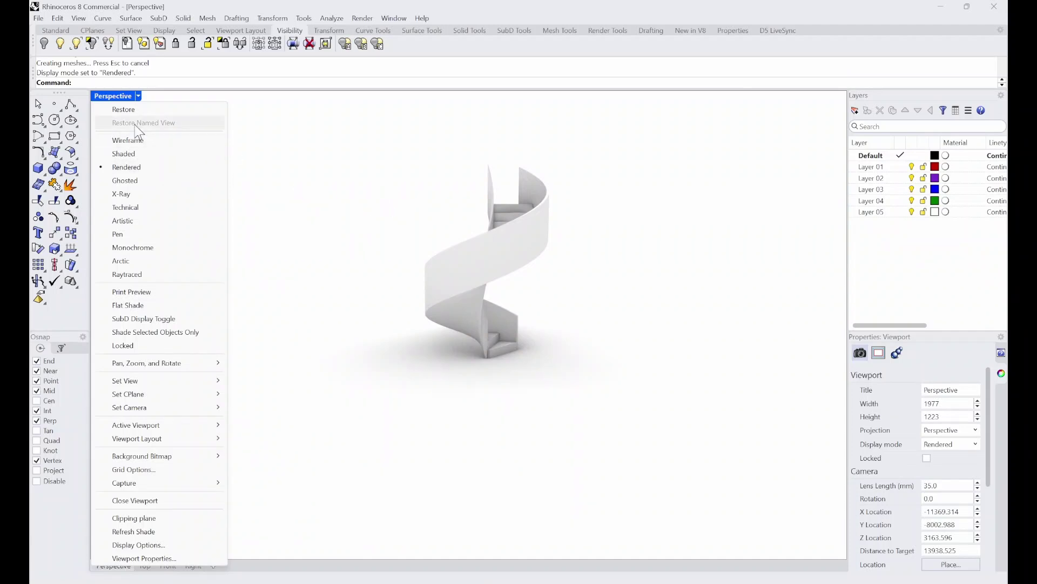
left_click(156, 154)
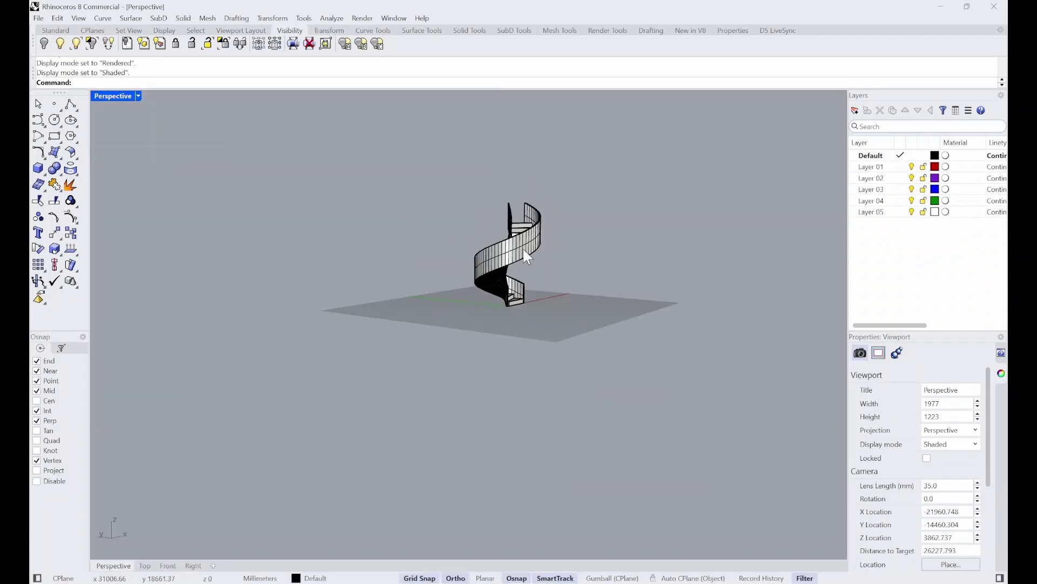
Restore the four-viewport layout and start an Export Selected of the entire staircase.
double_click(115, 96)
right_click_drag(705, 295, 589, 223)
scroll(675, 264, "up", 6)
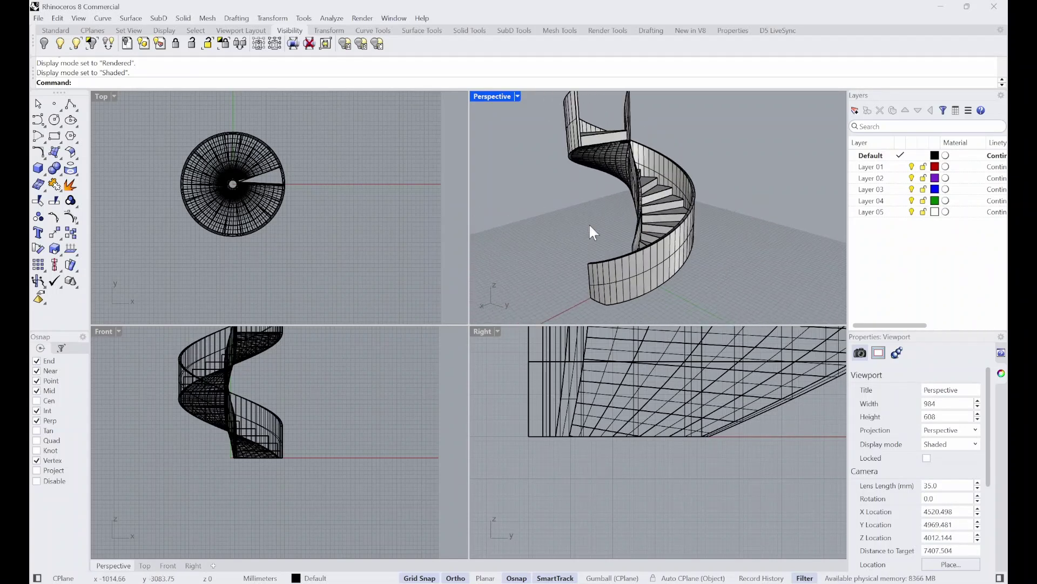
left_click(39, 18)
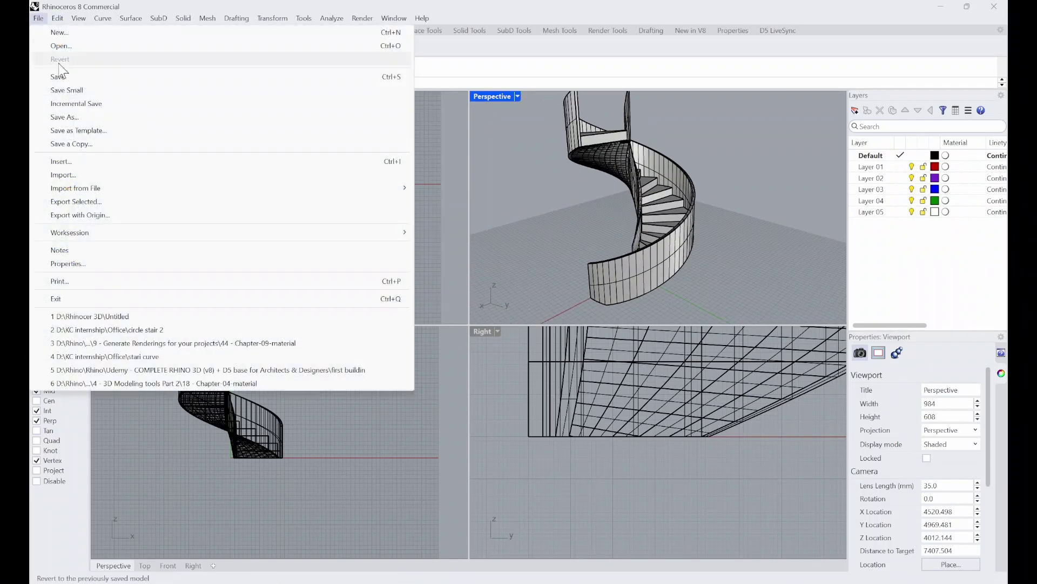
left_click(125, 202)
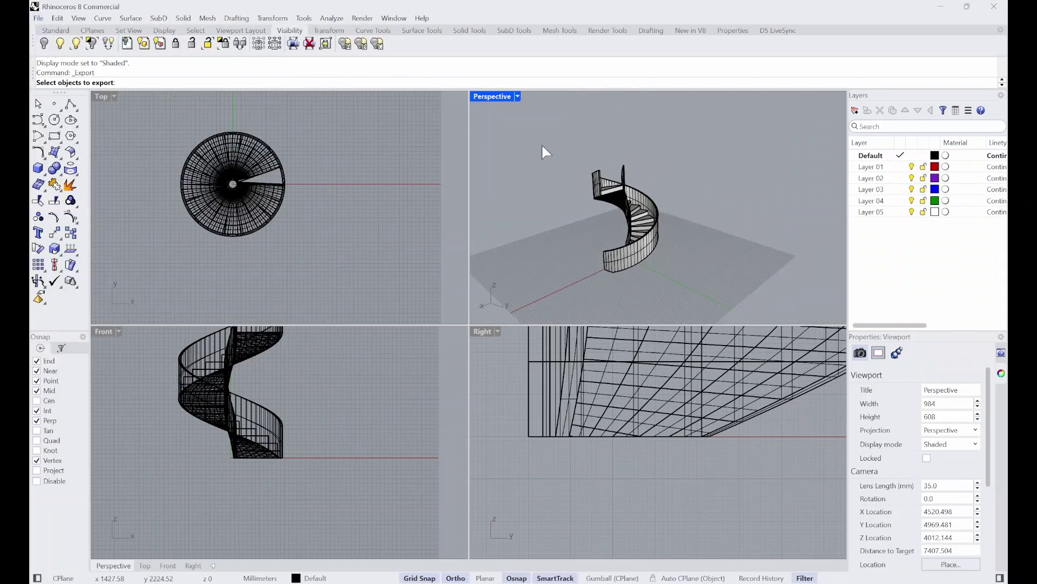
left_click_drag(542, 147, 702, 286)
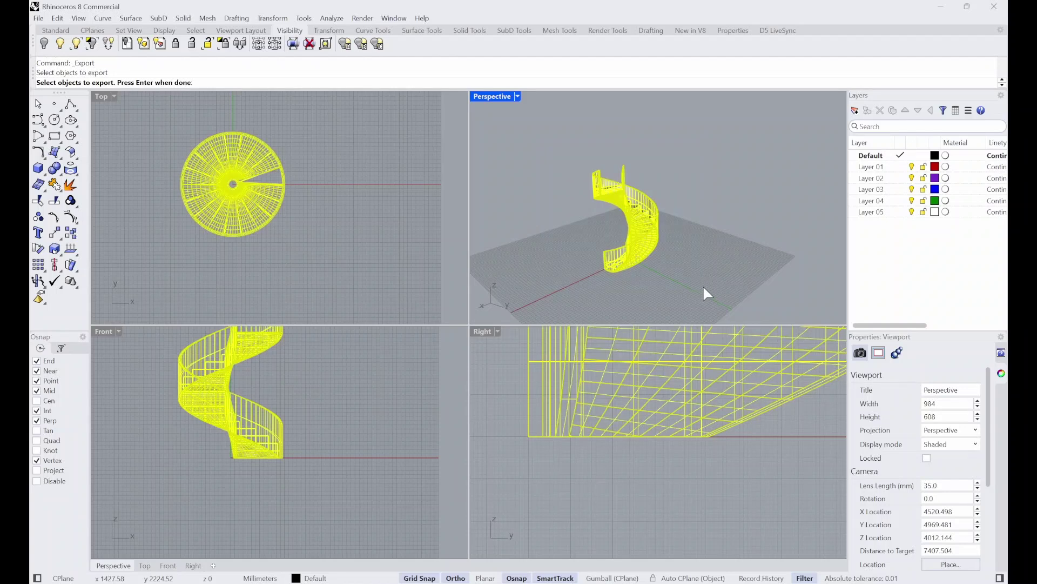
key("Return")
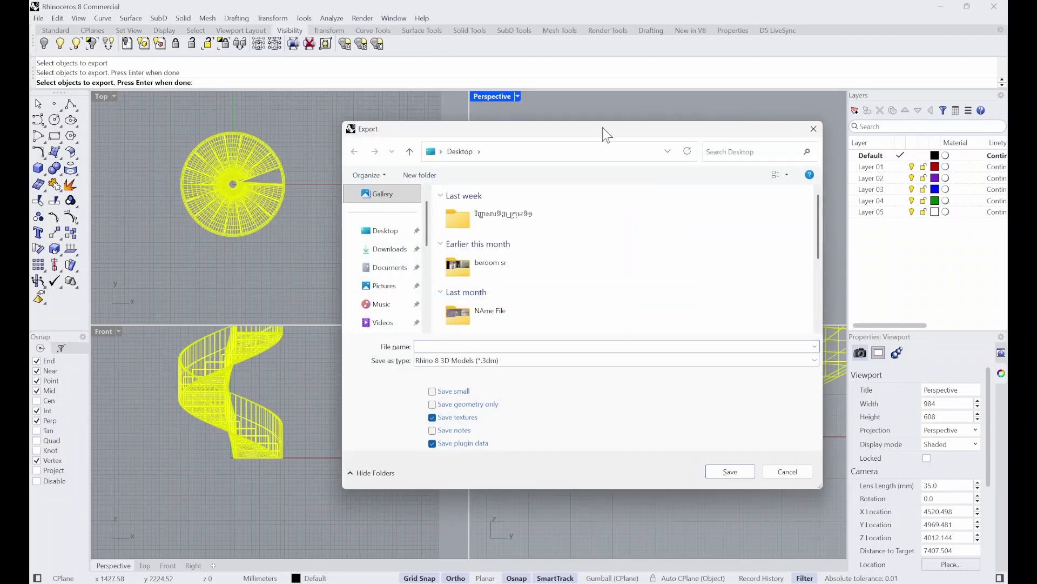
Set the export location to the Desktop and name the file "Circle stair".
left_click(404, 249)
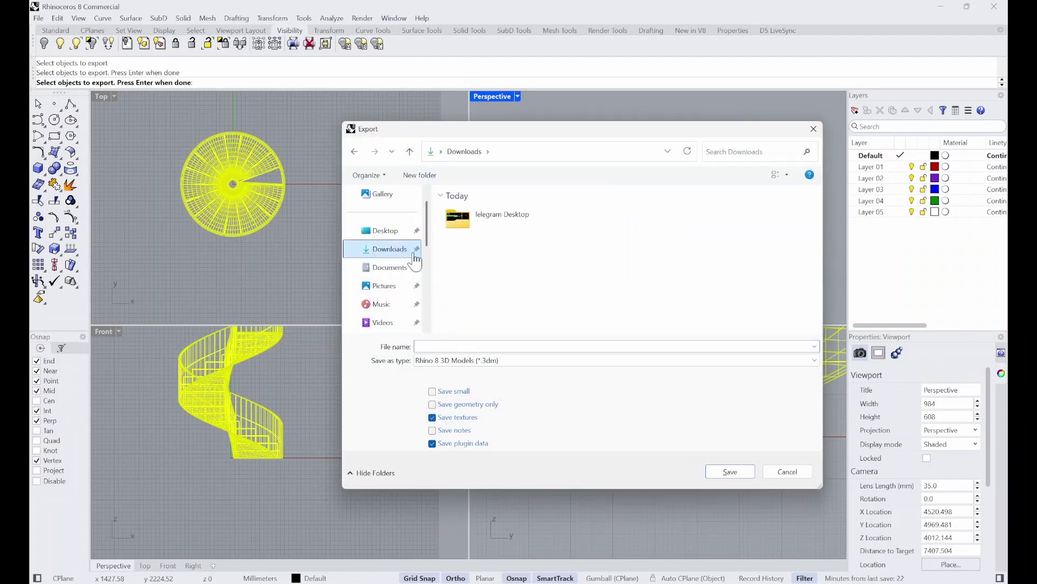
left_click(387, 230)
left_click(466, 346)
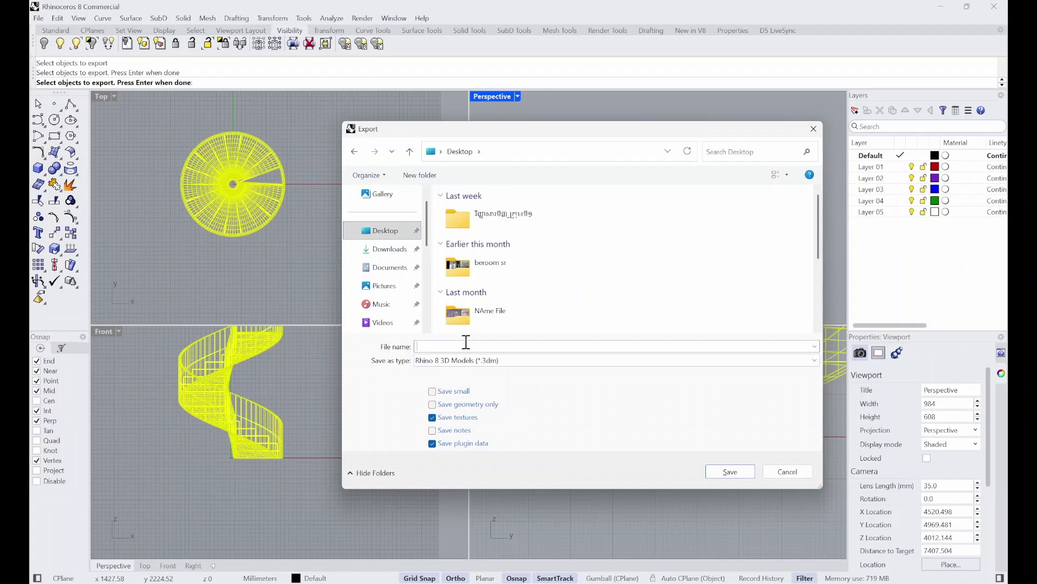
type("Circle stair")
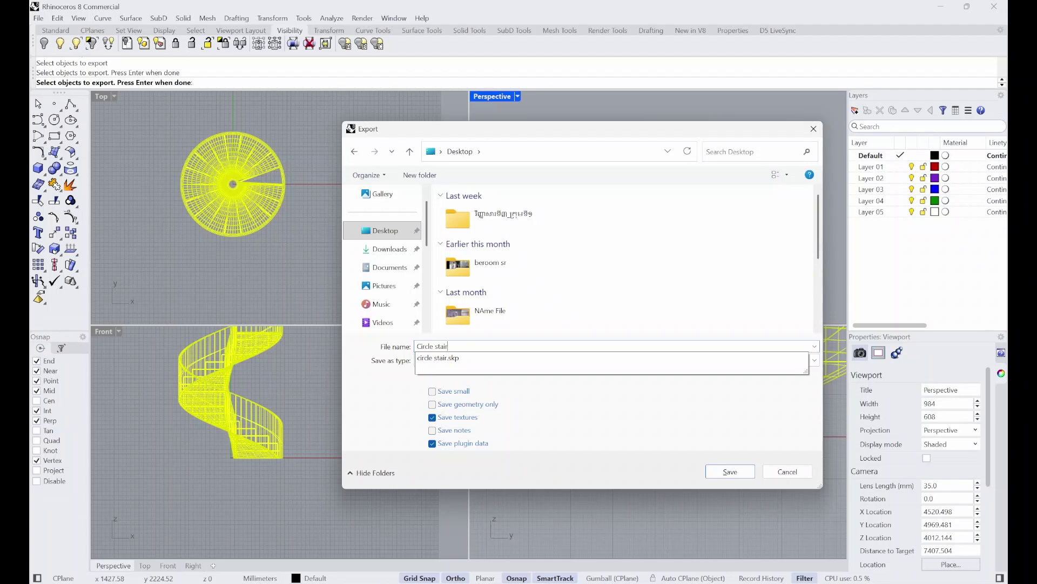
left_click(524, 407)
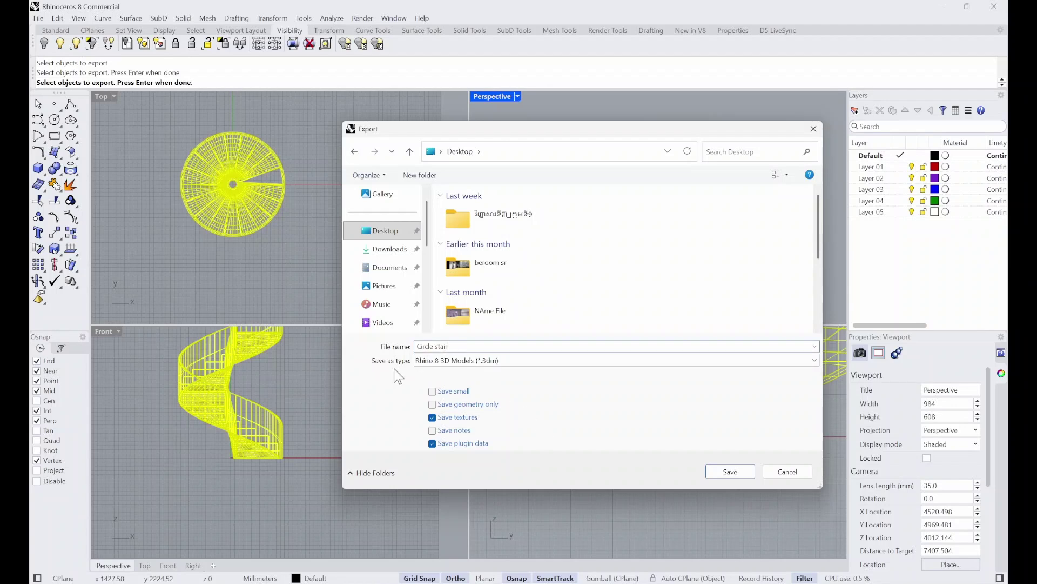
Set the export file type to SketchUp (*.skp) and save it, replacing the existing Circle stair file.
left_click(428, 361)
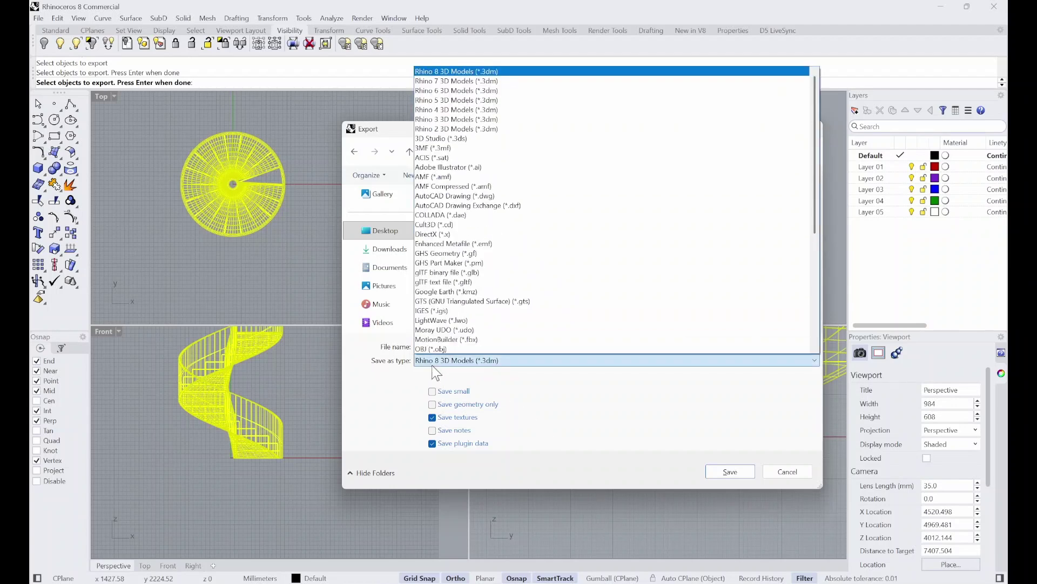
scroll(461, 168, "down", 5)
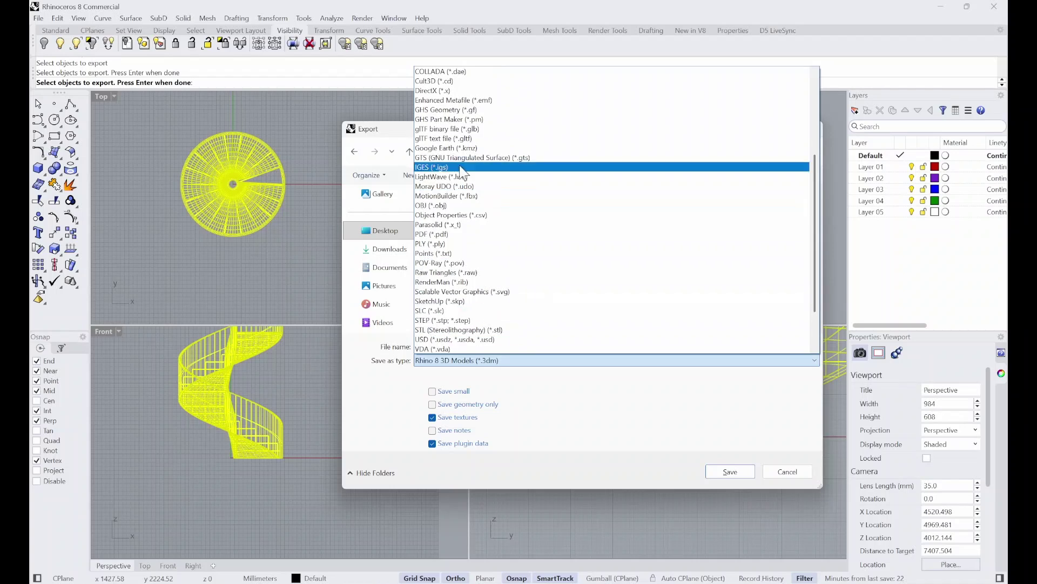
scroll(465, 313, "down", 1)
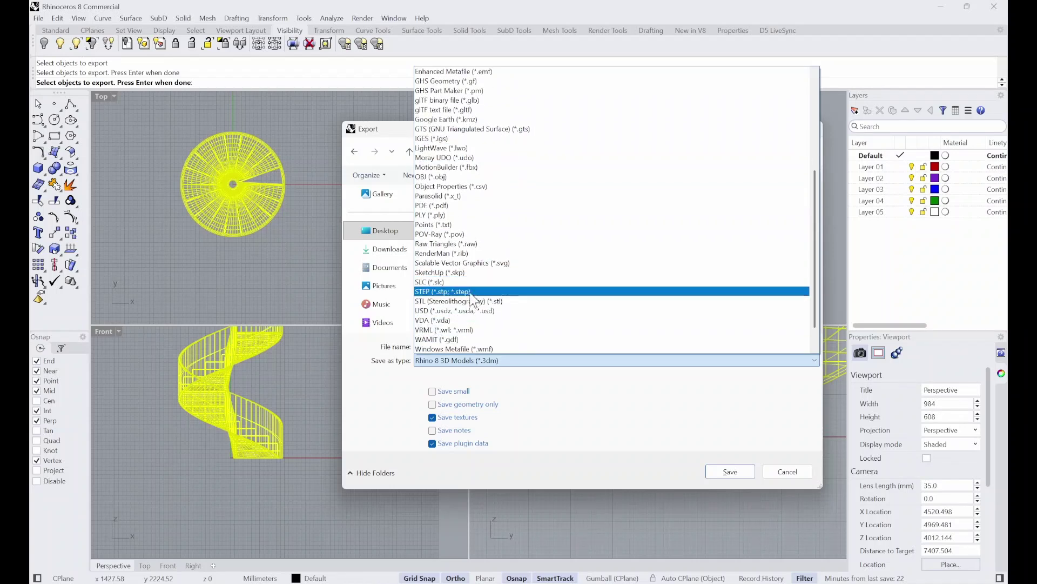
left_click(439, 272)
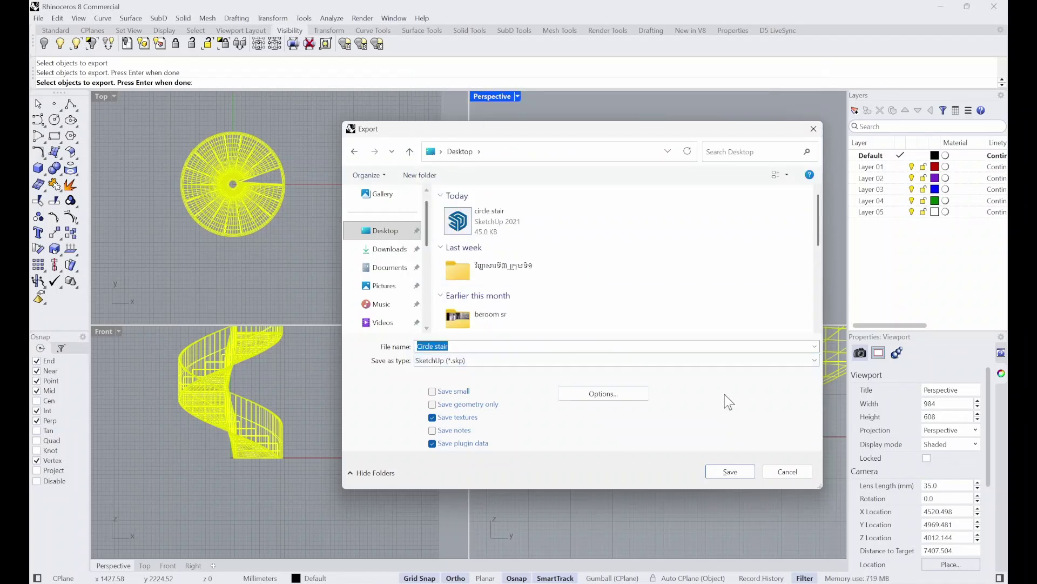
left_click(750, 469)
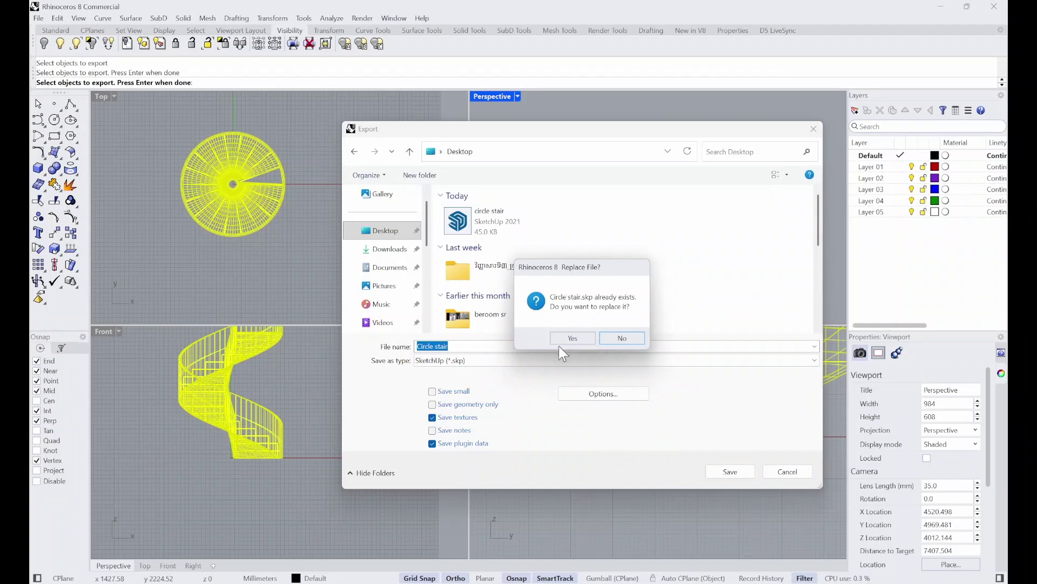
left_click(572, 339)
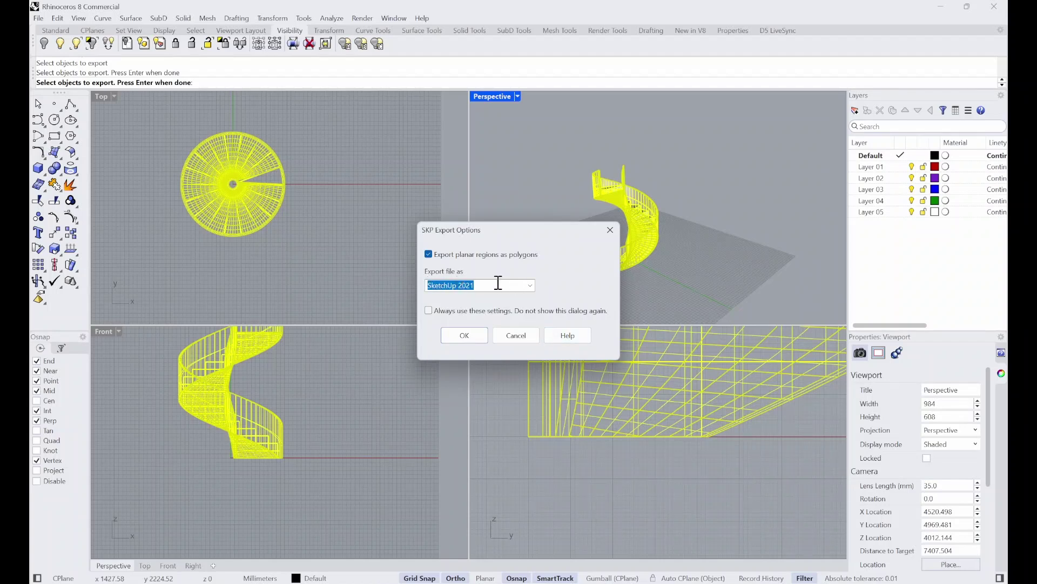
Complete the staircase export in SketchUp 2021 format with planar regions exported as polygons.
left_click(531, 286)
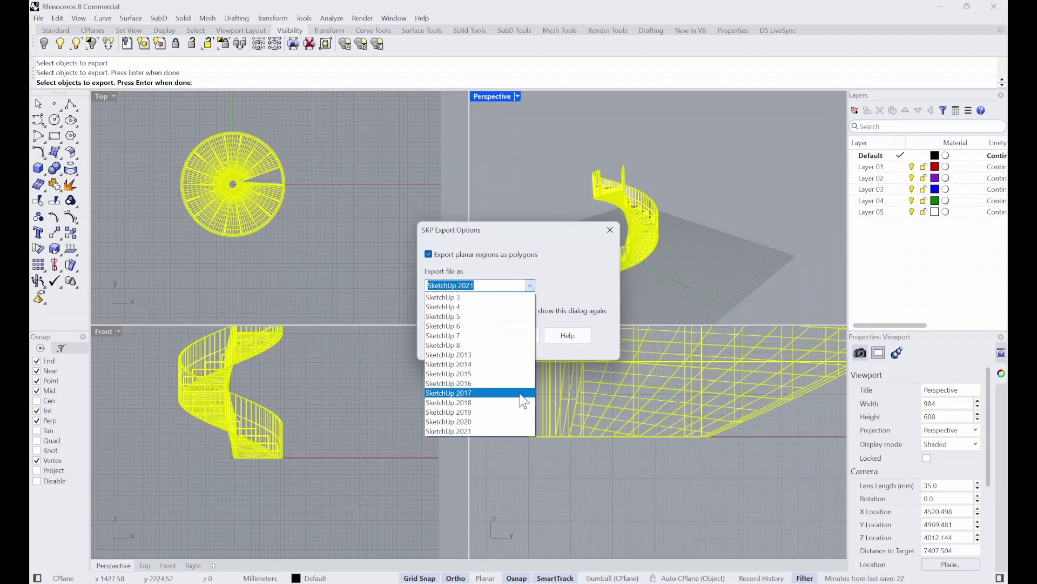
left_click(559, 286)
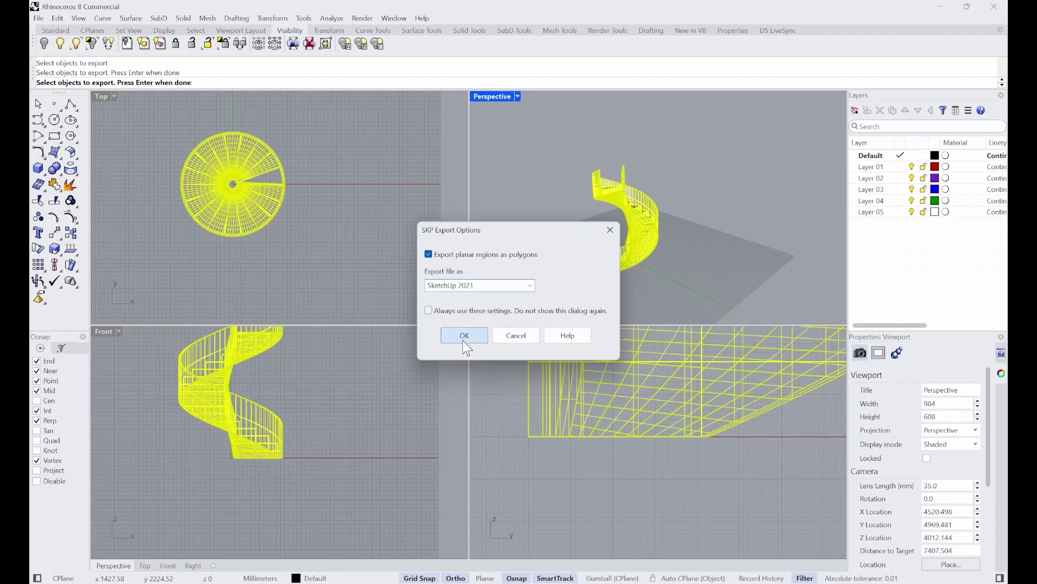
left_click(464, 336)
right_click_drag(632, 294, 730, 241)
scroll(731, 240, "down", 3)
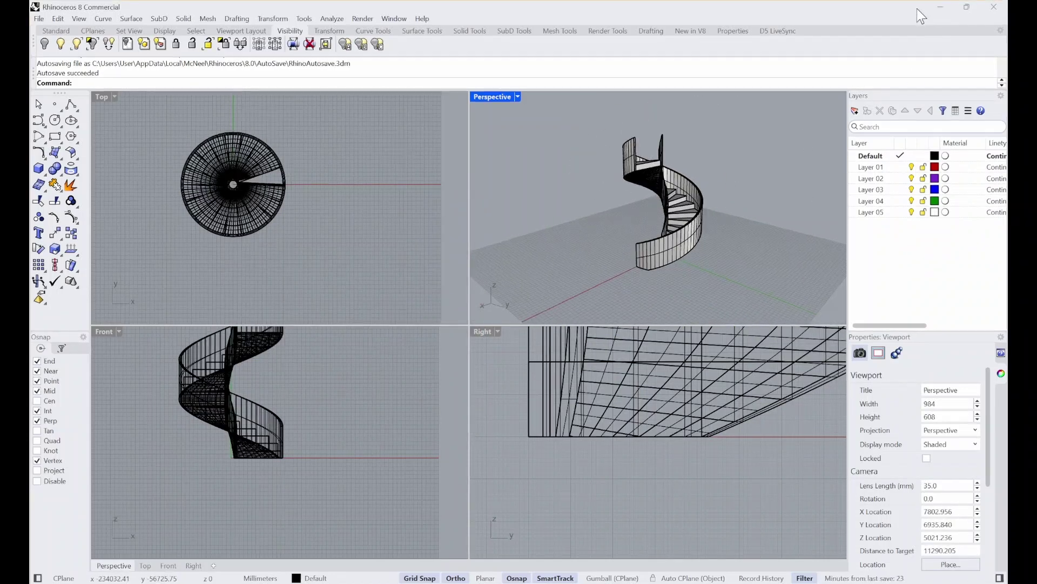
Minimize Rhino and open the exported circle stair file from the desktop in SketchUp.
left_click(941, 7)
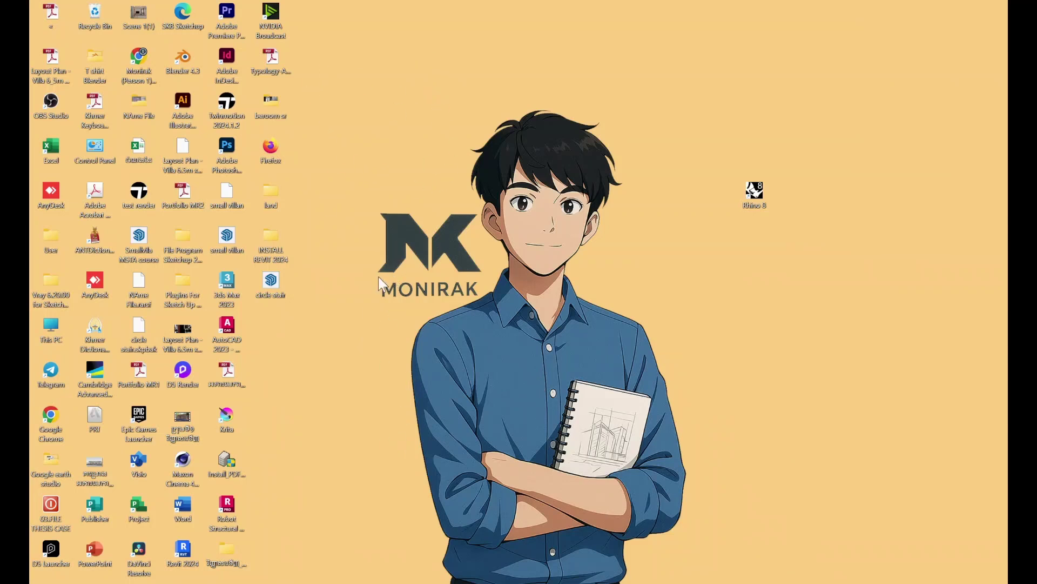
left_click_drag(266, 284, 278, 268)
left_click_drag(552, 74, 545, 71)
double_click(539, 65)
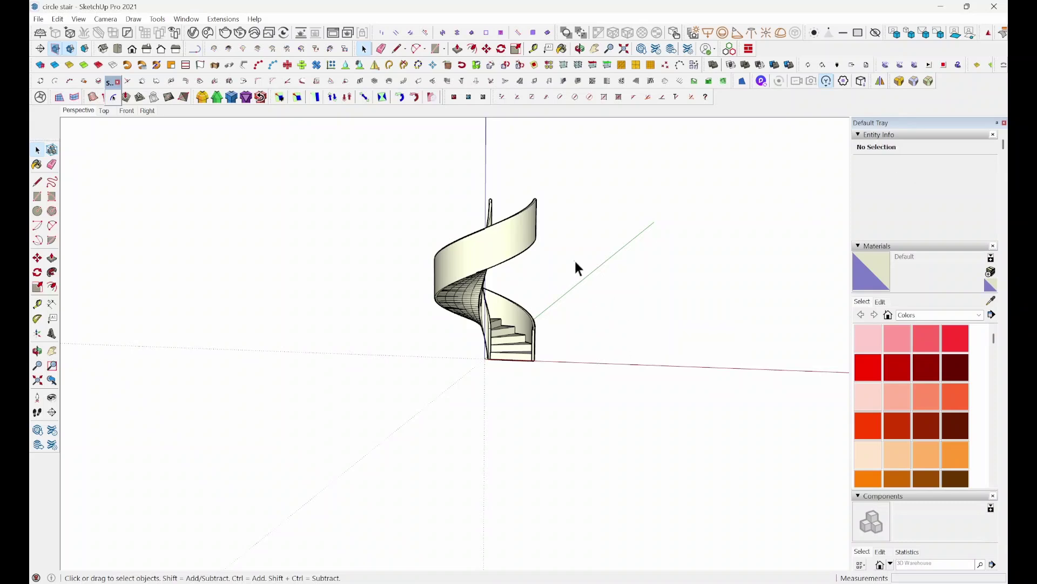
Paint the imported spiral staircase with the dark red Color B07 material and inspect it from the stair side.
middle_click_drag(577, 265, 303, 187)
left_click(926, 426)
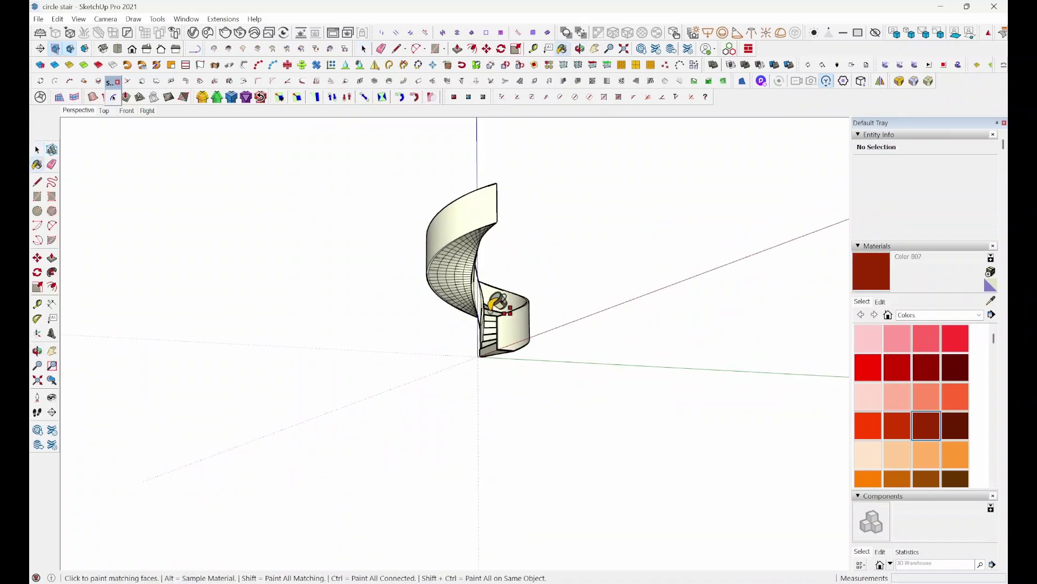
left_click(520, 318)
key("space")
left_click(591, 302)
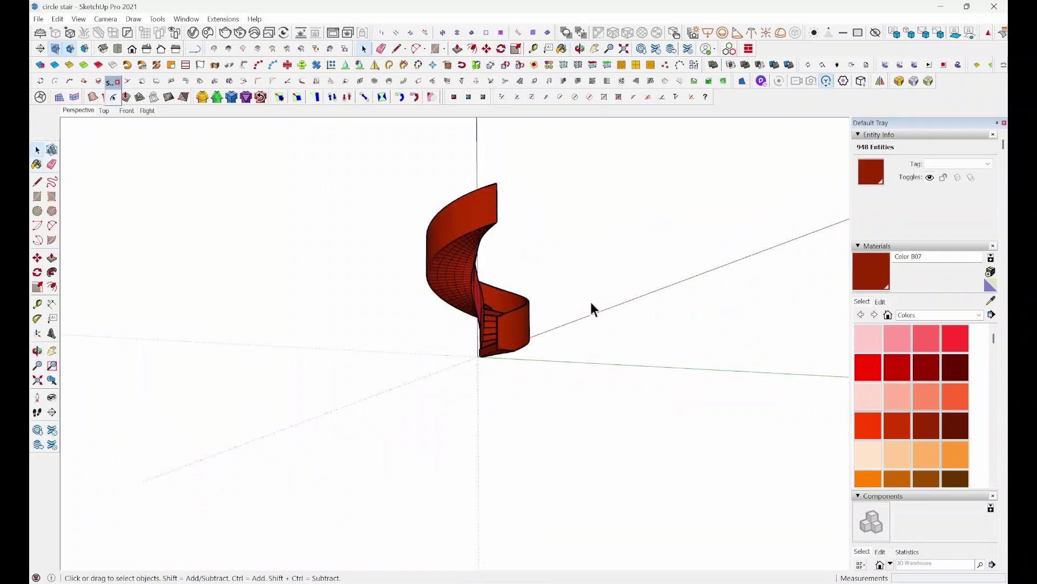
right_click(557, 285)
middle_click_drag(530, 275, 634, 280)
scroll(584, 284, "up", 1)
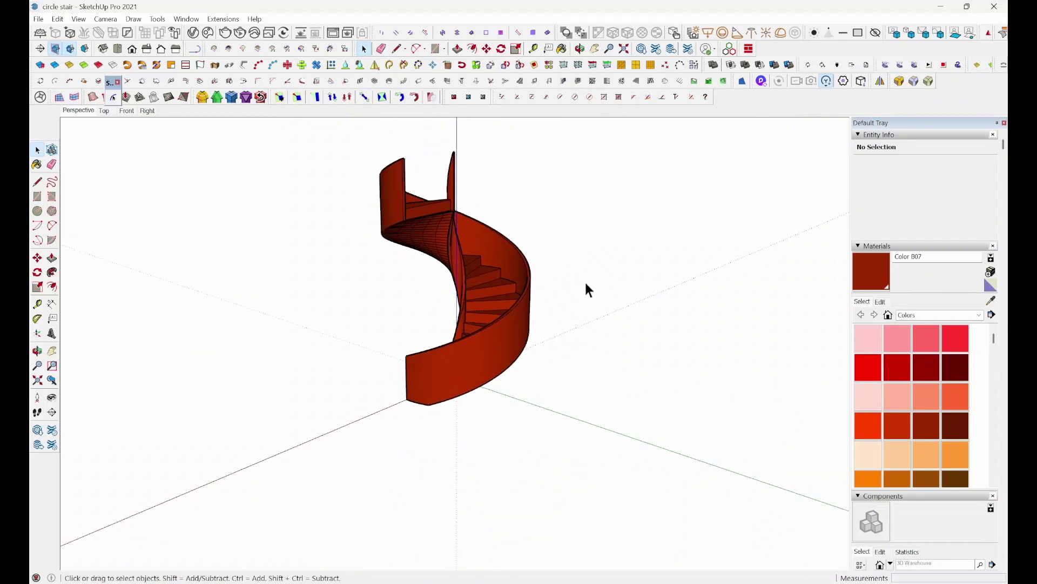